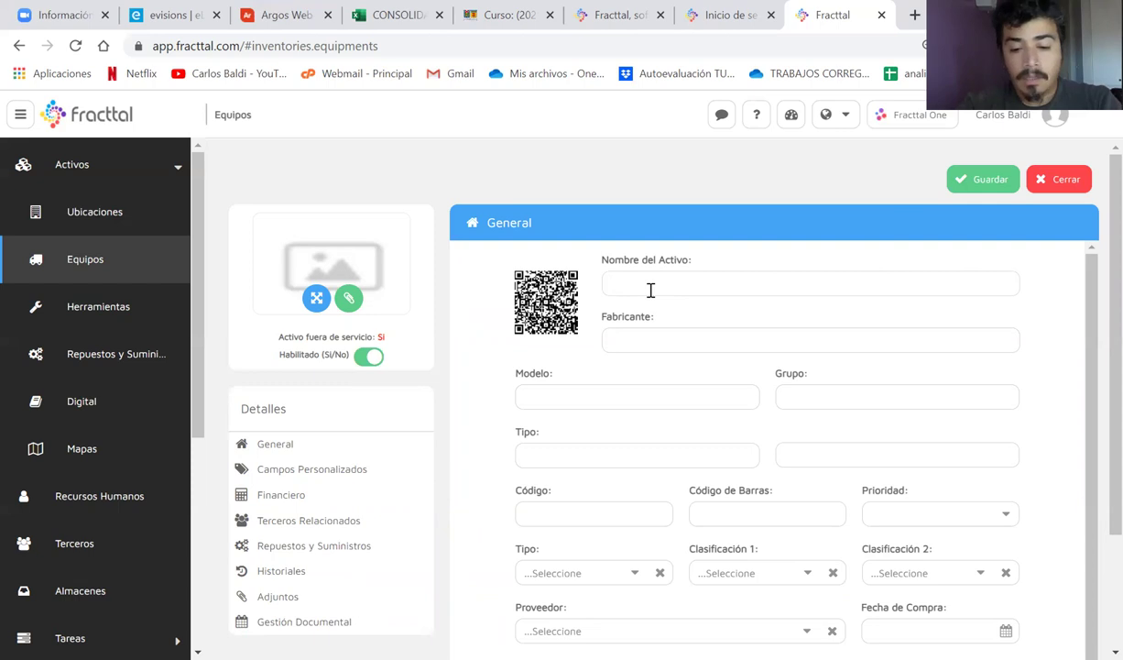
Step: Enter GRUA HORQUILLA as the asset name, and search Google Images for the same term in a new tab
{"action": "type", "text": "RUA HORQUILLA"}
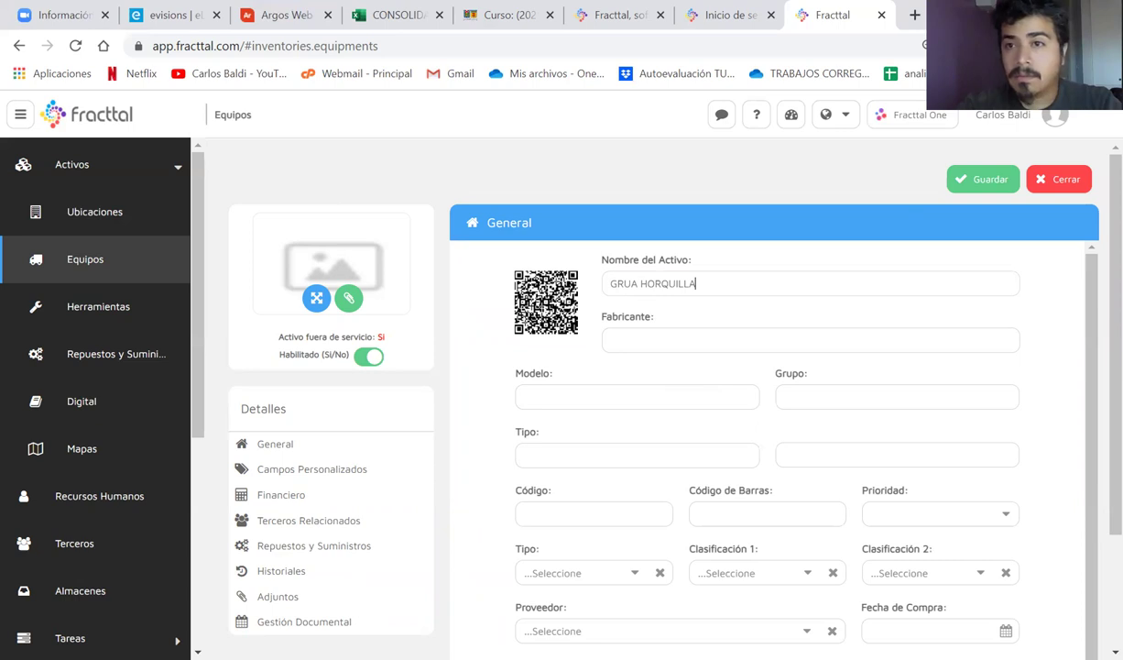
{"action": "left_click", "coordinate": [915, 15]}
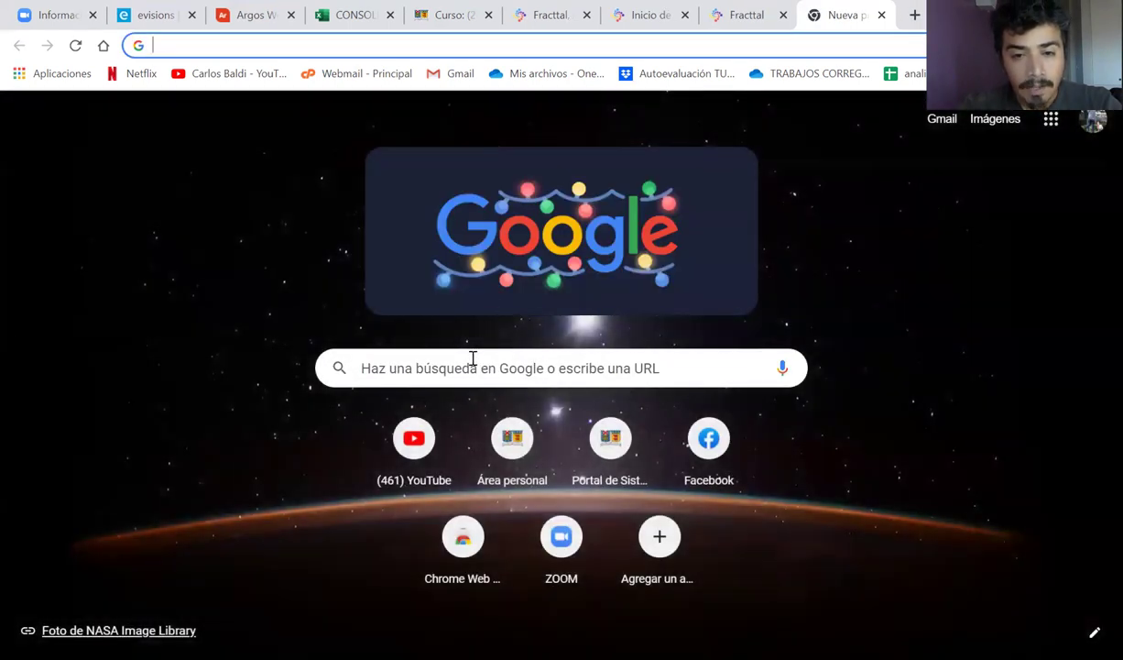
{"action": "left_click", "coordinate": [472, 361]}
{"action": "type", "text": "GRUA"}
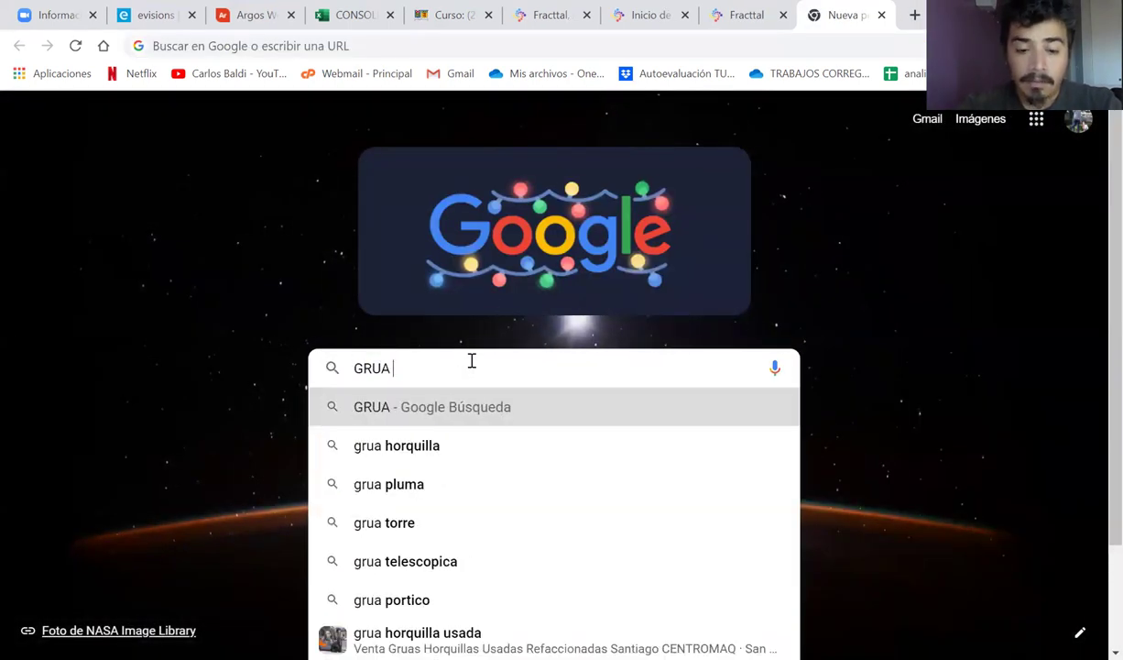
{"action": "type", "text": " HO"}
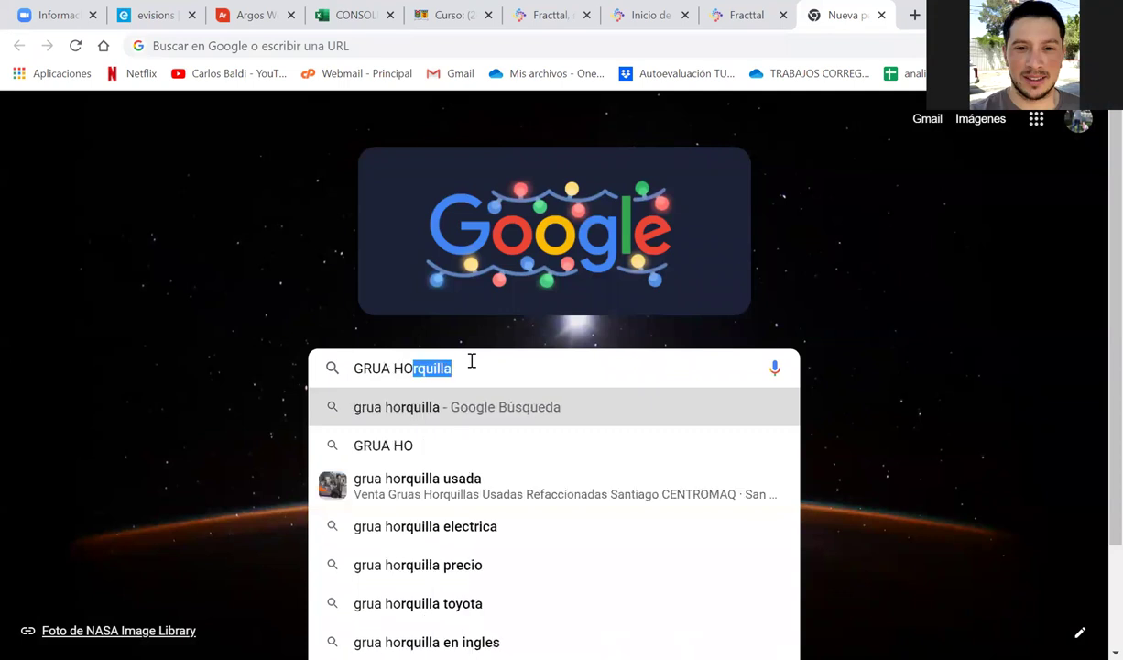
{"action": "type", "text": "RQUILLA"}
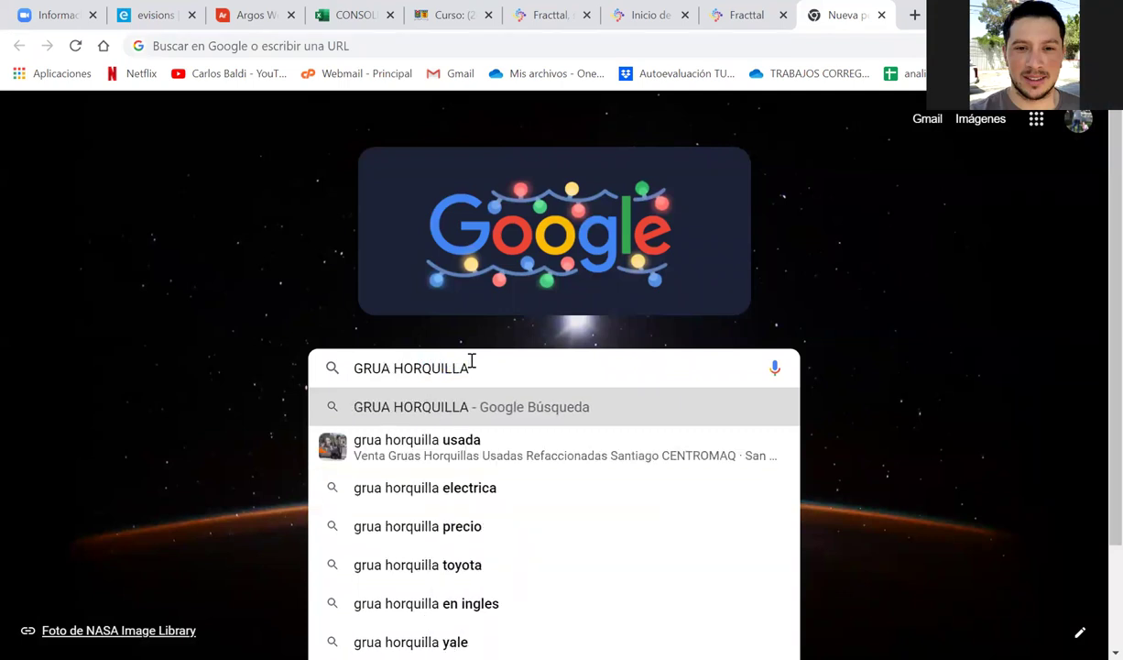
{"action": "key", "text": "Return"}
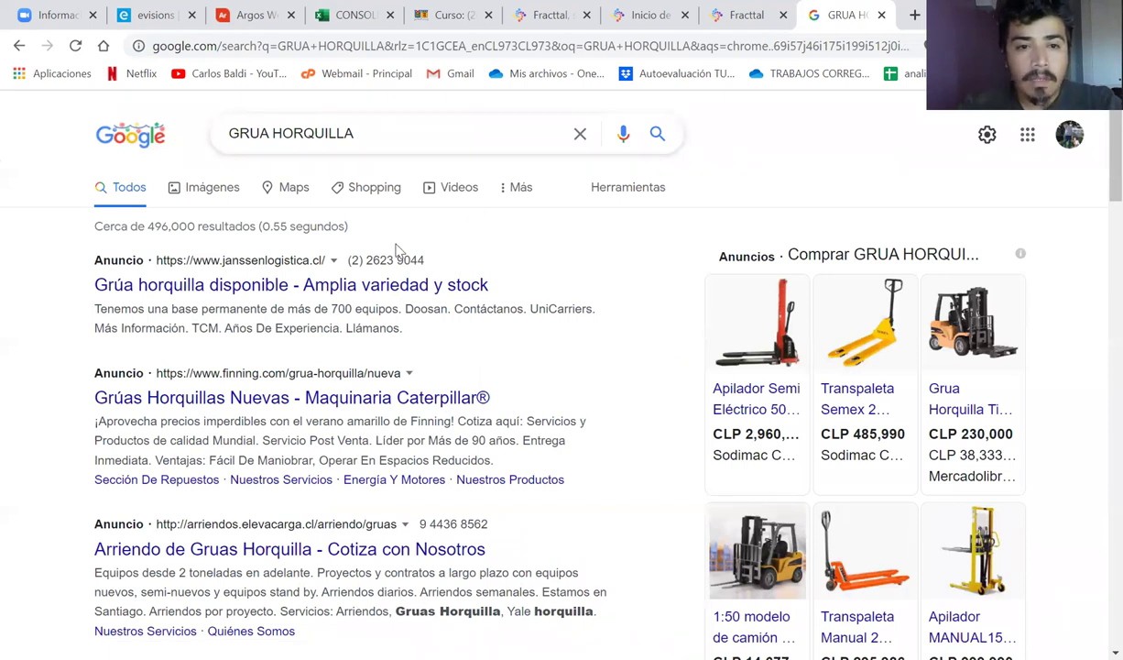
{"action": "left_click", "coordinate": [205, 187]}
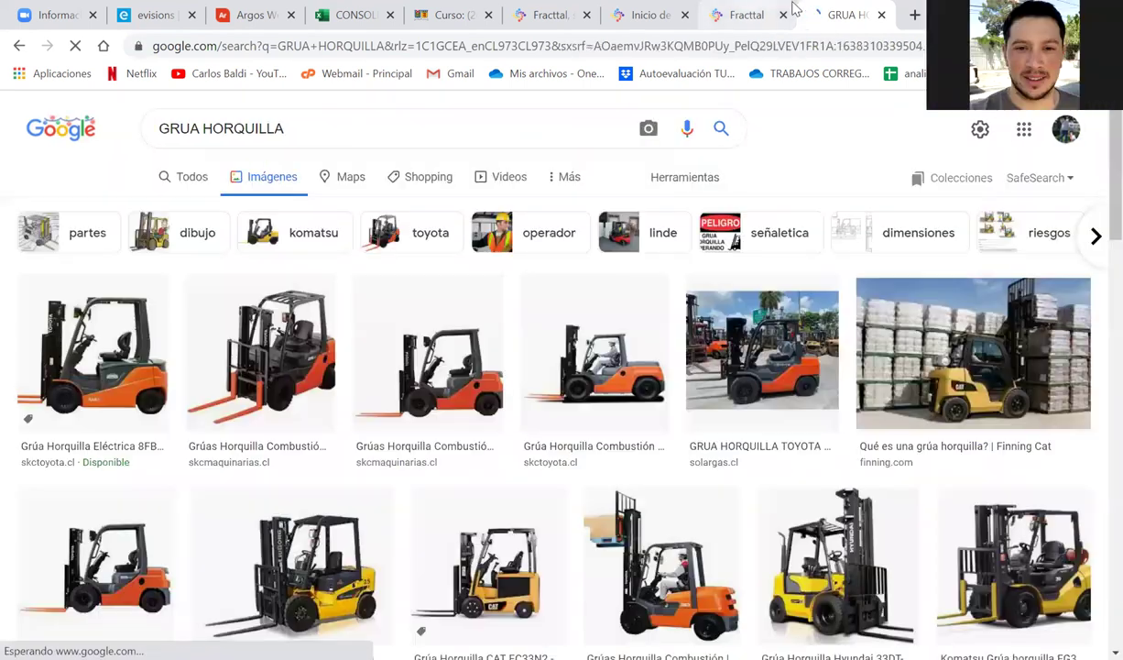
Step: Return to the Fracttal equipment form and enter TOYOTA as the manufacturer
{"action": "left_click", "coordinate": [791, 11]}
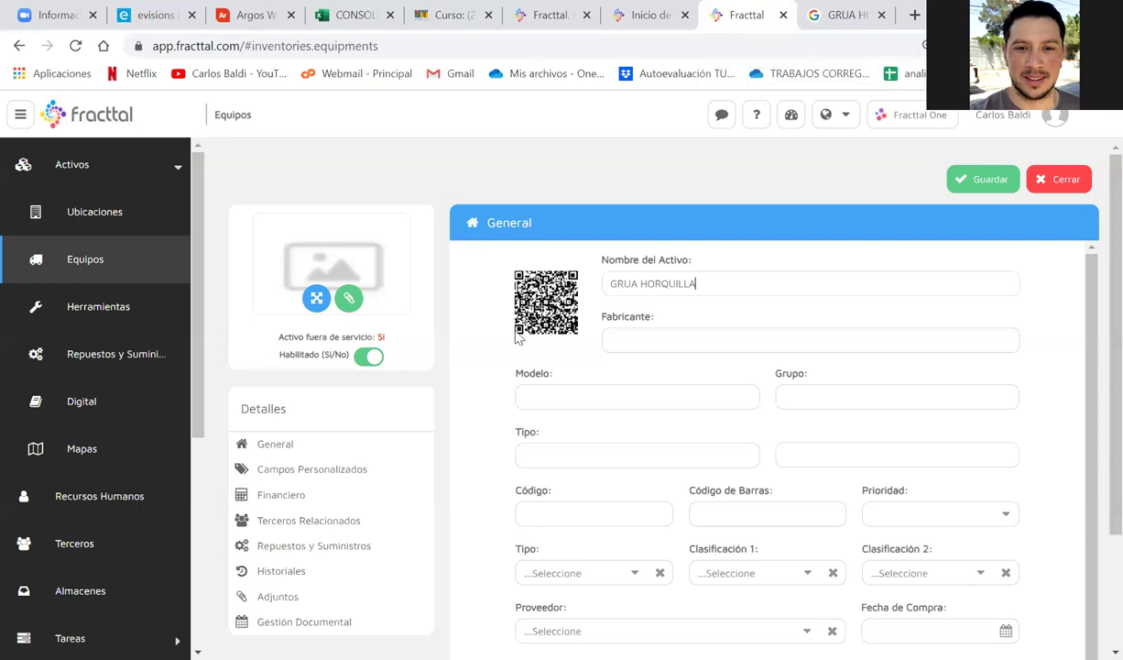
{"action": "left_click", "coordinate": [646, 340]}
{"action": "type", "text": "TOYO"}
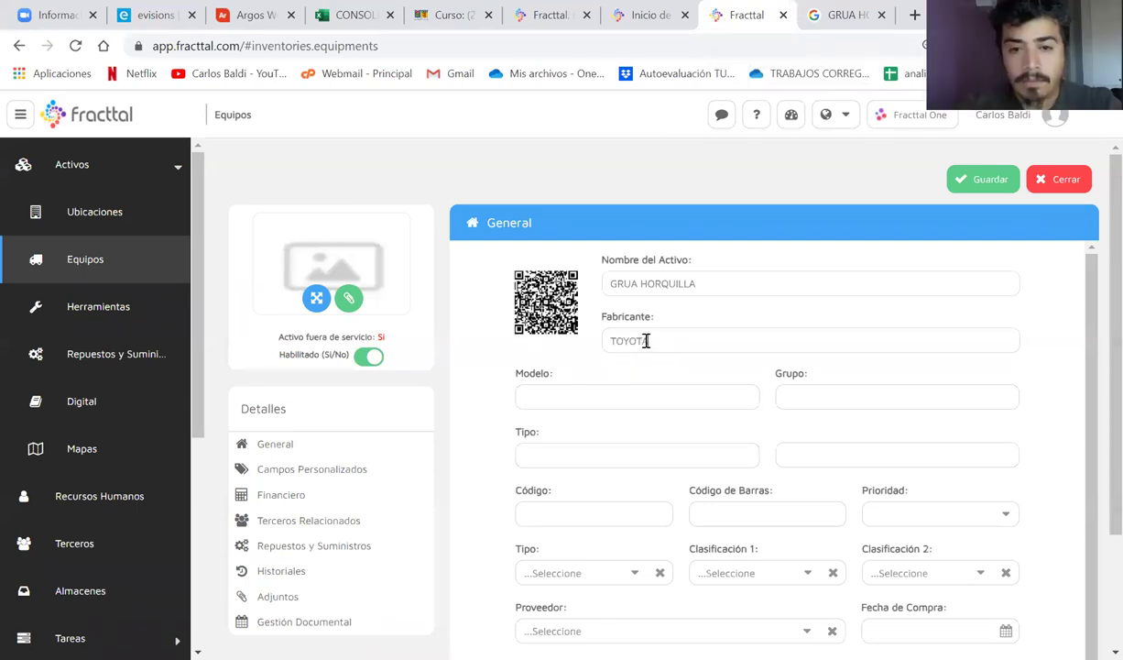
{"action": "type", "text": "TA"}
Step: Return to Google Images and search for "grua horquilla toyota 3 toneladas"
{"action": "left_click", "coordinate": [838, 15]}
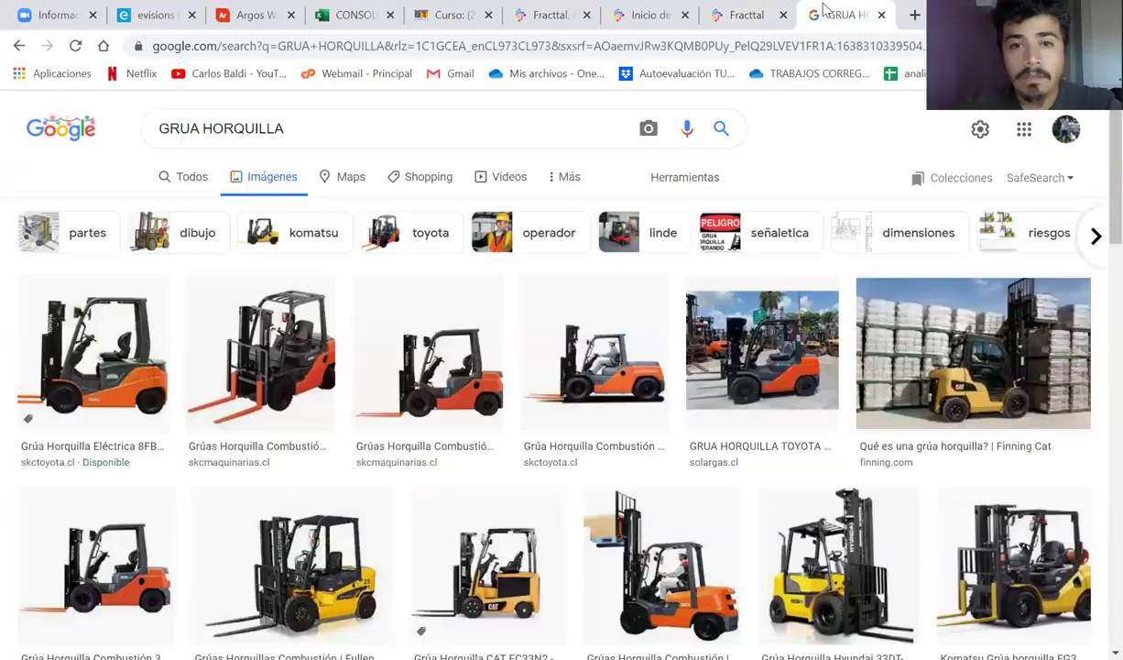
{"action": "left_click", "coordinate": [402, 120]}
{"action": "type", "text": "TO"}
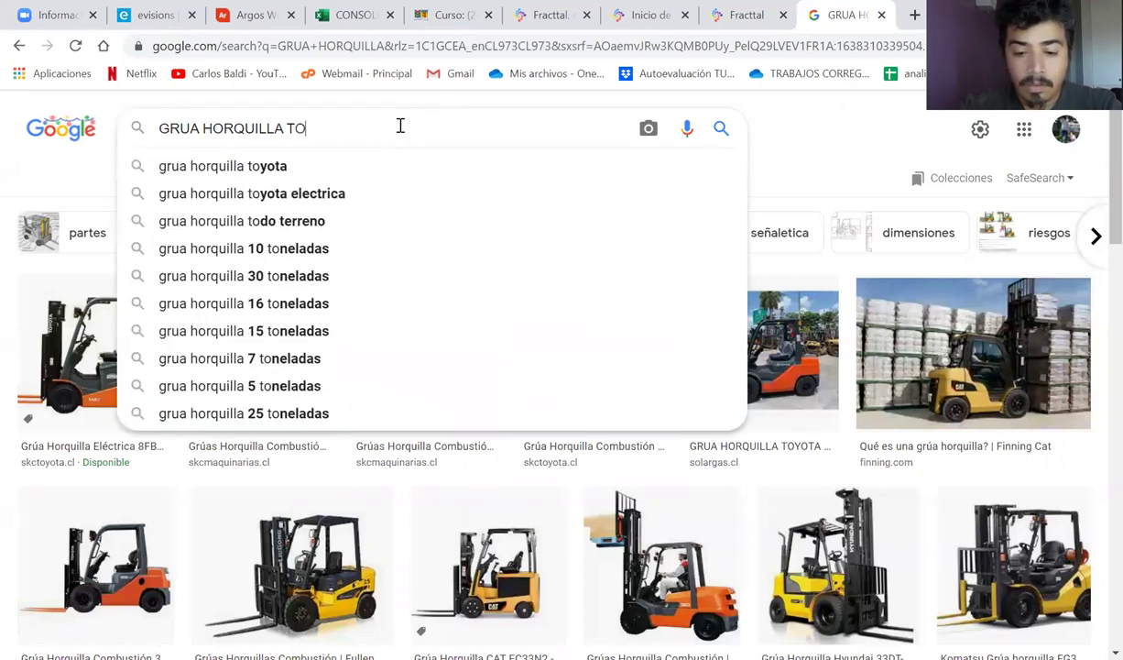
{"action": "type", "text": "YOTA"}
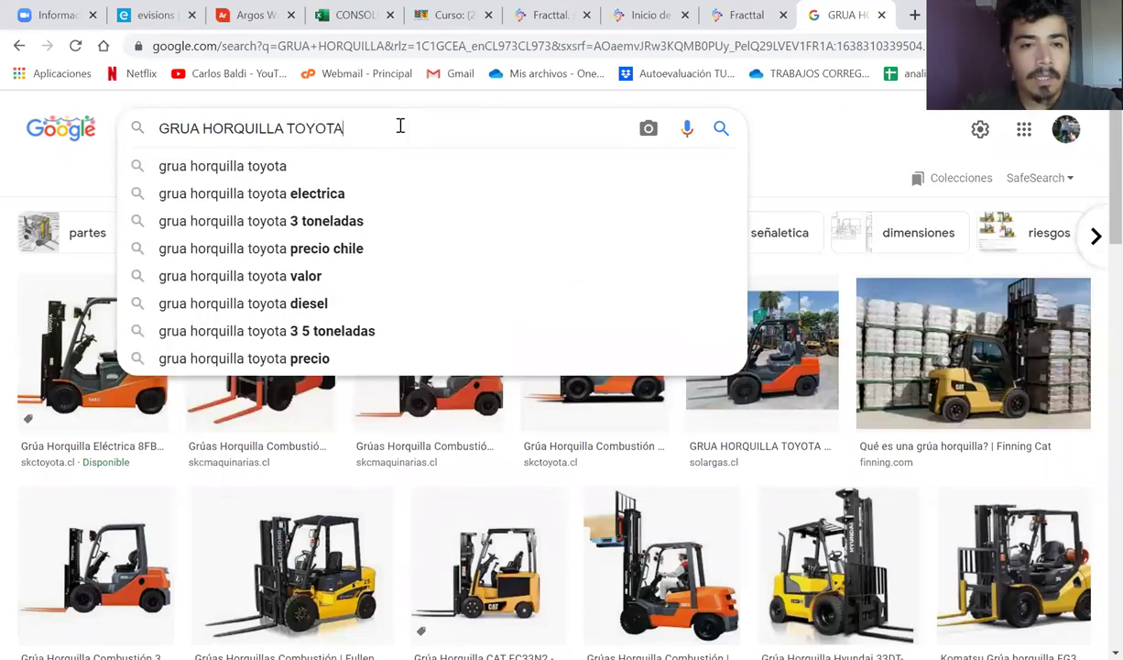
{"action": "left_click", "coordinate": [329, 225]}
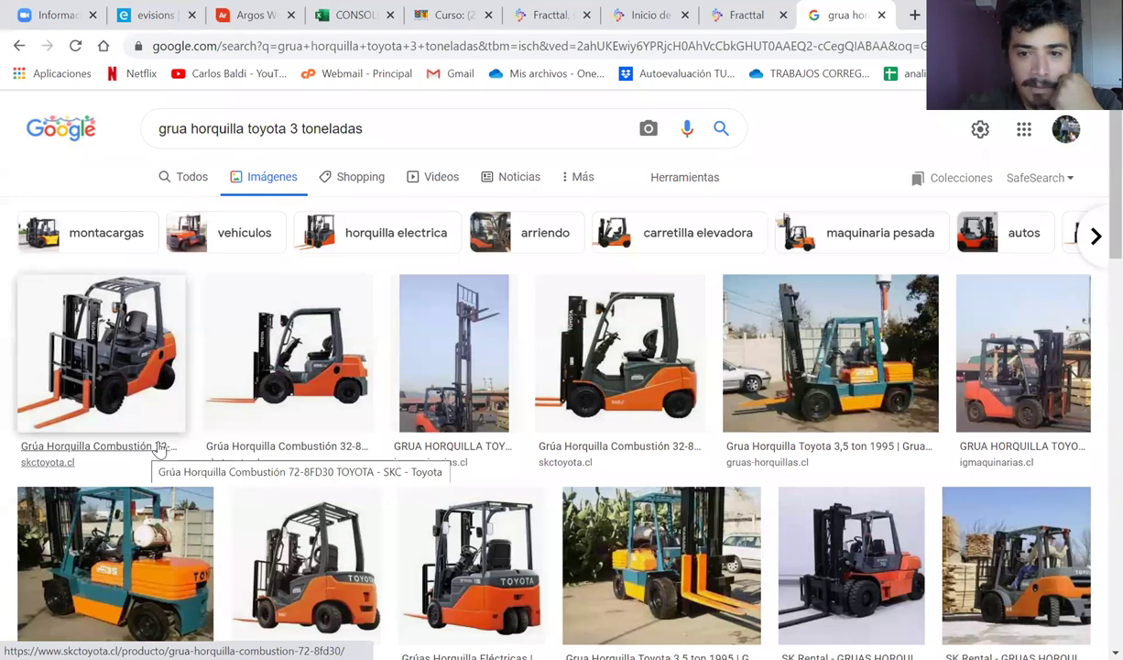
Step: Open the first forklift result's skctoyota.cl product page and copy the model code 72-8FD30 into Modelo on the Fracttal form
{"action": "left_click", "coordinate": [55, 445]}
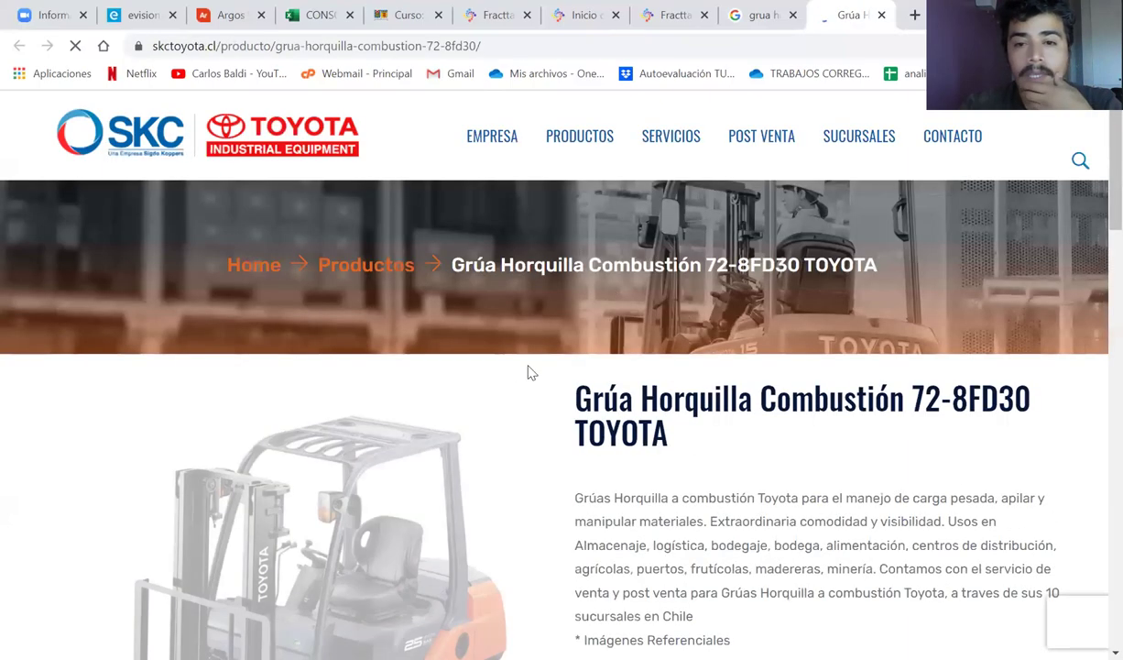
{"action": "left_click_drag", "start_coordinate": [924, 398], "coordinate": [1038, 395]}
{"action": "left_click_drag", "start_coordinate": [908, 398], "coordinate": [1027, 400]}
{"action": "key", "text": "ctrl+c"}
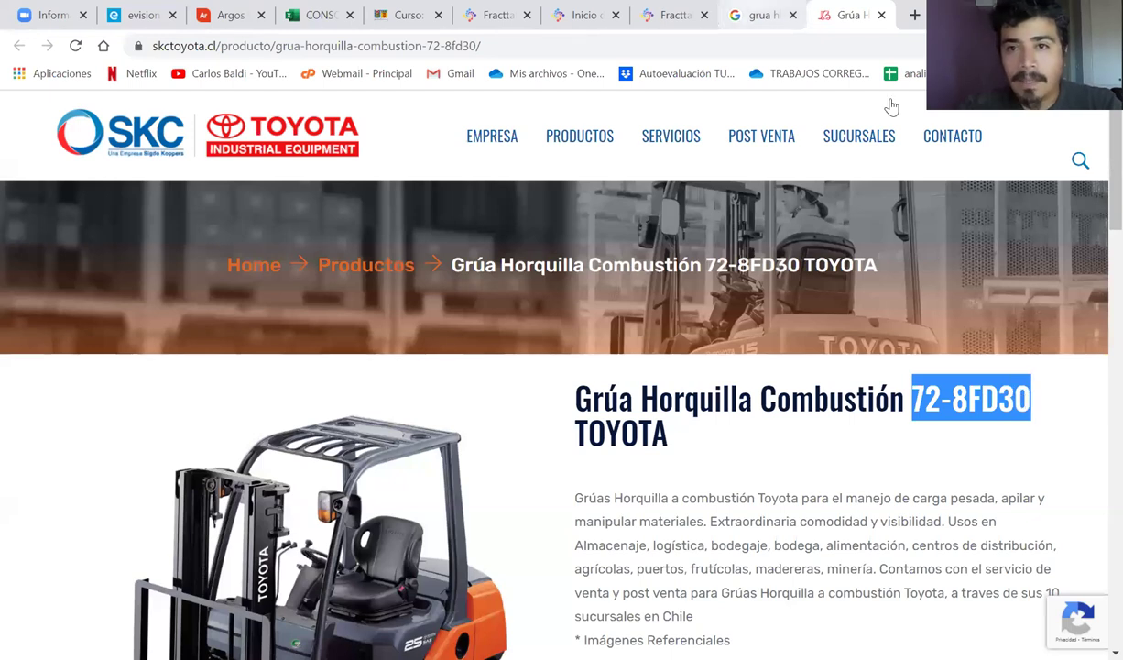
{"action": "left_click", "coordinate": [675, 14]}
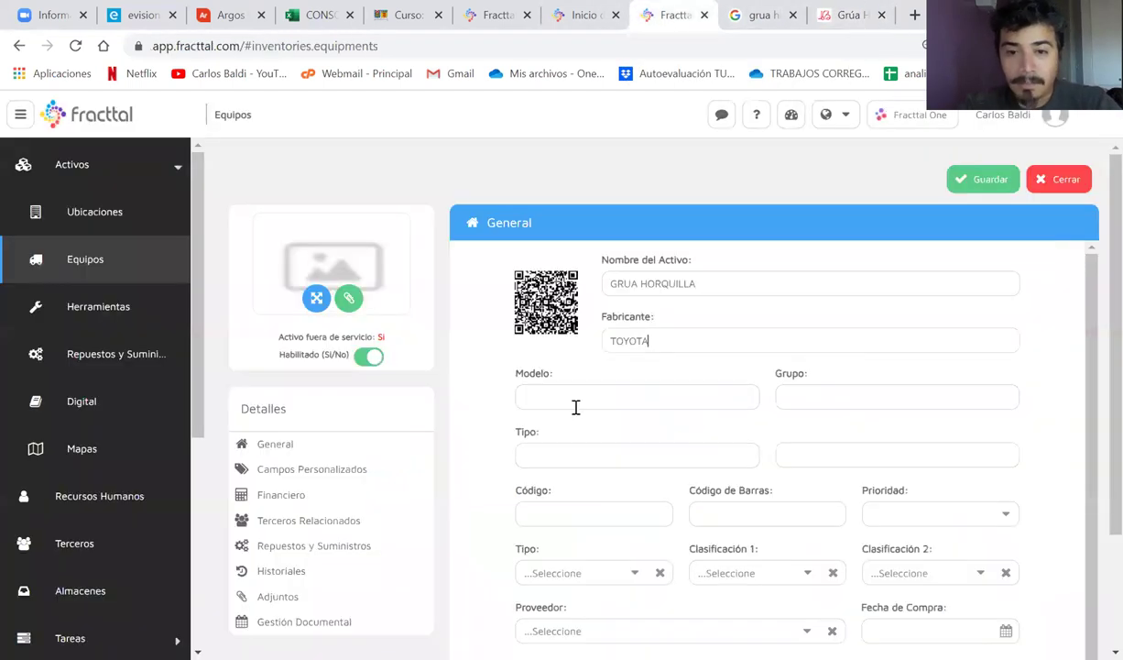
{"action": "key", "text": "ctrl+v"}
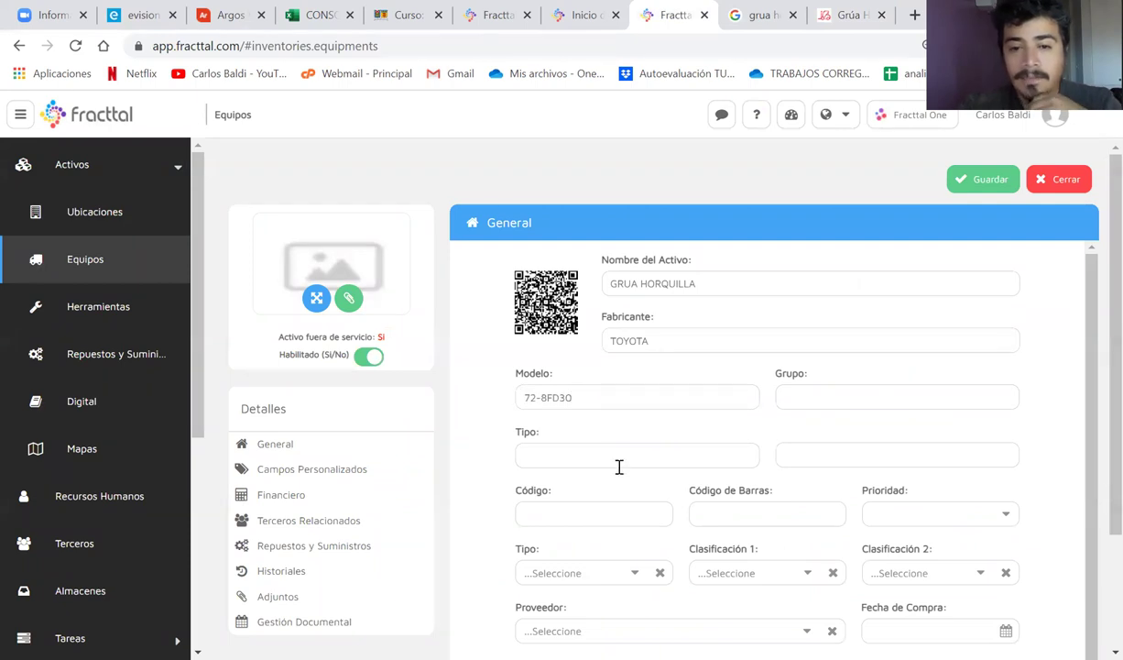
Step: Set the equipment's Tipo classification to EQUIPO CARGUIO from the existing list of types
{"action": "scroll", "coordinate": [619, 467], "scroll_direction": "down", "scroll_amount": 1}
{"action": "scroll", "coordinate": [619, 468], "scroll_direction": "up", "scroll_amount": 1}
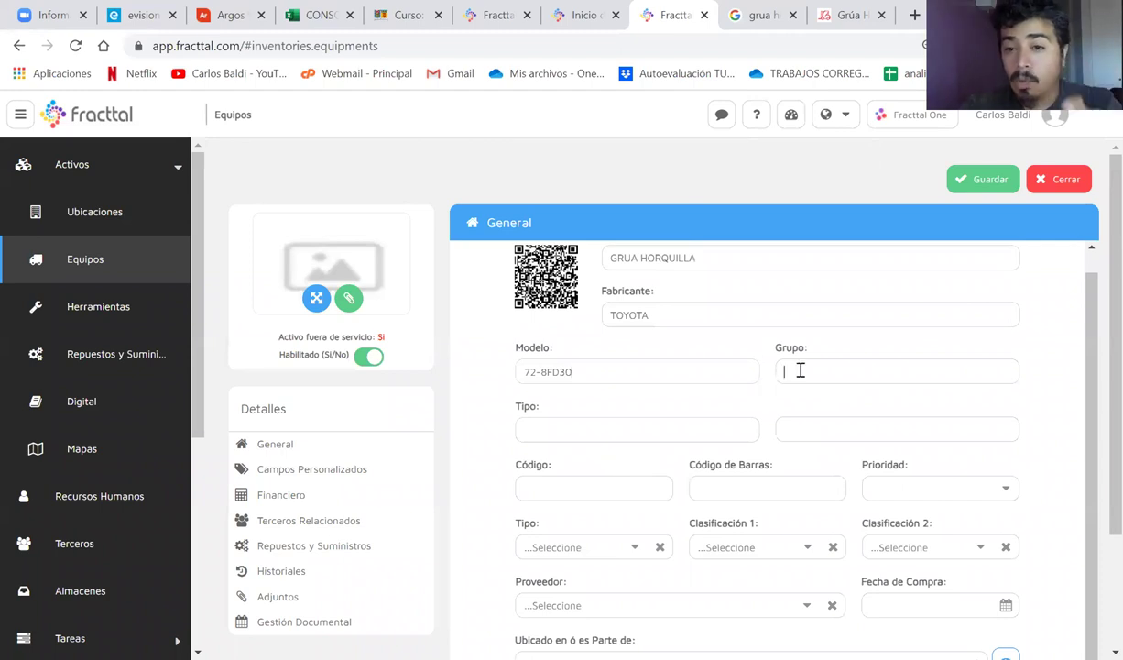
{"action": "left_click", "coordinate": [553, 433]}
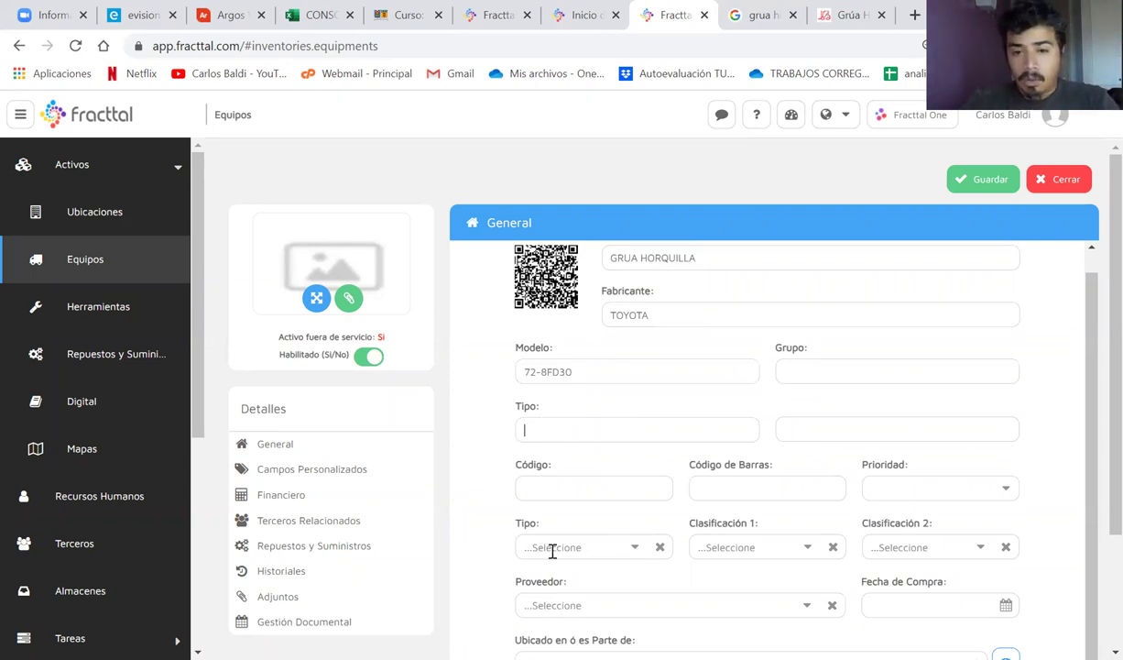
{"action": "left_click", "coordinate": [636, 549]}
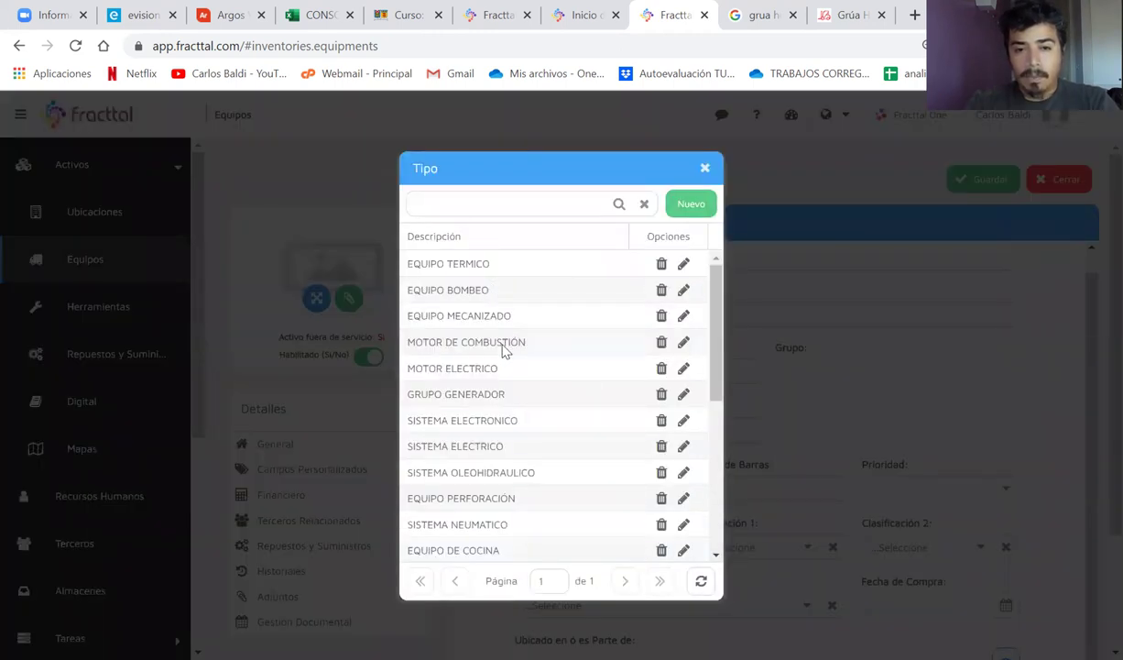
{"action": "scroll", "coordinate": [515, 444], "scroll_direction": "down", "scroll_amount": 1}
{"action": "scroll", "coordinate": [515, 444], "scroll_direction": "down", "scroll_amount": 3}
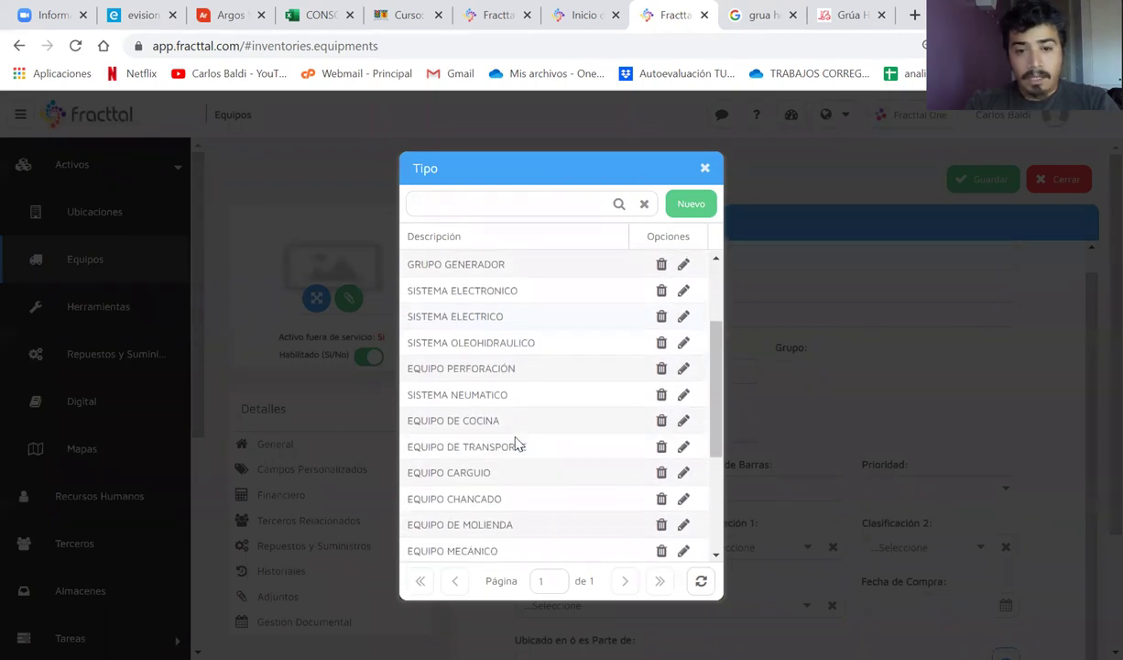
{"action": "left_click", "coordinate": [475, 453]}
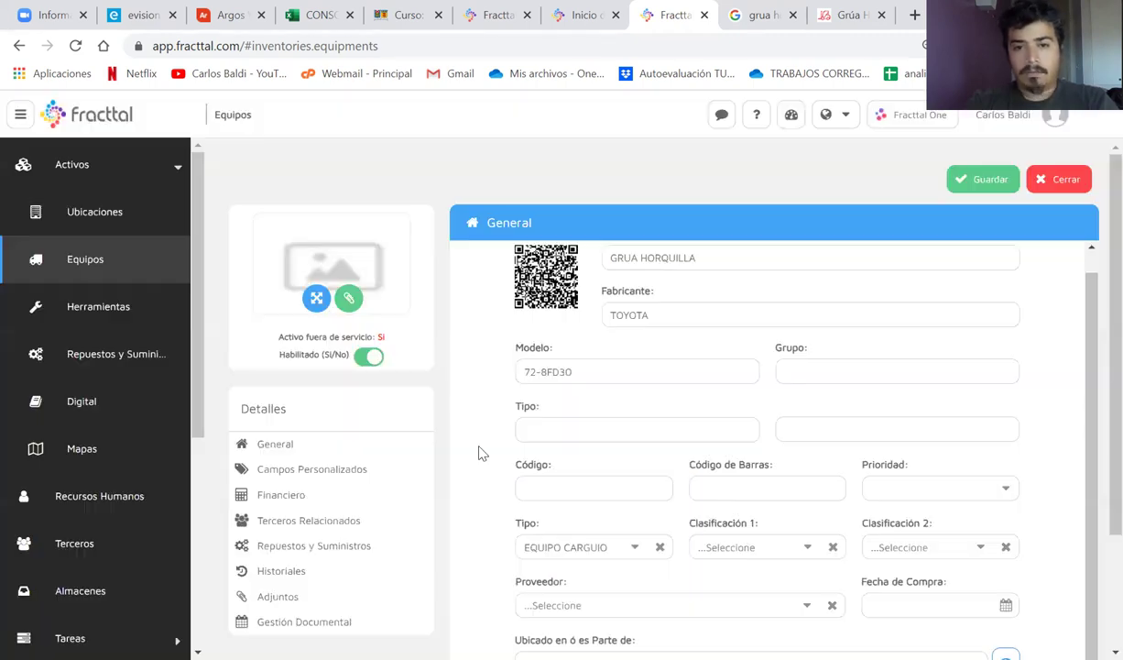
Step: Set Clasificación 1 of the equipment to TRANSPORTE DE MATERIAL
{"action": "left_click", "coordinate": [804, 548]}
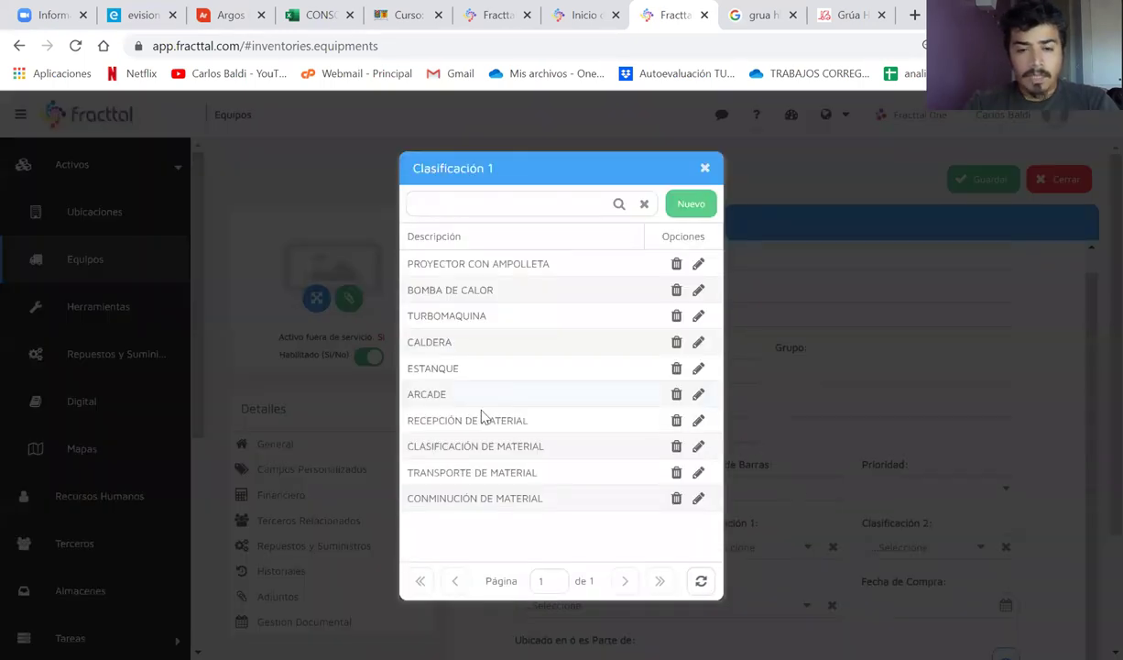
{"action": "left_click", "coordinate": [473, 475]}
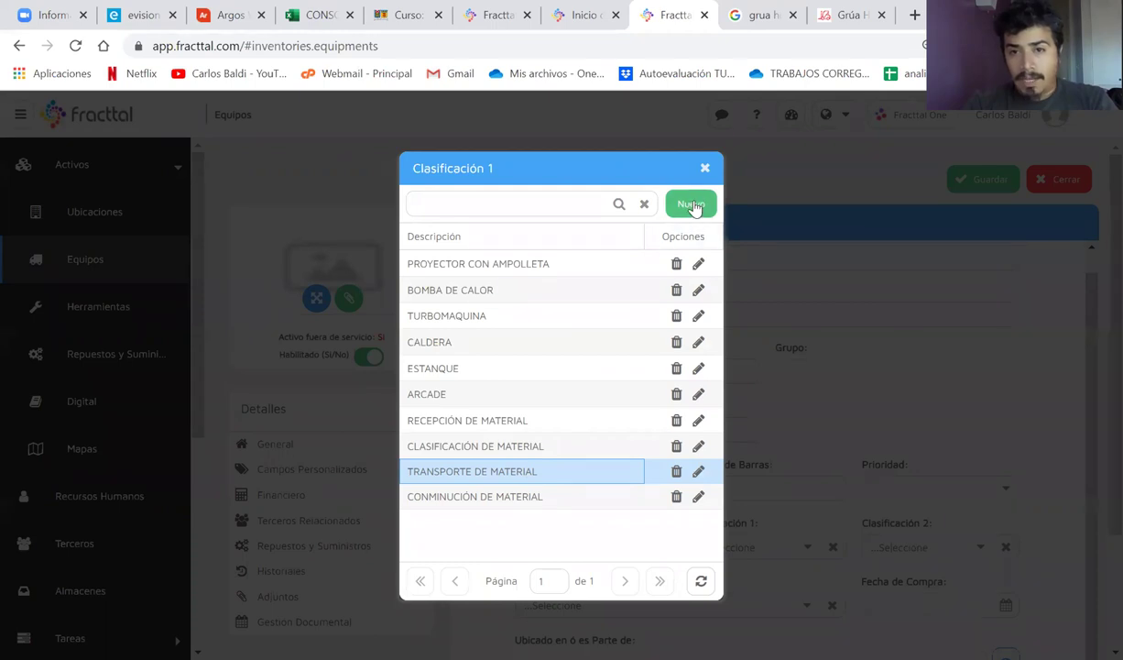
{"action": "double_click", "coordinate": [525, 477]}
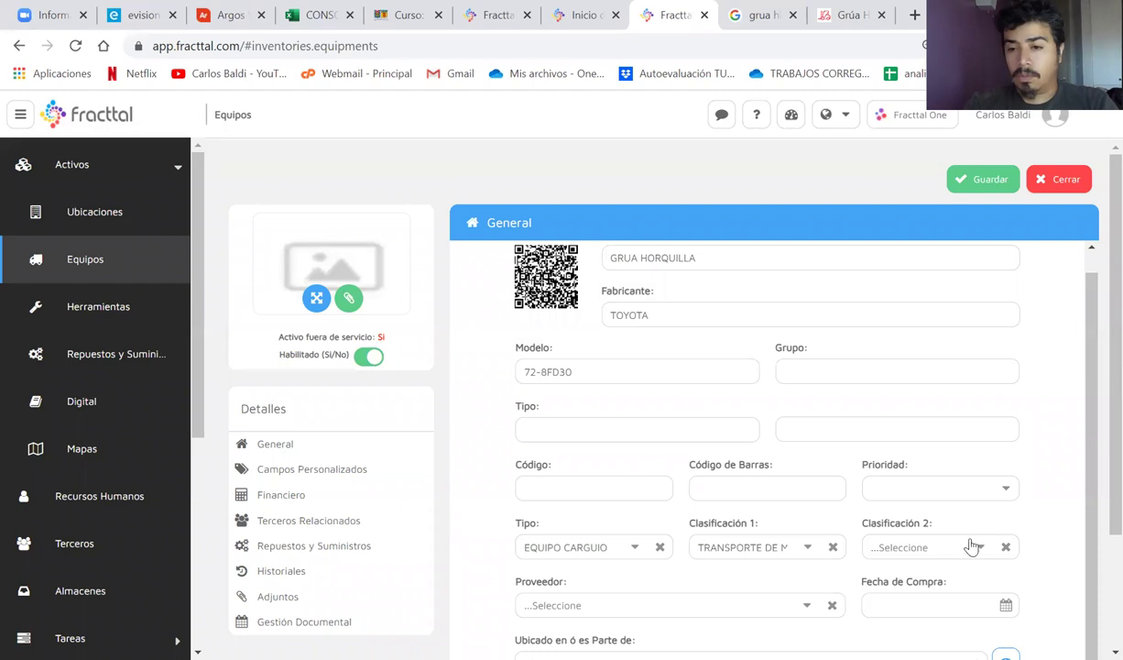
Step: Look through the whole Proveedor list for a suitable forklift supplier, and close it without selecting one
{"action": "scroll", "coordinate": [981, 554], "scroll_direction": "down", "scroll_amount": 1}
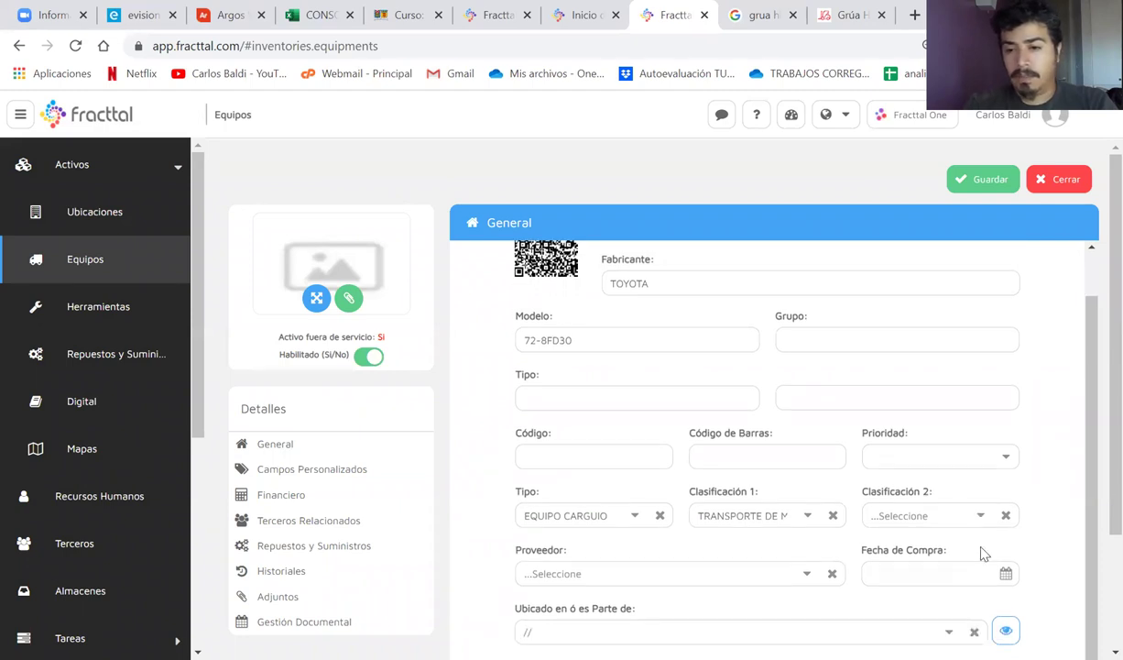
{"action": "left_click", "coordinate": [804, 577]}
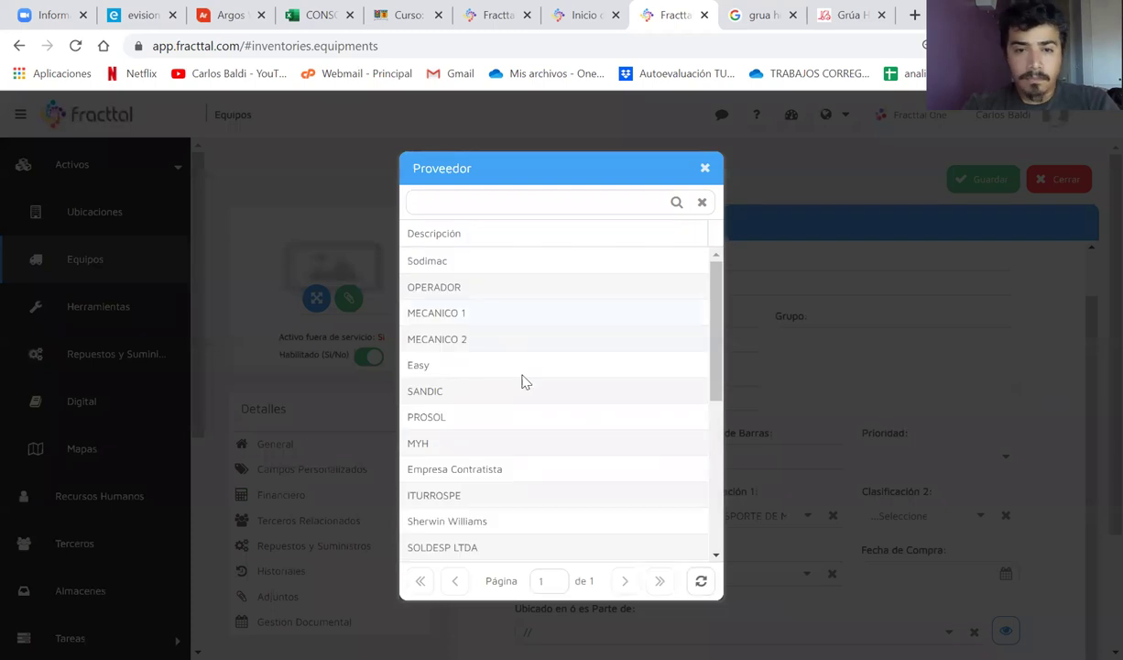
{"action": "scroll", "coordinate": [527, 389], "scroll_direction": "down", "scroll_amount": 2}
{"action": "scroll", "coordinate": [529, 394], "scroll_direction": "down", "scroll_amount": 2}
{"action": "scroll", "coordinate": [528, 394], "scroll_direction": "up", "scroll_amount": 4}
{"action": "scroll", "coordinate": [529, 394], "scroll_direction": "down", "scroll_amount": 3}
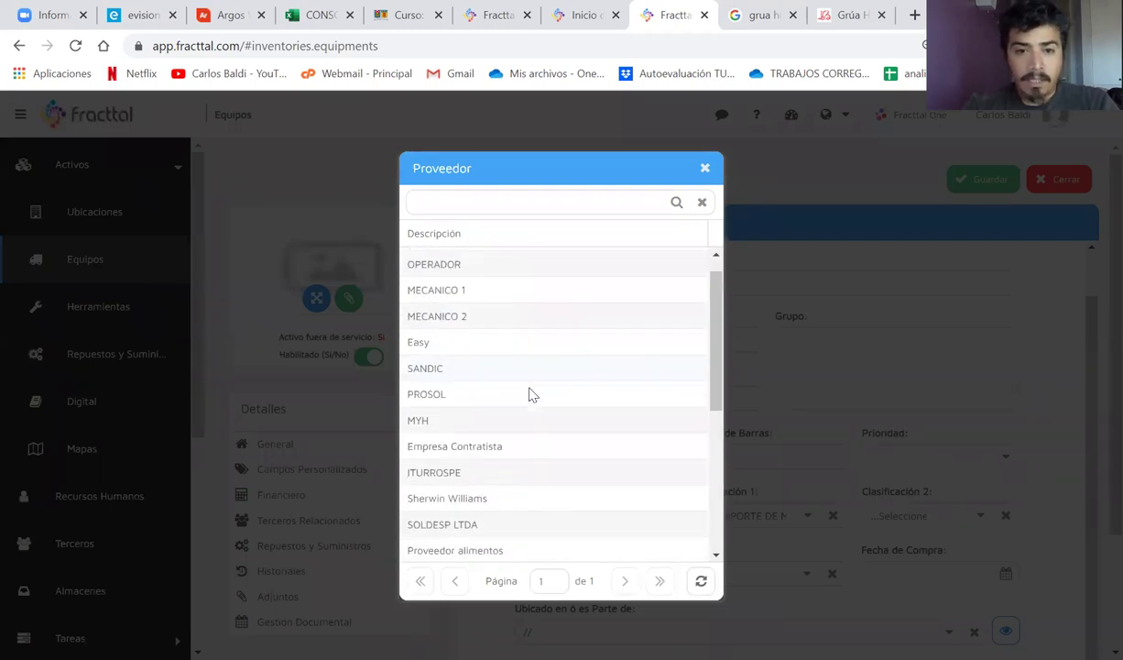
{"action": "scroll", "coordinate": [529, 394], "scroll_direction": "down", "scroll_amount": 2}
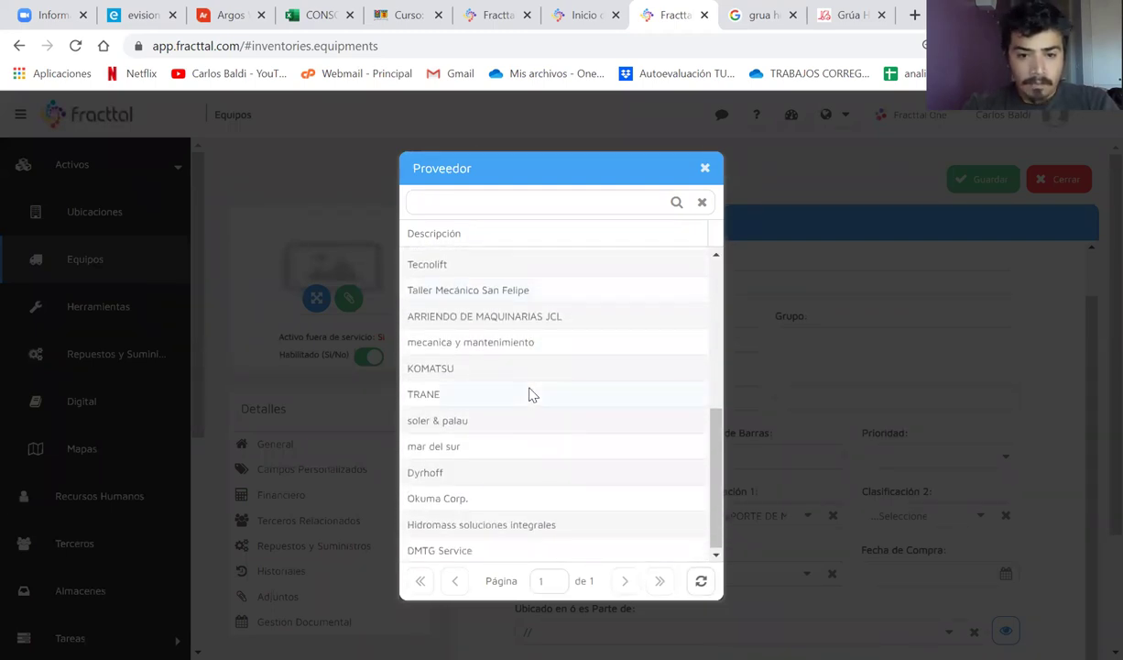
{"action": "scroll", "coordinate": [529, 394], "scroll_direction": "up", "scroll_amount": 2}
{"action": "scroll", "coordinate": [528, 394], "scroll_direction": "up", "scroll_amount": 5}
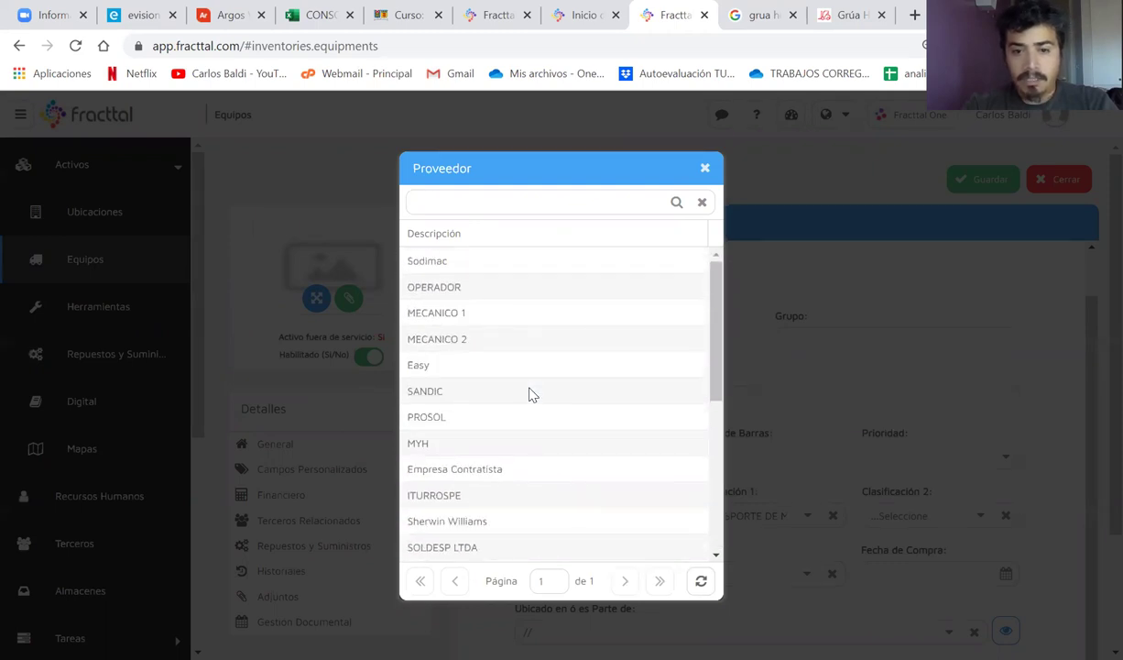
{"action": "scroll", "coordinate": [529, 394], "scroll_direction": "down", "scroll_amount": 2}
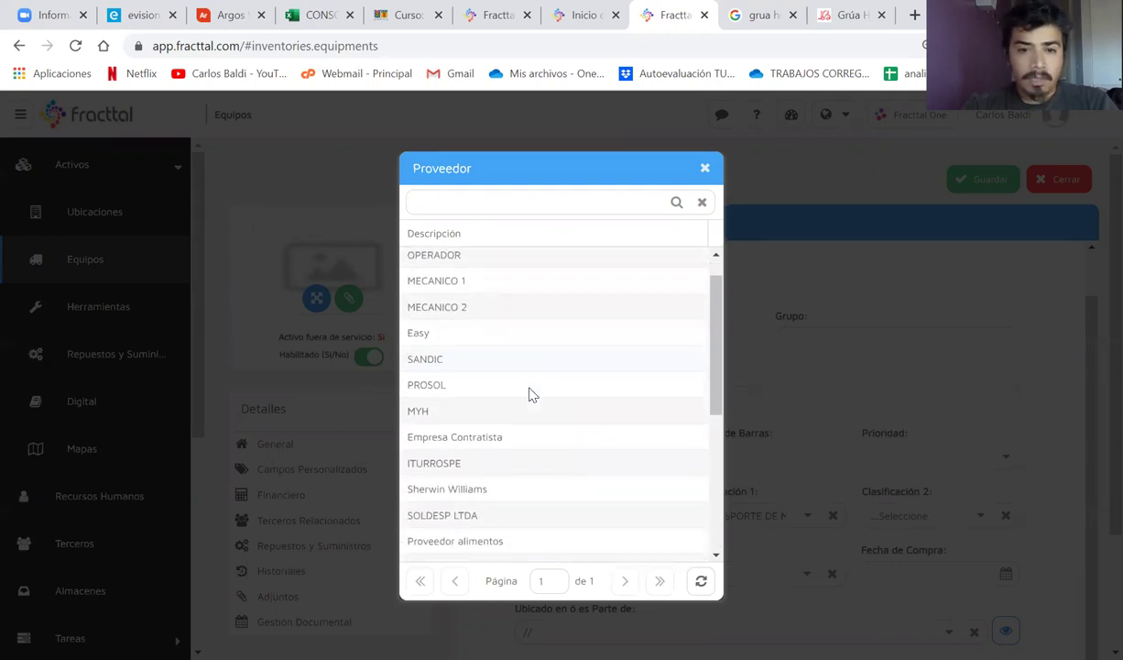
{"action": "scroll", "coordinate": [529, 394], "scroll_direction": "down", "scroll_amount": 1}
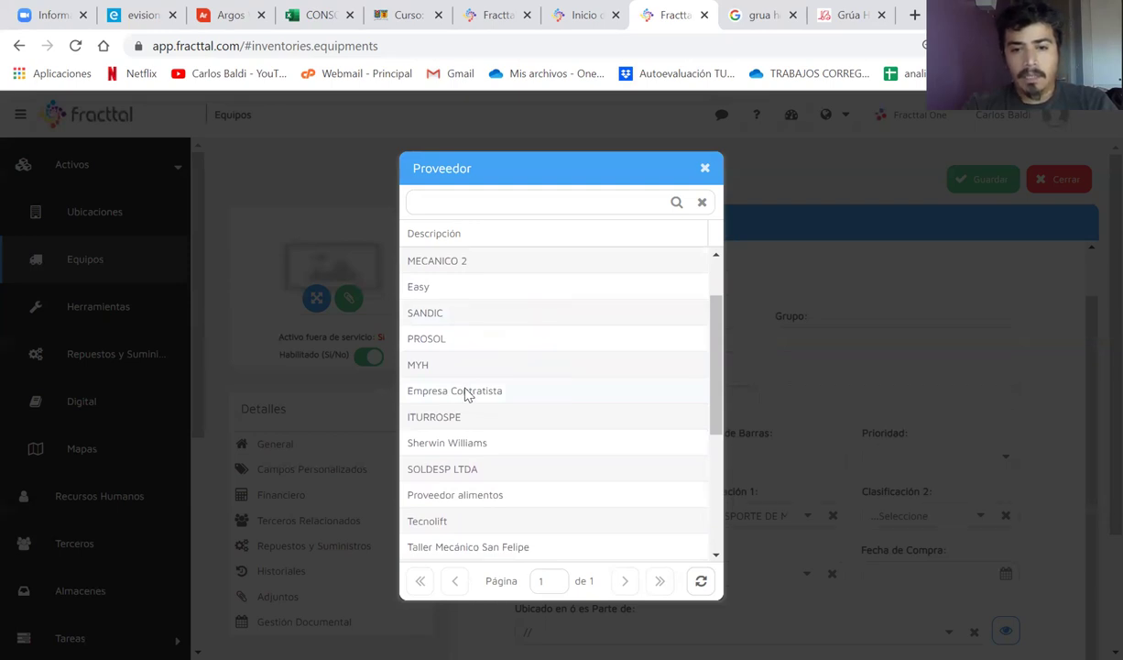
{"action": "scroll", "coordinate": [551, 445], "scroll_direction": "down", "scroll_amount": 5}
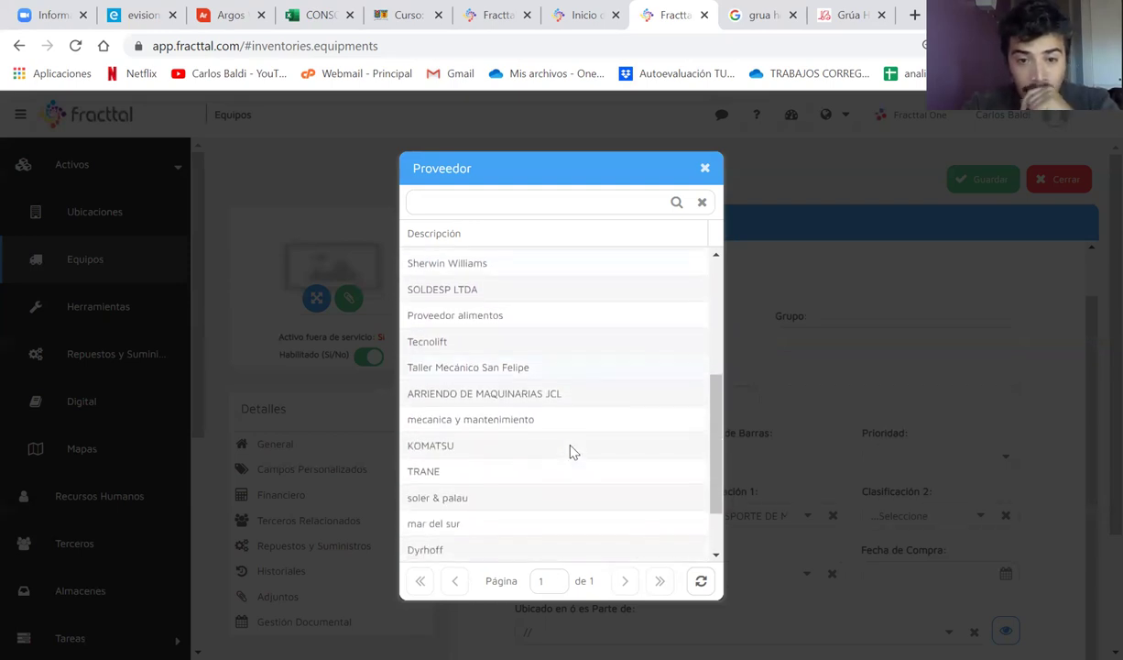
{"action": "scroll", "coordinate": [570, 450], "scroll_direction": "down", "scroll_amount": 3}
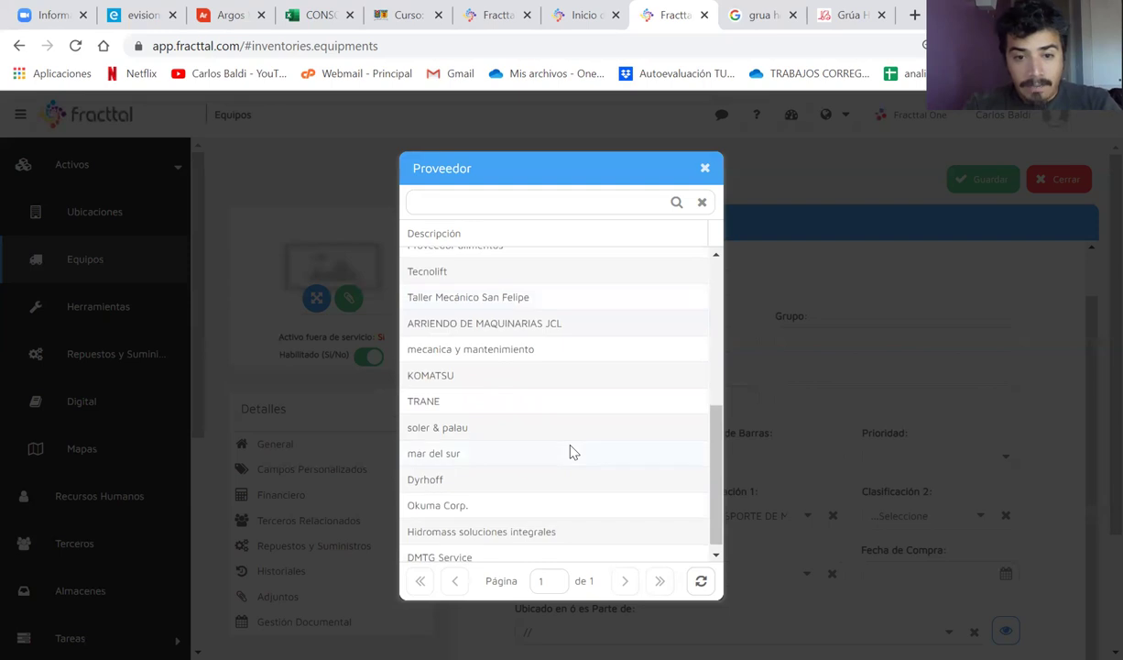
{"action": "left_click", "coordinate": [703, 169]}
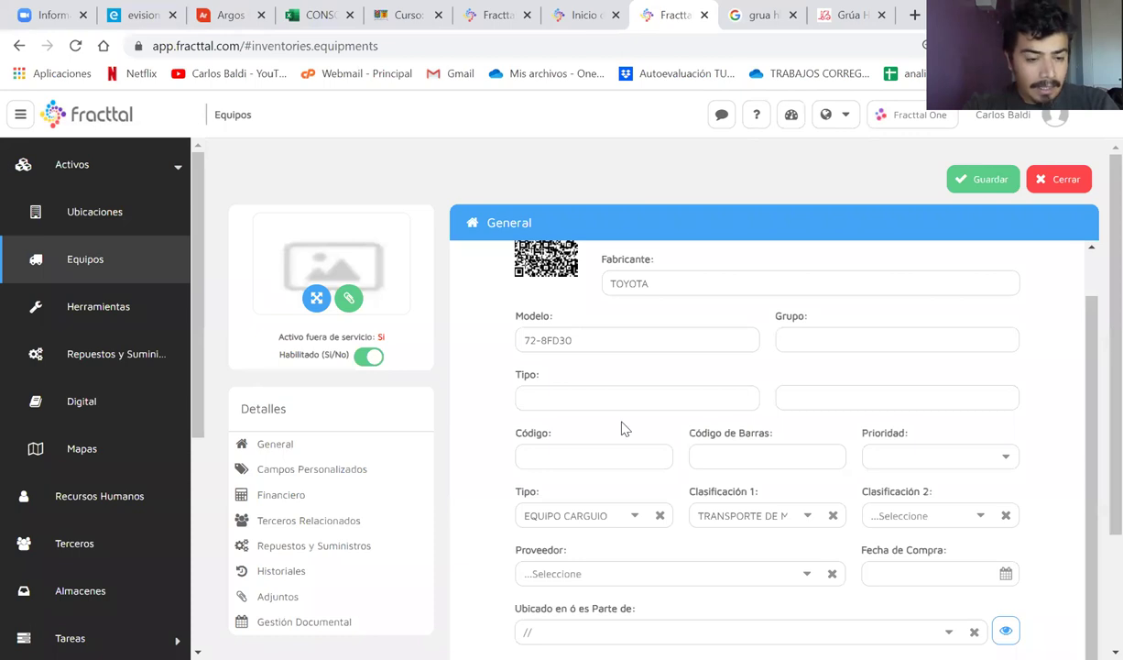
{"action": "scroll", "coordinate": [139, 559], "scroll_direction": "down", "scroll_amount": 1}
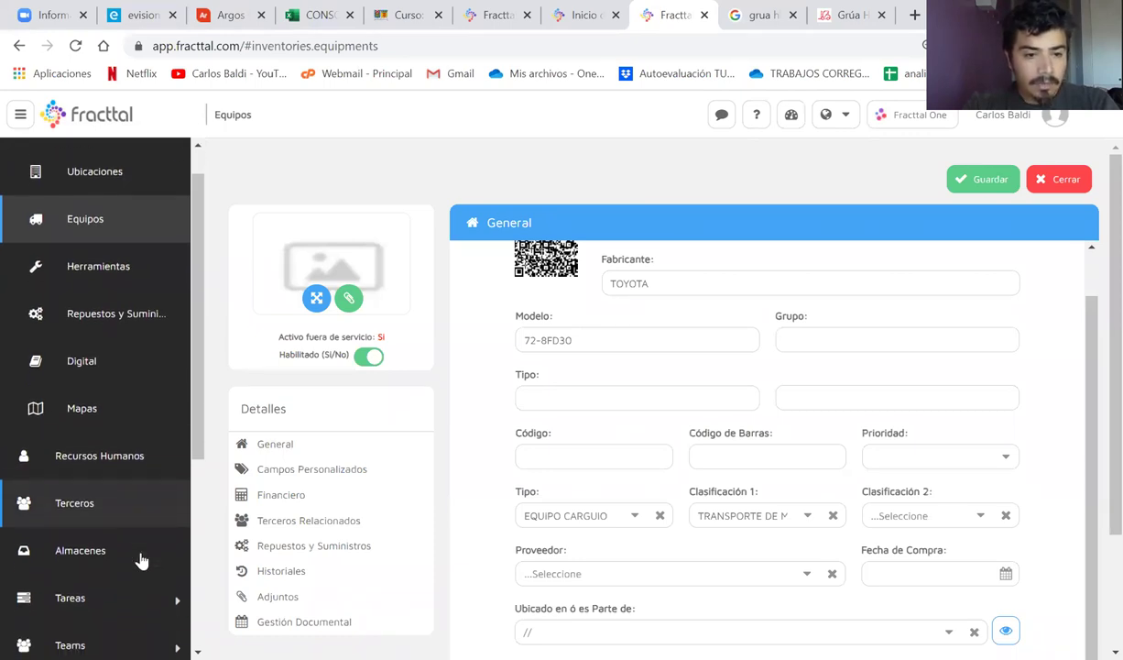
{"action": "scroll", "coordinate": [137, 558], "scroll_direction": "up", "scroll_amount": 1}
{"action": "left_click", "coordinate": [250, 470]}
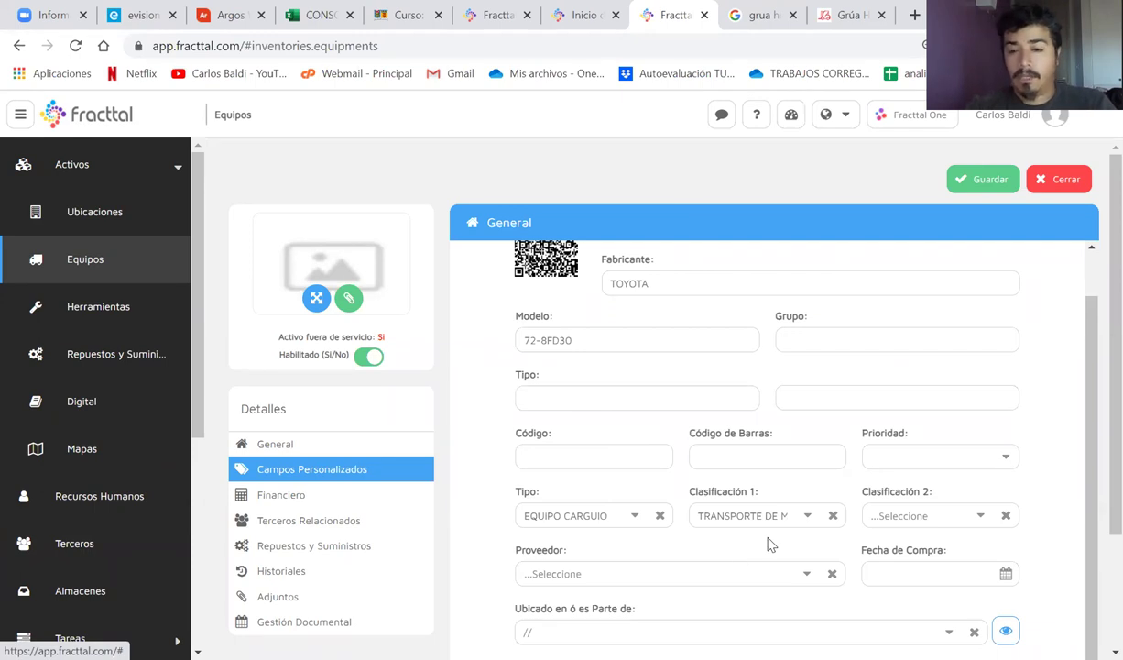
Step: Set the equipment's Fecha de Compra to 2019-04-23 and its Clasificación 2 to MECÁNICO
{"action": "left_click", "coordinate": [1005, 575]}
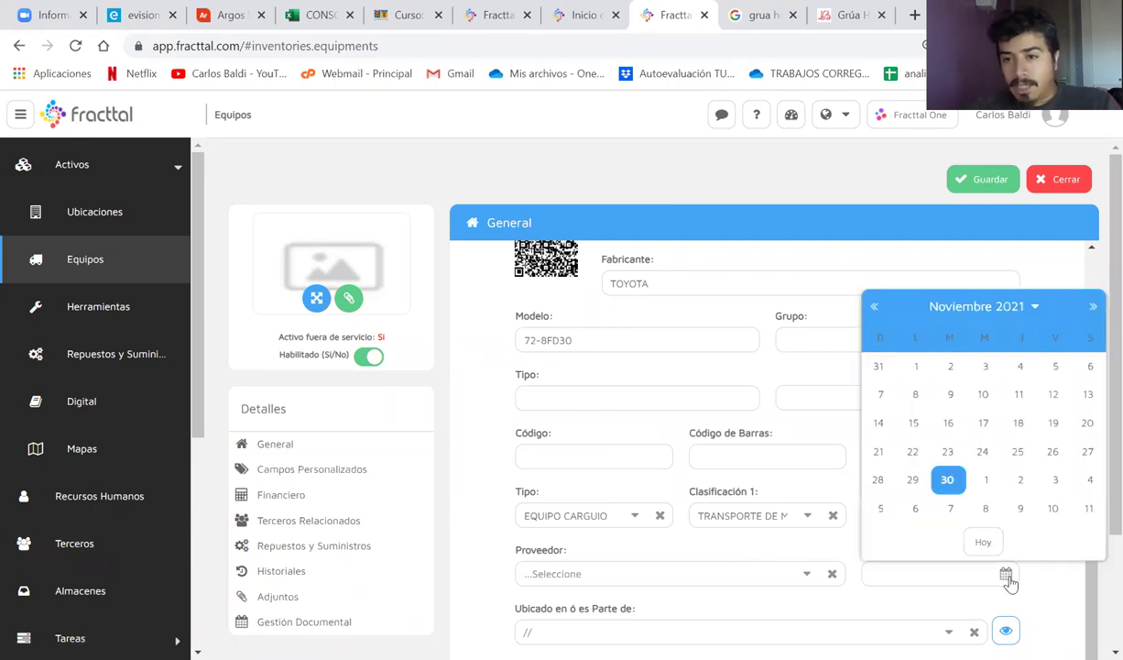
{"action": "left_click", "coordinate": [962, 309]}
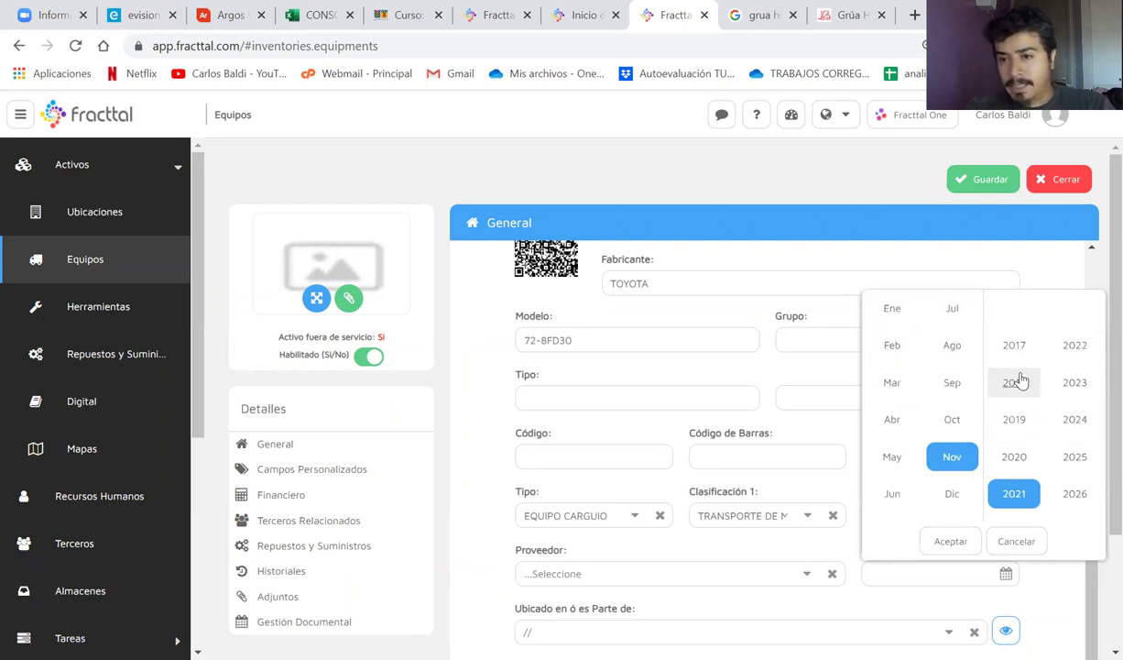
{"action": "left_click", "coordinate": [1012, 420]}
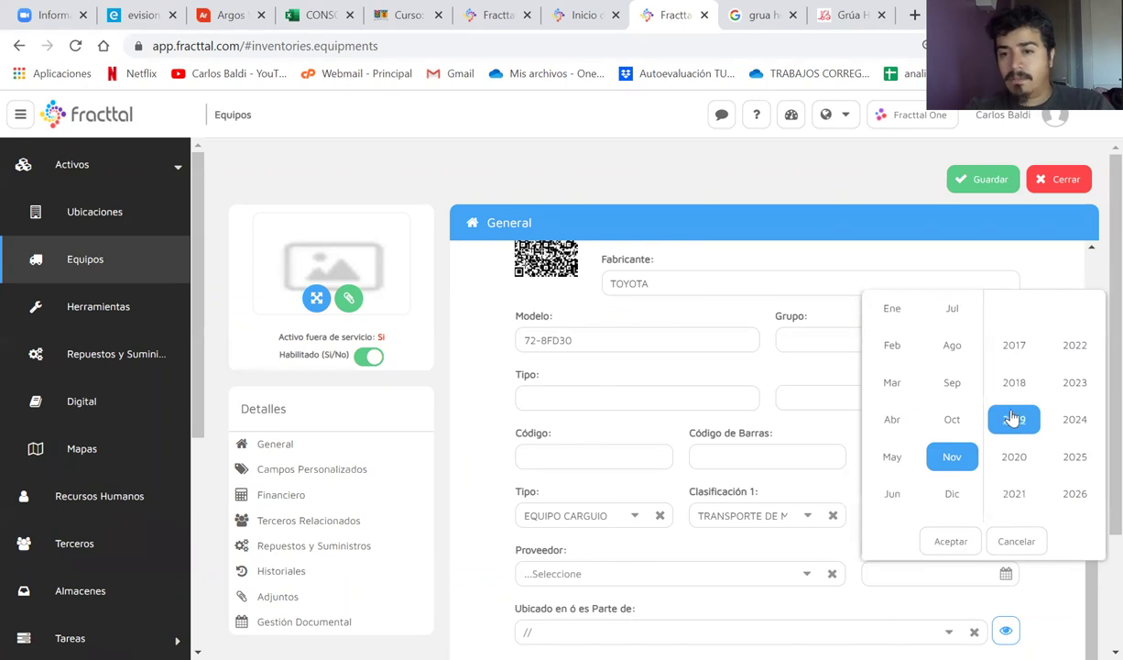
{"action": "left_click", "coordinate": [880, 422]}
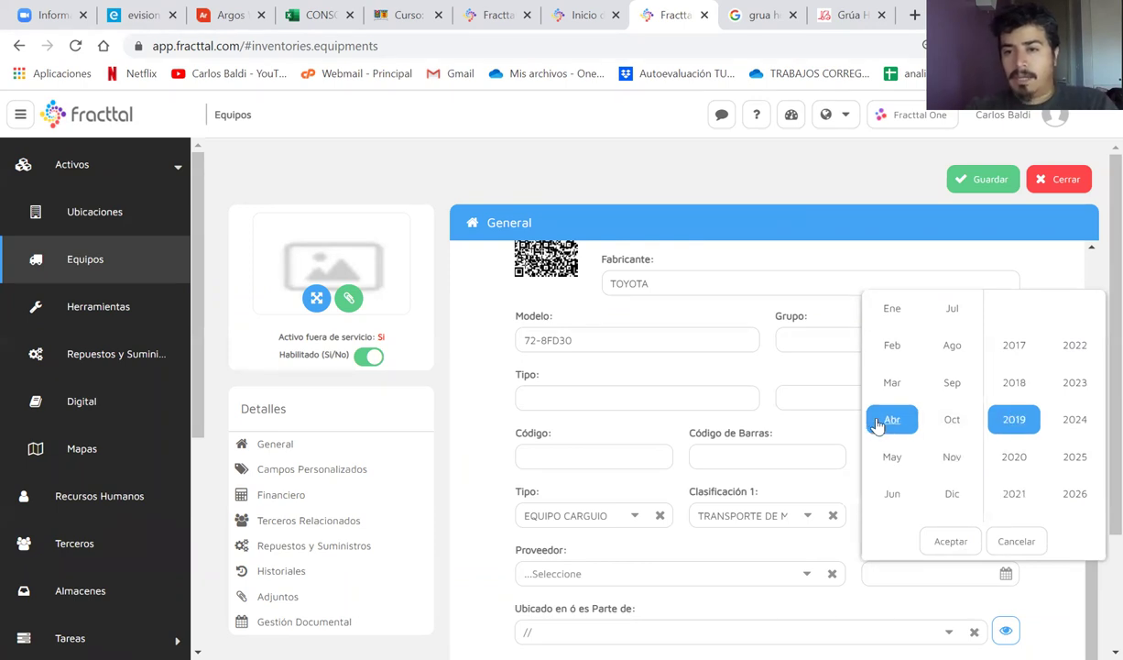
{"action": "left_click", "coordinate": [942, 546]}
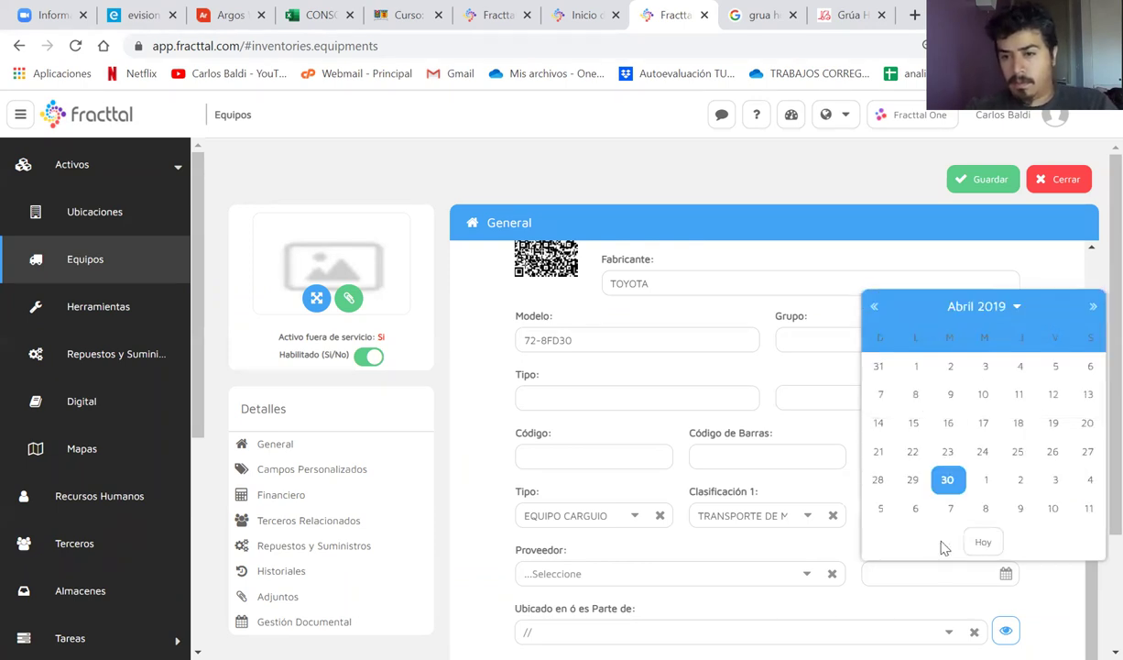
{"action": "left_click", "coordinate": [946, 451]}
{"action": "left_click", "coordinate": [971, 519]}
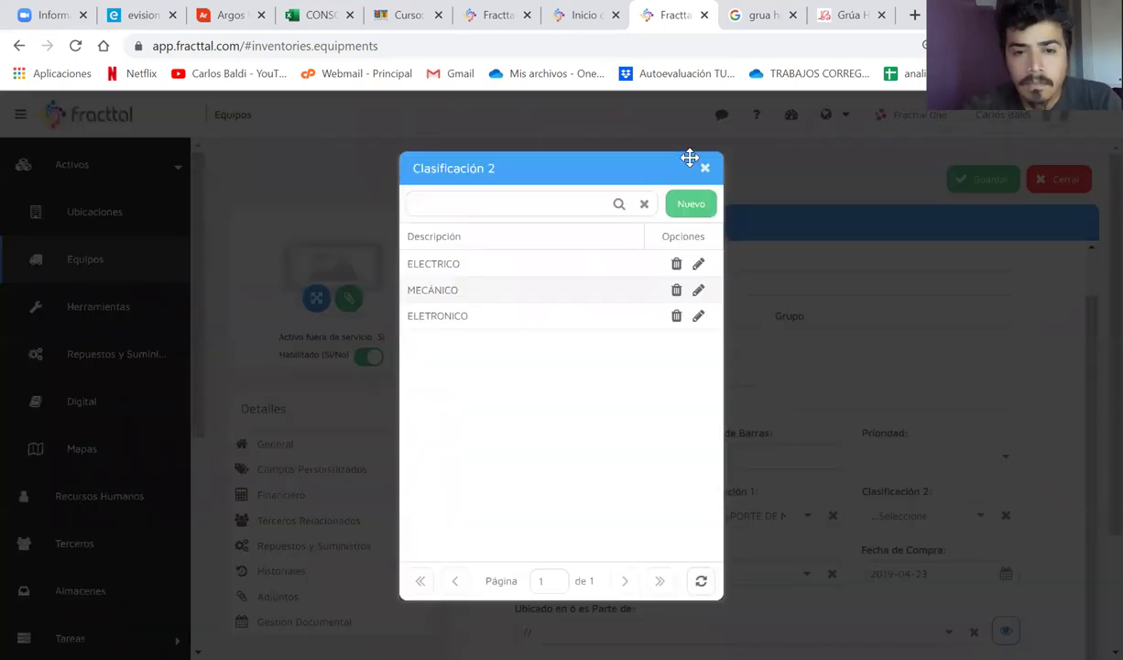
{"action": "left_click", "coordinate": [515, 291]}
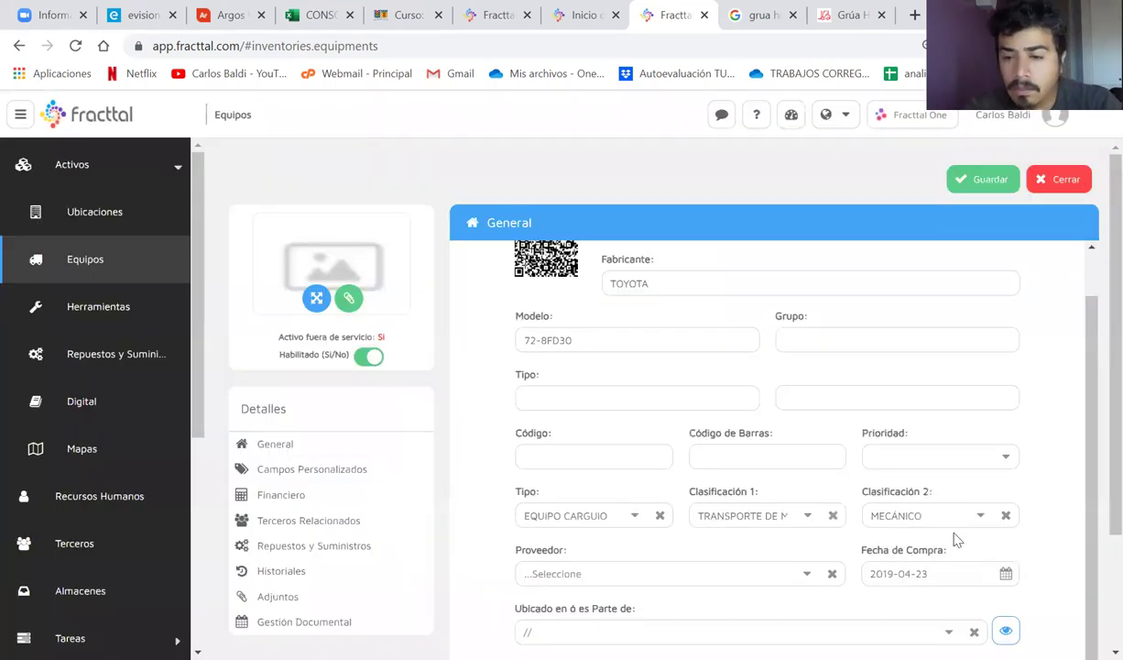
Step: Search the assets for BODEGA MATER and set BODEGA MATERIA PRIMA as the location the equipment belongs to
{"action": "scroll", "coordinate": [987, 482], "scroll_direction": "down", "scroll_amount": 2}
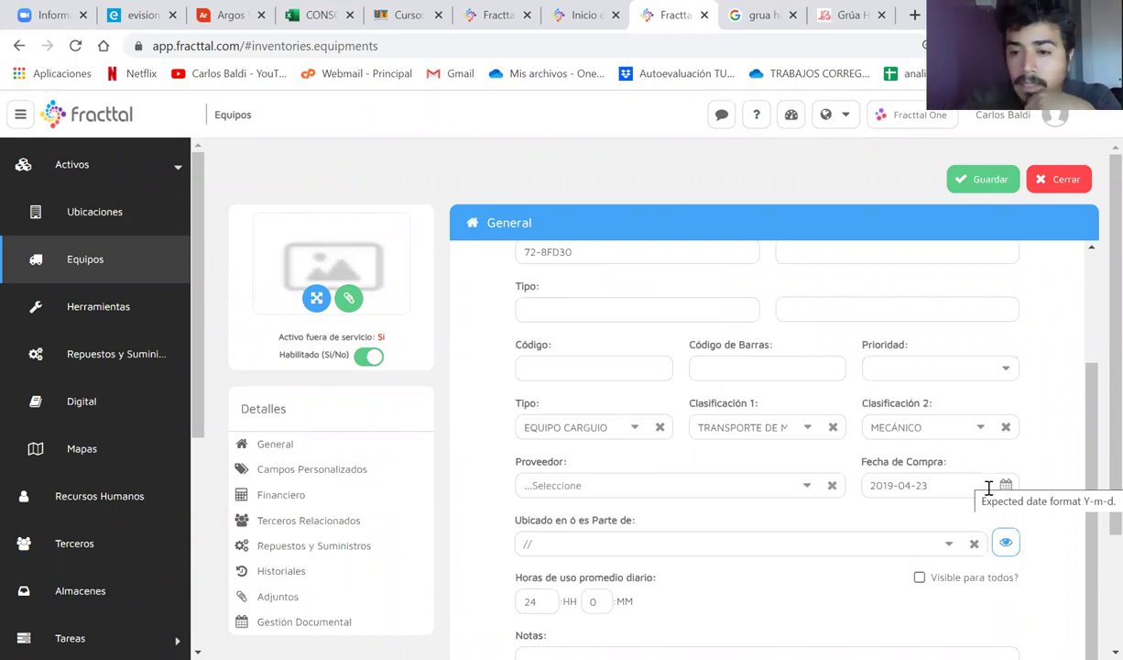
{"action": "left_click", "coordinate": [949, 544]}
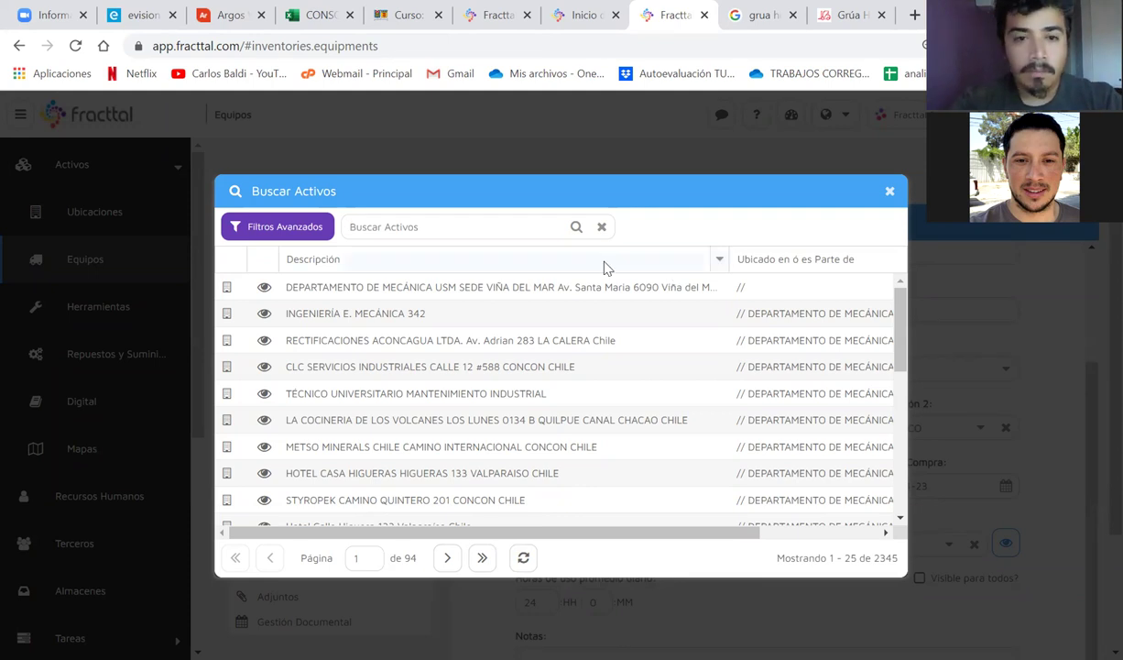
{"action": "type", "text": "BO"}
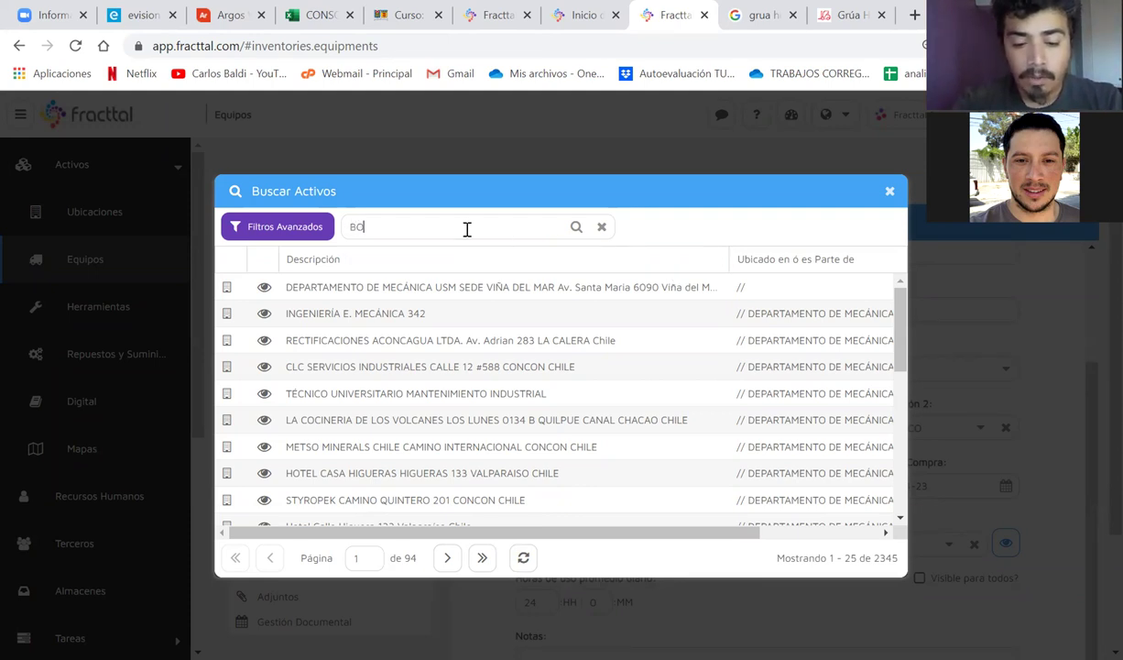
{"action": "type", "text": "DEGA MATER"}
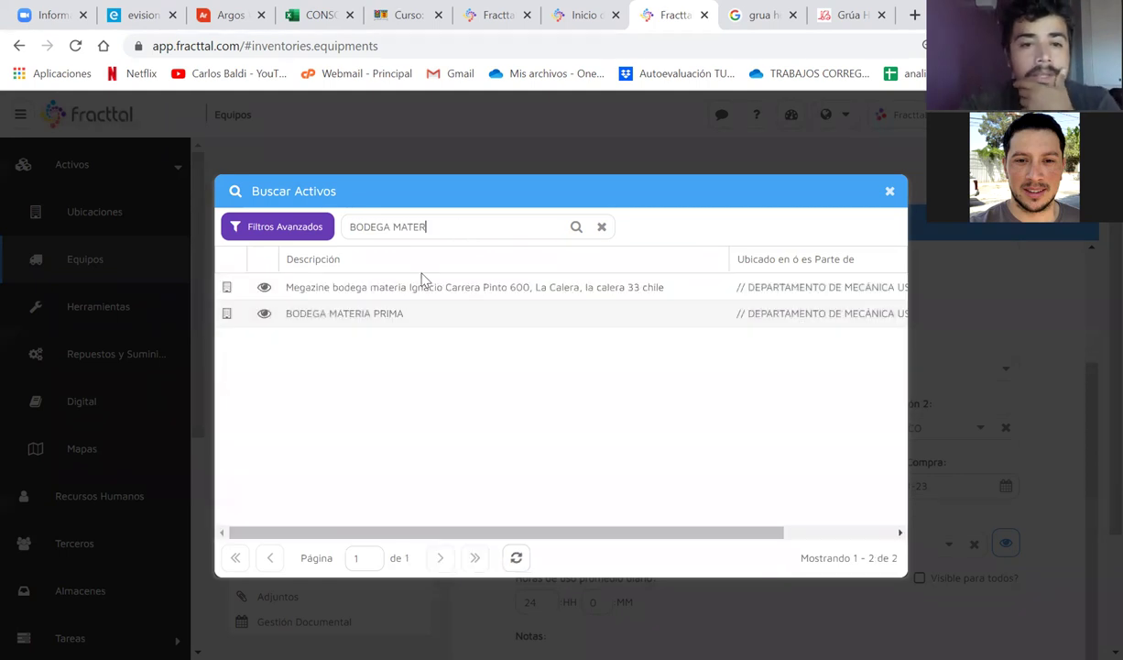
{"action": "left_click", "coordinate": [367, 317]}
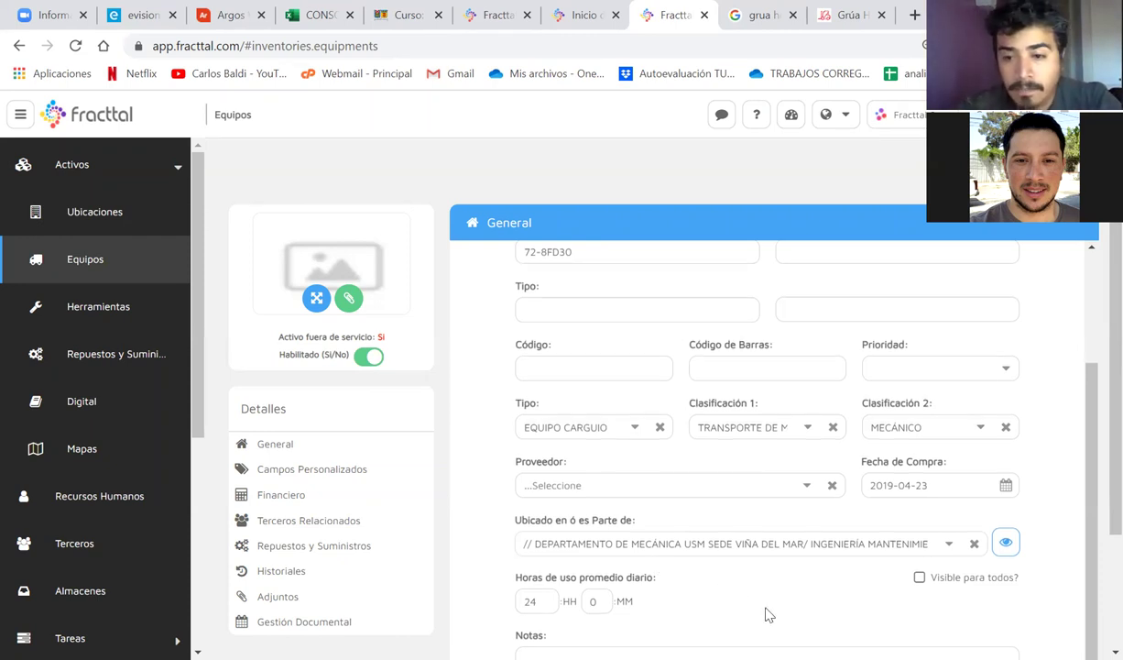
{"action": "left_click", "coordinate": [722, 365]}
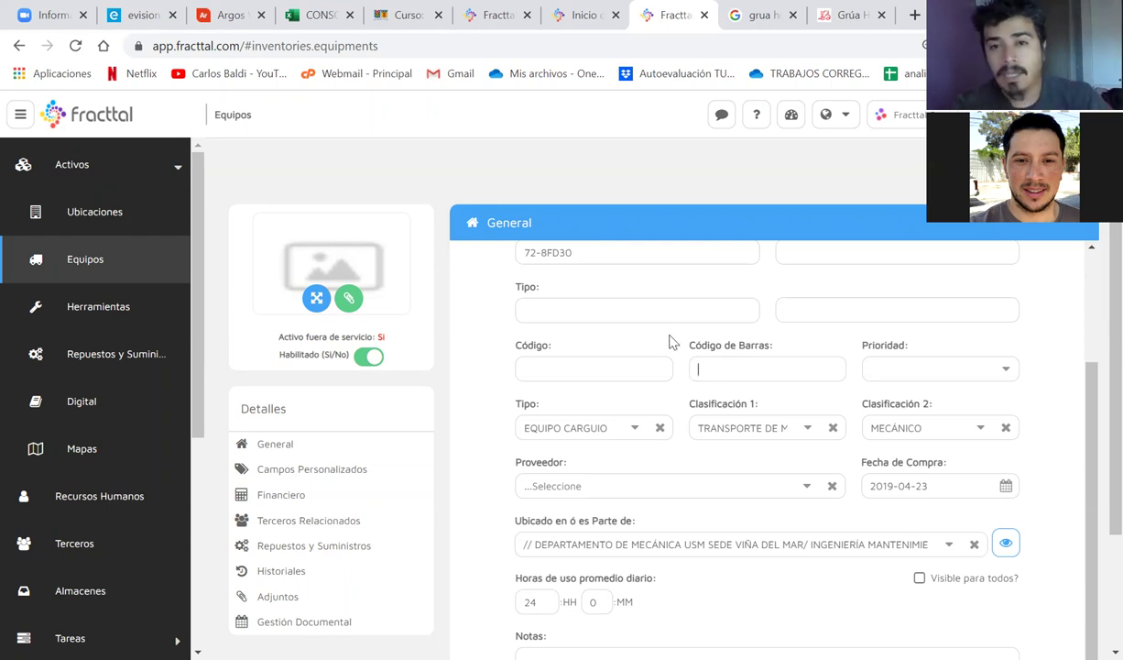
{"action": "scroll", "coordinate": [669, 341], "scroll_direction": "up", "scroll_amount": 2}
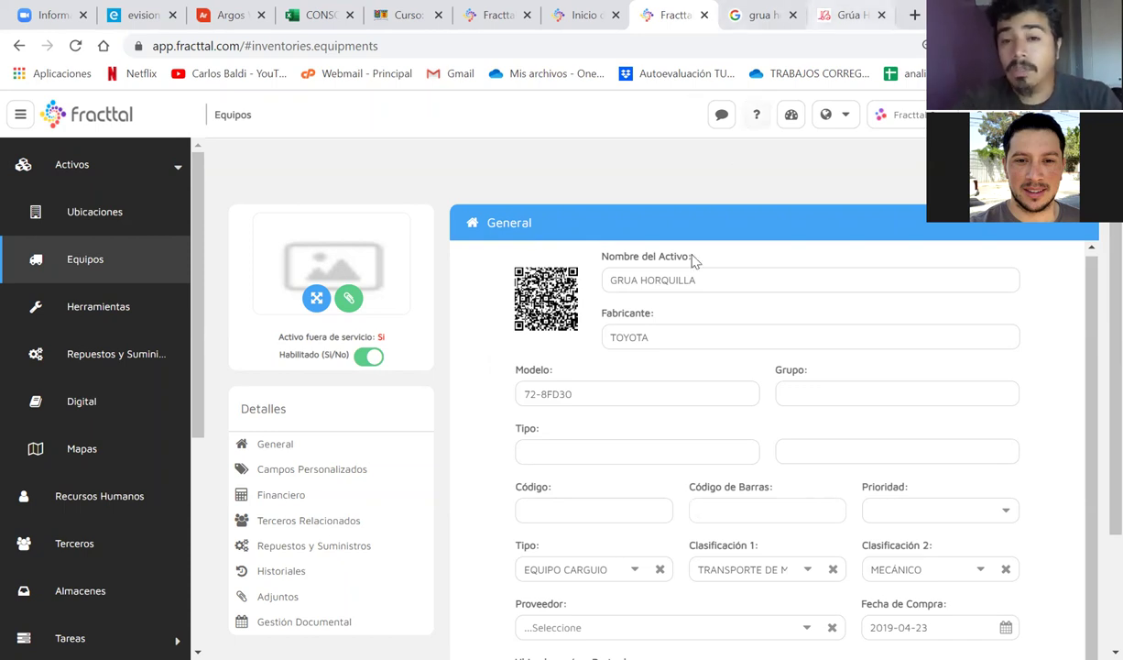
{"action": "key", "text": "Tab"}
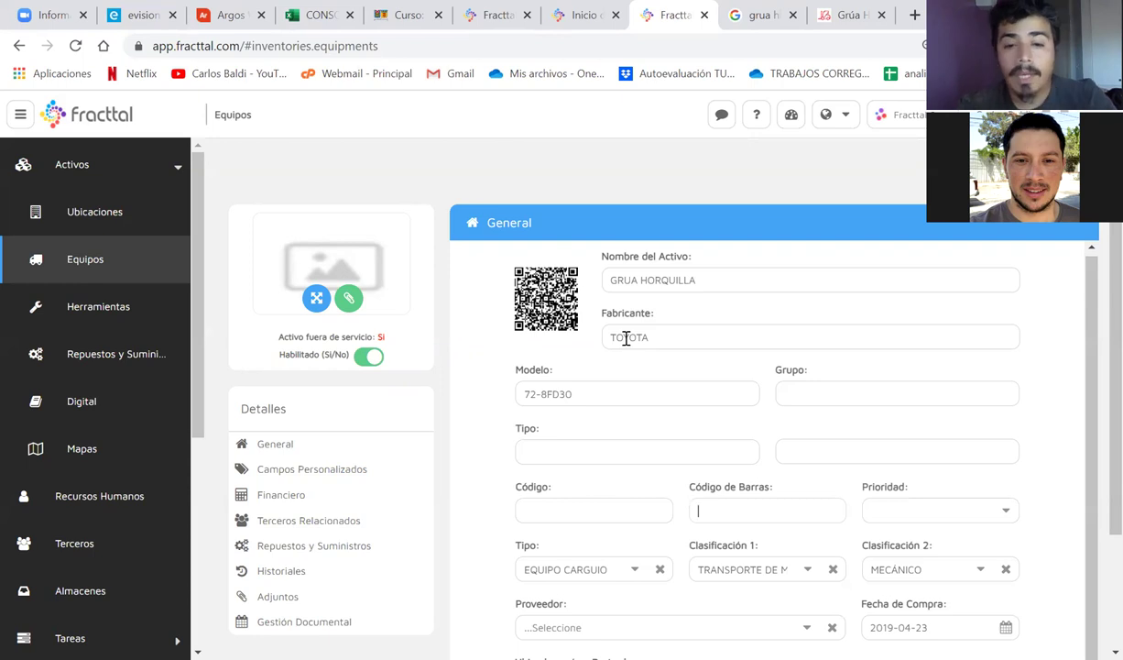
{"action": "scroll", "coordinate": [625, 338], "scroll_direction": "down", "scroll_amount": 1}
Step: Copy the picture of the Toyota 72-8FD30 forklift from the Google Images results for grua horquilla toyota 3 toneladas
{"action": "left_click", "coordinate": [835, 14]}
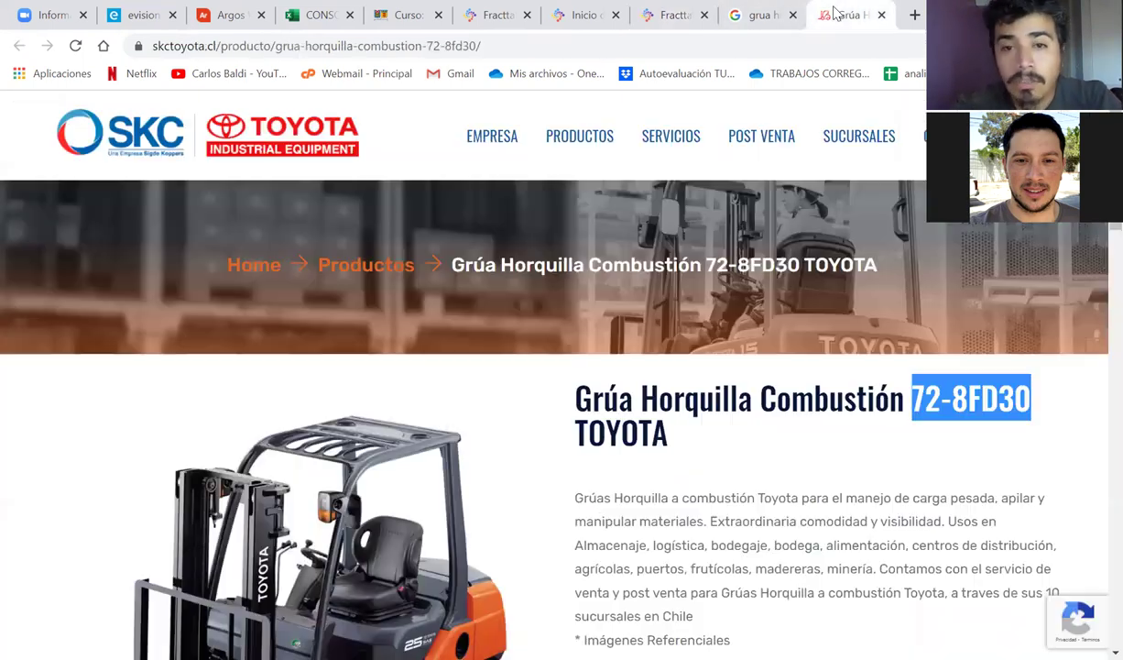
{"action": "scroll", "coordinate": [432, 351], "scroll_direction": "down", "scroll_amount": 1}
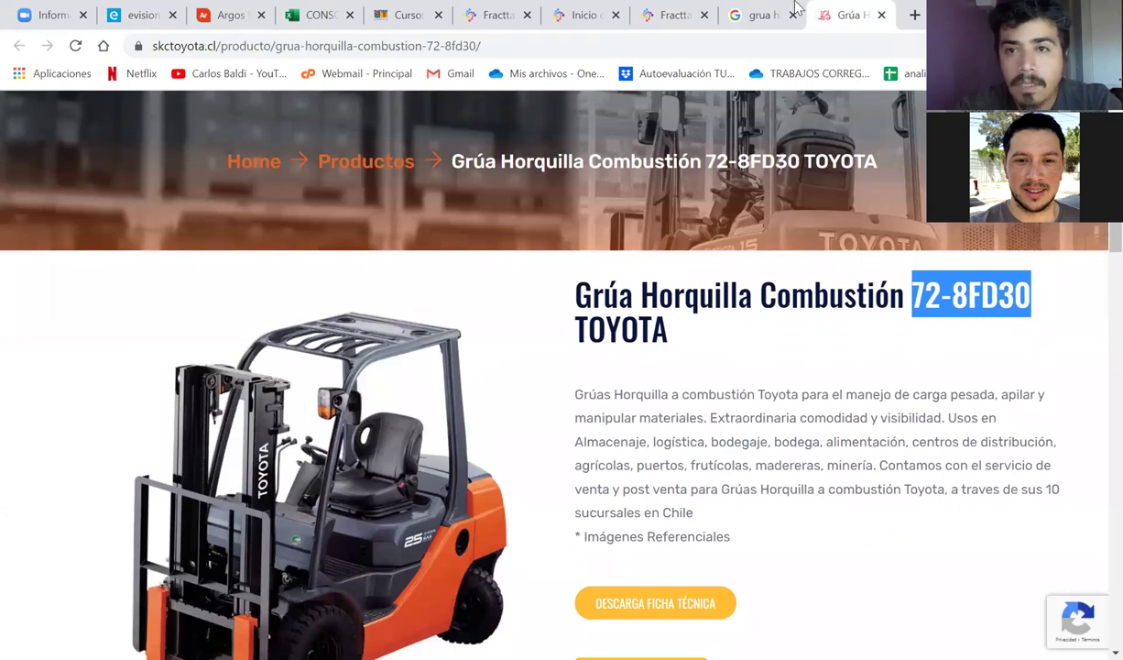
{"action": "left_click", "coordinate": [765, 11]}
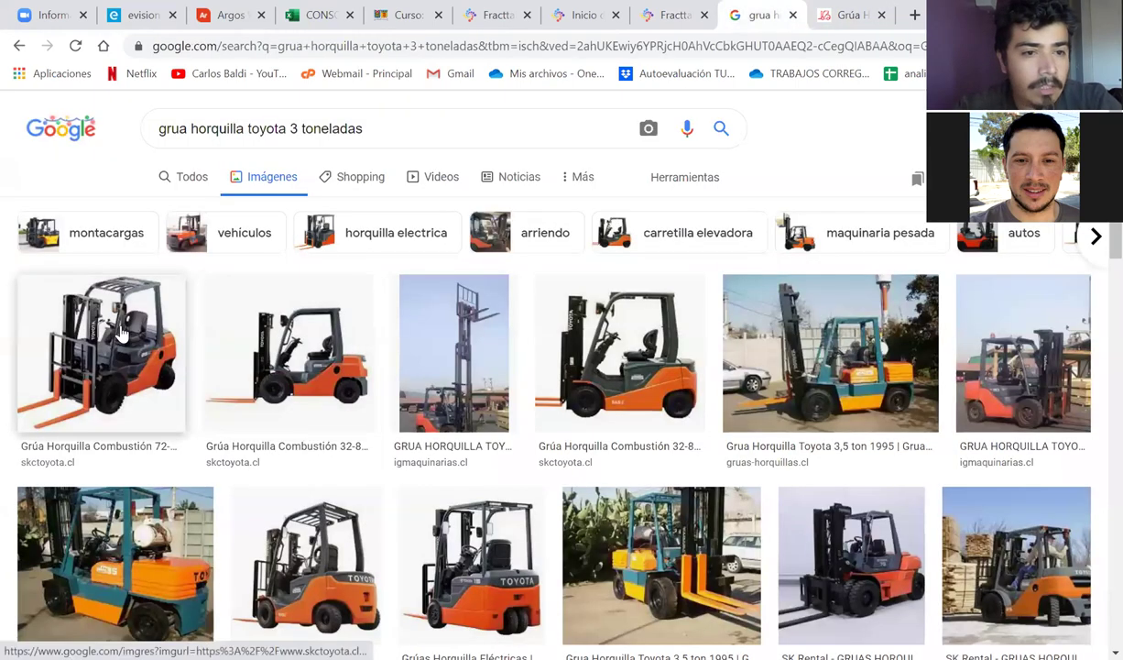
{"action": "left_click", "coordinate": [121, 334]}
{"action": "right_click", "coordinate": [696, 389]}
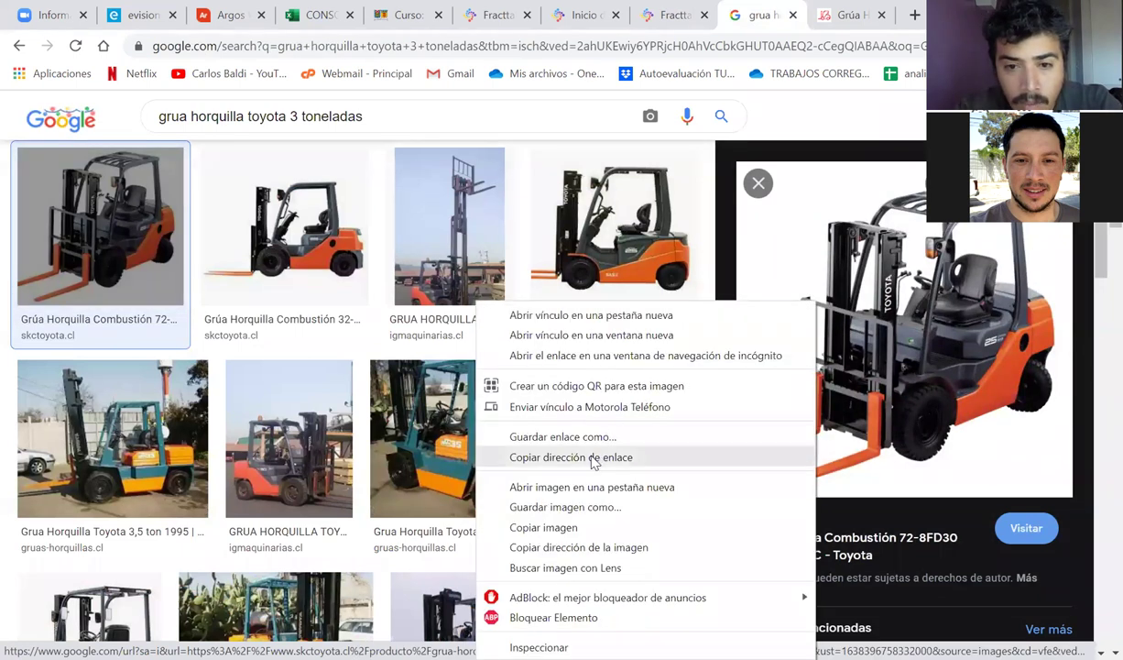
{"action": "left_click", "coordinate": [552, 528]}
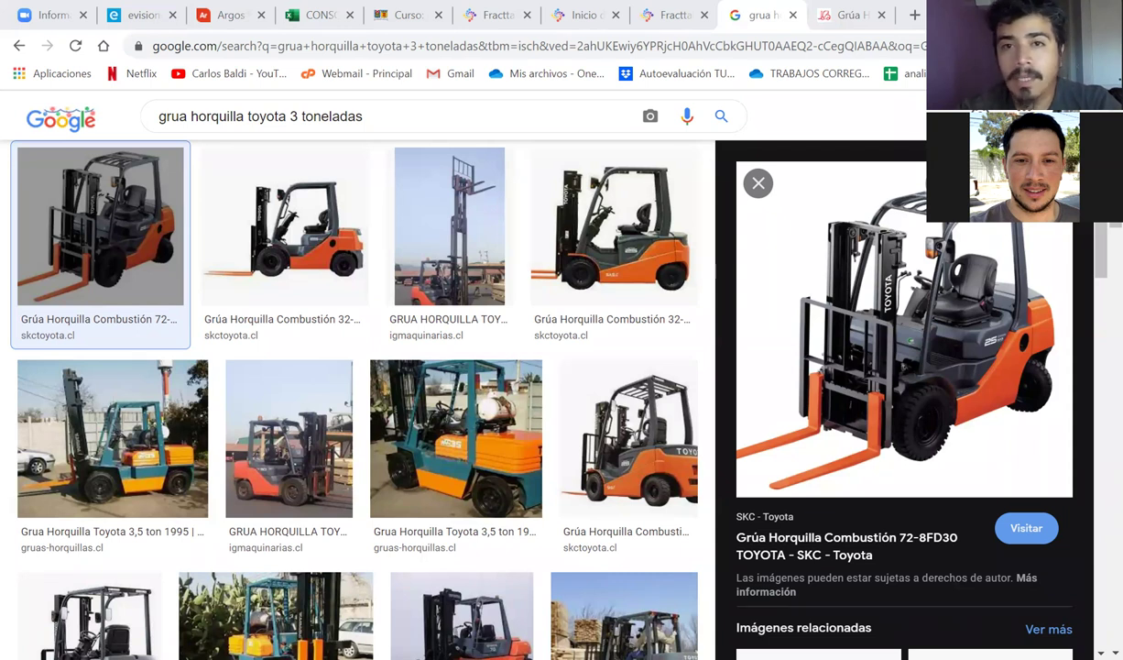
Step: Back in Fracttal, upload the GRUA image from the Escritorio folder as the equipment's picture and save it
{"action": "left_click", "coordinate": [673, 15]}
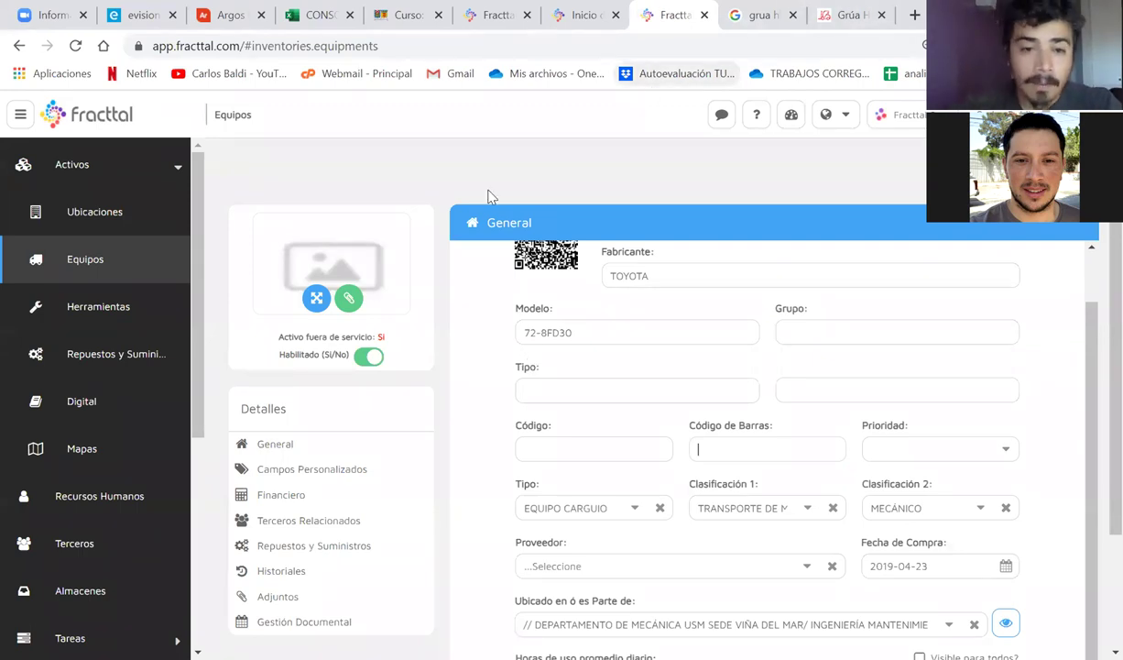
{"action": "left_click", "coordinate": [350, 300]}
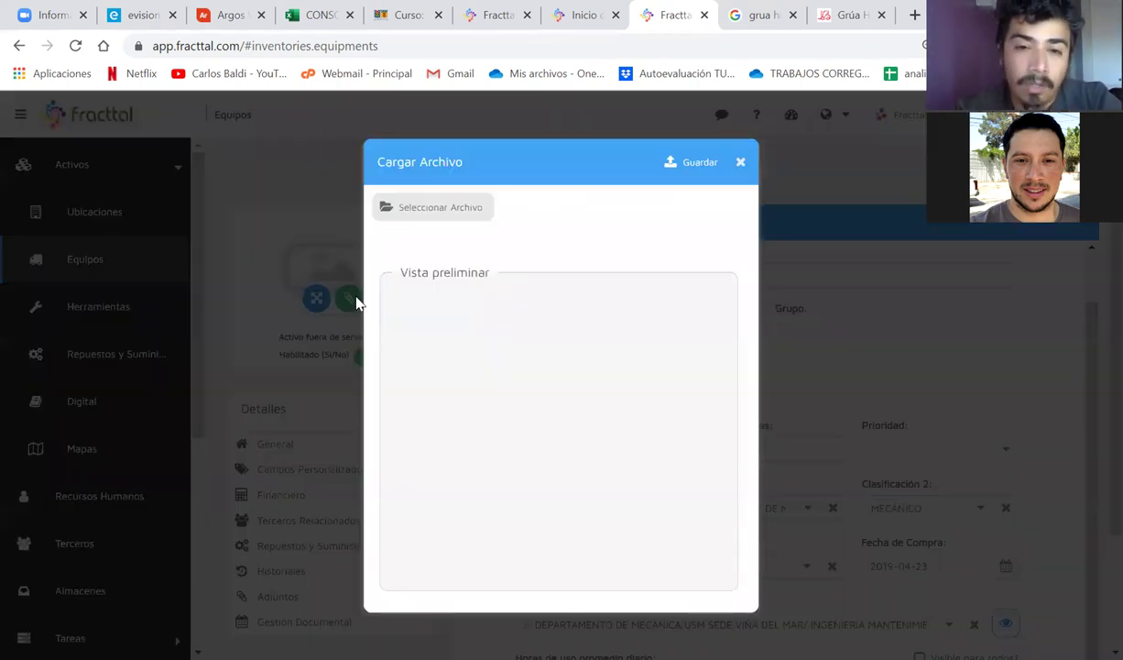
{"action": "left_click", "coordinate": [414, 209]}
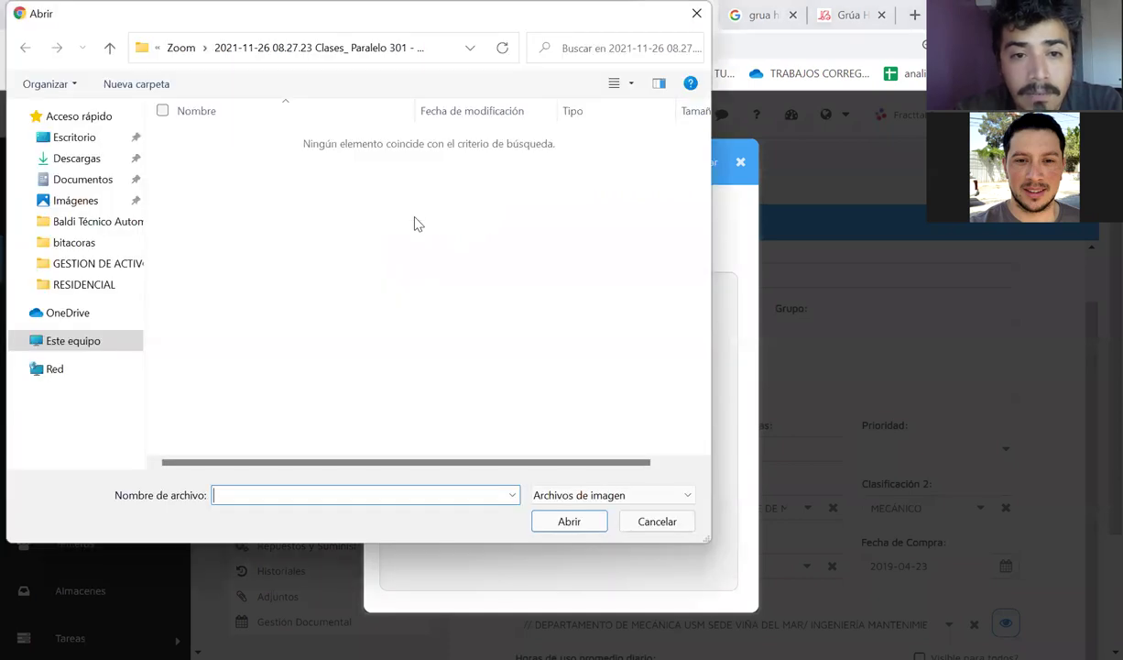
{"action": "left_click", "coordinate": [78, 139]}
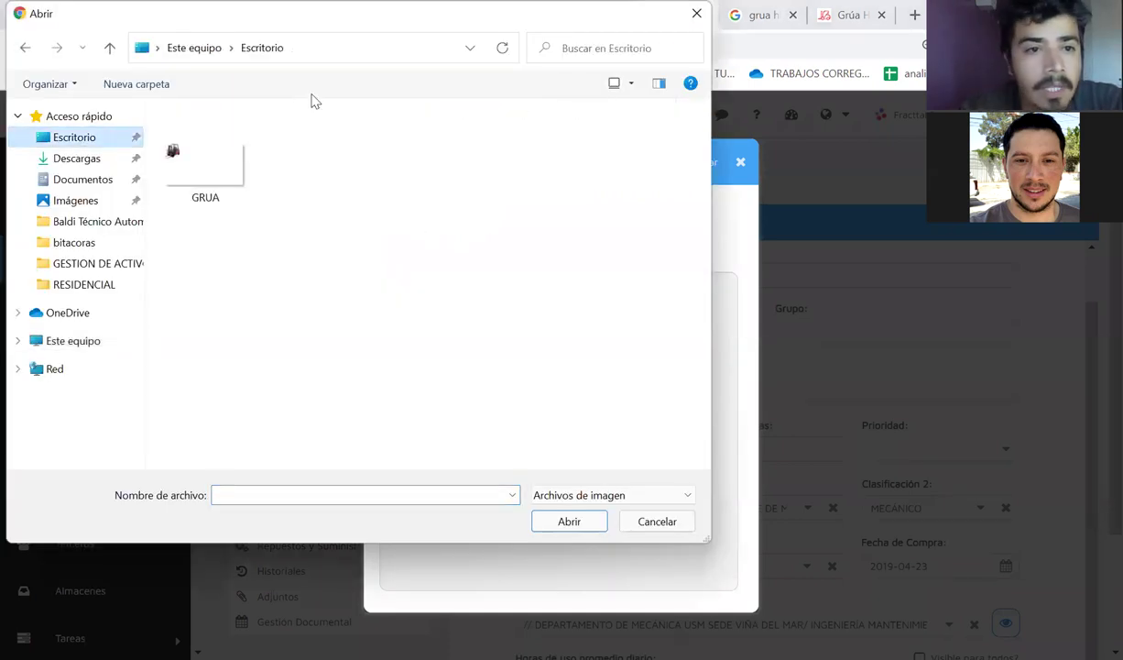
{"action": "left_click", "coordinate": [213, 172]}
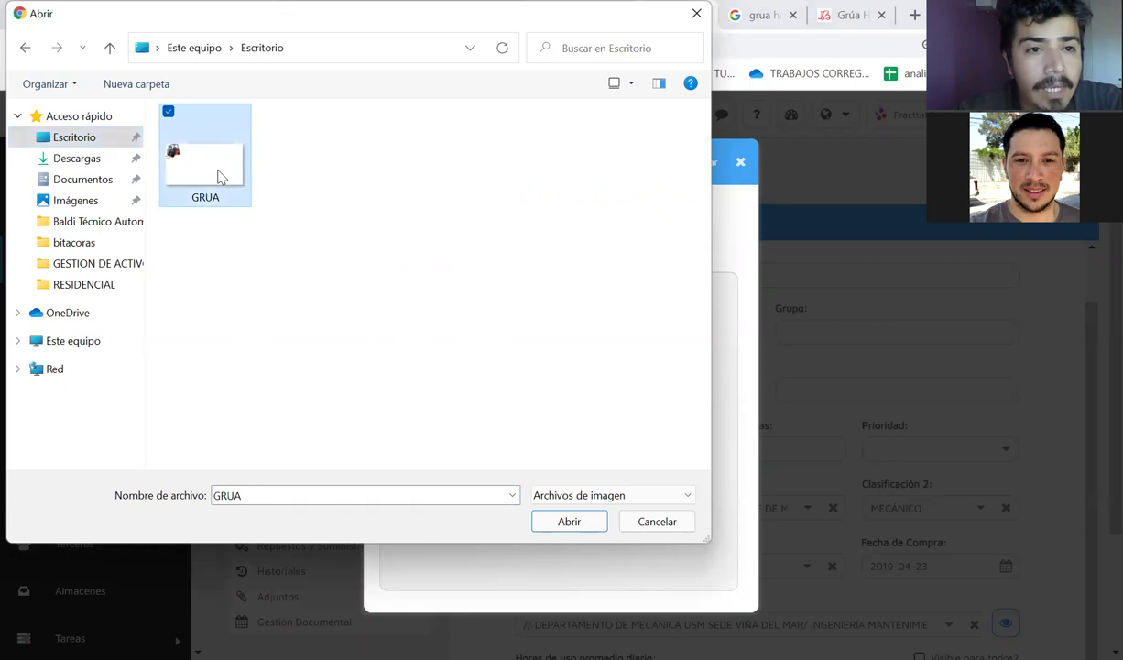
{"action": "left_click", "coordinate": [568, 518]}
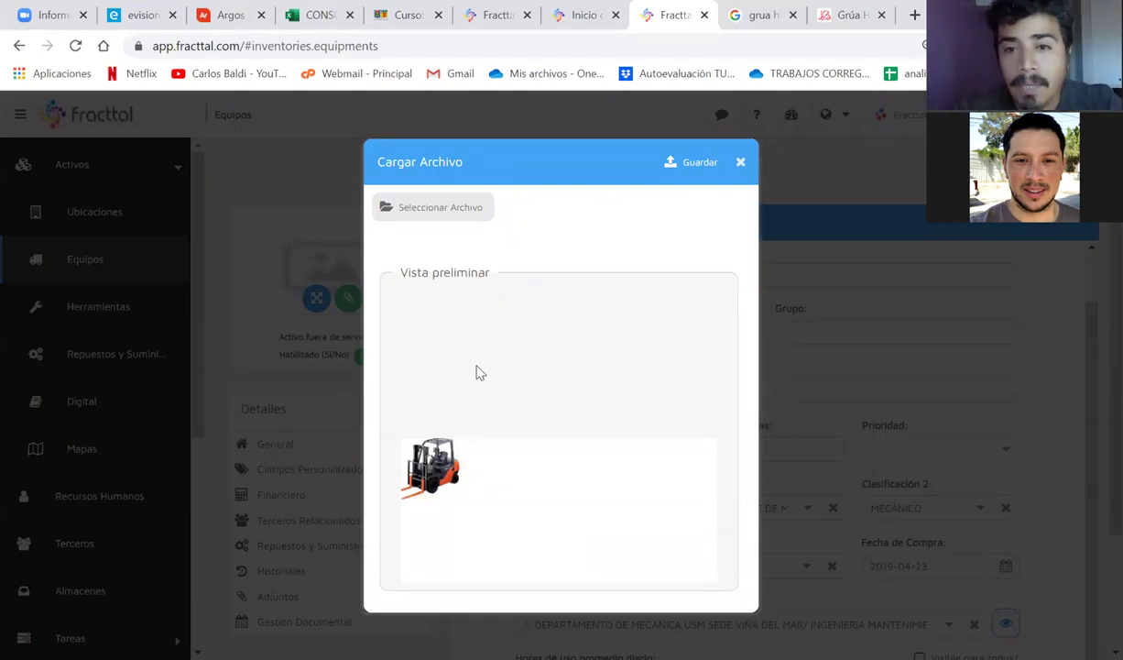
{"action": "left_click", "coordinate": [683, 174]}
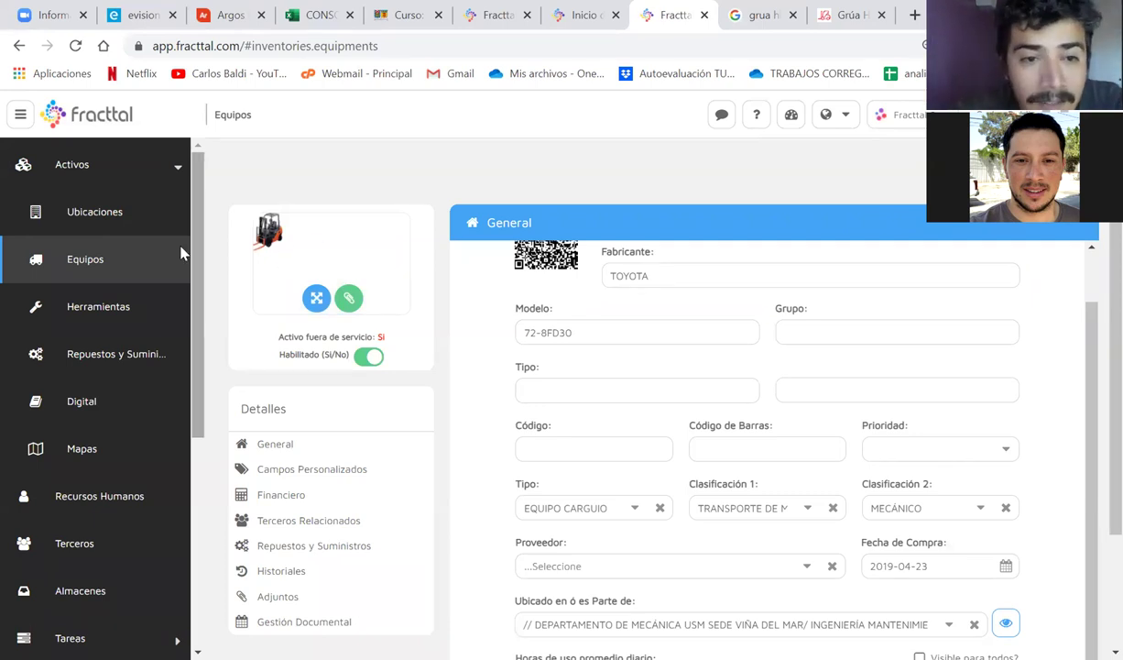
Step: Review the forklift's completed general data, from the asset name down to the average daily hours of use
{"action": "scroll", "coordinate": [452, 321], "scroll_direction": "down", "scroll_amount": 1}
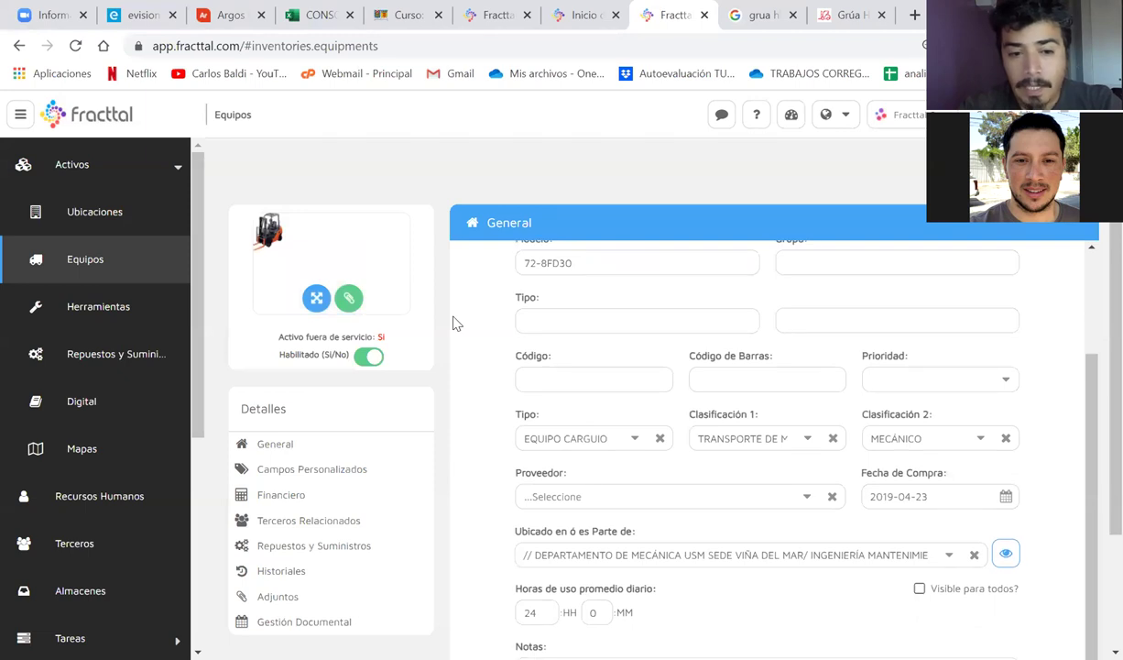
{"action": "scroll", "coordinate": [452, 322], "scroll_direction": "up", "scroll_amount": 2}
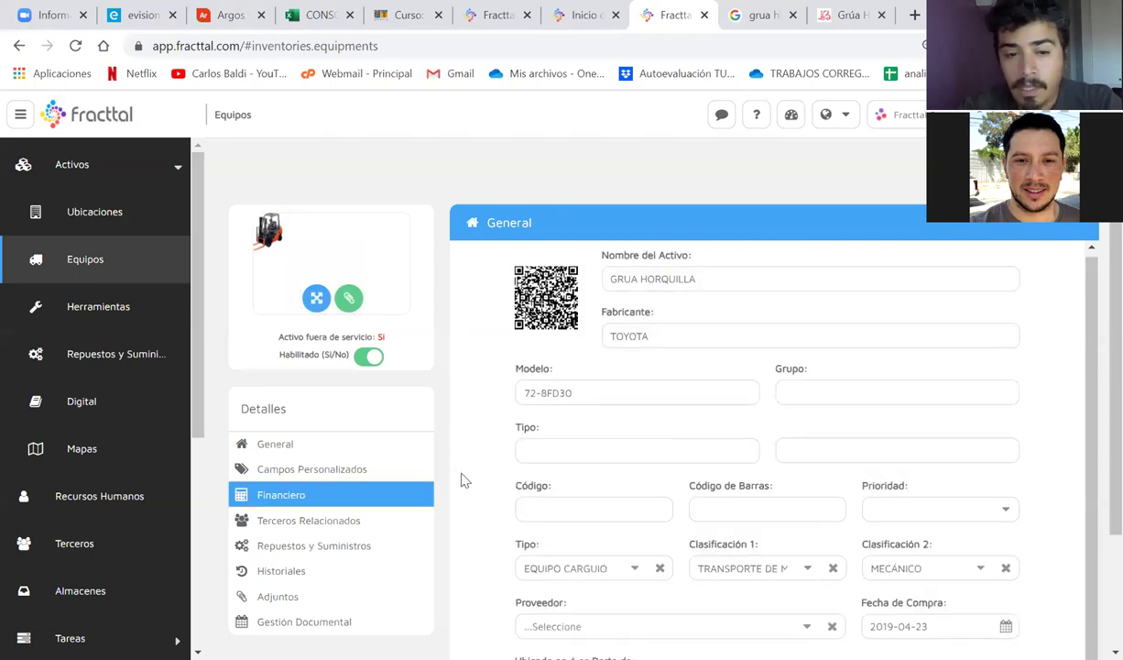
{"action": "left_click", "coordinate": [325, 622]}
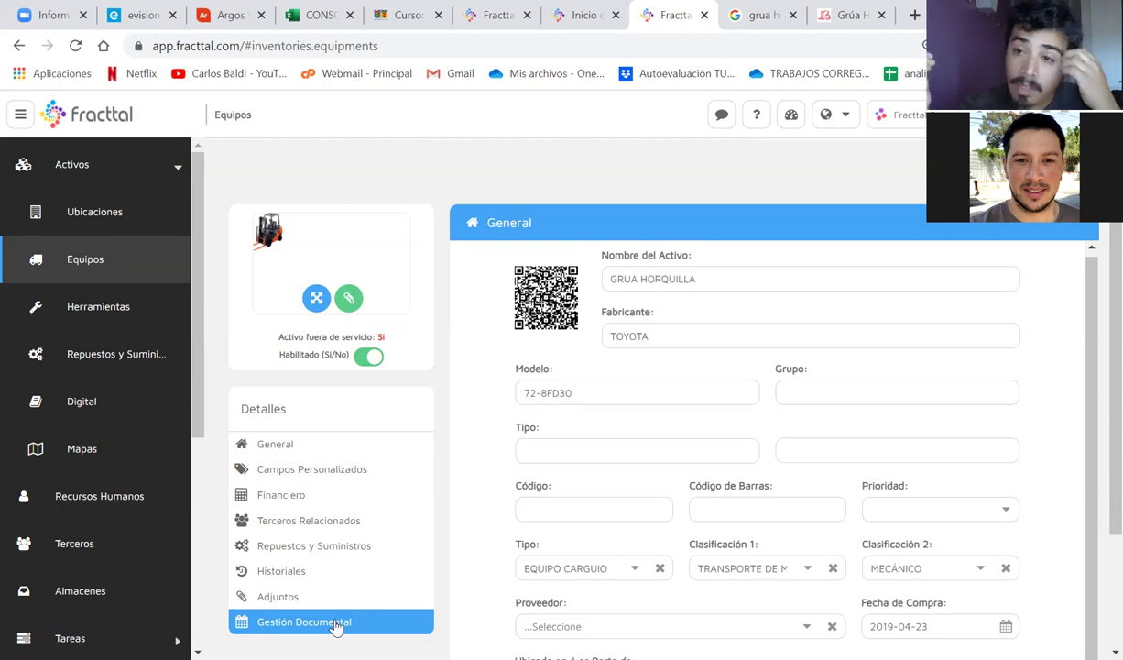
{"action": "left_click", "coordinate": [417, 571]}
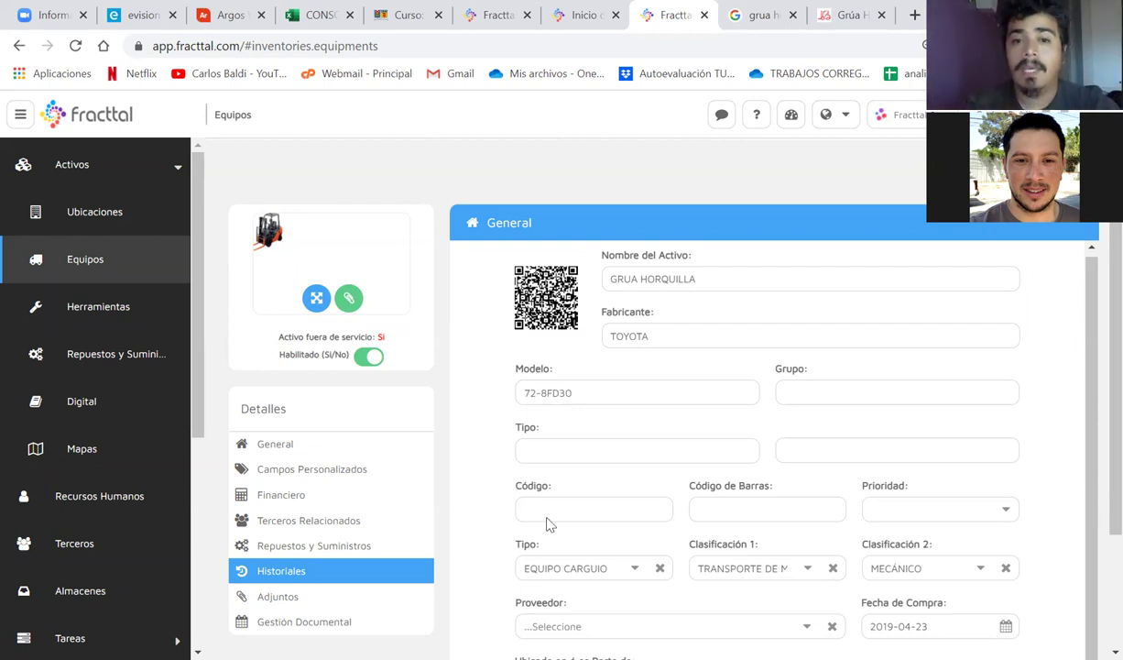
{"action": "scroll", "coordinate": [641, 477], "scroll_direction": "up", "scroll_amount": 1}
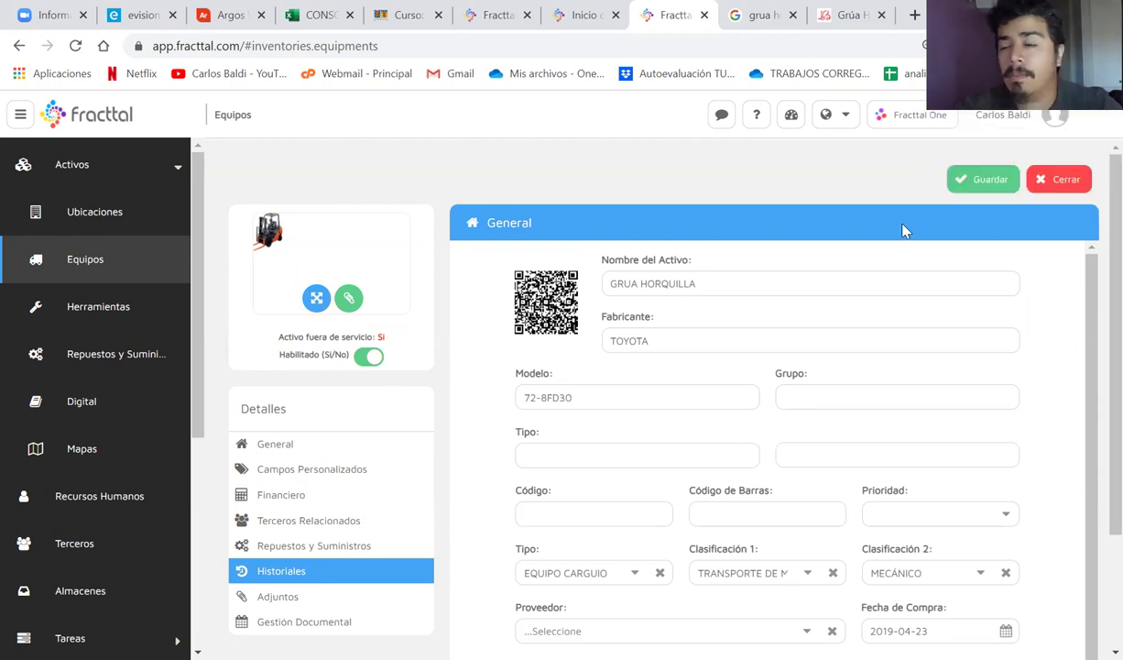
{"action": "scroll", "coordinate": [990, 326], "scroll_direction": "down", "scroll_amount": 2}
{"action": "scroll", "coordinate": [990, 327], "scroll_direction": "up", "scroll_amount": 2}
{"action": "scroll", "coordinate": [990, 326], "scroll_direction": "down", "scroll_amount": 2}
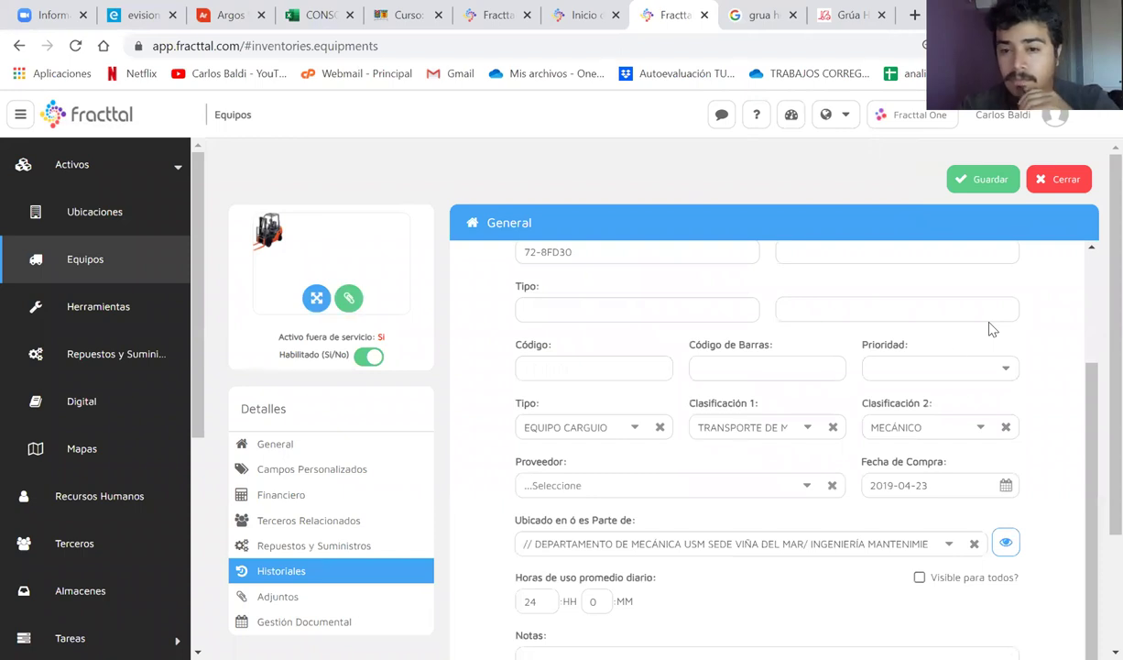
Step: Try marking the forklift as Visible para todos? and check its asset name
{"action": "left_click", "coordinate": [919, 577]}
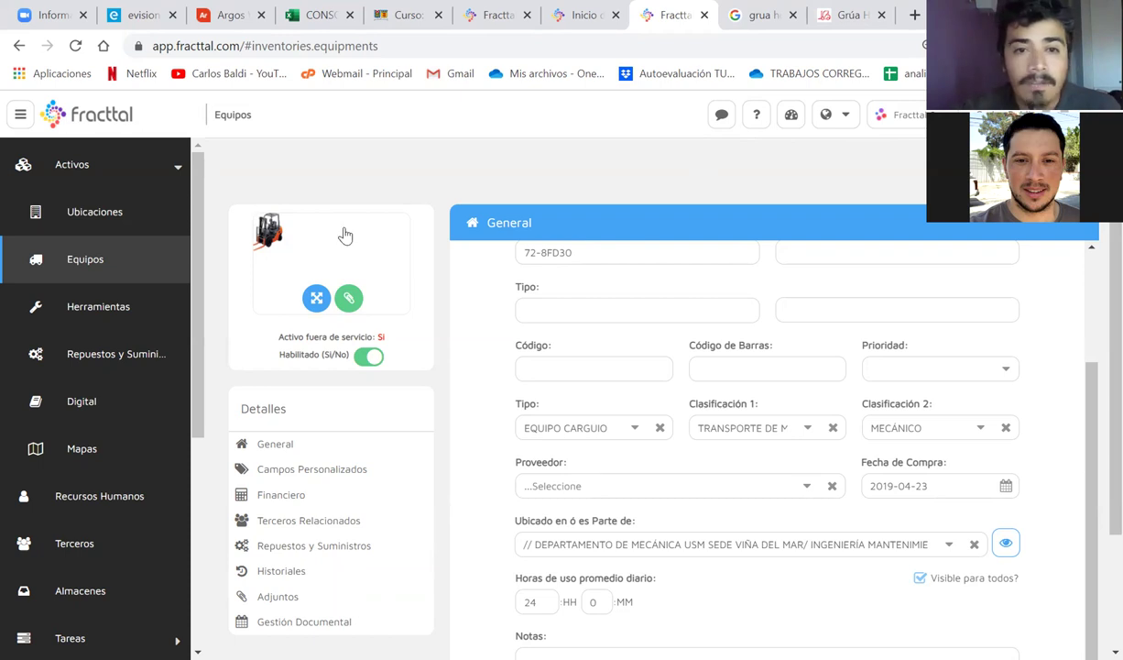
{"action": "scroll", "coordinate": [596, 340], "scroll_direction": "up", "scroll_amount": 2}
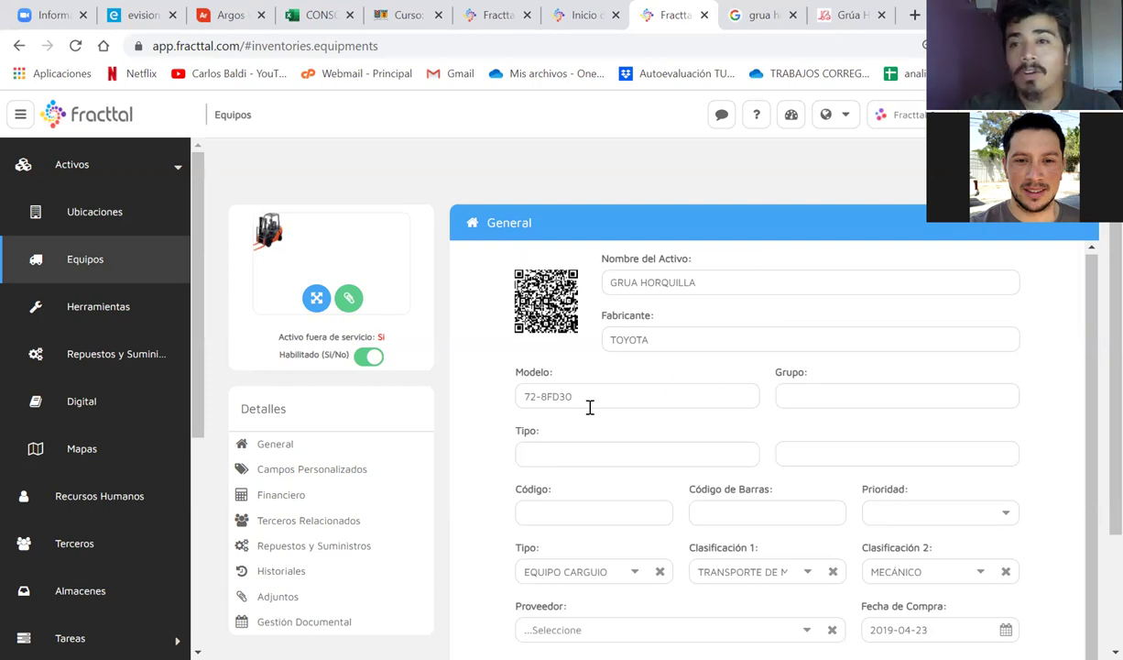
{"action": "triple_click", "coordinate": [632, 285]}
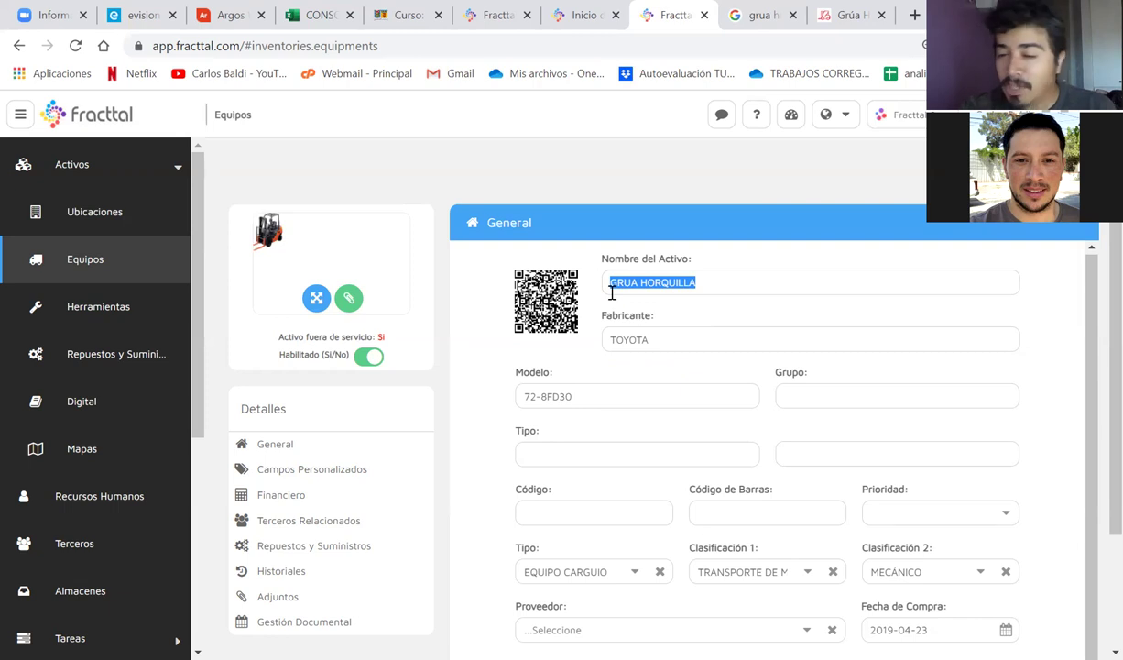
{"action": "scroll", "coordinate": [777, 467], "scroll_direction": "down", "scroll_amount": 3}
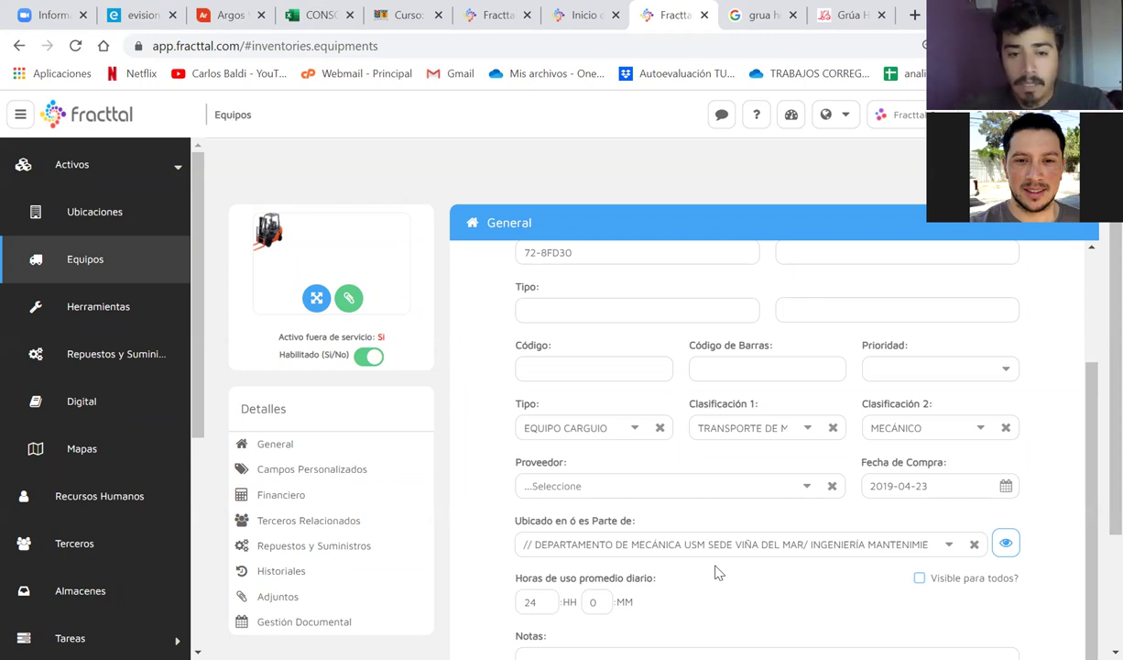
Step: Set the forklift's average daily hours of use to 8 HH and check its Fuera de servicio field
{"action": "left_click", "coordinate": [403, 468]}
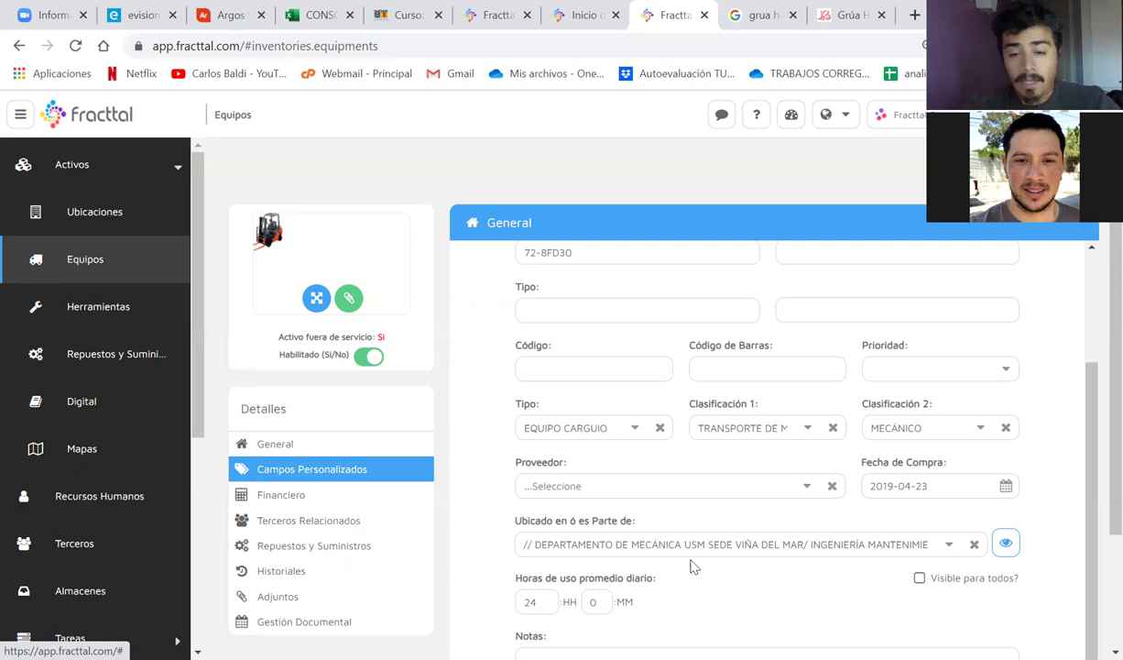
{"action": "double_click", "coordinate": [529, 602]}
{"action": "type", "text": "8"}
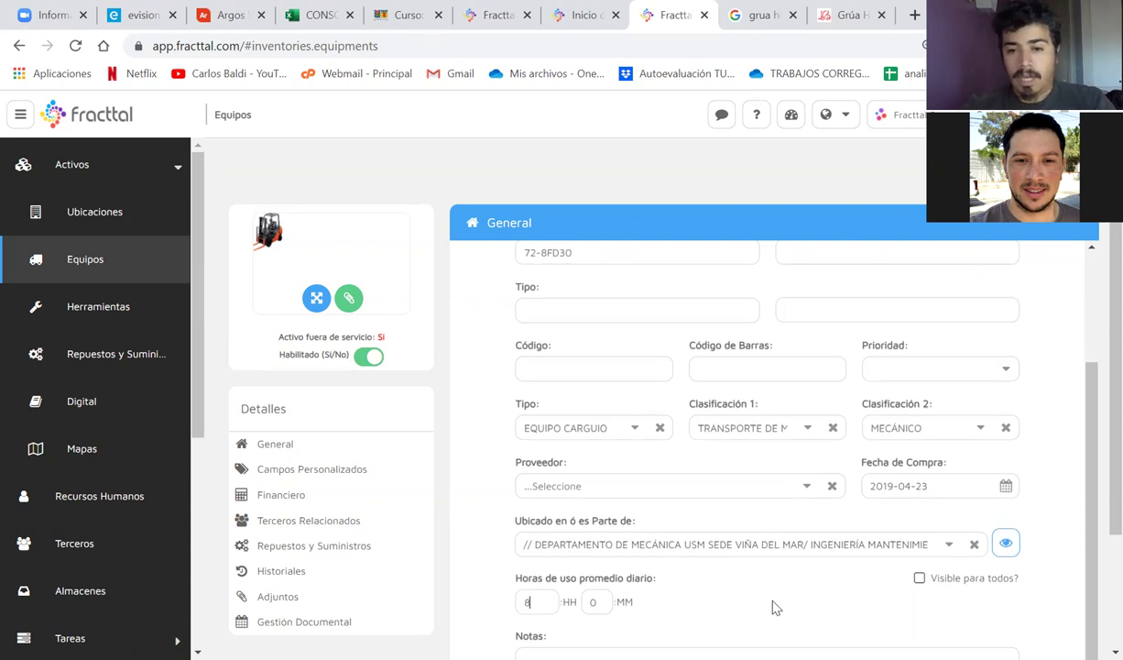
{"action": "scroll", "coordinate": [1099, 538], "scroll_direction": "down", "scroll_amount": 2}
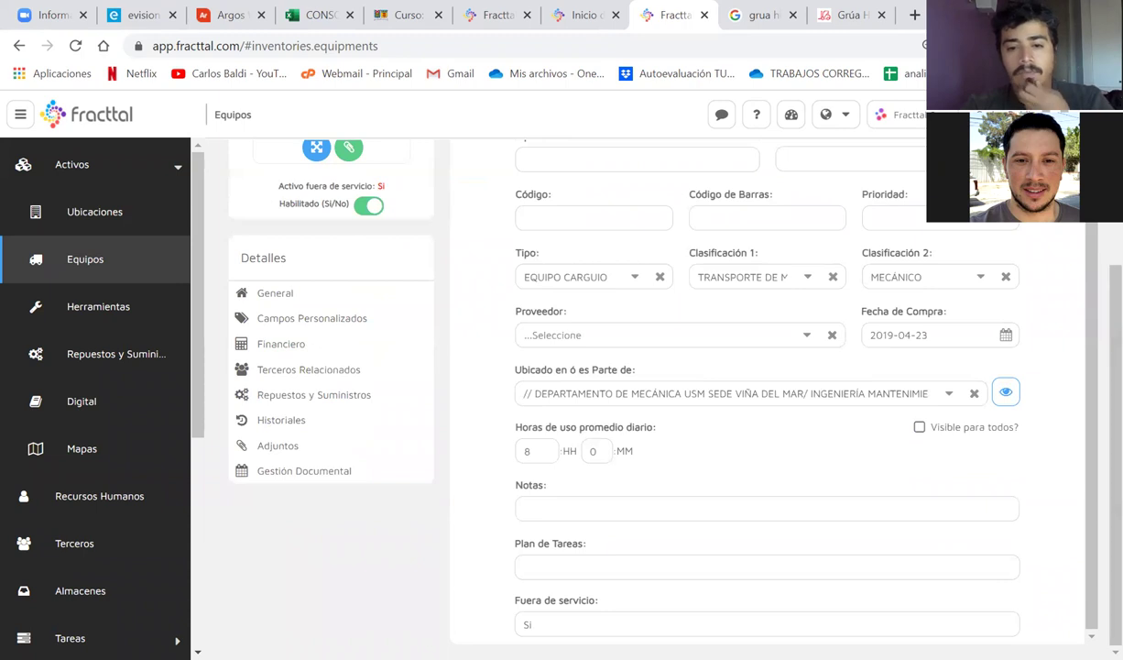
{"action": "left_click", "coordinate": [517, 622]}
{"action": "double_click", "coordinate": [518, 623]}
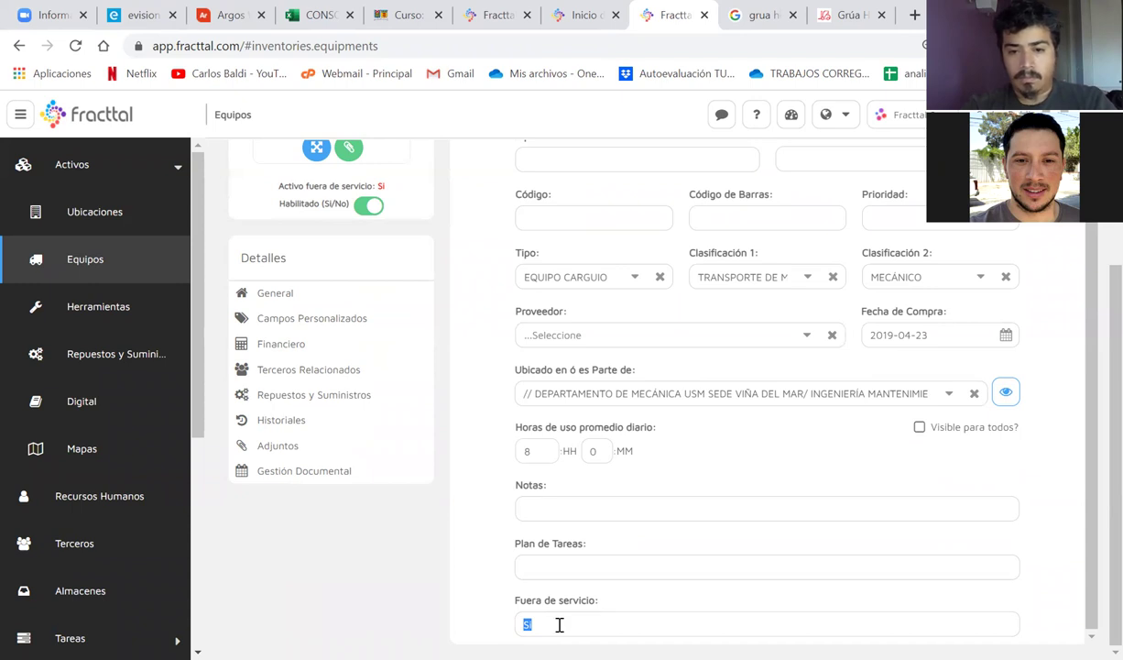
{"action": "scroll", "coordinate": [645, 571], "scroll_direction": "up", "scroll_amount": 3}
{"action": "scroll", "coordinate": [644, 572], "scroll_direction": "down", "scroll_amount": 3}
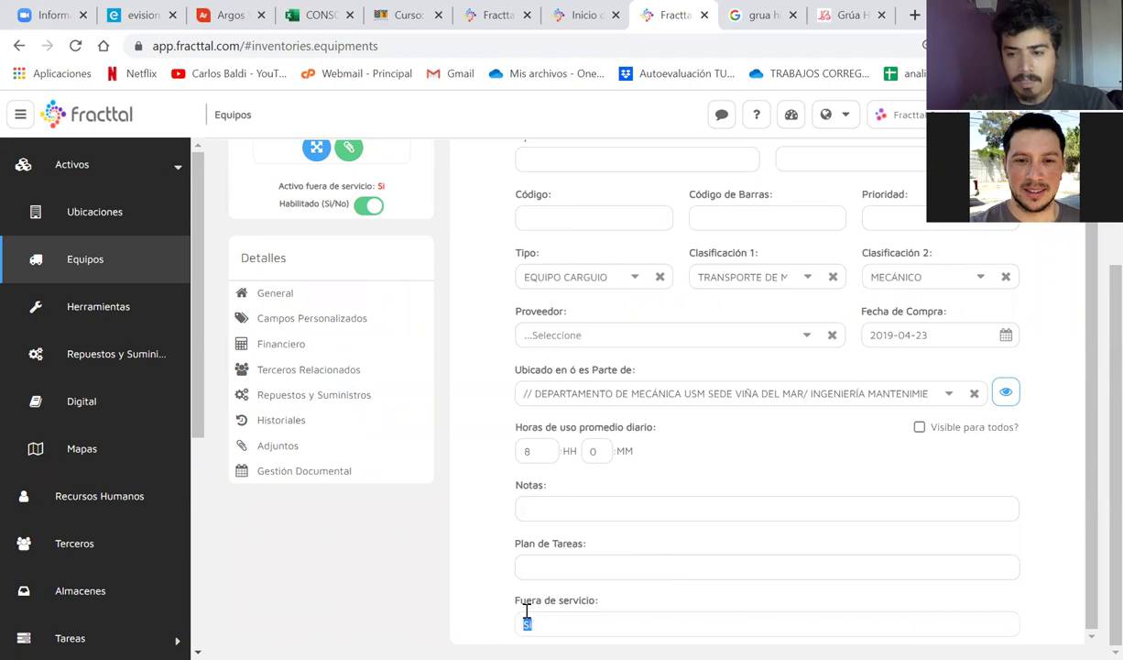
{"action": "scroll", "coordinate": [576, 333], "scroll_direction": "up", "scroll_amount": 2}
Step: Rename the asset as GRUA HORQUILLA-2021 and save the equipment record
{"action": "left_click", "coordinate": [423, 289]}
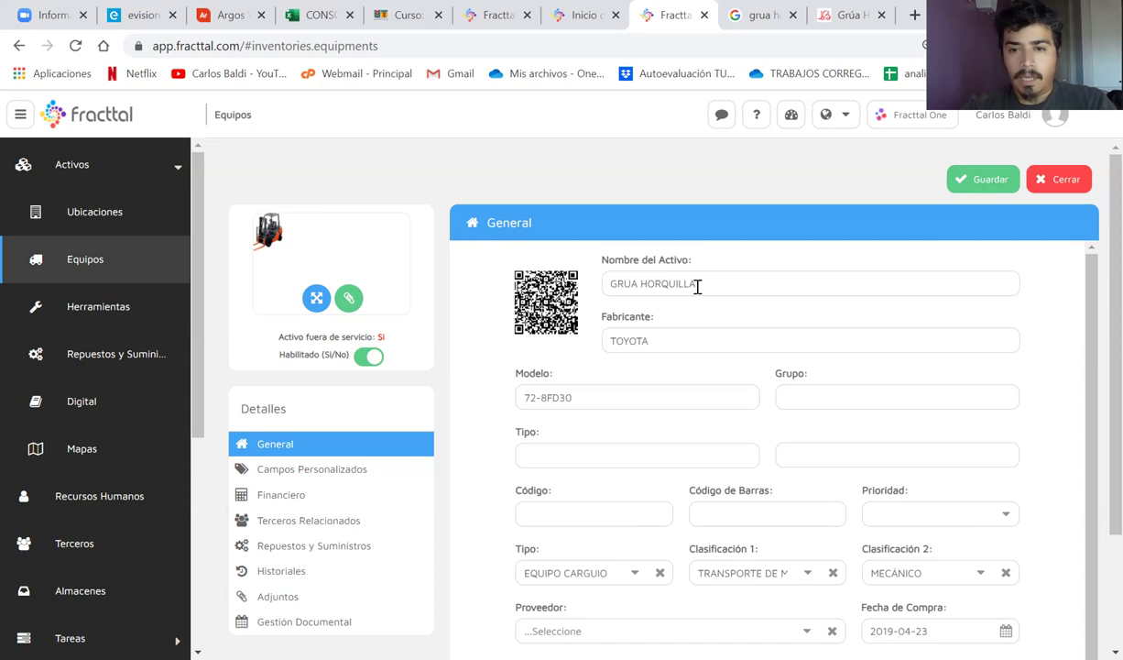
{"action": "left_click_drag", "start_coordinate": [697, 287], "coordinate": [592, 280]}
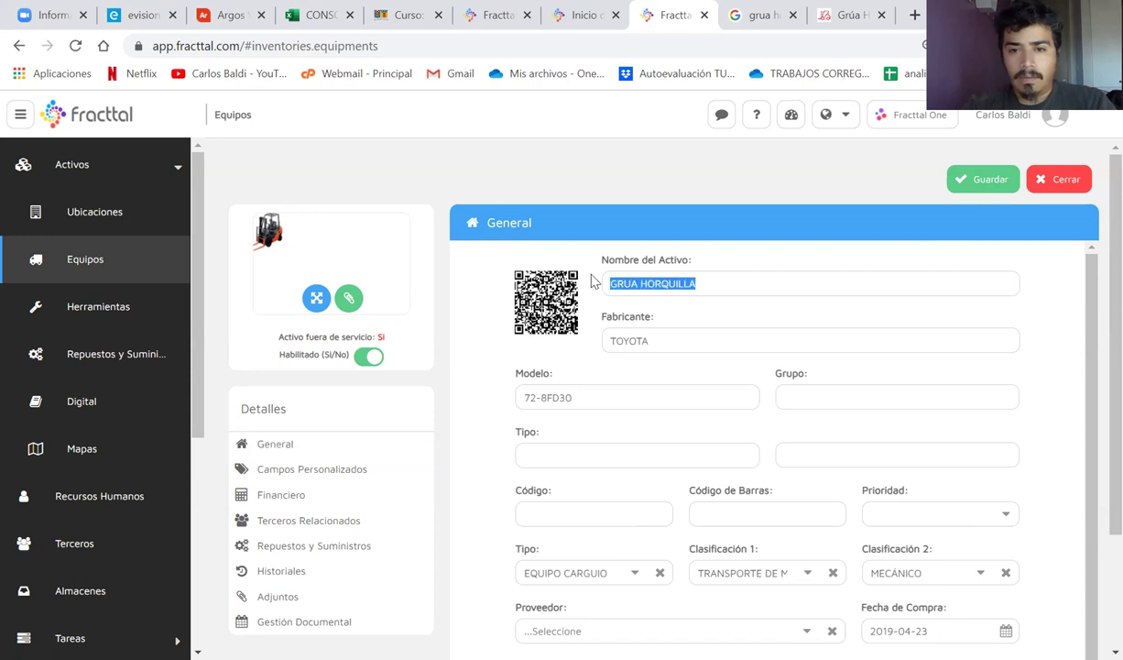
{"action": "left_click", "coordinate": [768, 285]}
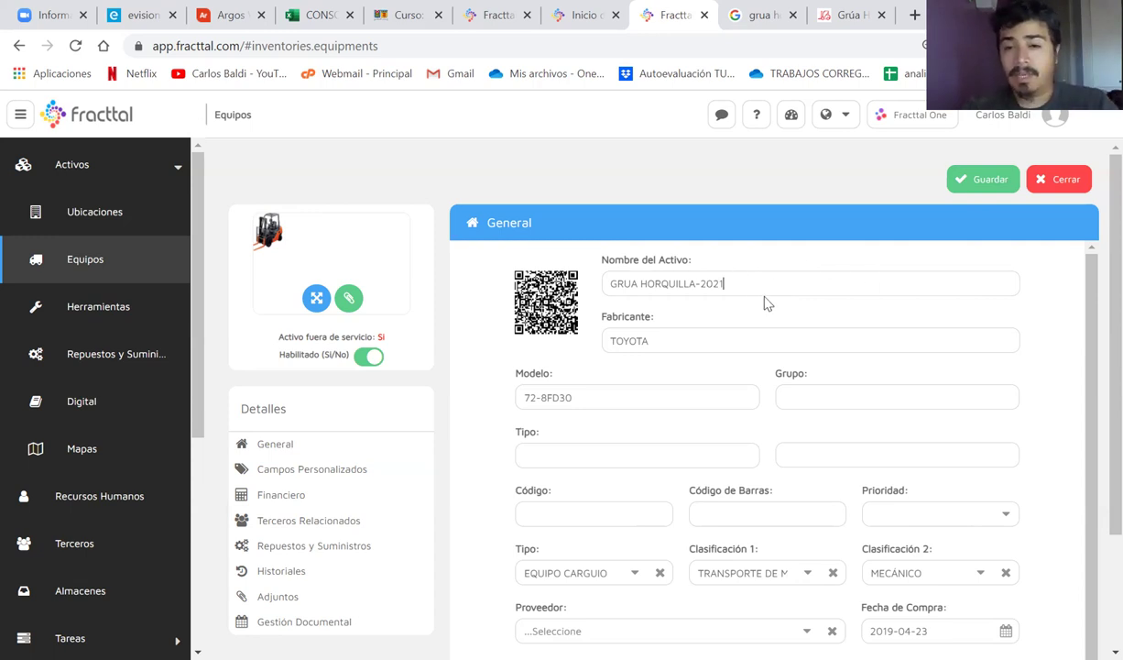
{"action": "left_click_drag", "start_coordinate": [725, 283], "coordinate": [502, 262]}
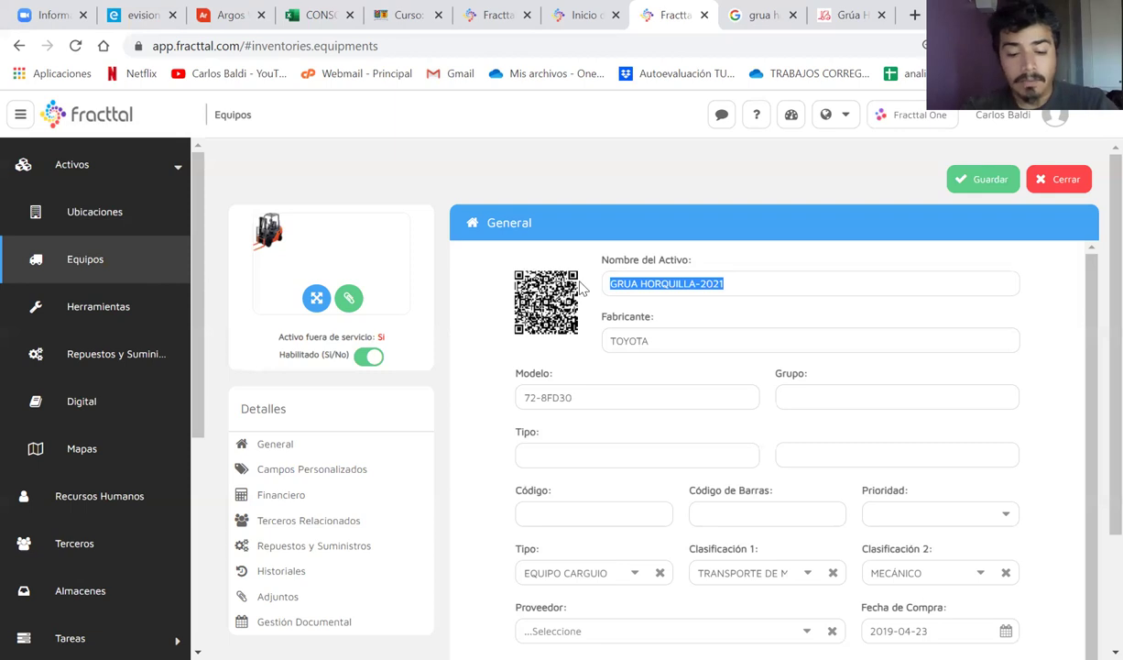
{"action": "left_click", "coordinate": [973, 179]}
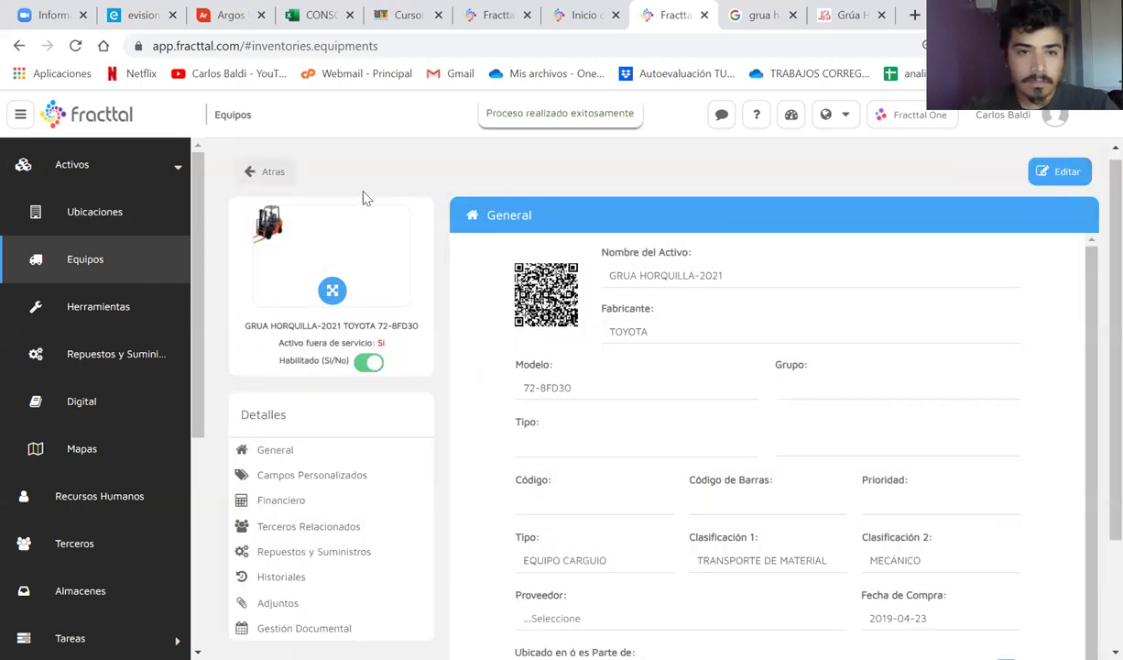
Step: Return to the equipment list and look through its first, second and last pages, including the columns beyond the asset name
{"action": "left_click", "coordinate": [278, 175]}
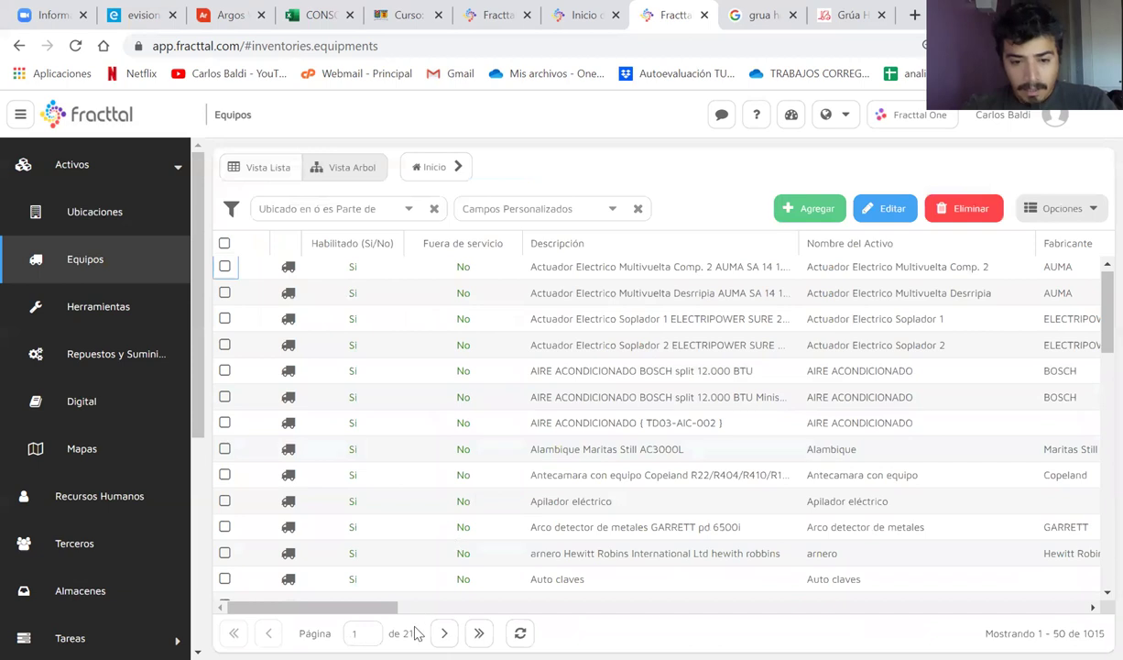
{"action": "scroll", "coordinate": [502, 507], "scroll_direction": "down", "scroll_amount": 7}
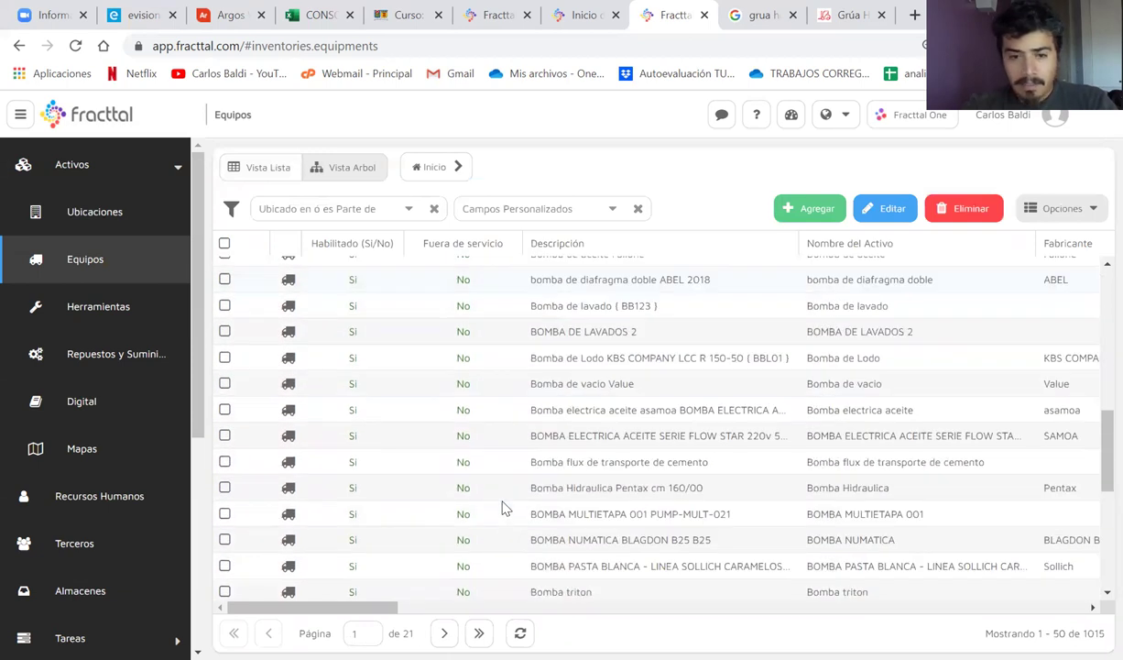
{"action": "scroll", "coordinate": [502, 508], "scroll_direction": "down", "scroll_amount": 3}
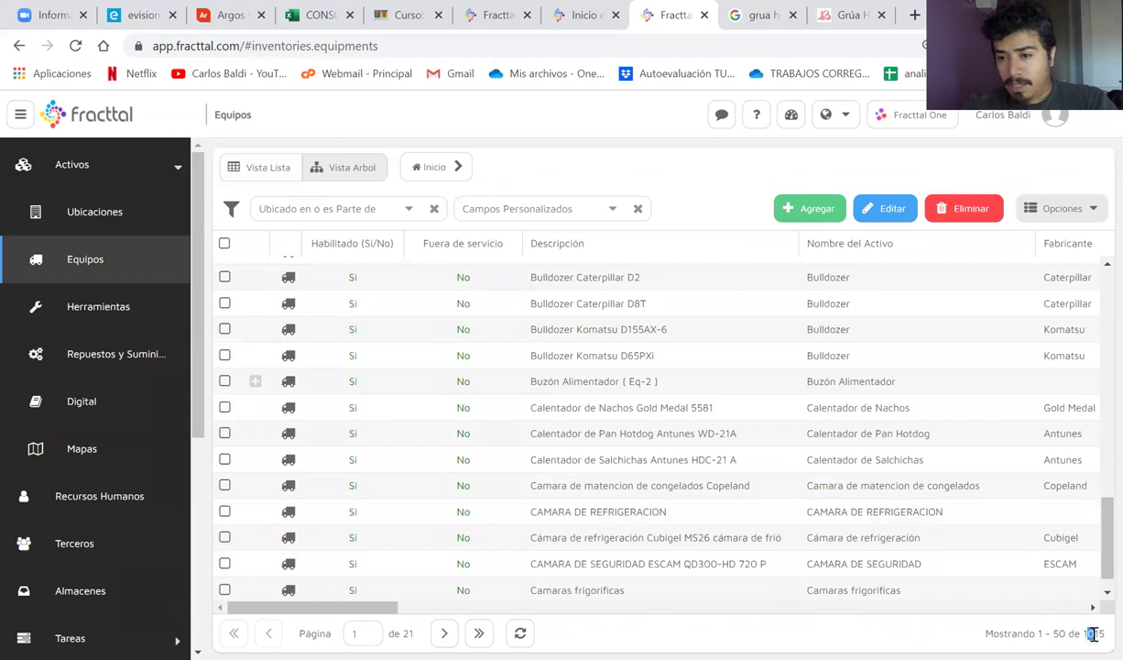
{"action": "left_click_drag", "start_coordinate": [1106, 633], "coordinate": [300, 633]}
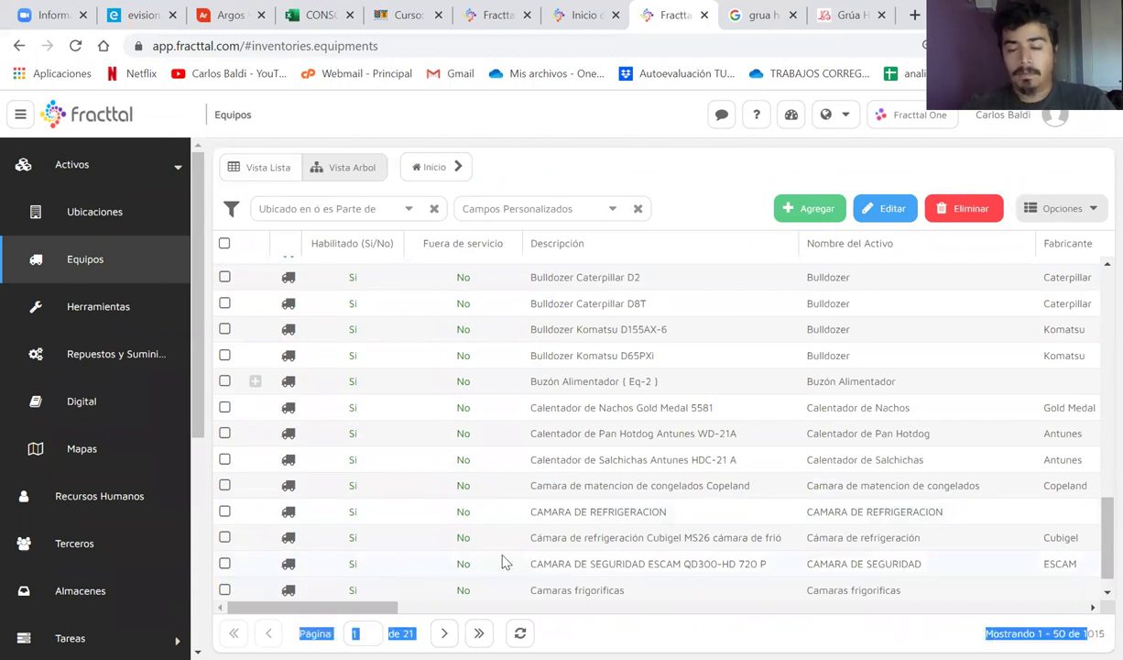
{"action": "left_click", "coordinate": [445, 633]}
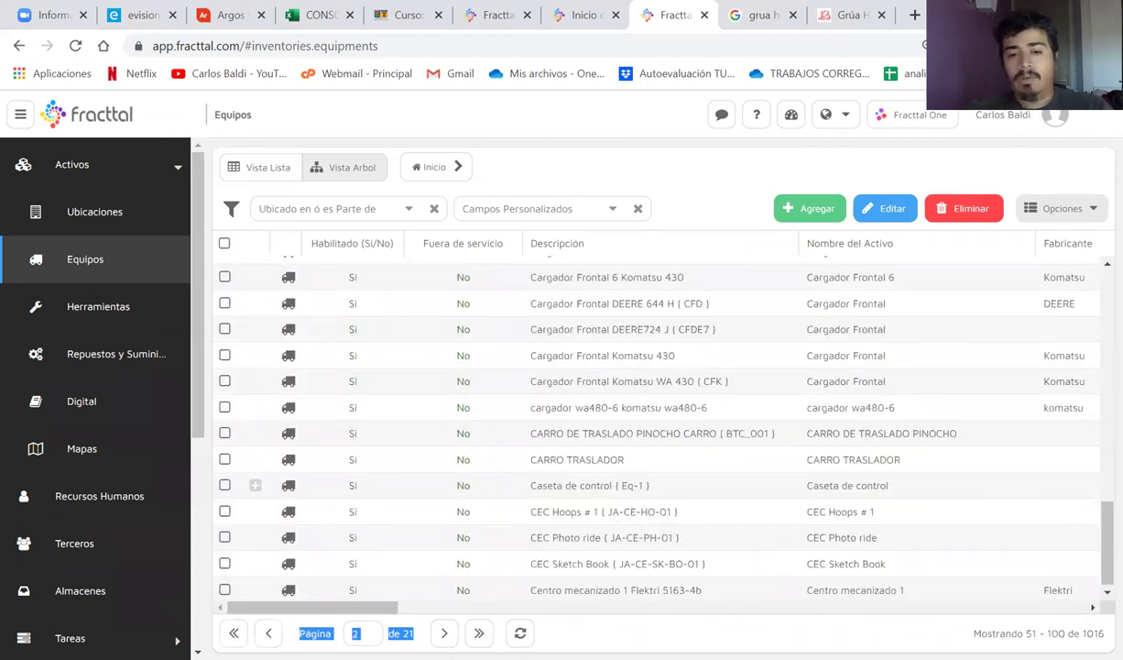
{"action": "left_click", "coordinate": [478, 633]}
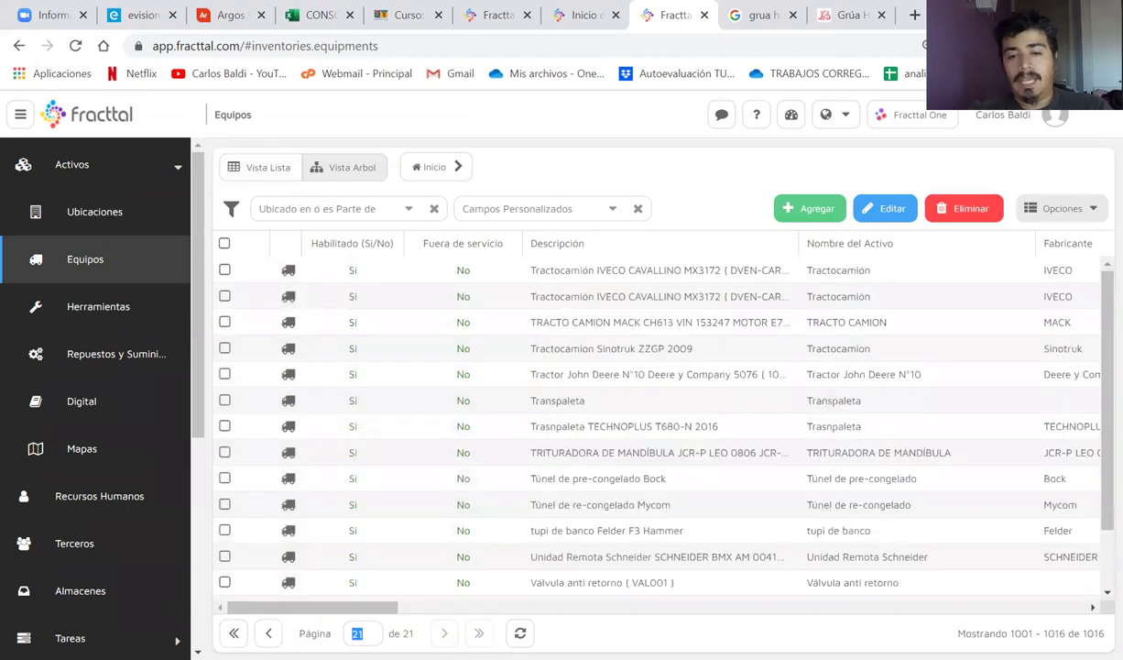
{"action": "scroll", "coordinate": [675, 530], "scroll_direction": "right", "scroll_amount": 10}
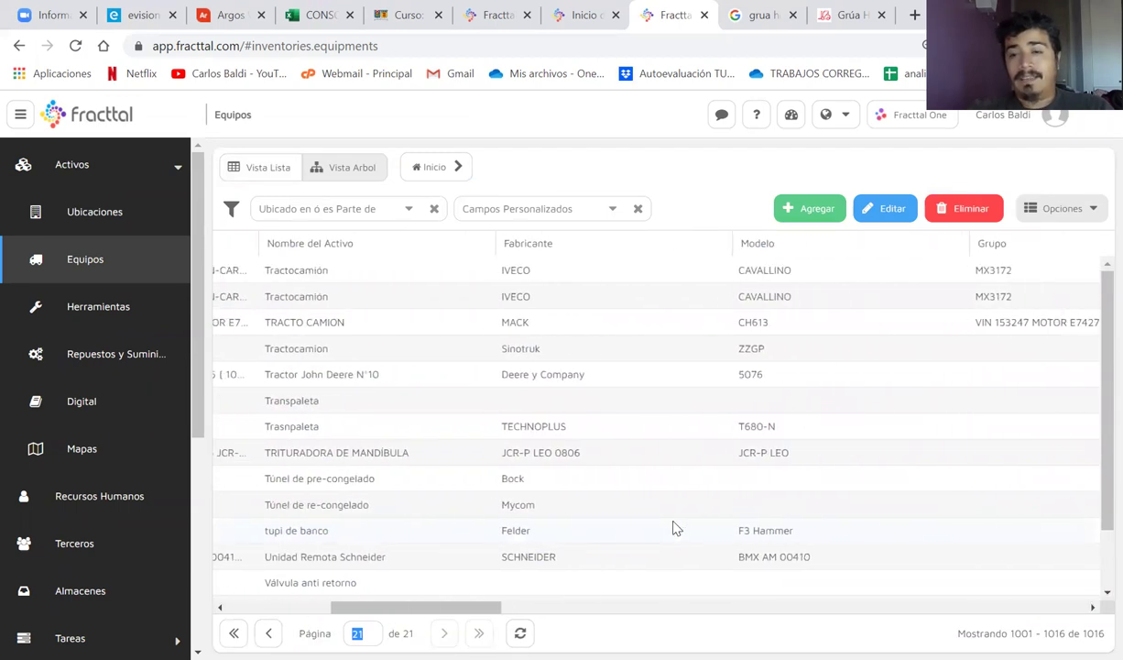
{"action": "scroll", "coordinate": [676, 530], "scroll_direction": "left", "scroll_amount": 4}
{"action": "scroll", "coordinate": [675, 529], "scroll_direction": "left", "scroll_amount": 5}
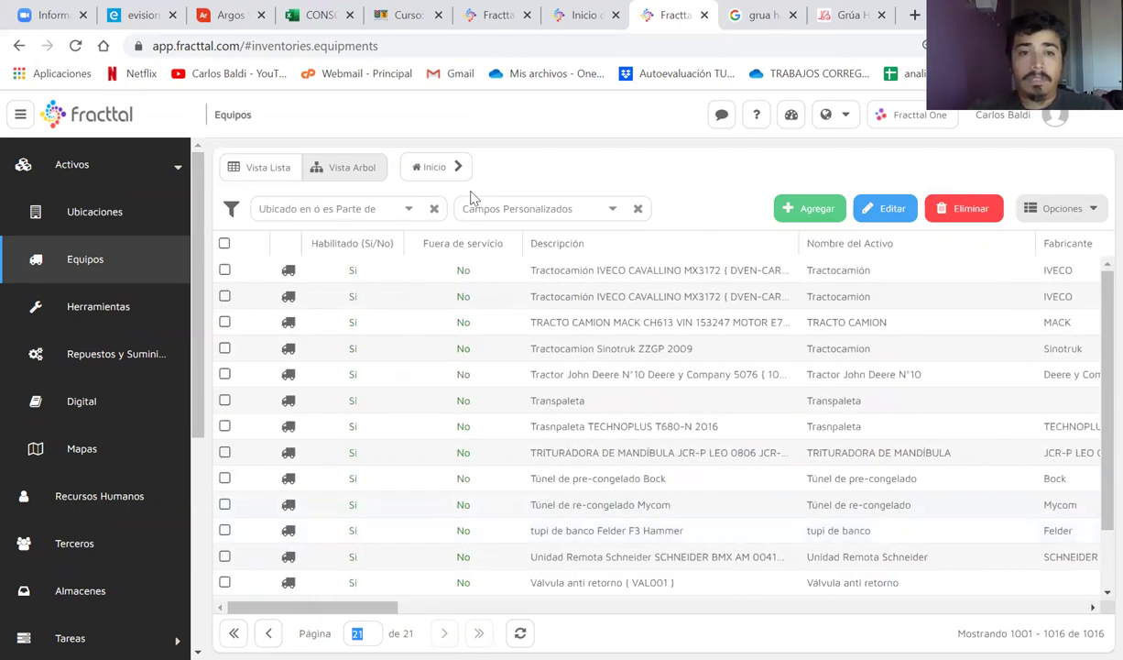
Step: Search the locations for BODEGA and filter the equipment list by the warehouse where the forklift is located
{"action": "left_click", "coordinate": [408, 211]}
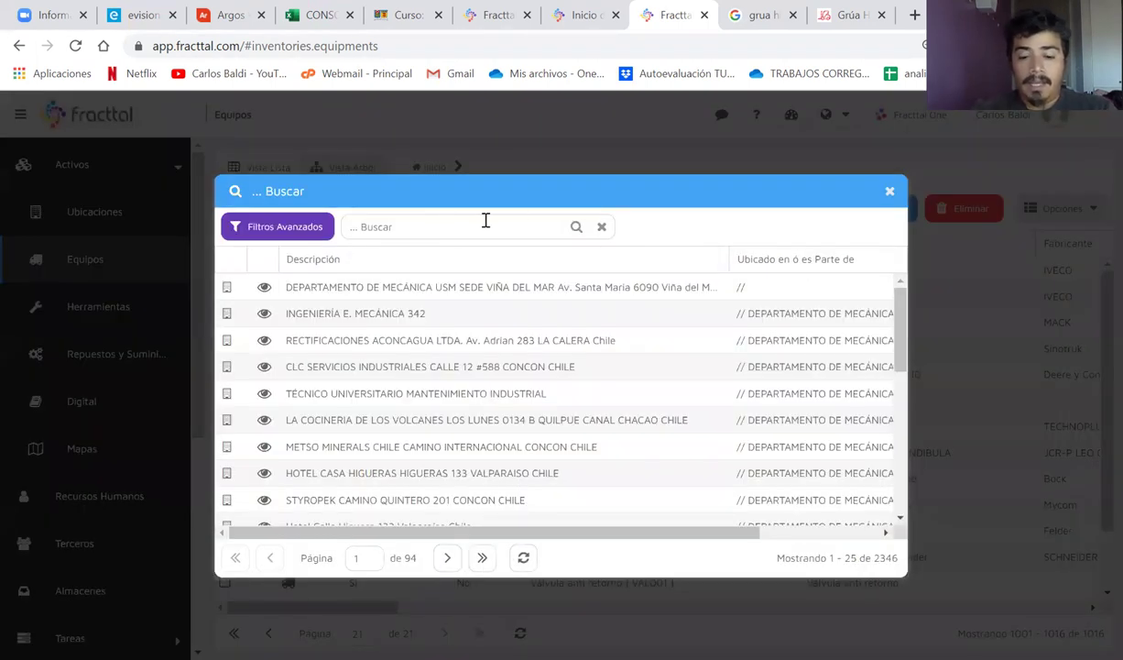
{"action": "type", "text": "BODEGA"}
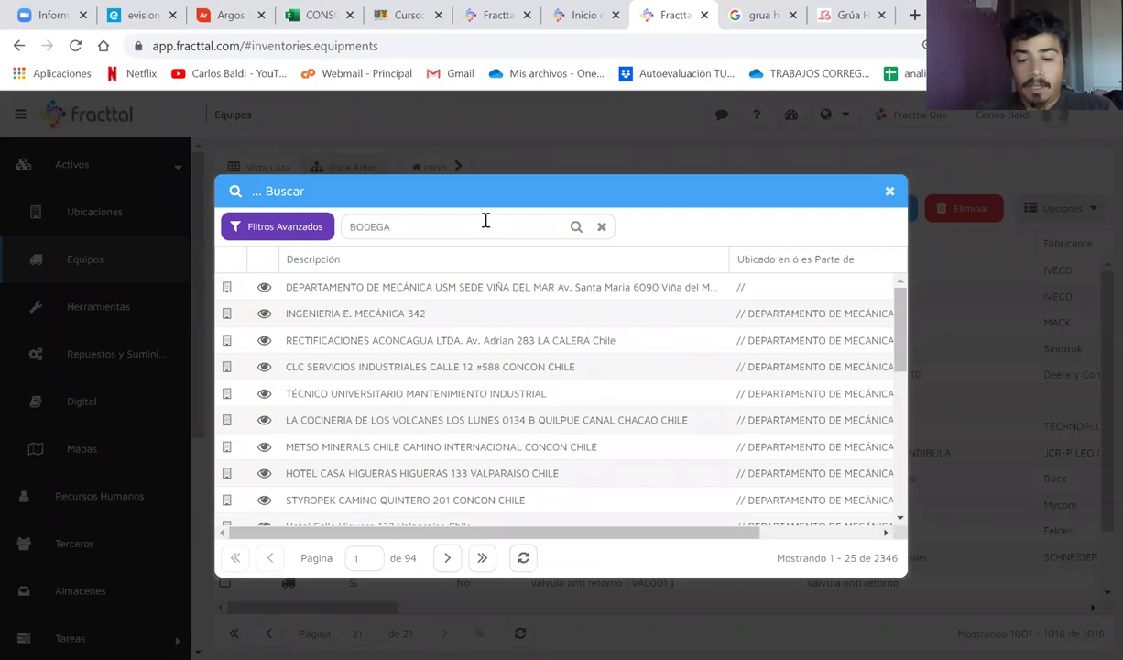
{"action": "left_click", "coordinate": [398, 316]}
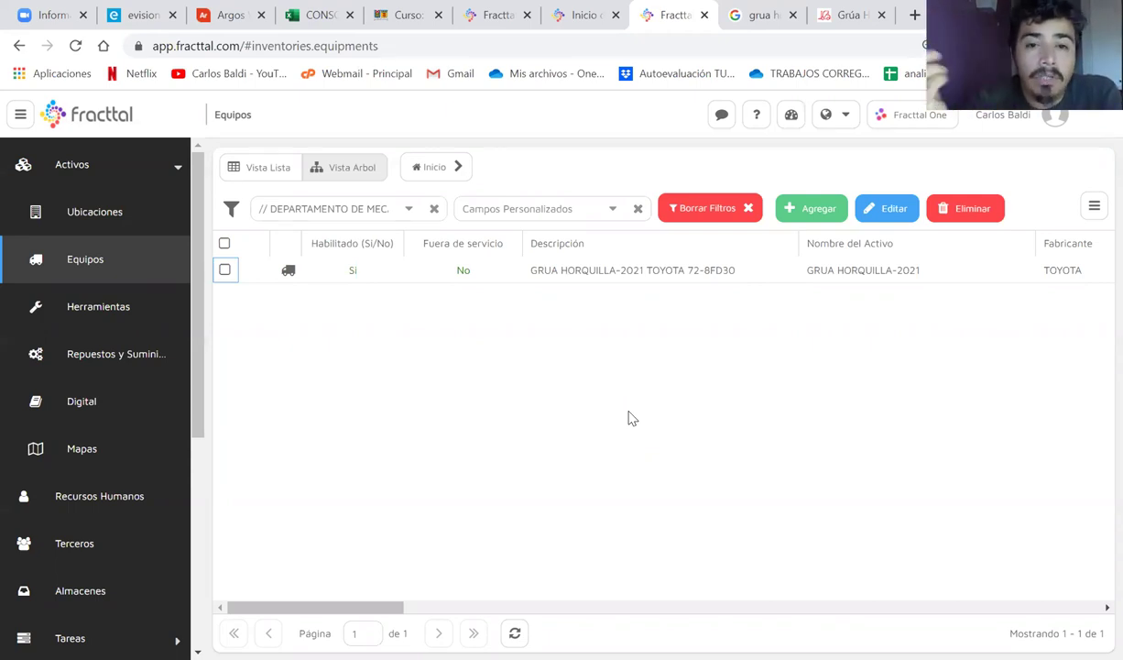
Step: Clear the location filter and look at the choices offered by the Campos Personalizados and Ubicado en ó es Parte de filters
{"action": "left_click", "coordinate": [434, 208]}
{"action": "left_click", "coordinate": [611, 209]}
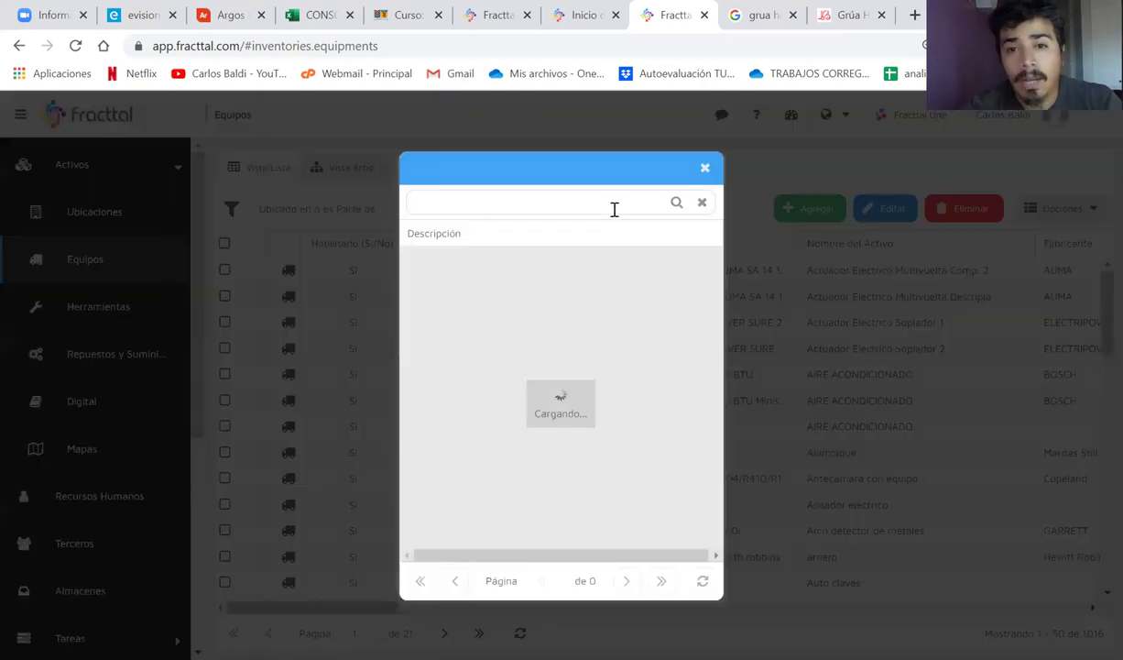
{"action": "left_click", "coordinate": [704, 165]}
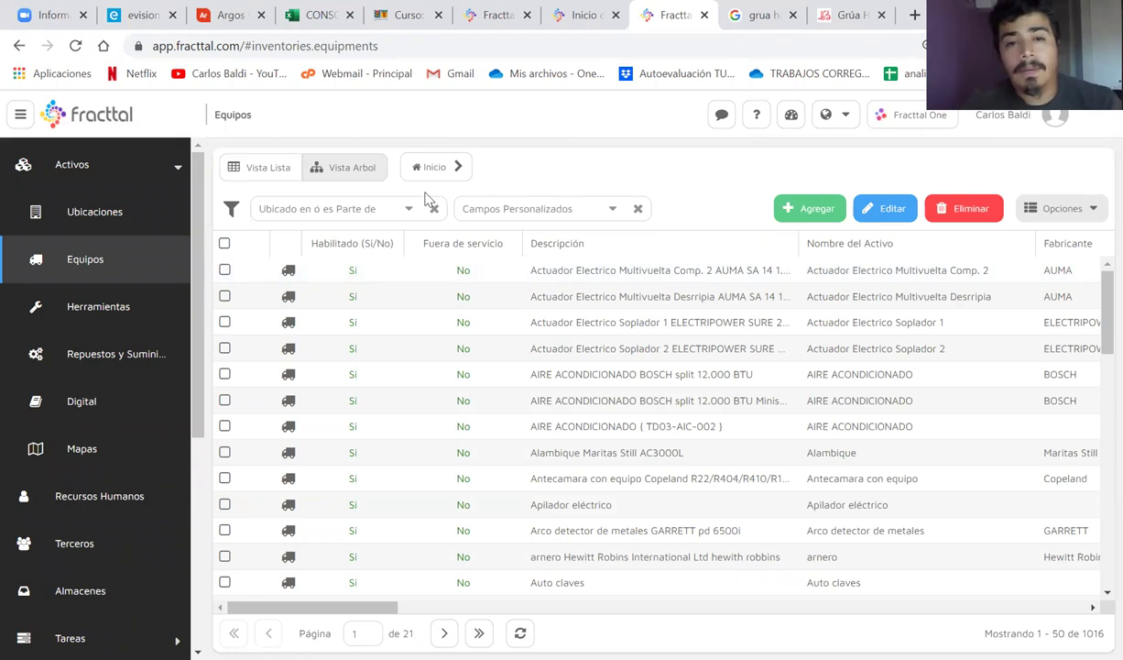
{"action": "left_click", "coordinate": [392, 212]}
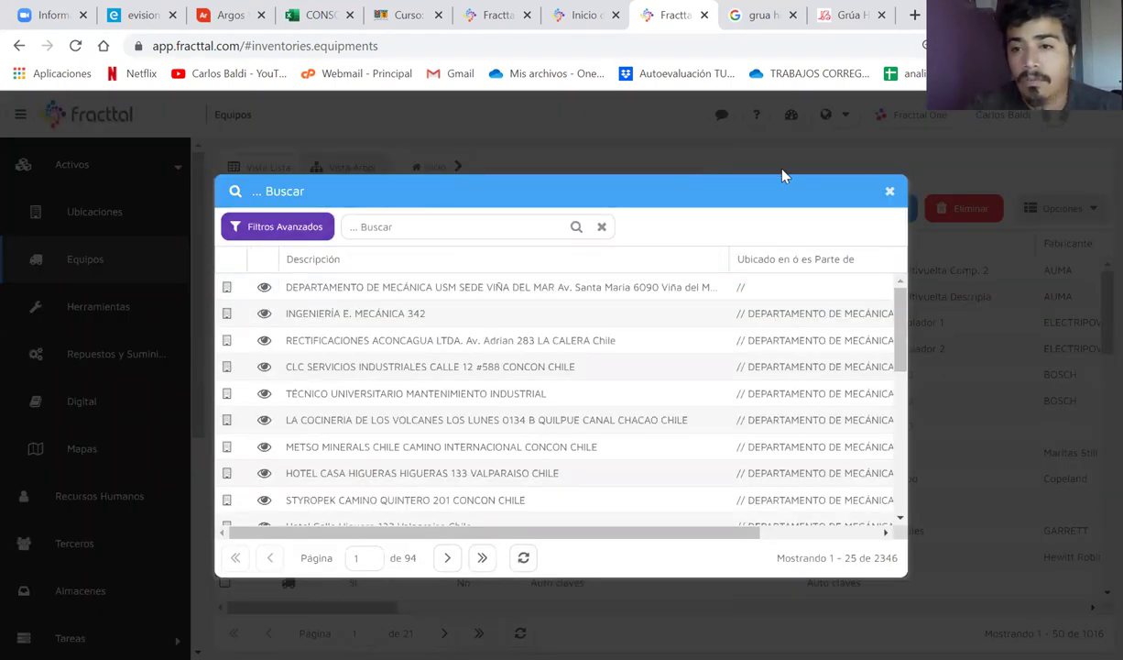
{"action": "left_click", "coordinate": [892, 194]}
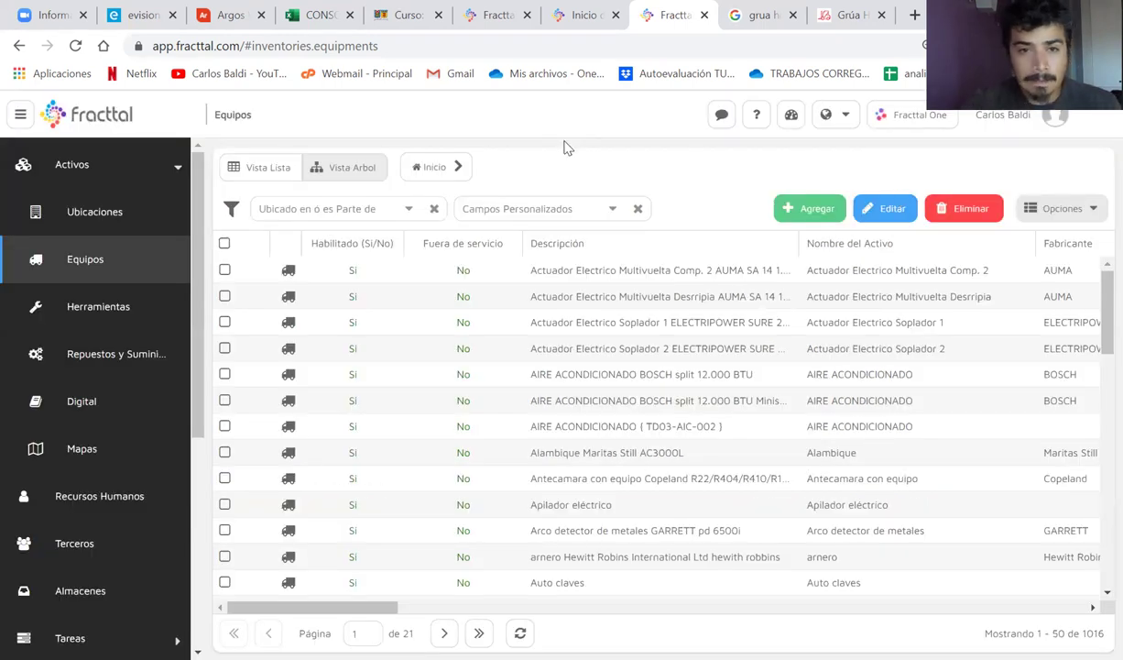
Step: Delete the Alambique Maritas Still AC3000L from the equipment list, confirming a quantity of 1 asset
{"action": "left_click", "coordinate": [485, 467]}
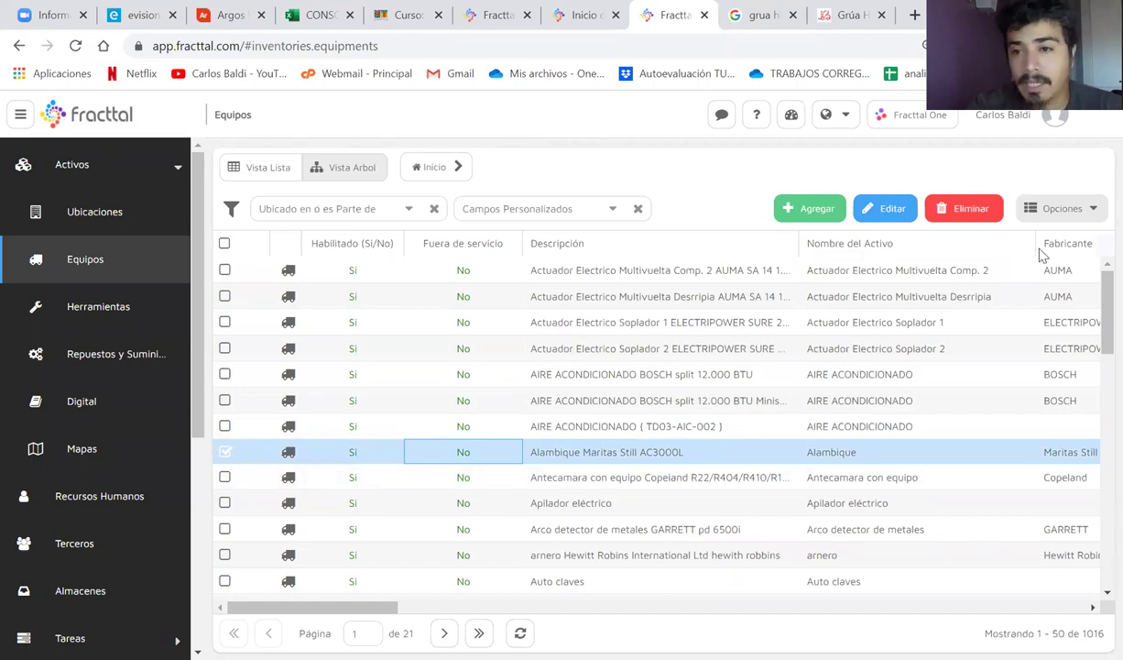
{"action": "left_click", "coordinate": [973, 211]}
{"action": "left_click", "coordinate": [729, 392]}
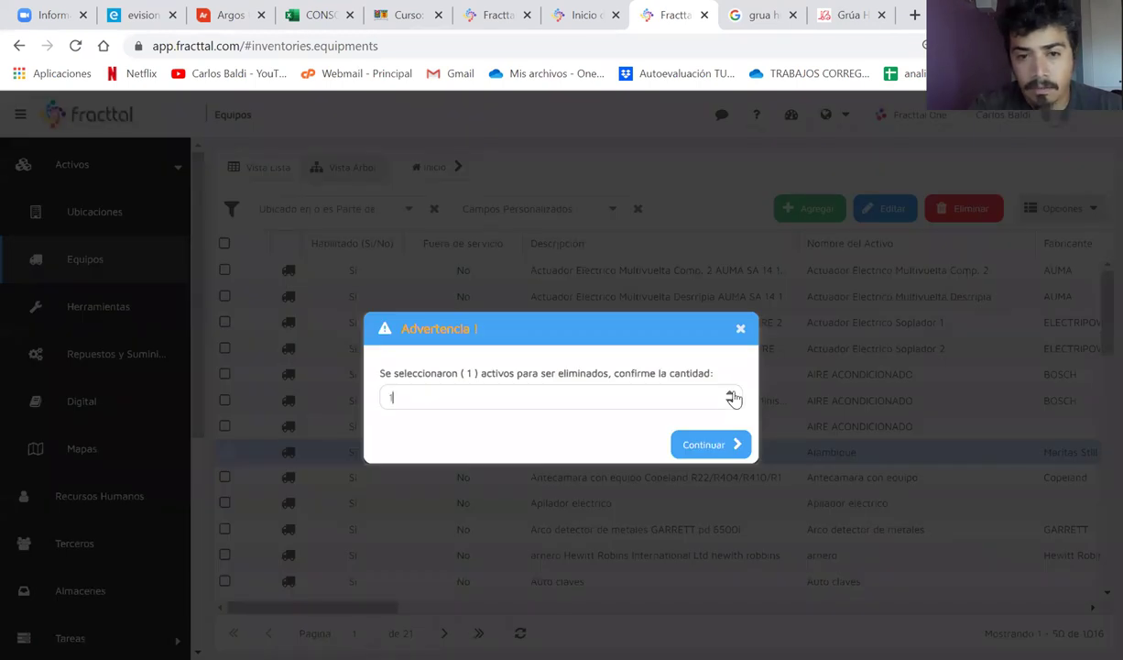
{"action": "left_click", "coordinate": [704, 446]}
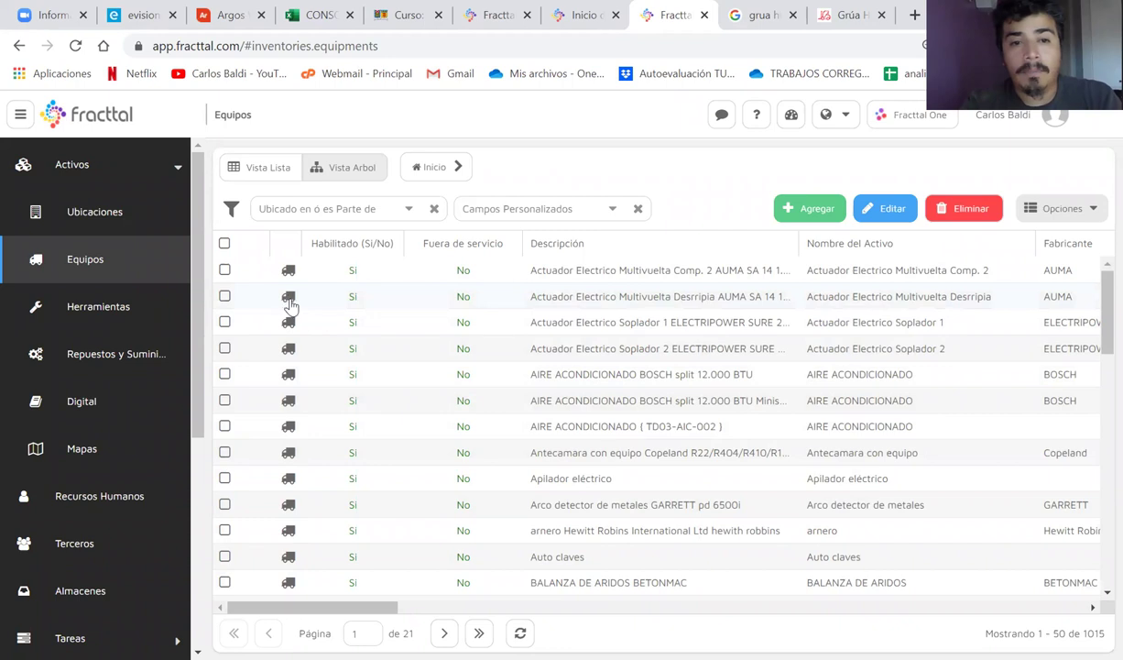
Step: View the Ubicaciones list and the first two pages of the Herramientas list
{"action": "left_click", "coordinate": [76, 221]}
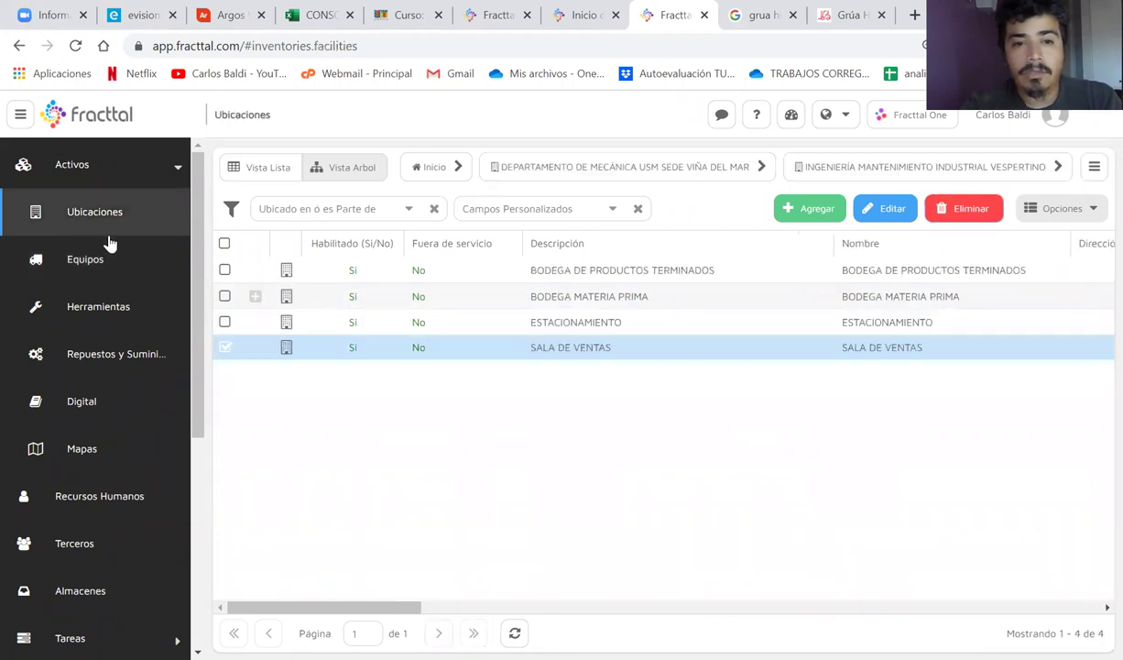
{"action": "left_click", "coordinate": [73, 308]}
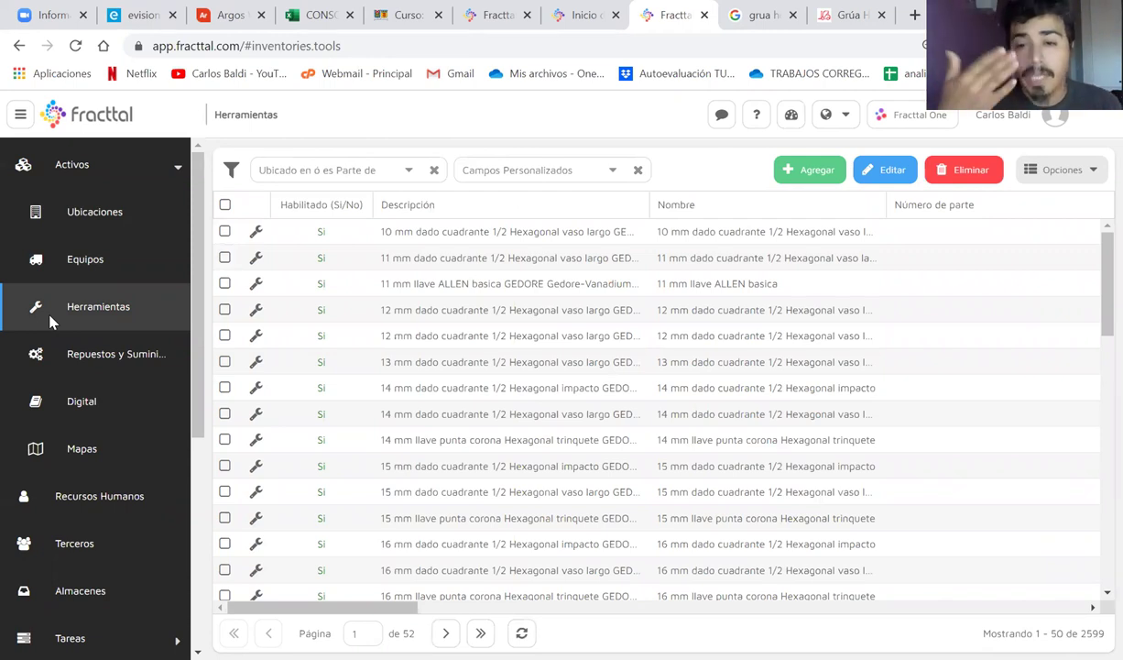
{"action": "left_click", "coordinate": [445, 632]}
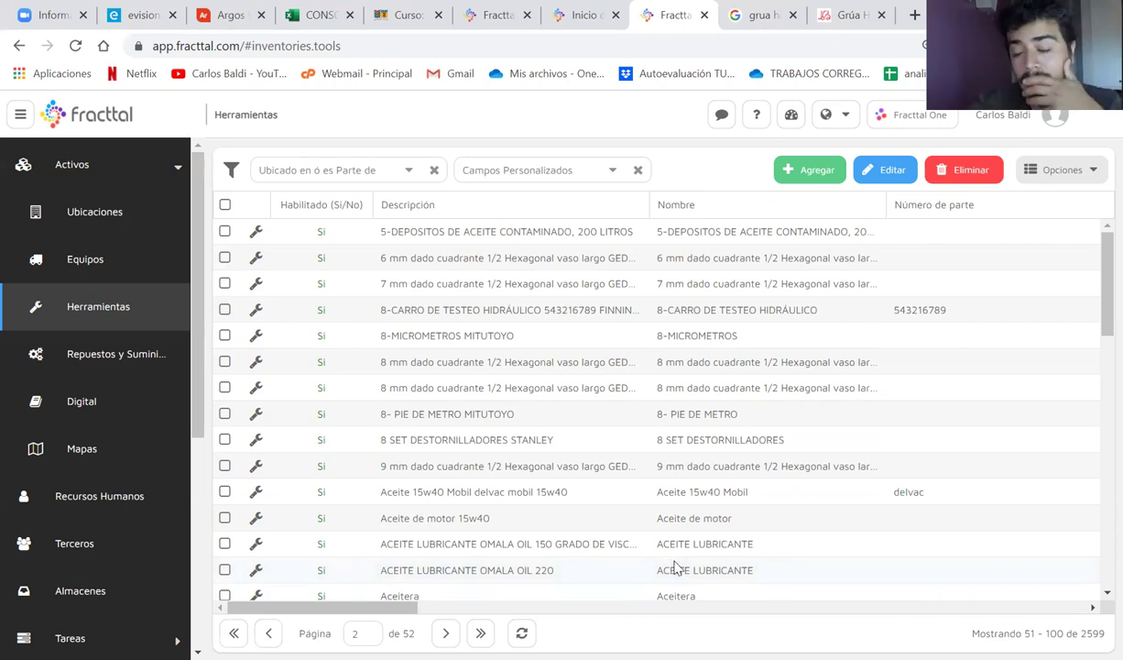
Step: Open the Alicate de punta 6" STANLEY 84-053 on the third tools page and review its general data and access location
{"action": "left_click", "coordinate": [445, 631]}
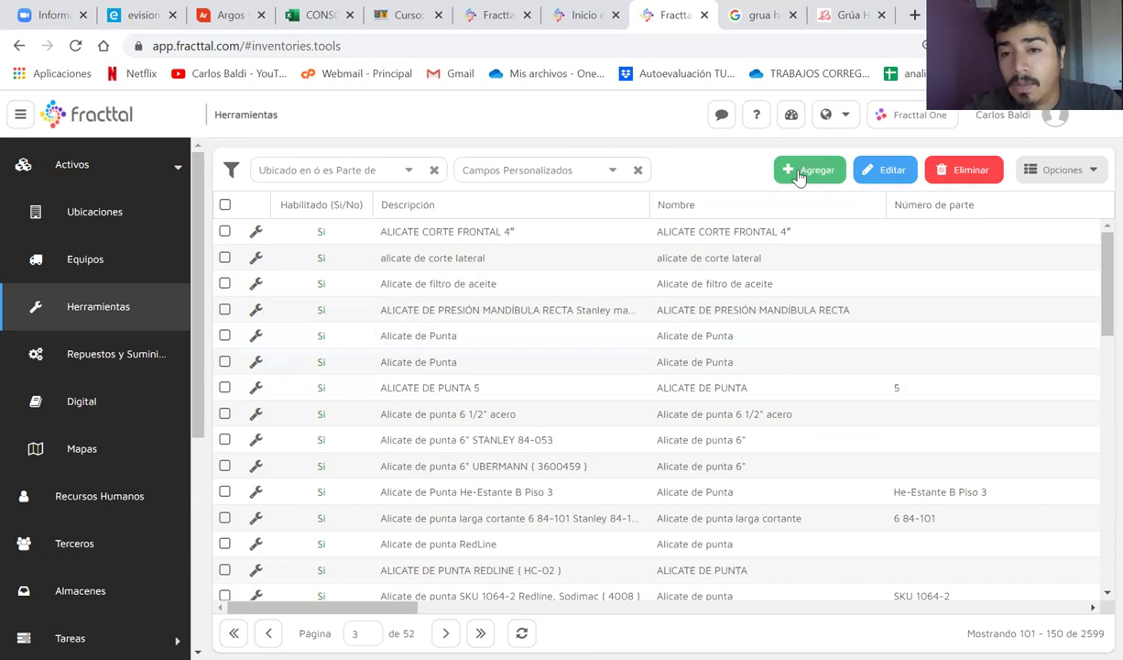
{"action": "left_click", "coordinate": [423, 433]}
{"action": "left_click", "coordinate": [875, 176]}
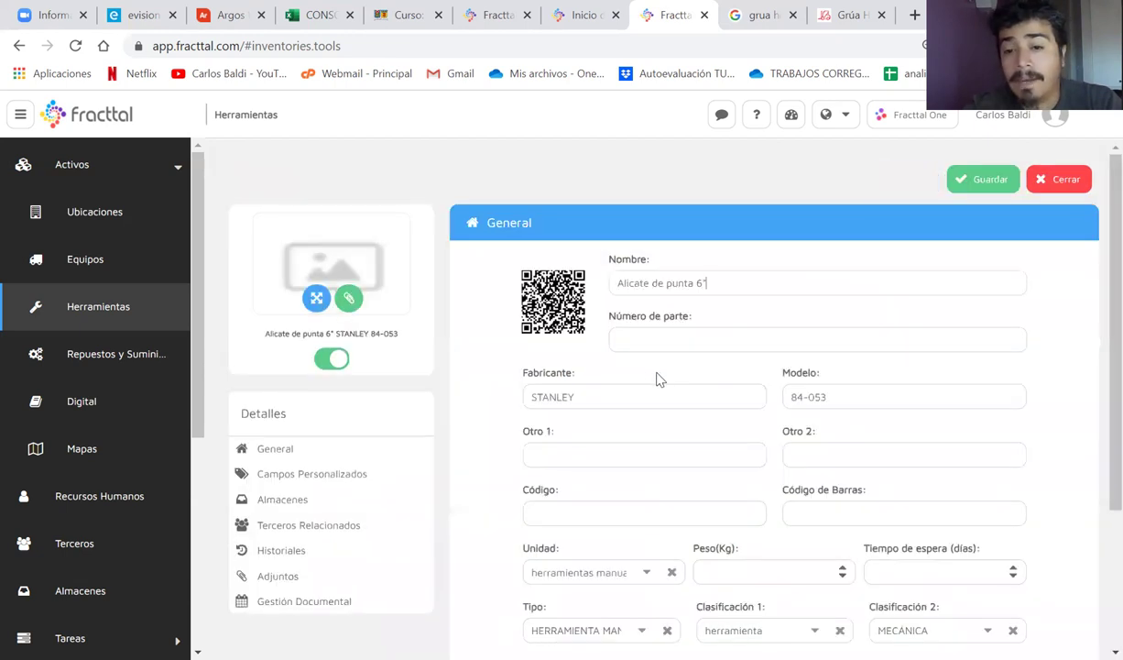
{"action": "left_click_drag", "start_coordinate": [621, 283], "coordinate": [728, 276]}
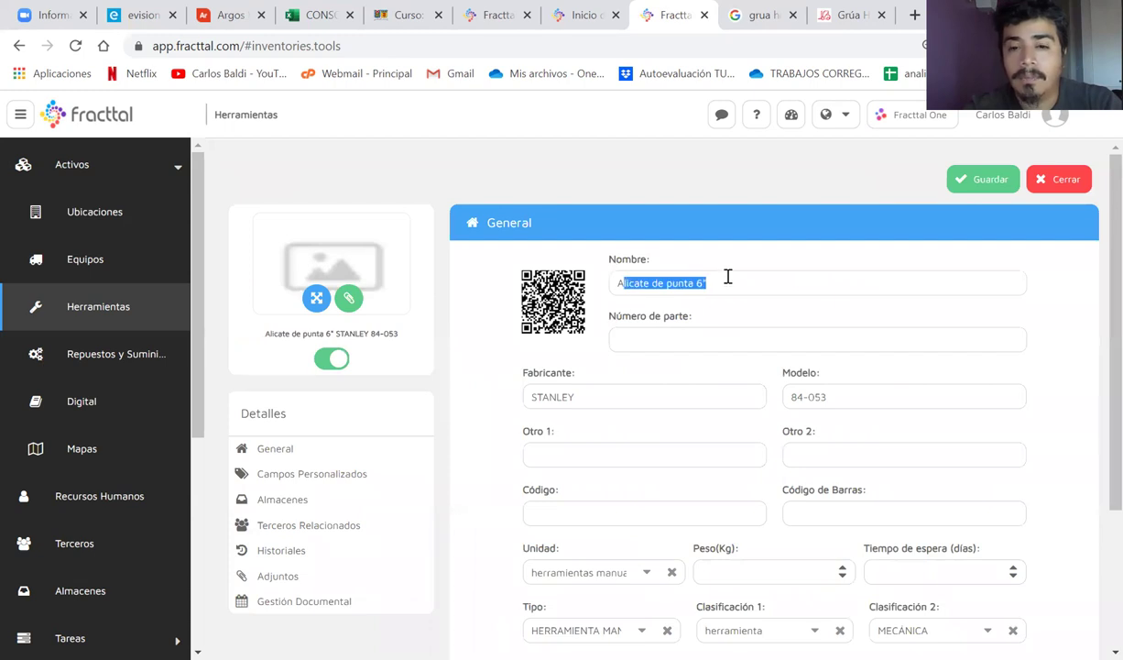
{"action": "left_click_drag", "start_coordinate": [570, 400], "coordinate": [501, 385]}
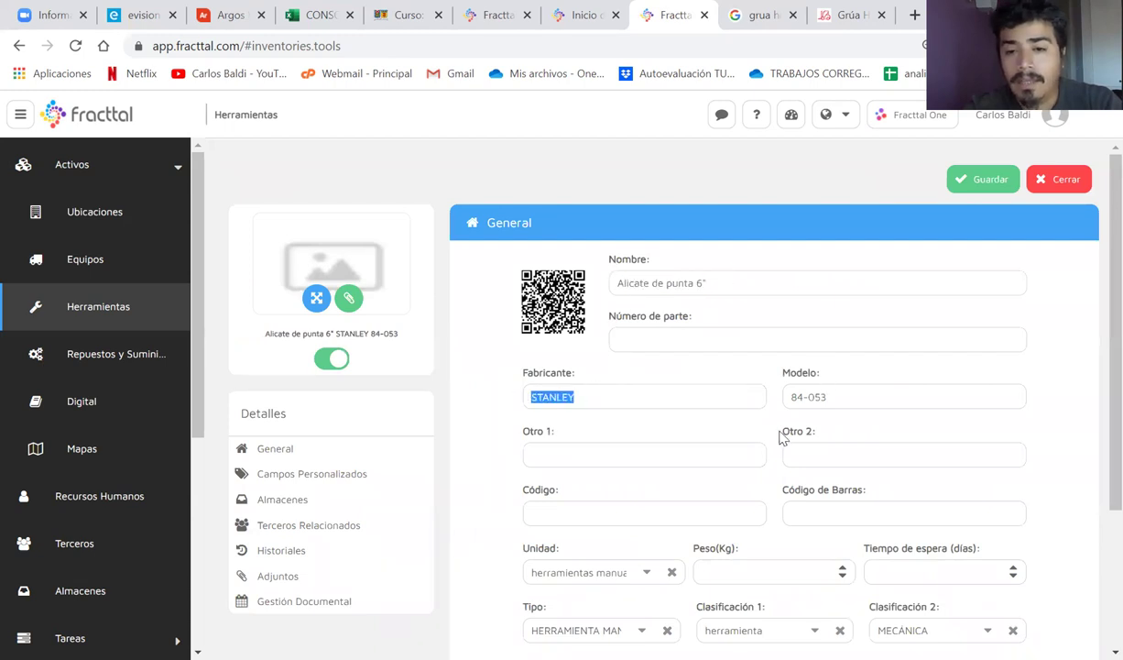
{"action": "scroll", "coordinate": [779, 440], "scroll_direction": "down", "scroll_amount": 1}
{"action": "scroll", "coordinate": [779, 443], "scroll_direction": "down", "scroll_amount": 2}
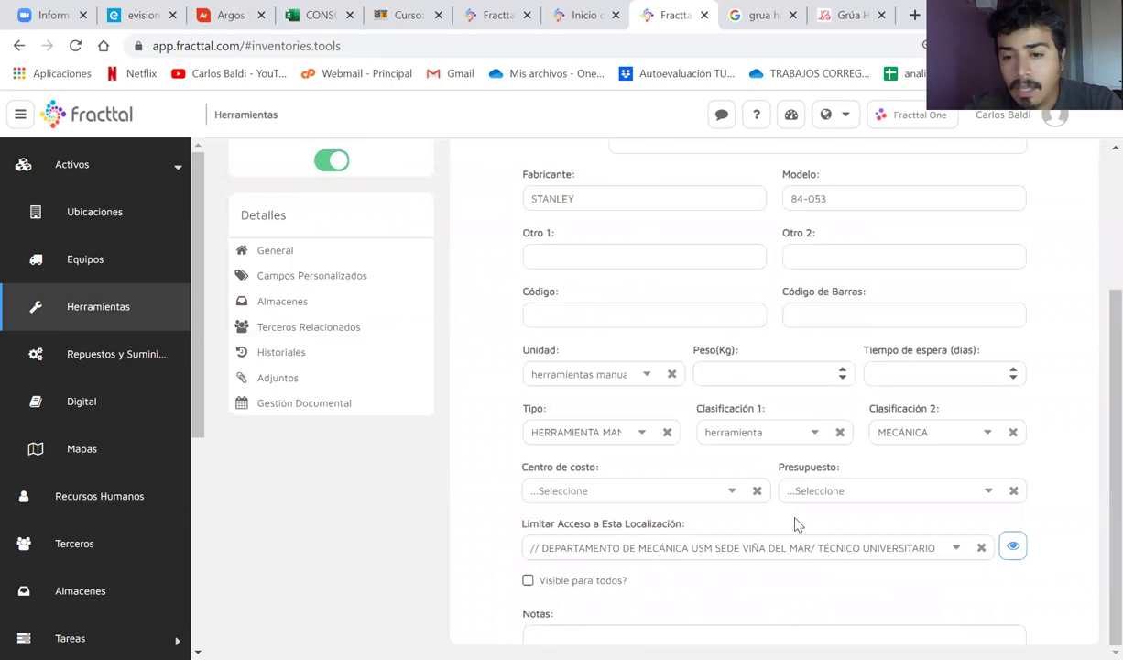
{"action": "left_click_drag", "start_coordinate": [922, 544], "coordinate": [1041, 554]}
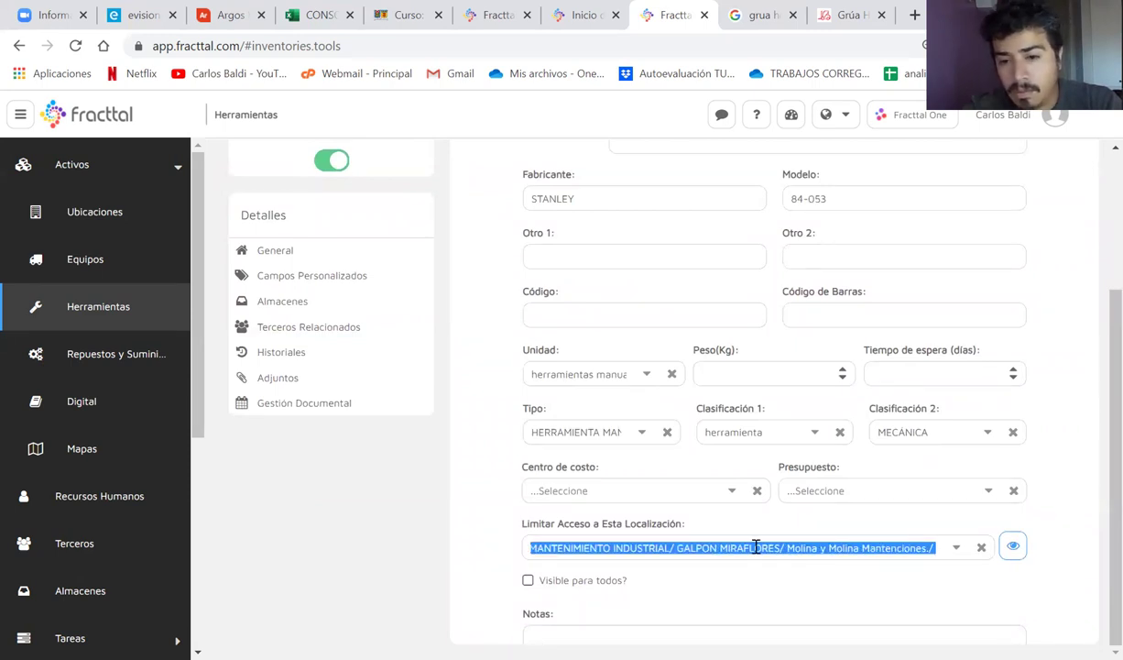
{"action": "left_click_drag", "start_coordinate": [623, 546], "coordinate": [986, 558]}
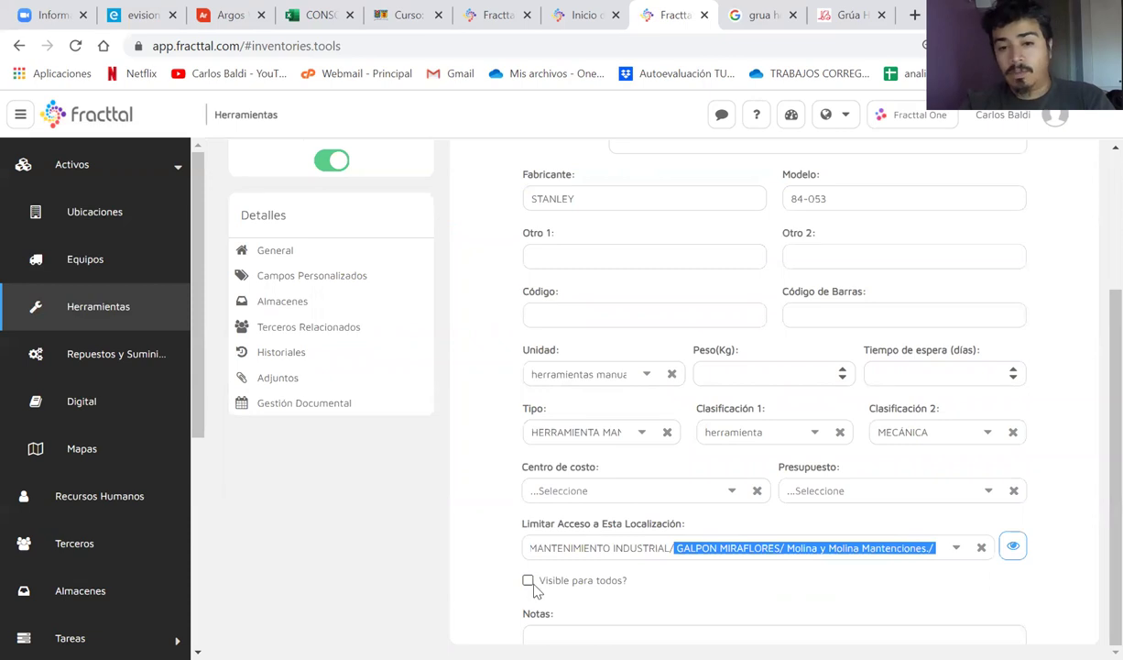
{"action": "scroll", "coordinate": [688, 558], "scroll_direction": "up", "scroll_amount": 3}
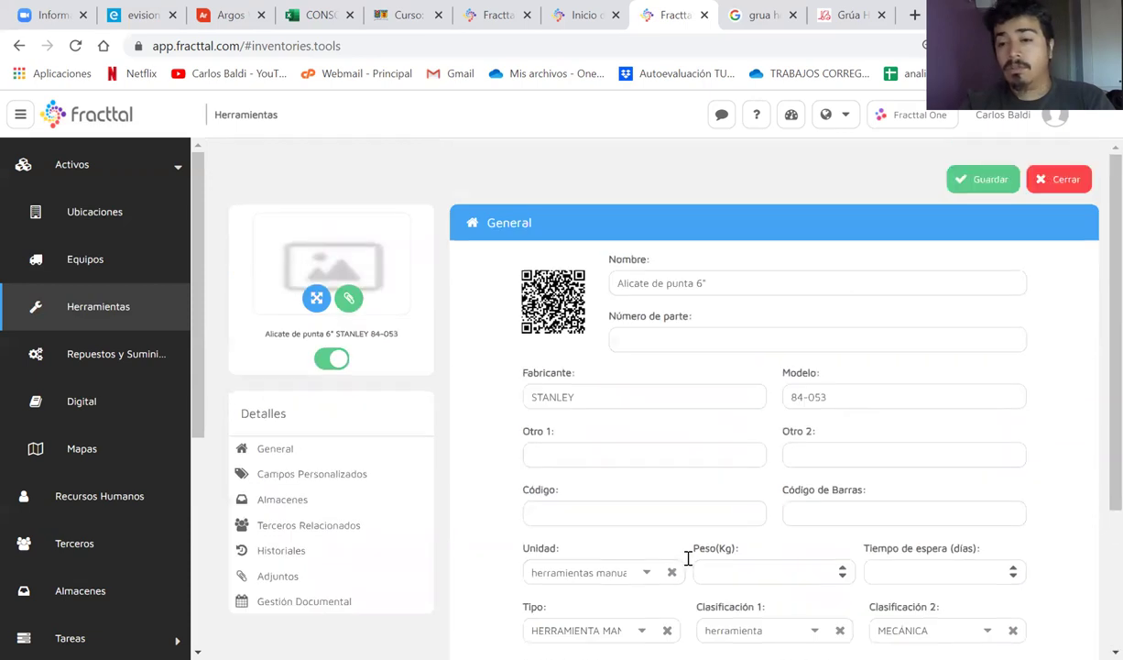
{"action": "left_click", "coordinate": [964, 183]}
Step: Sort the Herramientas list by Visible para todos and check that column on the last and first pages
{"action": "left_click", "coordinate": [254, 171]}
{"action": "scroll", "coordinate": [820, 447], "scroll_direction": "right", "scroll_amount": 10}
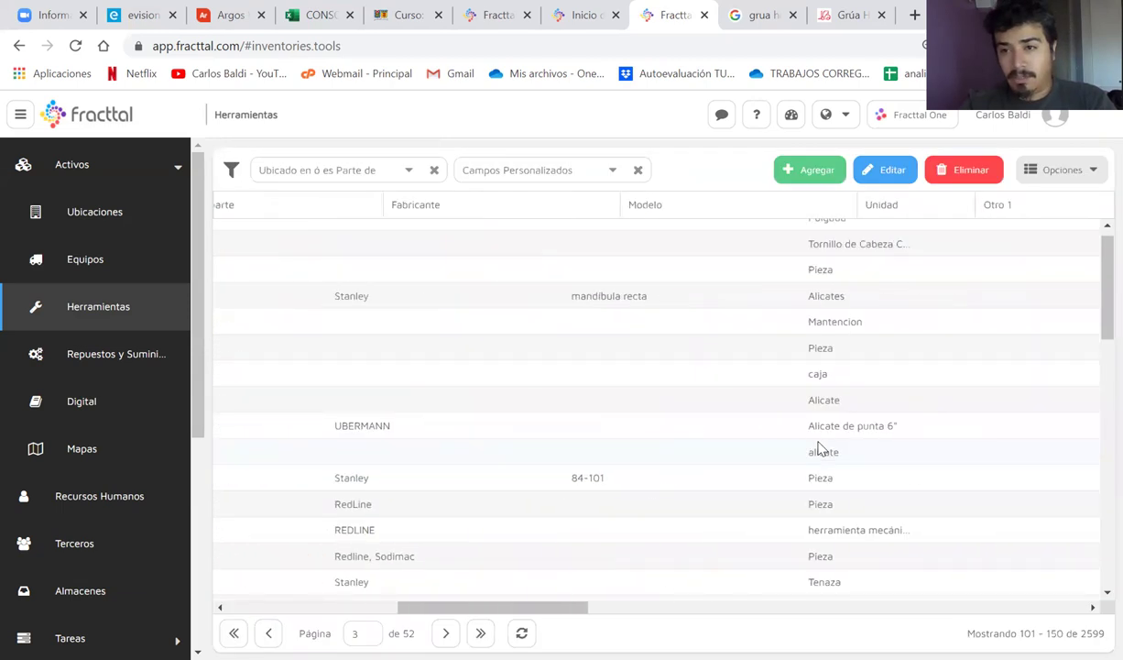
{"action": "scroll", "coordinate": [819, 447], "scroll_direction": "right", "scroll_amount": 10}
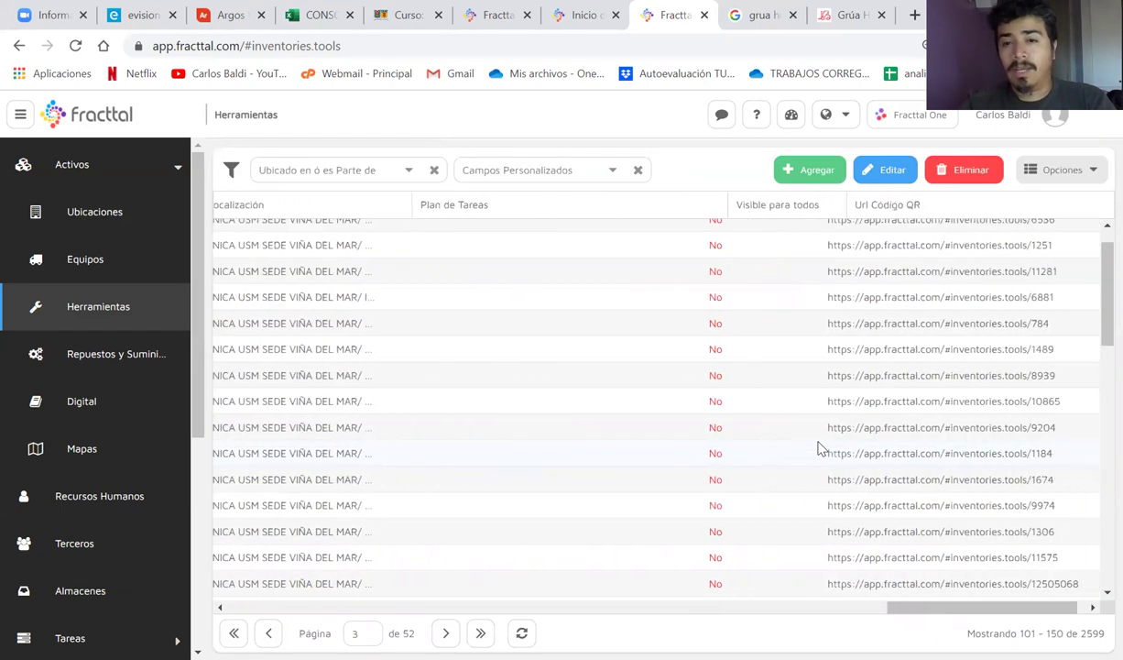
{"action": "scroll", "coordinate": [820, 447], "scroll_direction": "up", "scroll_amount": 10}
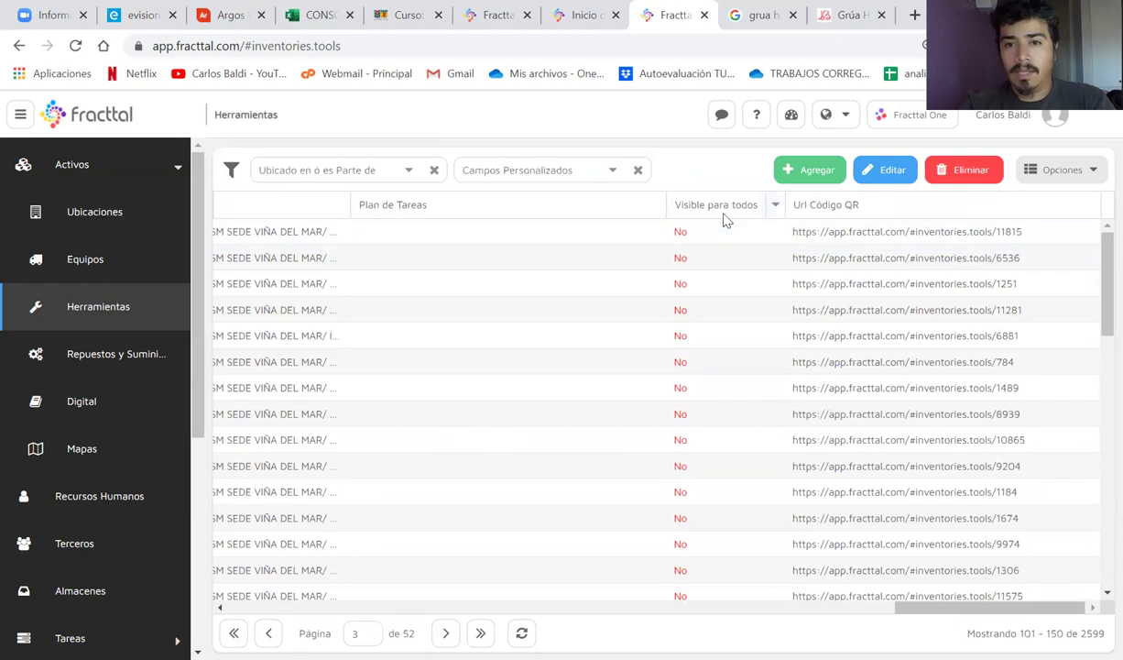
{"action": "left_click", "coordinate": [723, 211]}
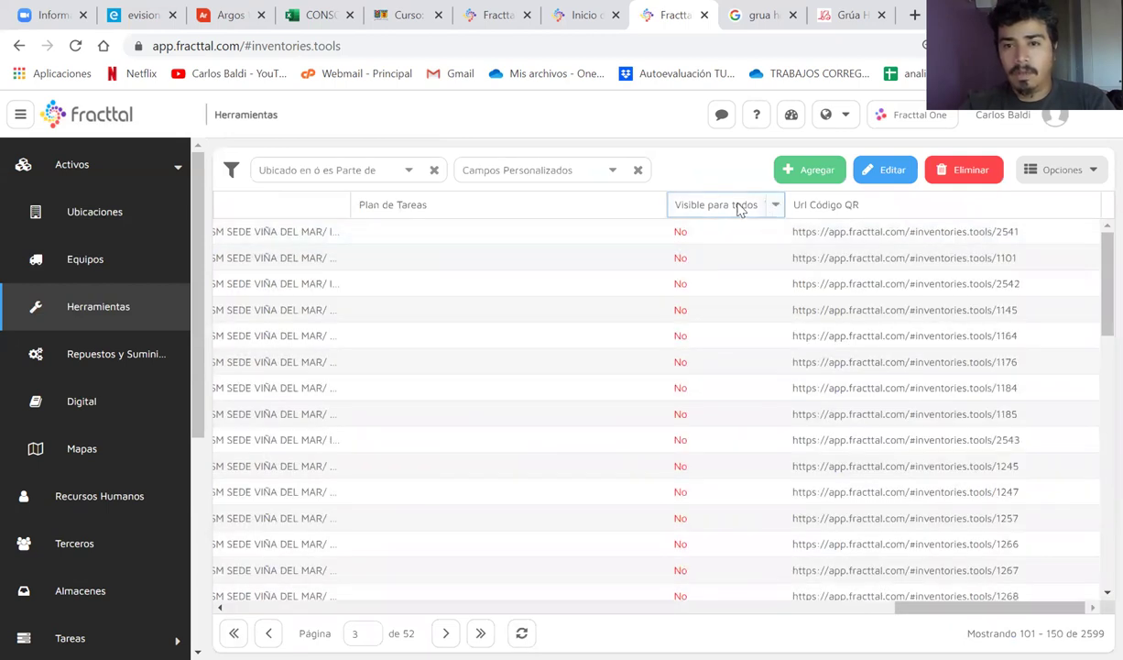
{"action": "left_click", "coordinate": [737, 209]}
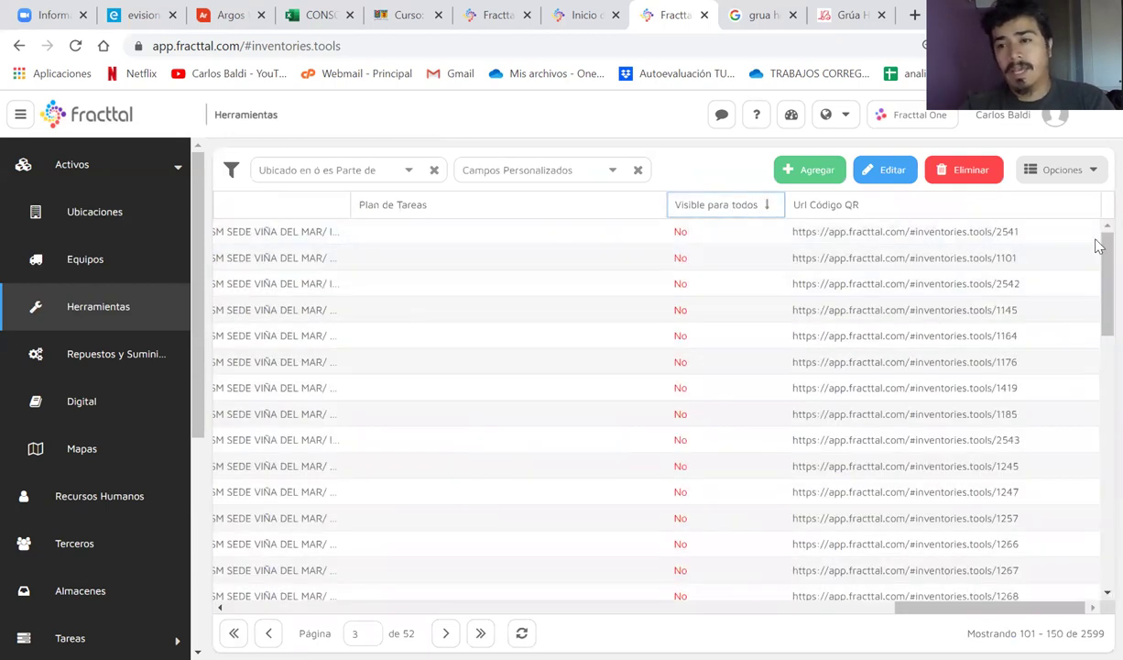
{"action": "scroll", "coordinate": [744, 508], "scroll_direction": "down", "scroll_amount": 10}
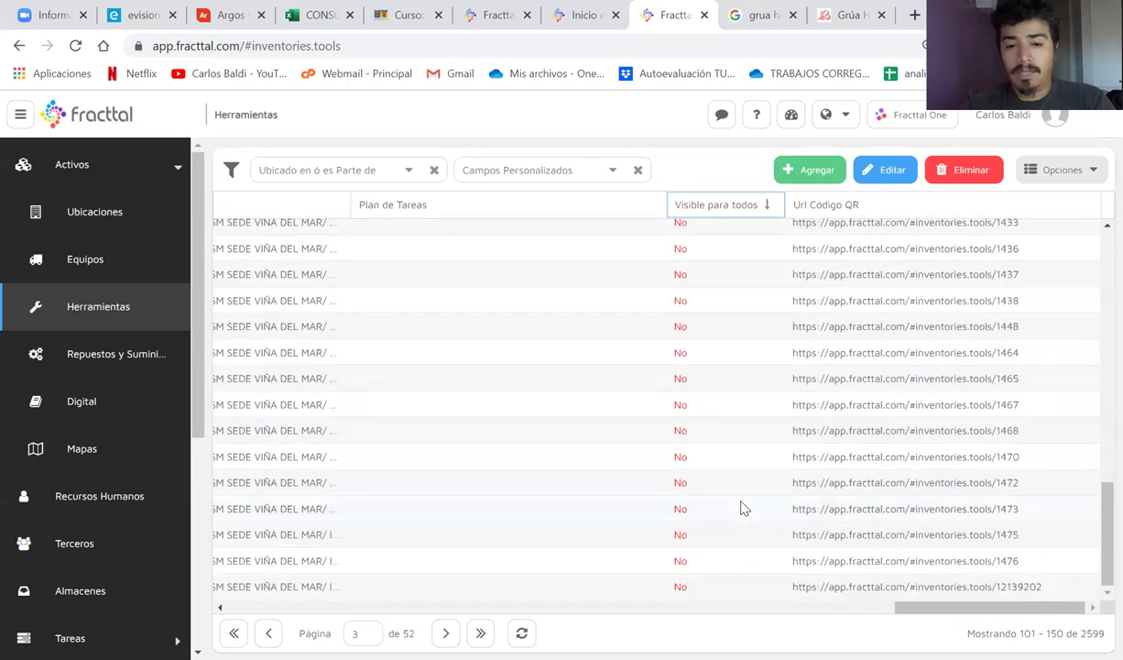
{"action": "left_click", "coordinate": [480, 633]}
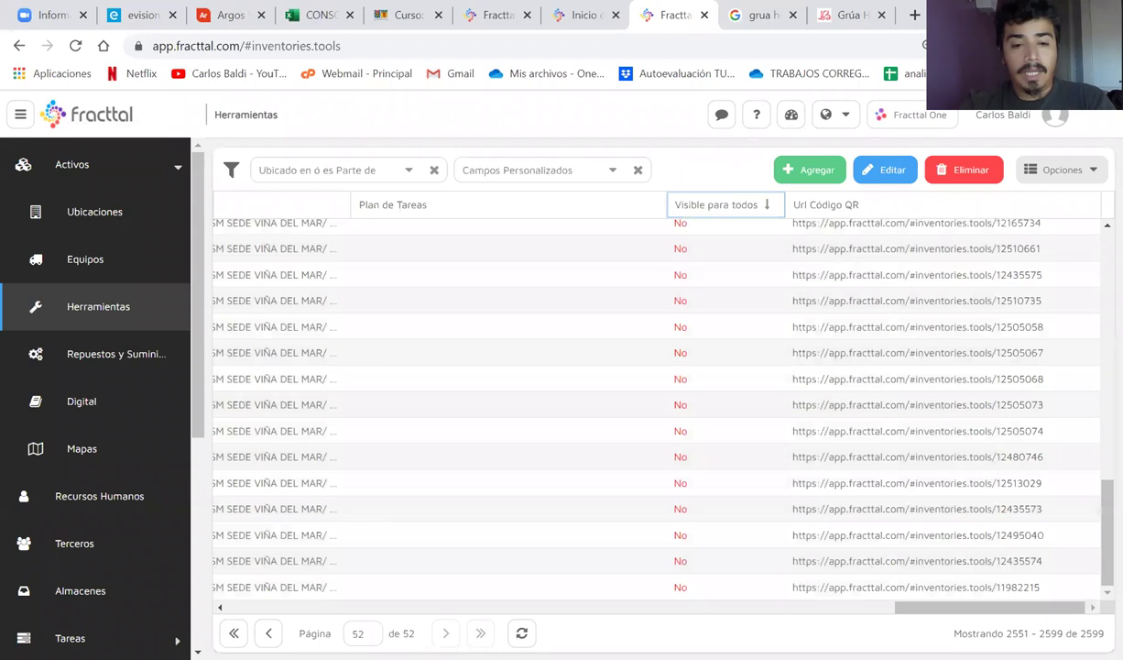
{"action": "left_click", "coordinate": [233, 632]}
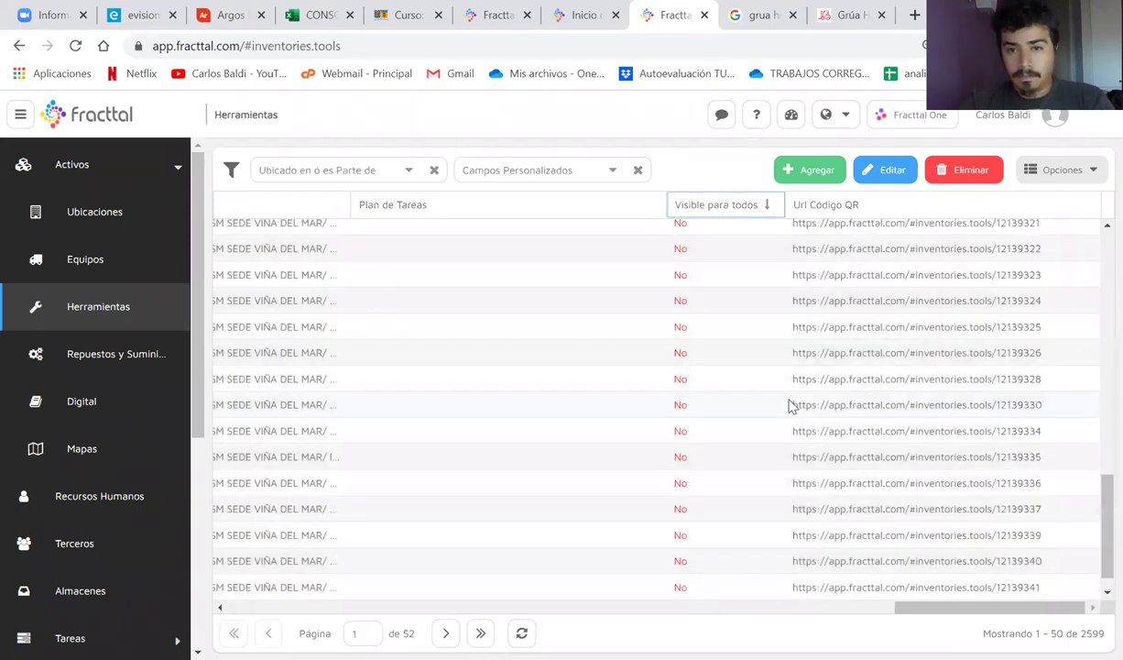
{"action": "scroll", "coordinate": [789, 406], "scroll_direction": "left", "scroll_amount": 10}
{"action": "scroll", "coordinate": [790, 405], "scroll_direction": "up", "scroll_amount": 10}
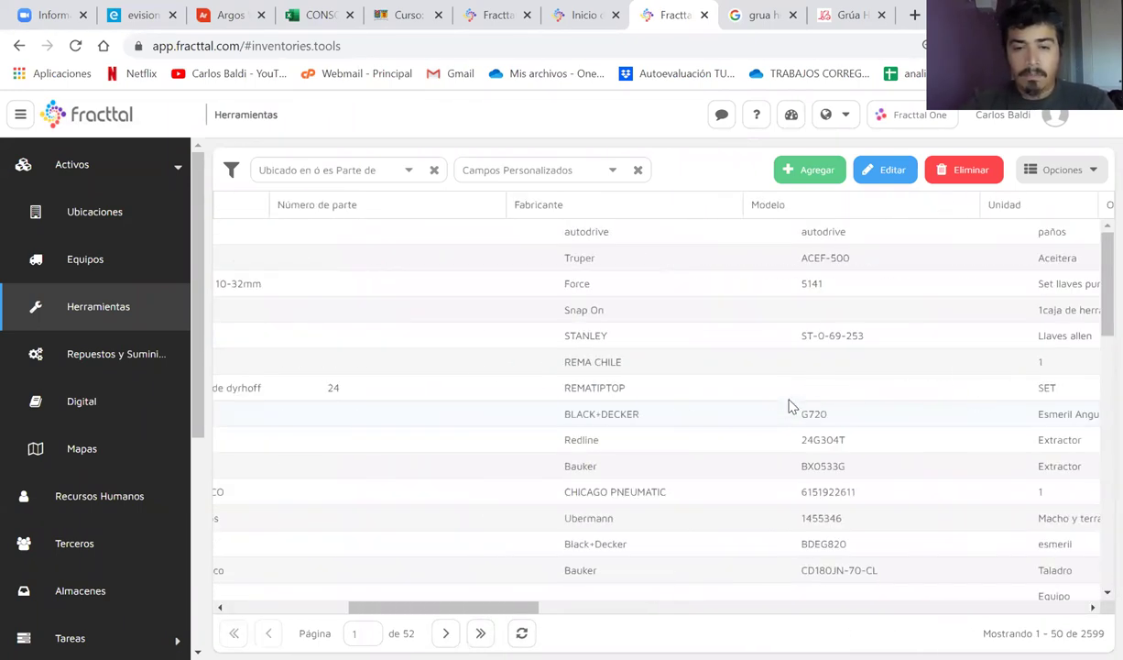
{"action": "scroll", "coordinate": [789, 406], "scroll_direction": "left", "scroll_amount": 5}
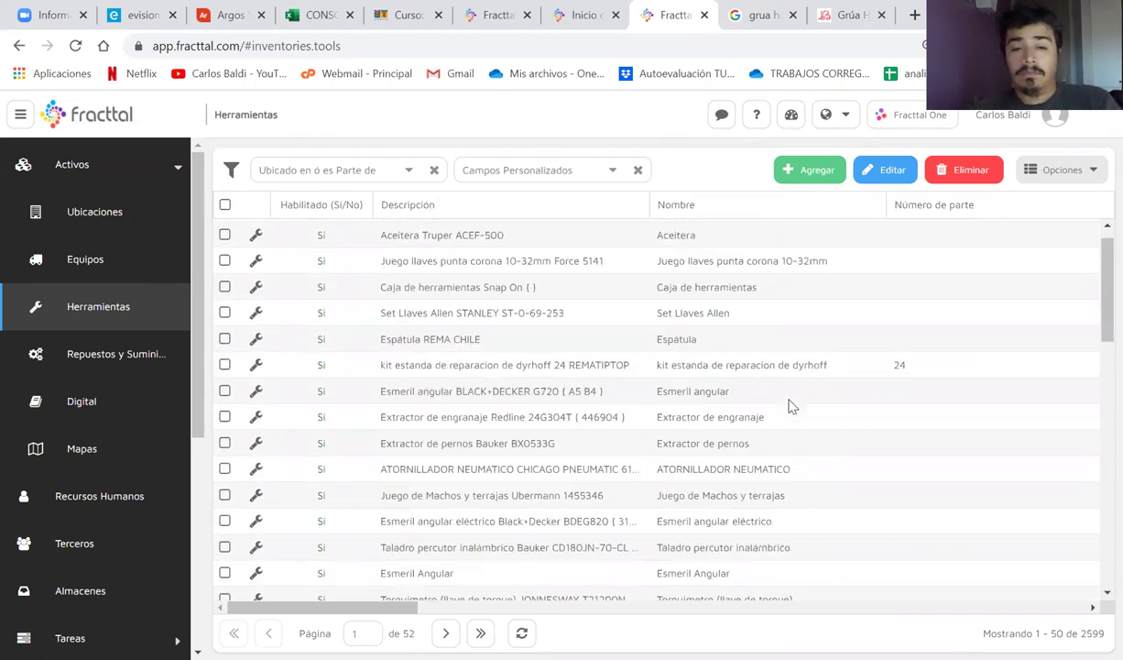
{"action": "scroll", "coordinate": [790, 406], "scroll_direction": "up", "scroll_amount": 1}
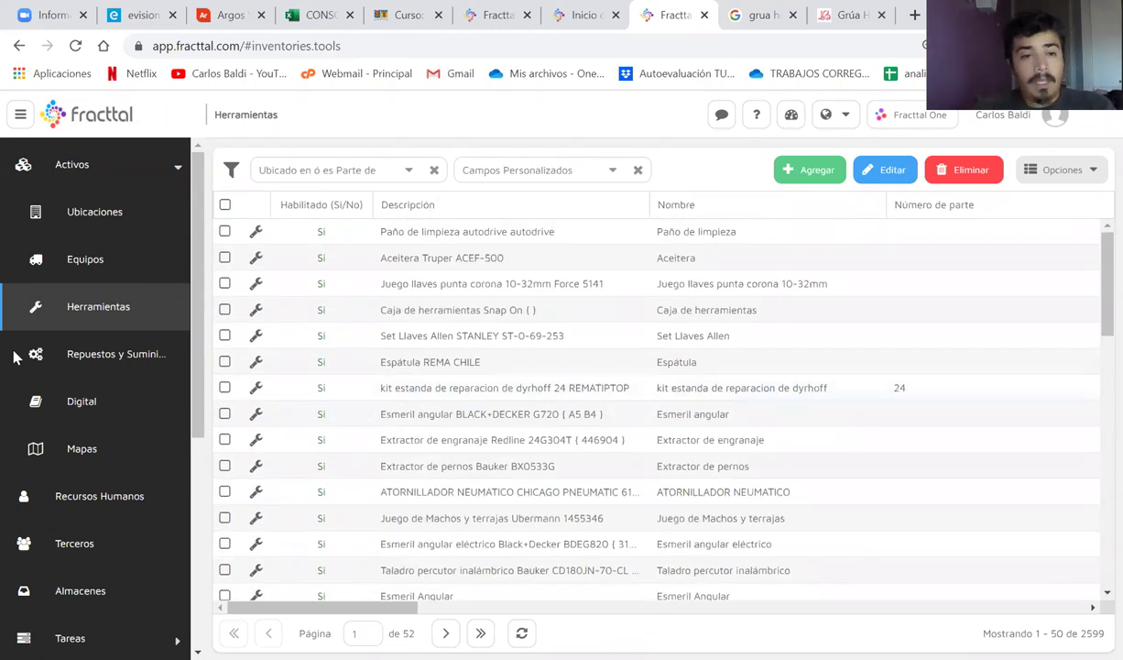
Step: View the Repuestos y Suministros list, browsing backwards from its last page to page 38
{"action": "left_click", "coordinate": [62, 375]}
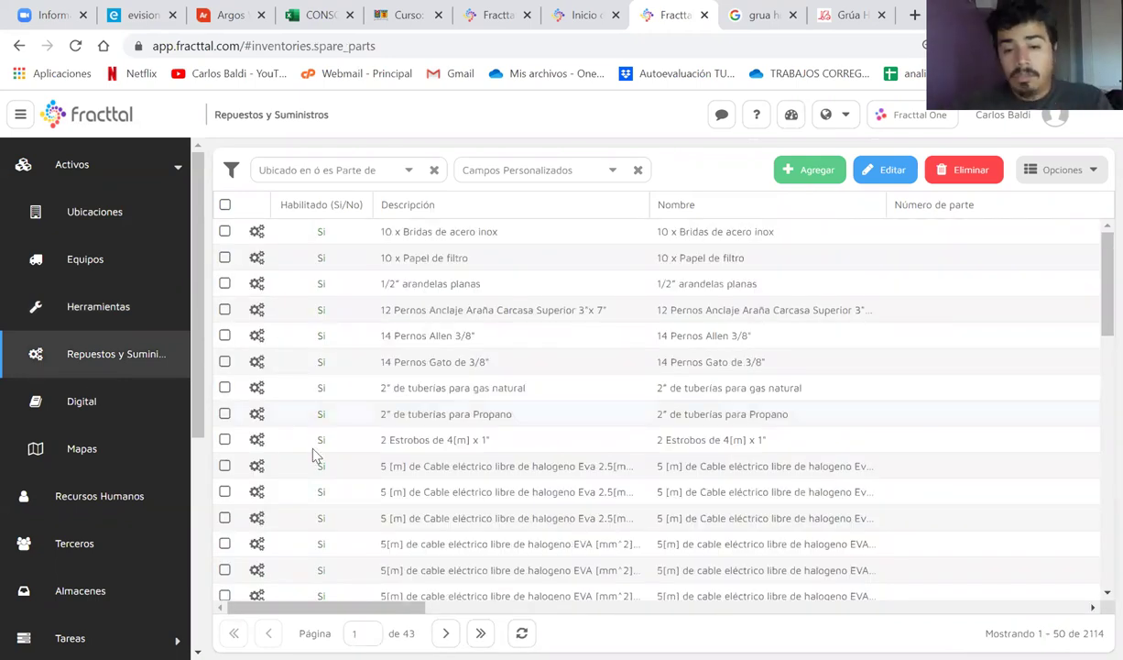
{"action": "left_click", "coordinate": [480, 632]}
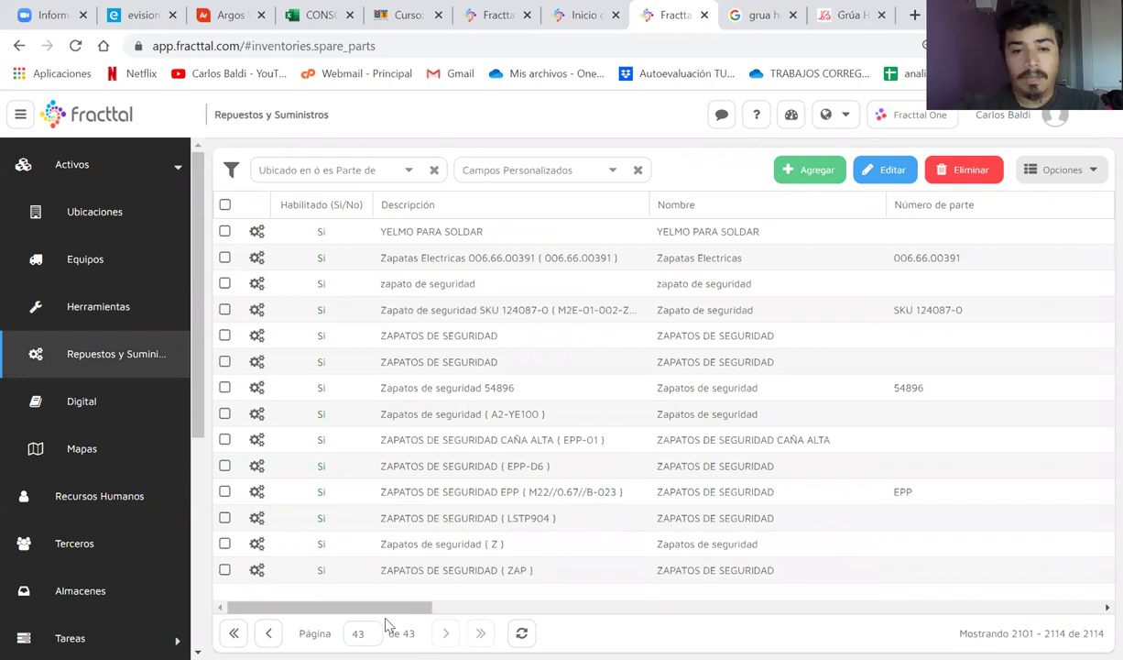
{"action": "left_click", "coordinate": [267, 632]}
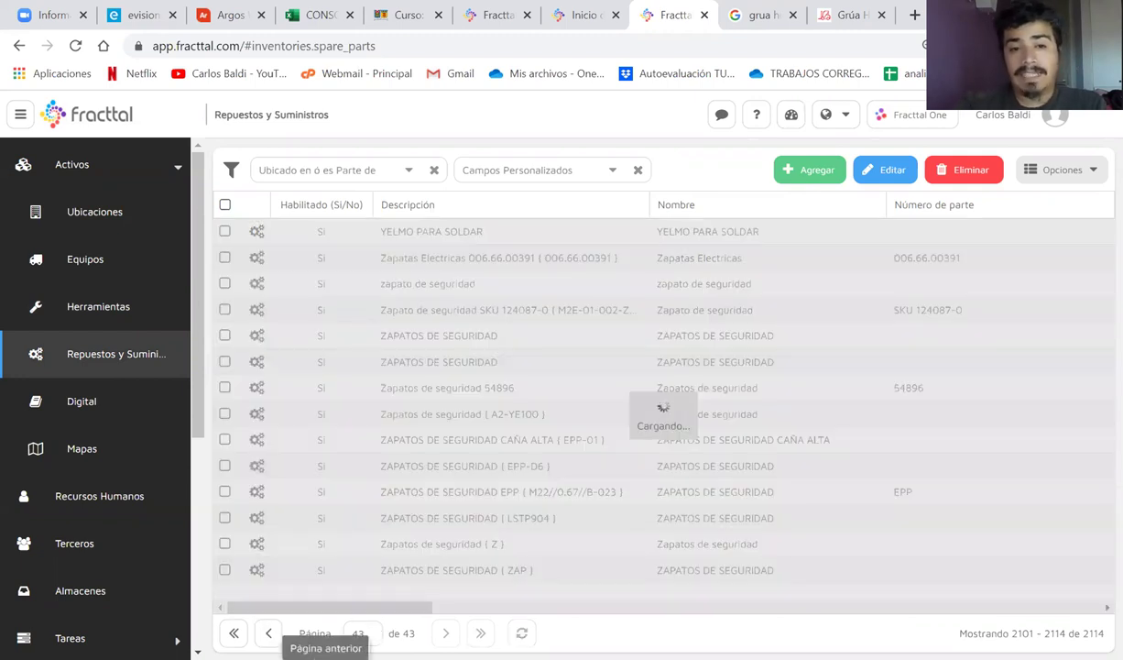
{"action": "left_click", "coordinate": [267, 632]}
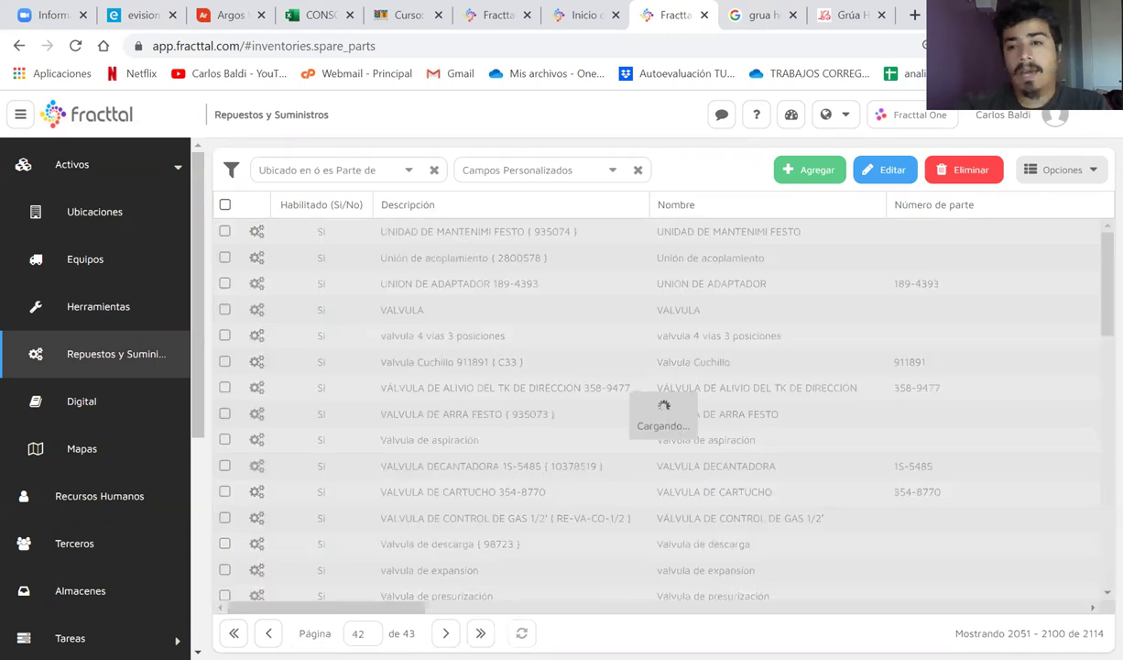
{"action": "left_click", "coordinate": [268, 632]}
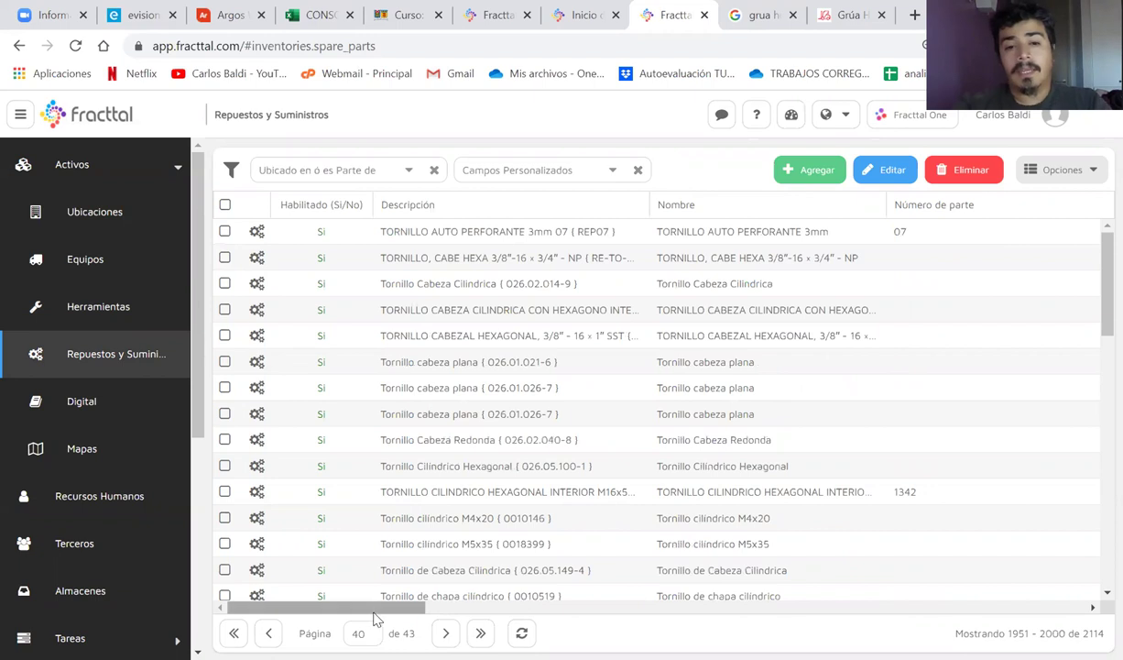
{"action": "left_click", "coordinate": [267, 632]}
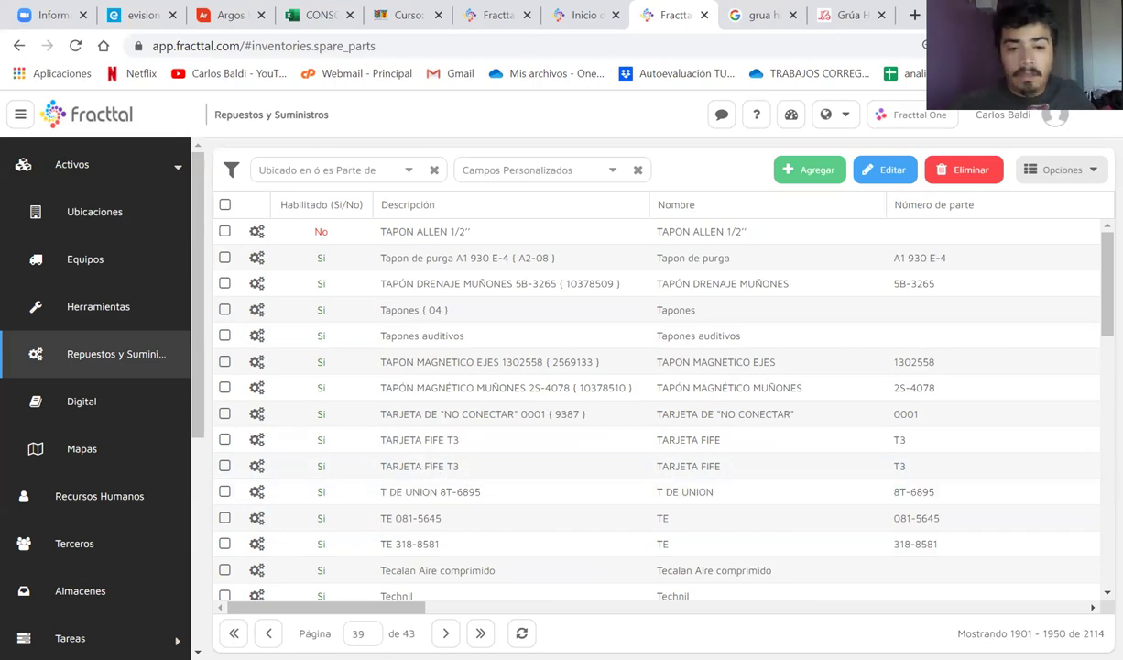
{"action": "left_click", "coordinate": [269, 633]}
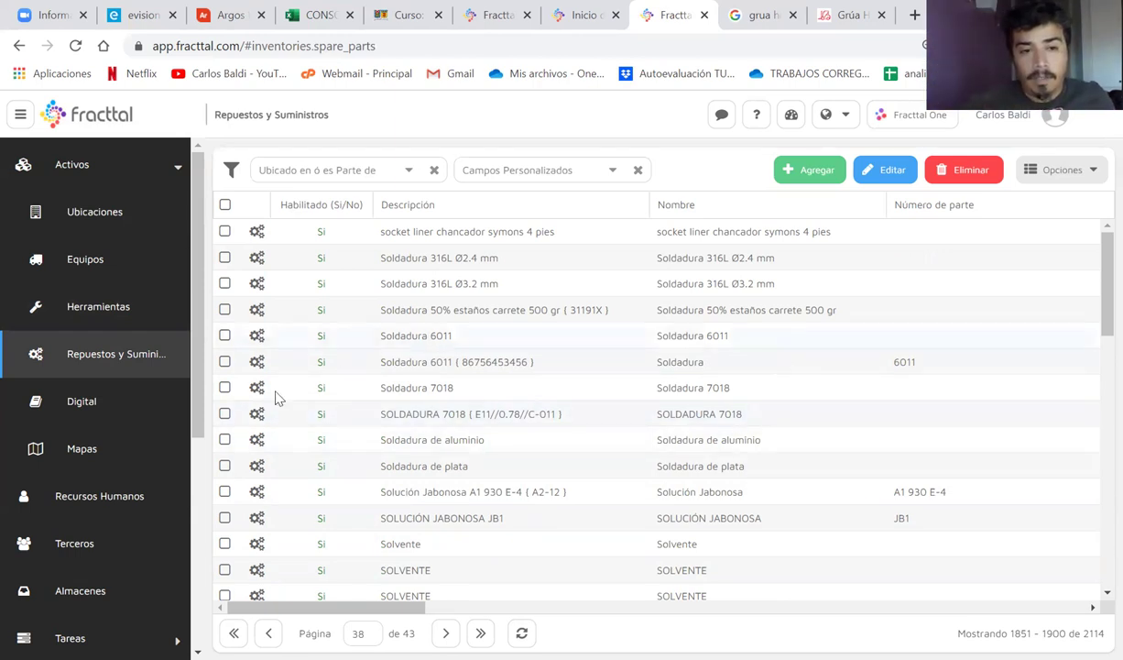
Step: View the Digital and Mapas lists, looking at the blank form for a new map and closing it without entering data
{"action": "left_click", "coordinate": [75, 399]}
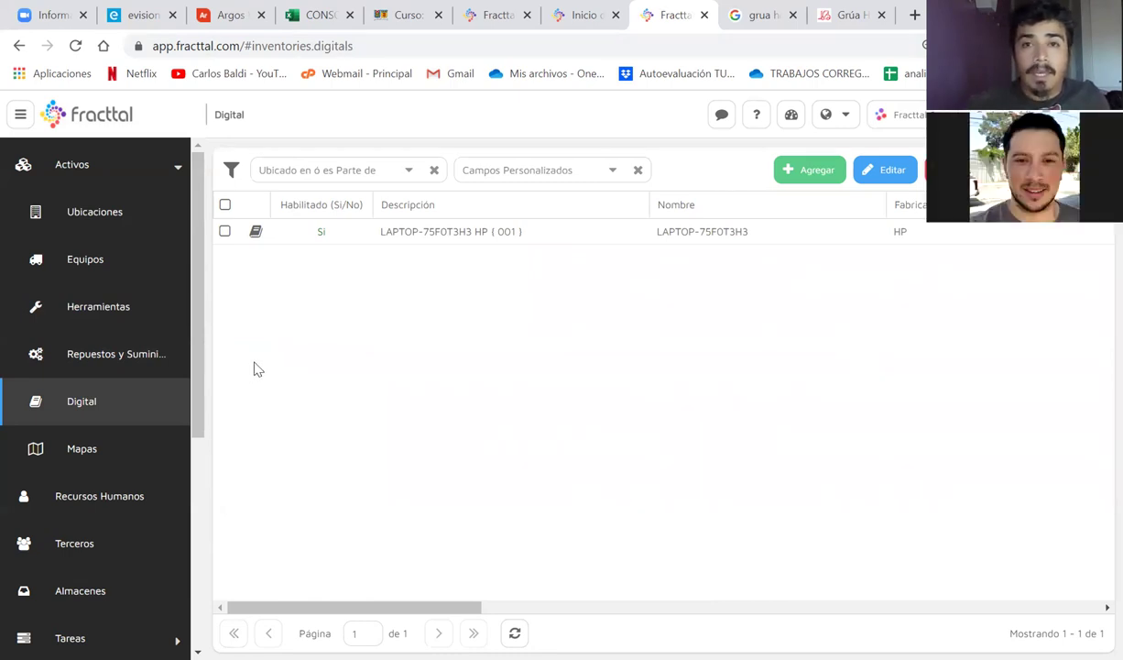
{"action": "left_click", "coordinate": [93, 452]}
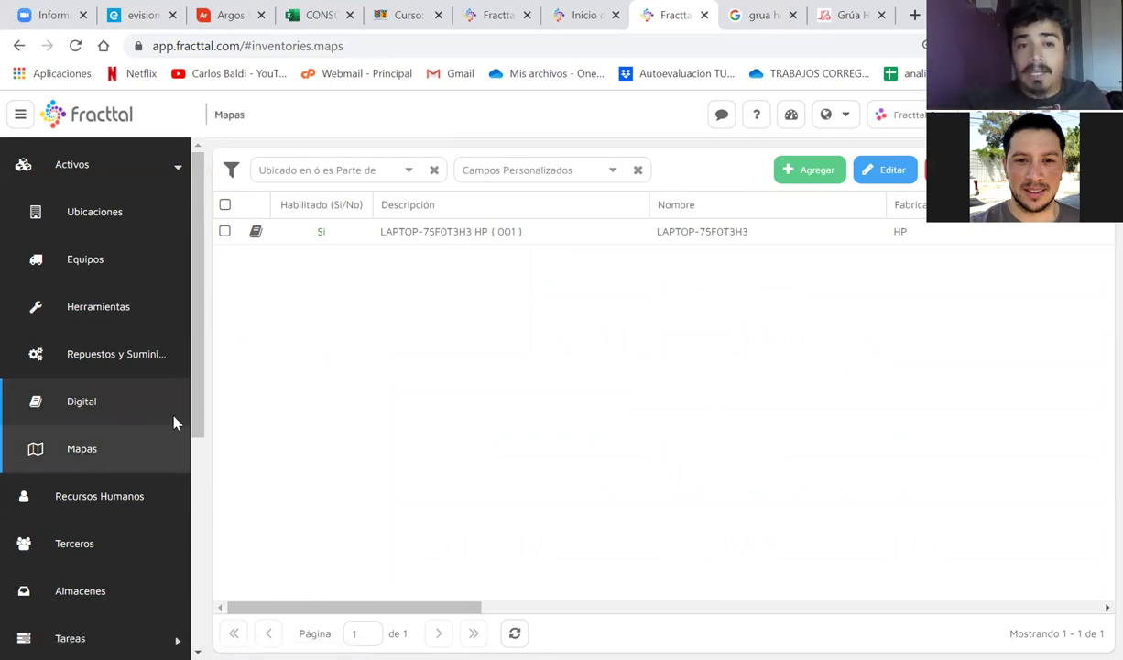
{"action": "left_click", "coordinate": [793, 181]}
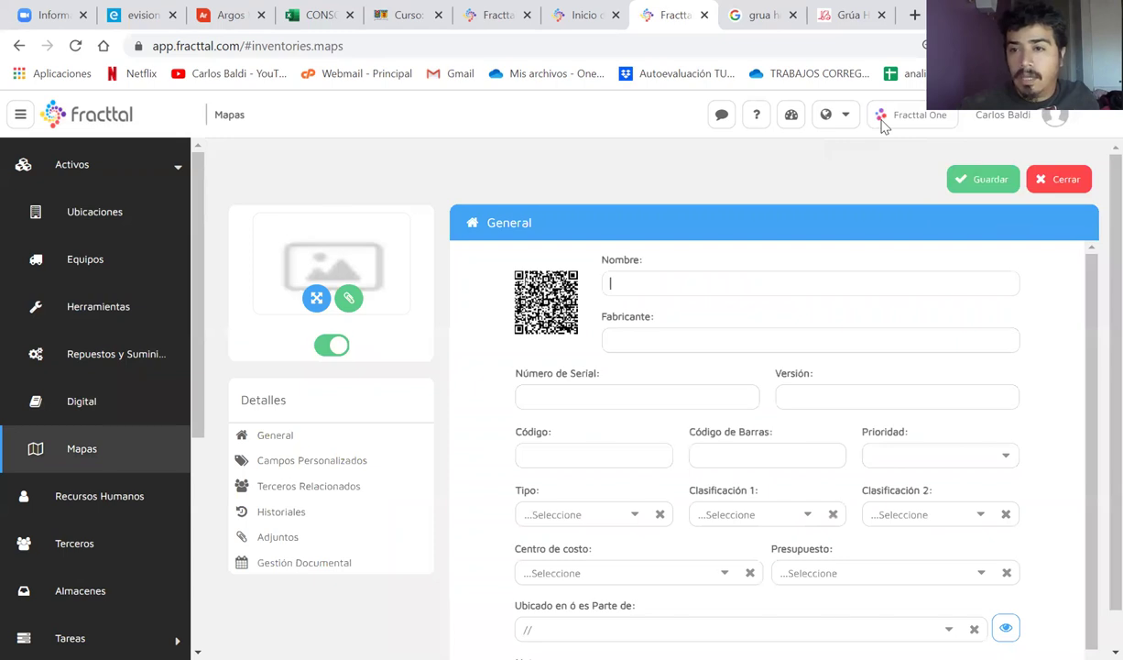
{"action": "left_click", "coordinate": [1054, 183]}
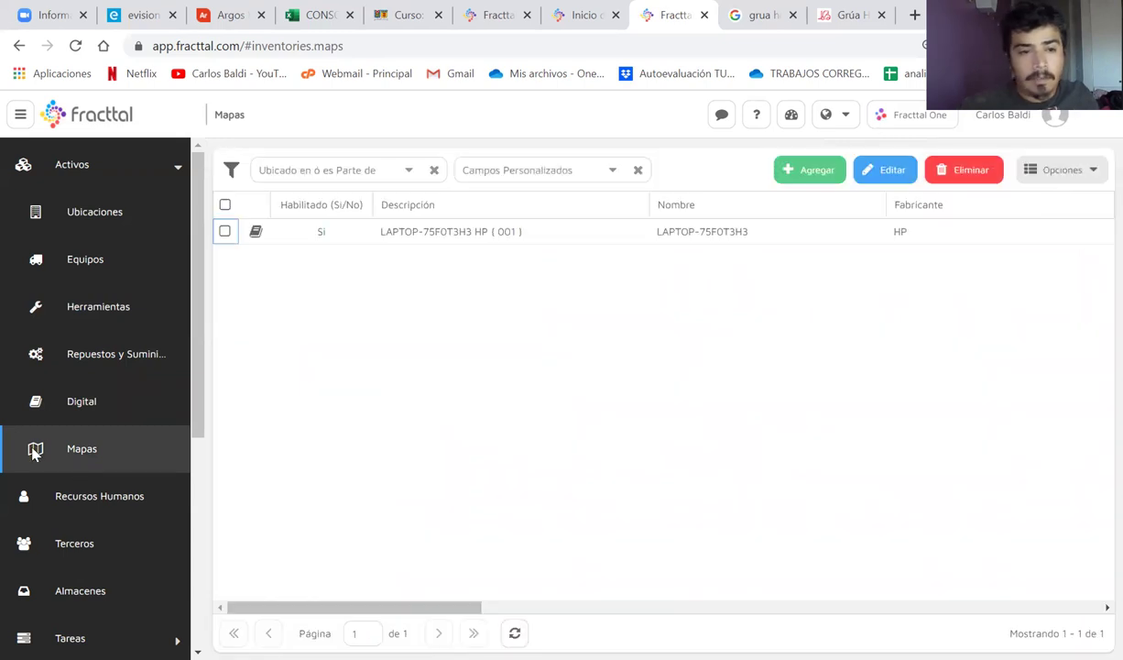
Step: View the Recursos Humanos personnel list and collapse the Activos group of modules
{"action": "left_click", "coordinate": [100, 504]}
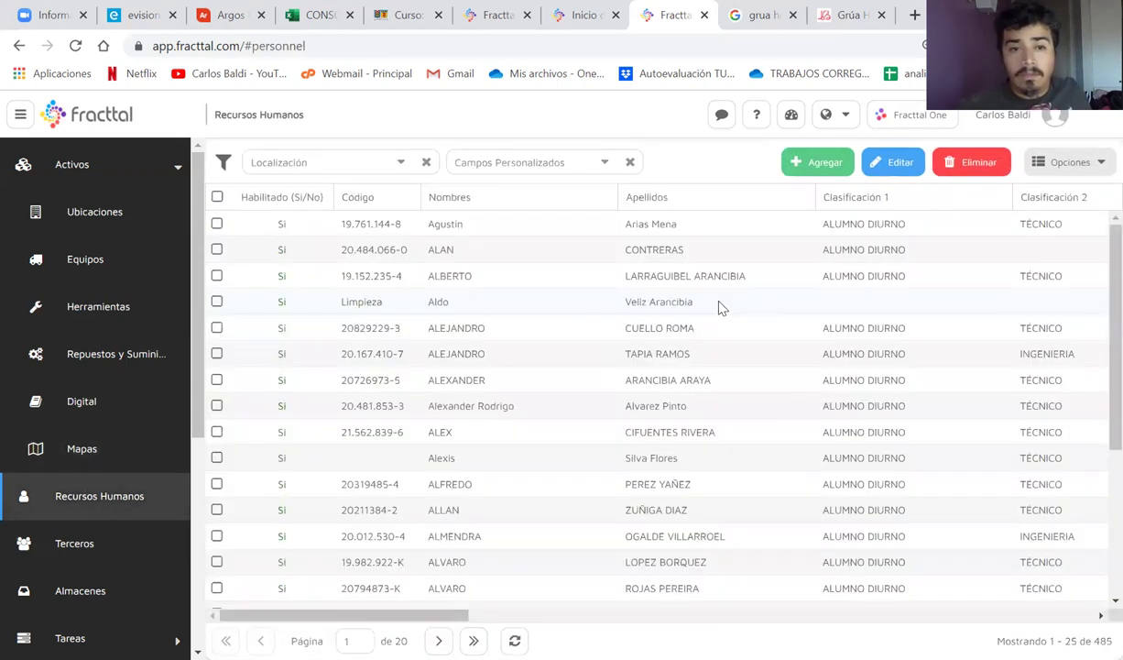
{"action": "left_click", "coordinate": [92, 166]}
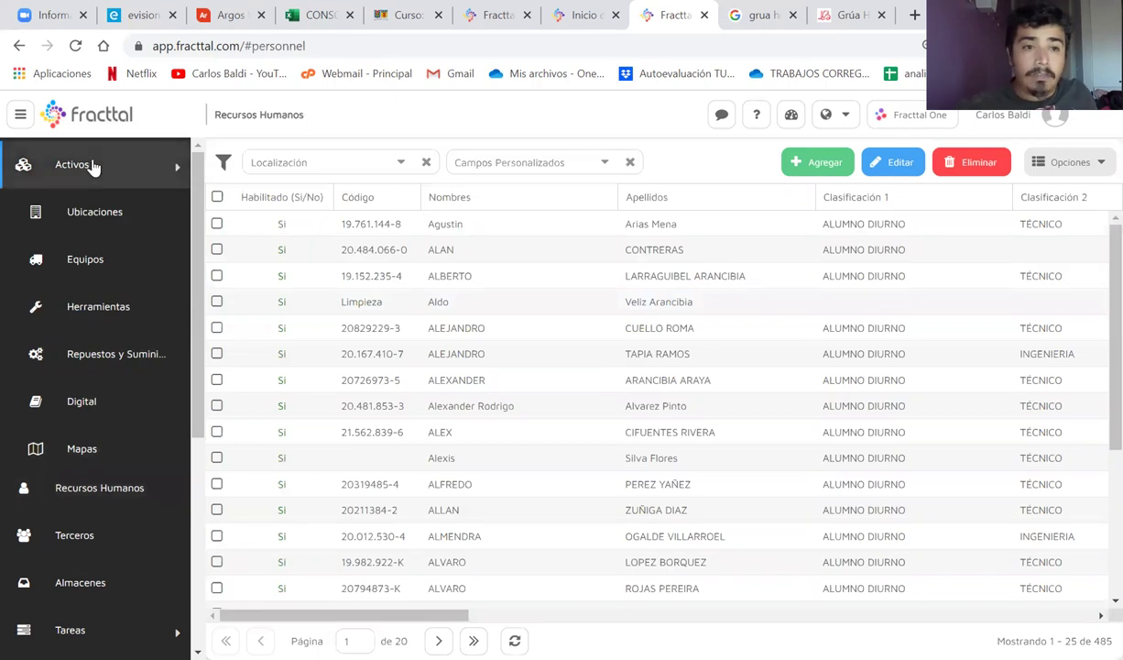
{"action": "left_click", "coordinate": [118, 177]}
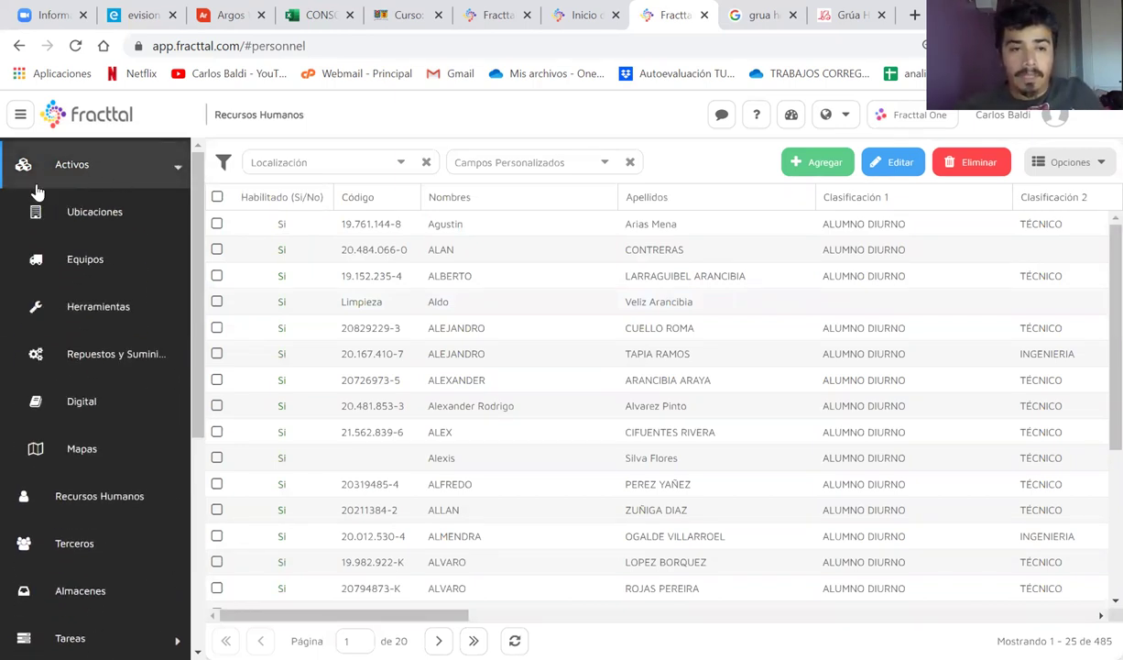
{"action": "left_click", "coordinate": [78, 179]}
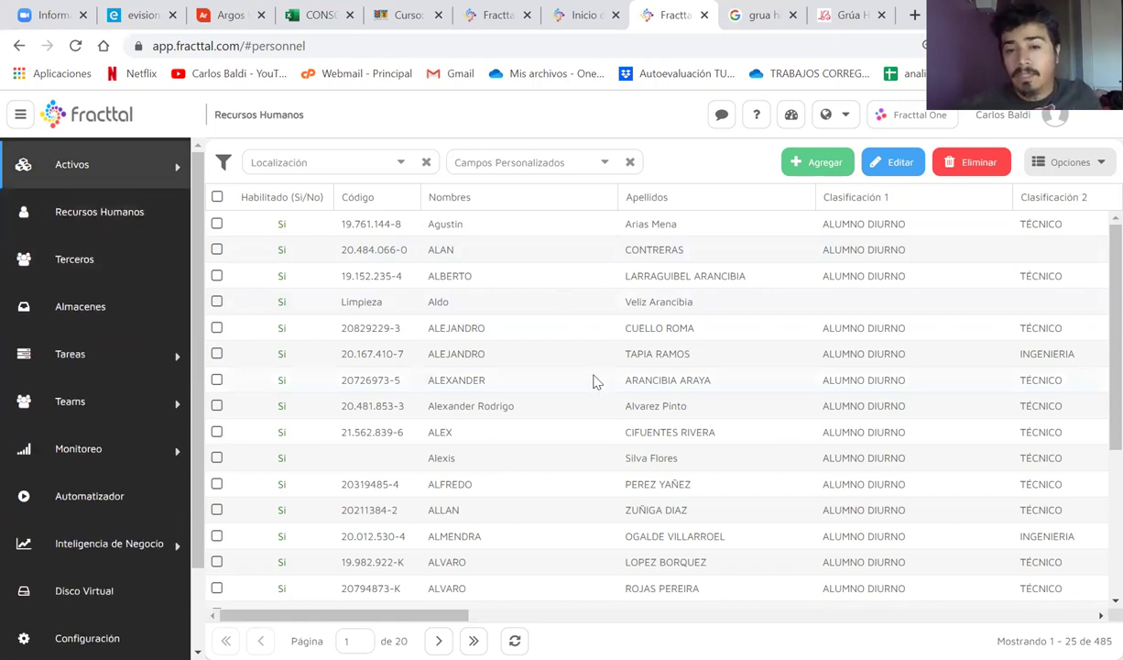
{"action": "scroll", "coordinate": [593, 381], "scroll_direction": "down", "scroll_amount": 1}
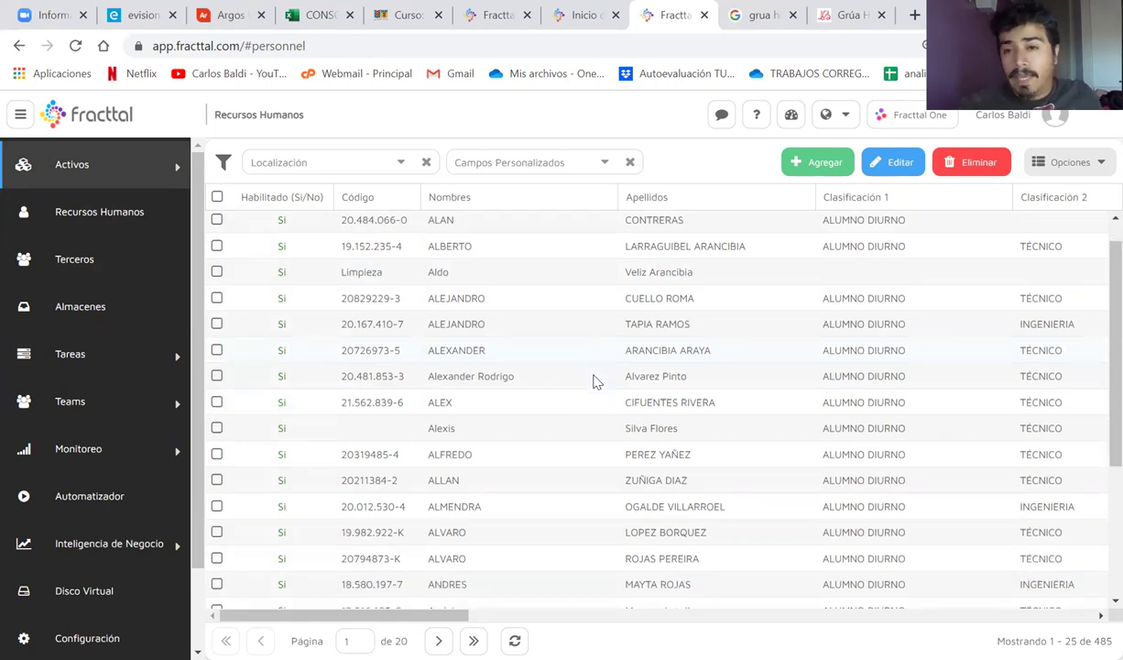
Step: Look through the rest of the first Recursos Humanos page and open the Terceros list
{"action": "scroll", "coordinate": [593, 381], "scroll_direction": "down", "scroll_amount": 2}
{"action": "scroll", "coordinate": [593, 381], "scroll_direction": "up", "scroll_amount": 1}
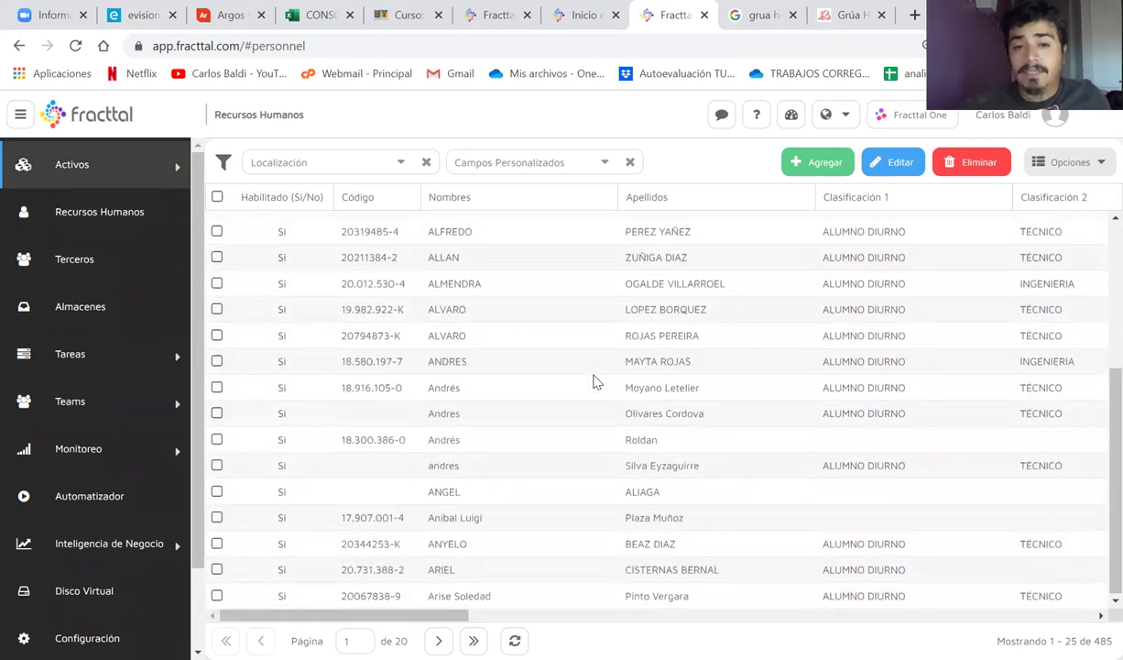
{"action": "left_click", "coordinate": [92, 252]}
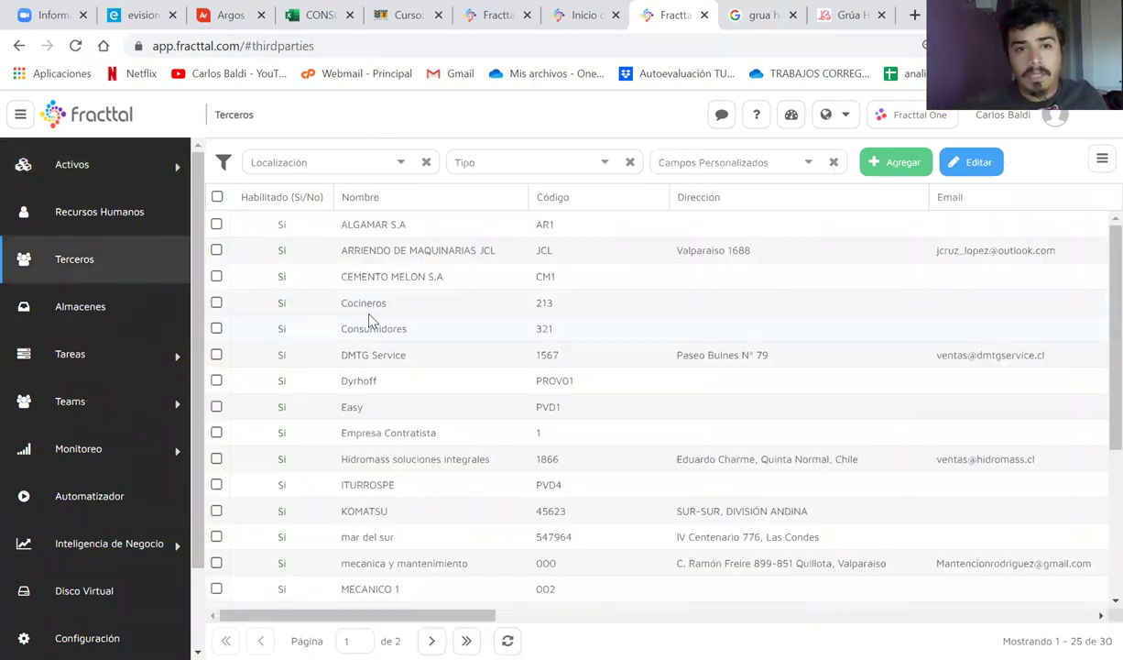
Step: Start a new third party with the code TOY-012 and the name TOYOTA
{"action": "left_click", "coordinate": [877, 164]}
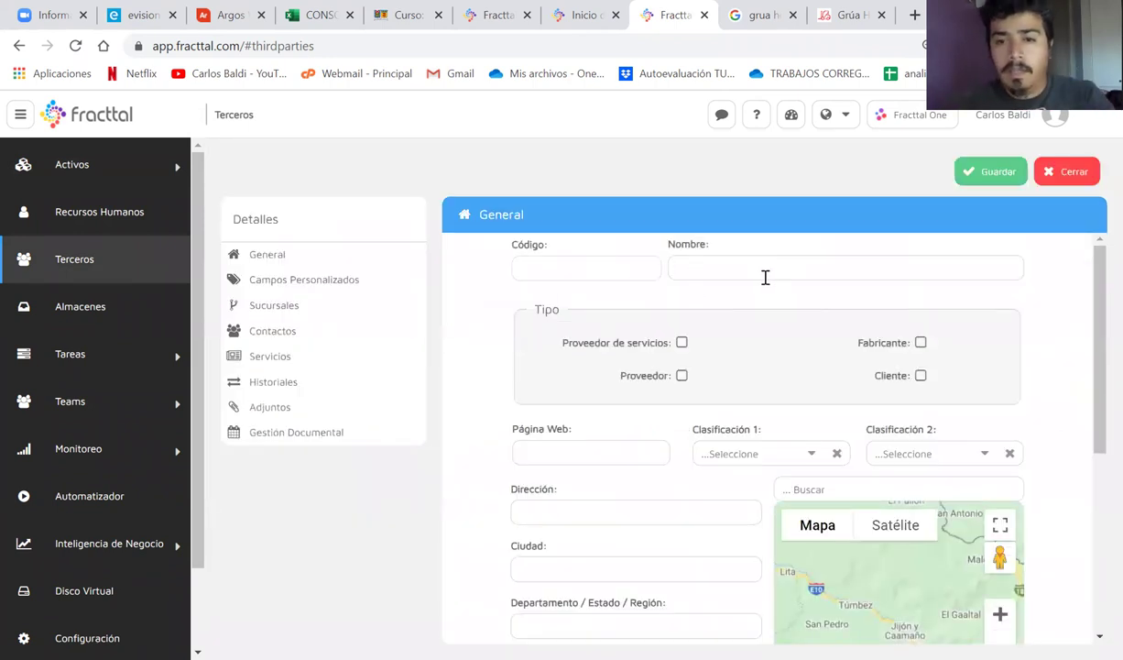
{"action": "left_click", "coordinate": [733, 266]}
{"action": "left_click", "coordinate": [593, 267]}
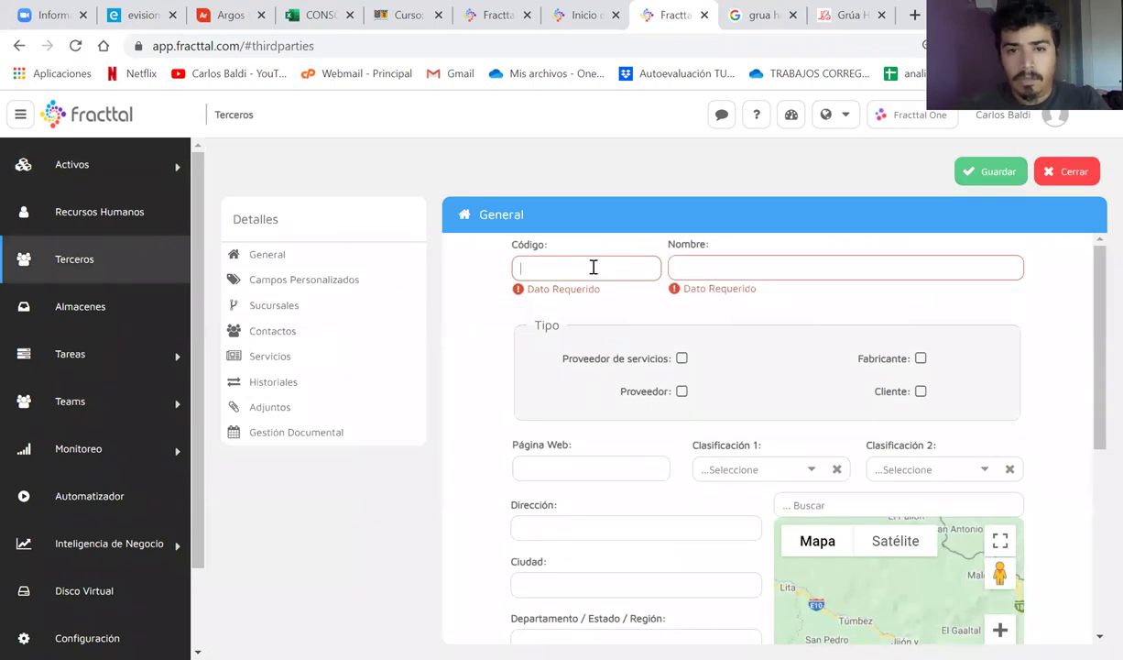
{"action": "type", "text": "tOY"}
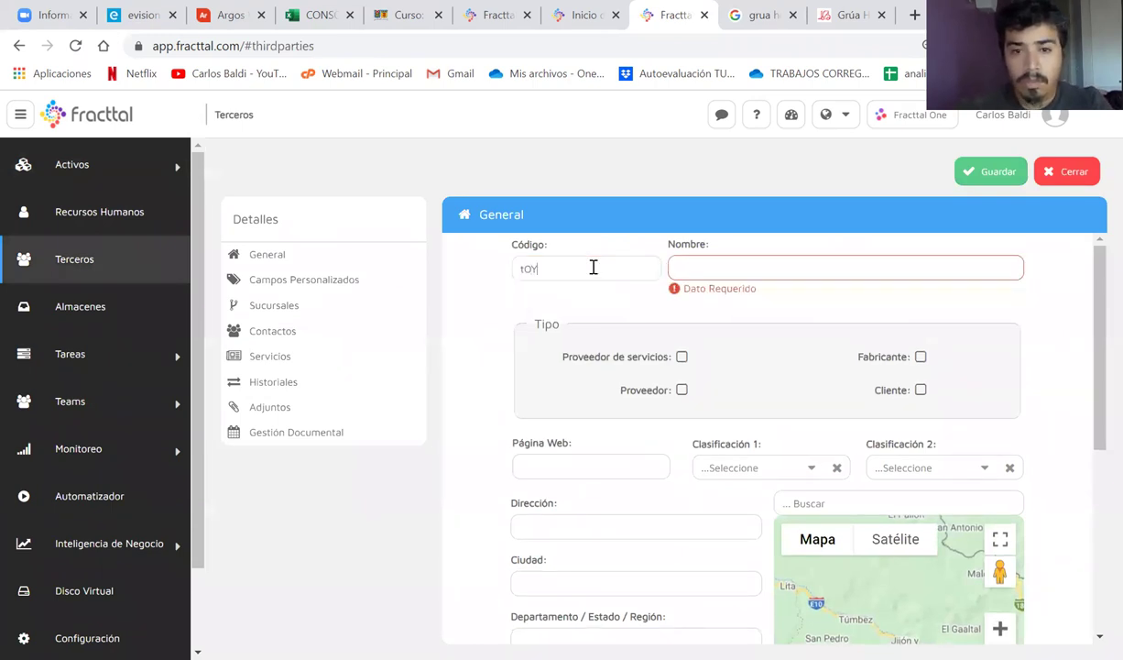
{"action": "type", "text": "TOY-012"}
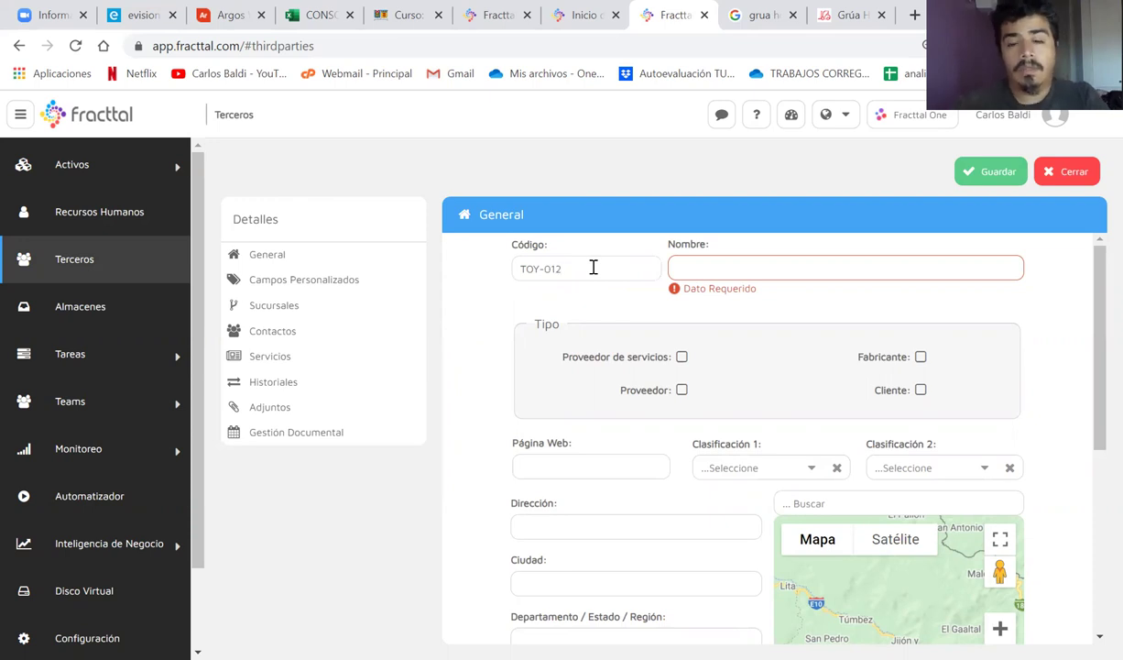
{"action": "left_click", "coordinate": [707, 269]}
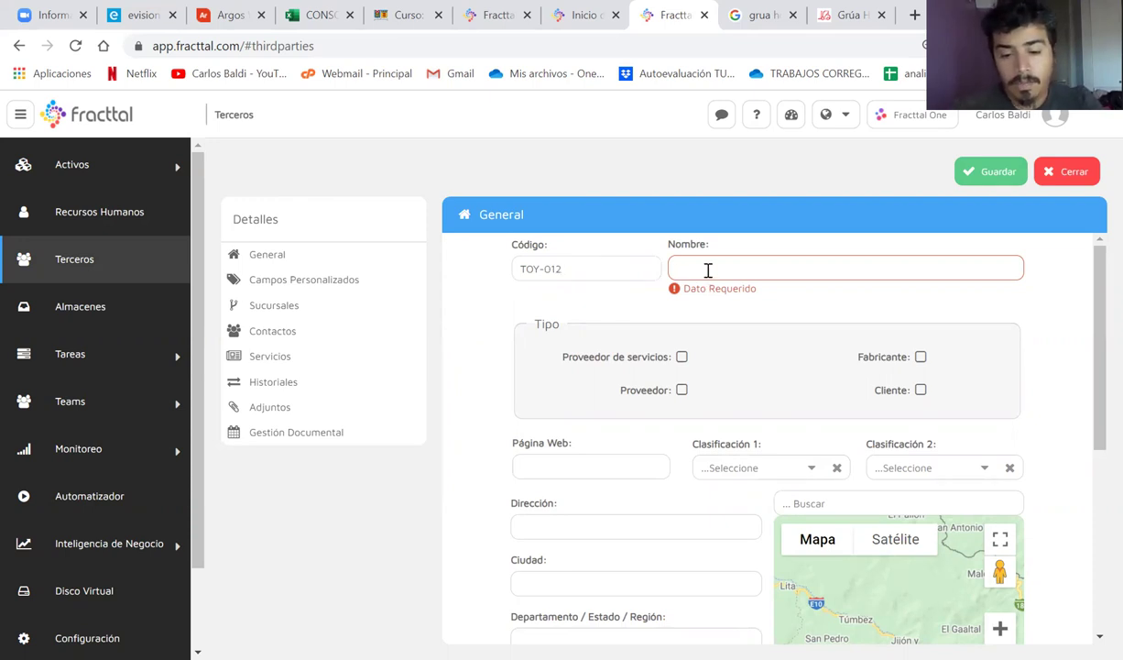
{"action": "type", "text": "TOYO"}
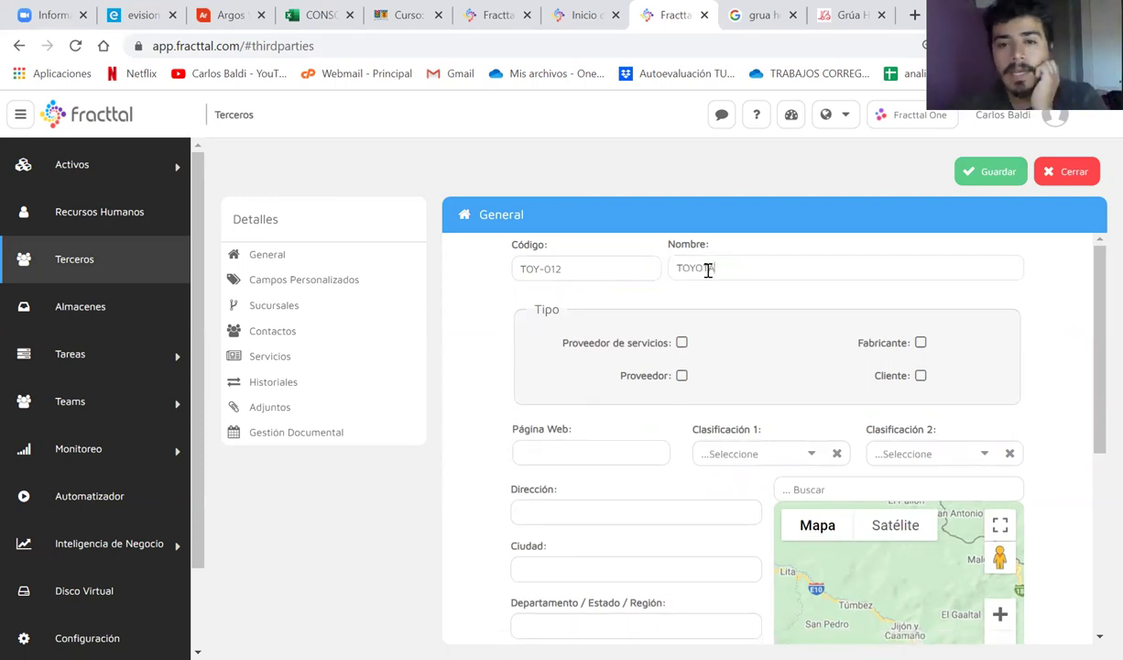
{"action": "type", "text": "TA"}
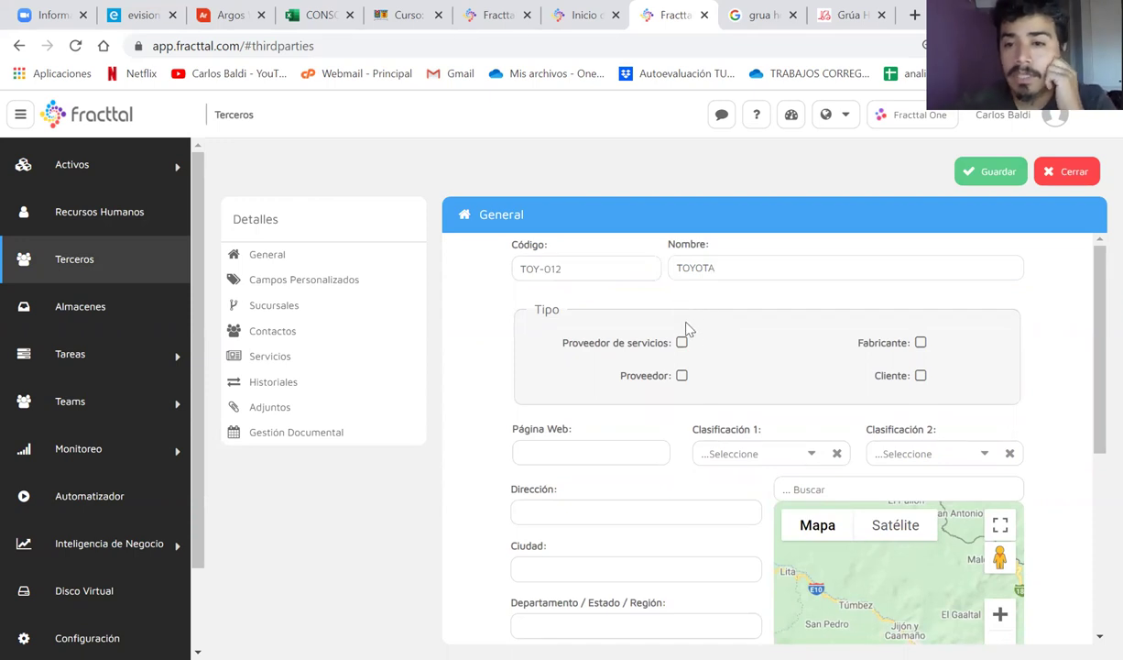
Step: Set the new third party's type to Fabricante, save the record and return to the Terceros list
{"action": "left_click", "coordinate": [921, 343]}
{"action": "left_click", "coordinate": [622, 458]}
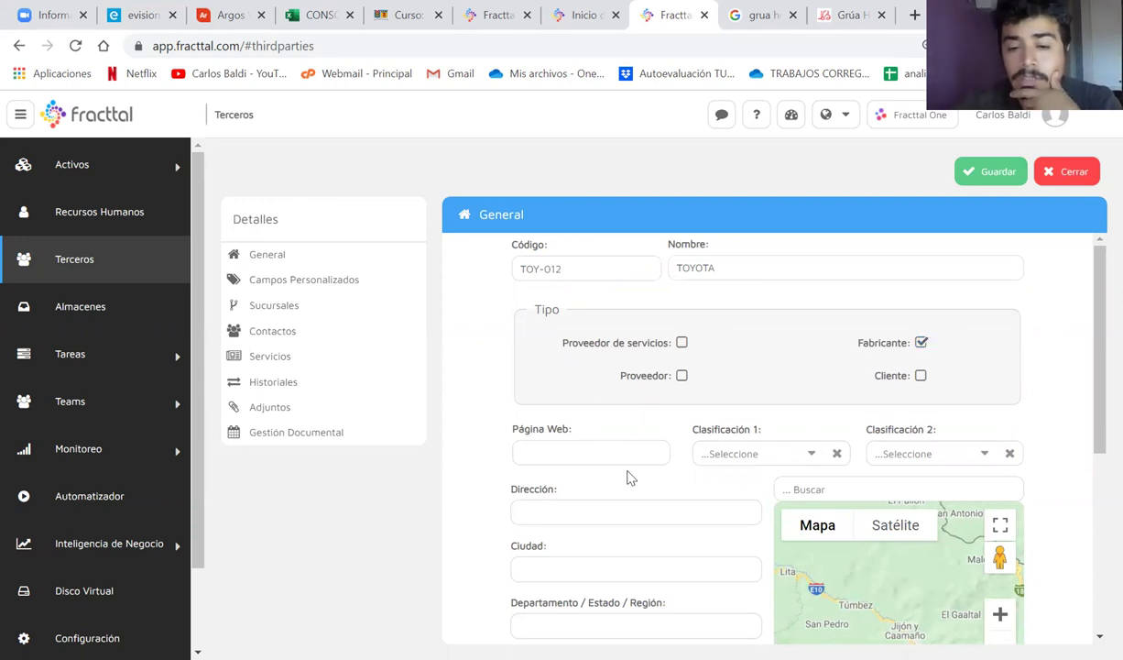
{"action": "scroll", "coordinate": [630, 477], "scroll_direction": "down", "scroll_amount": 1}
{"action": "scroll", "coordinate": [630, 478], "scroll_direction": "down", "scroll_amount": 3}
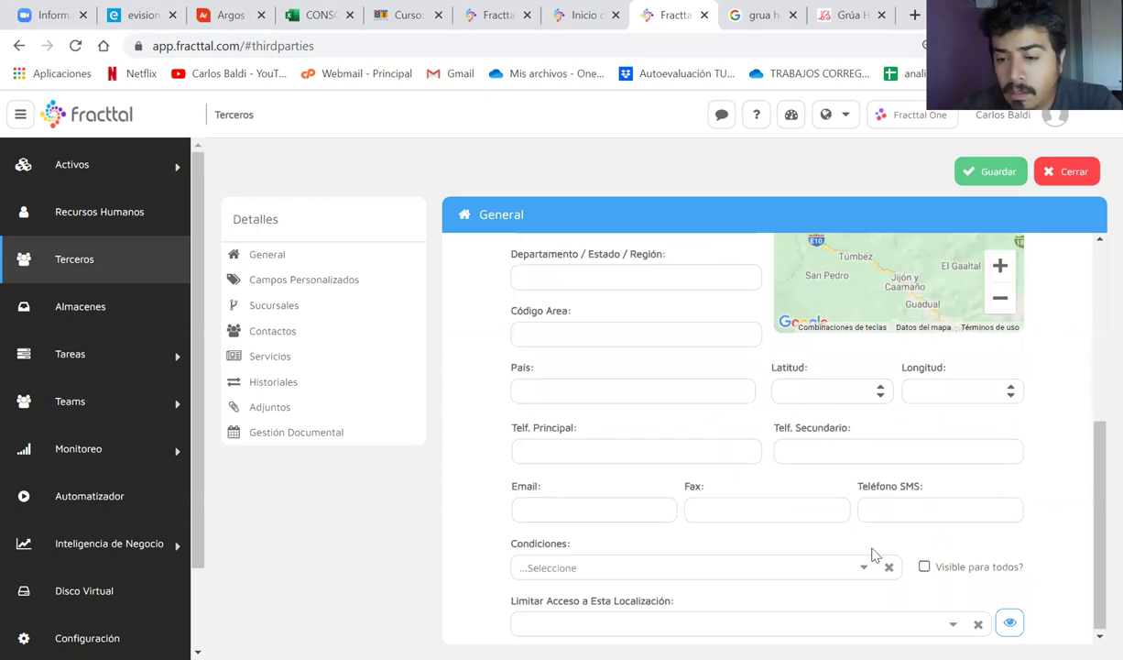
{"action": "scroll", "coordinate": [797, 415], "scroll_direction": "up", "scroll_amount": 5}
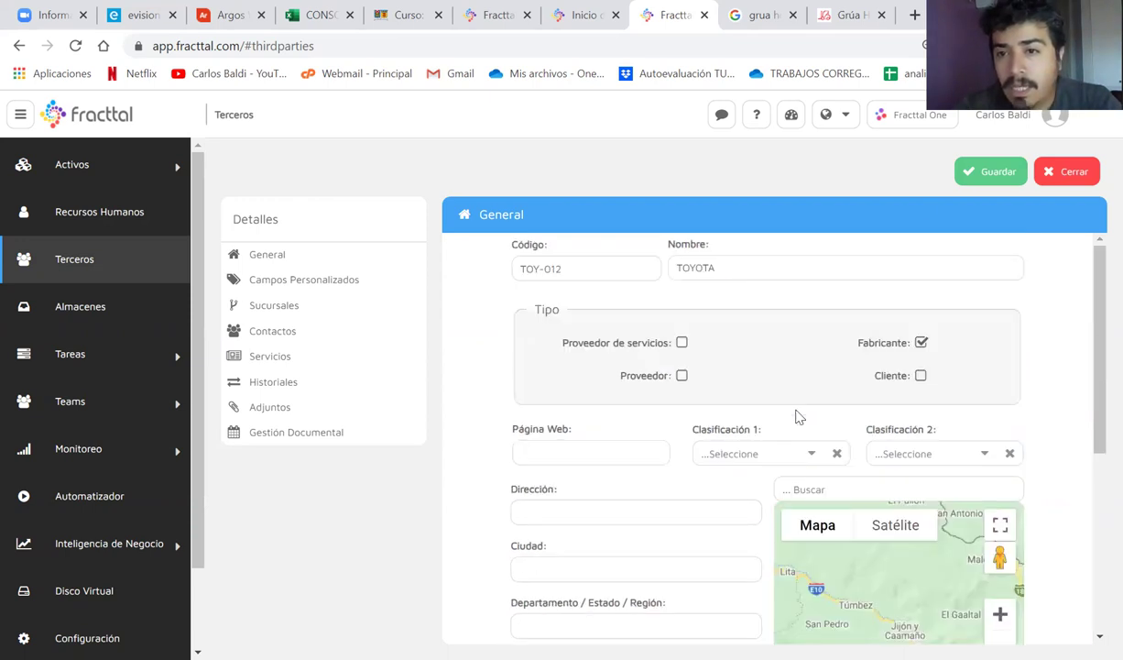
{"action": "left_click", "coordinate": [975, 174]}
{"action": "left_click", "coordinate": [251, 174]}
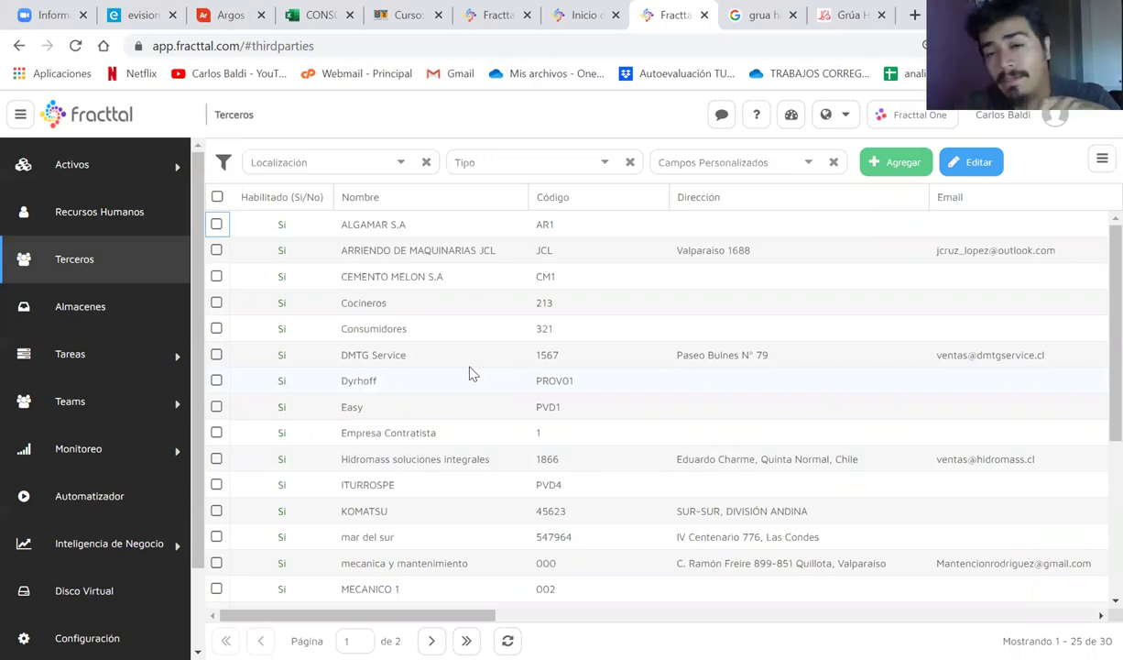
Step: Open the TOYOTA record from the Terceros list for editing and review its general data fields
{"action": "scroll", "coordinate": [469, 373], "scroll_direction": "down", "scroll_amount": 3}
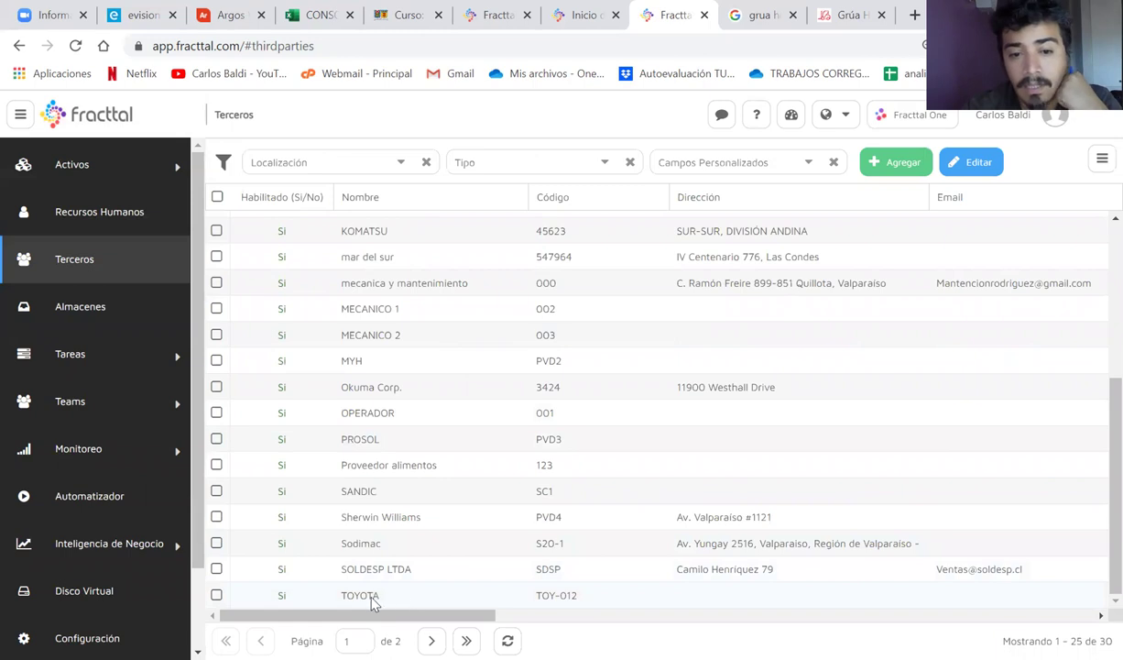
{"action": "right_click", "coordinate": [762, 597]}
{"action": "left_click", "coordinate": [690, 611]}
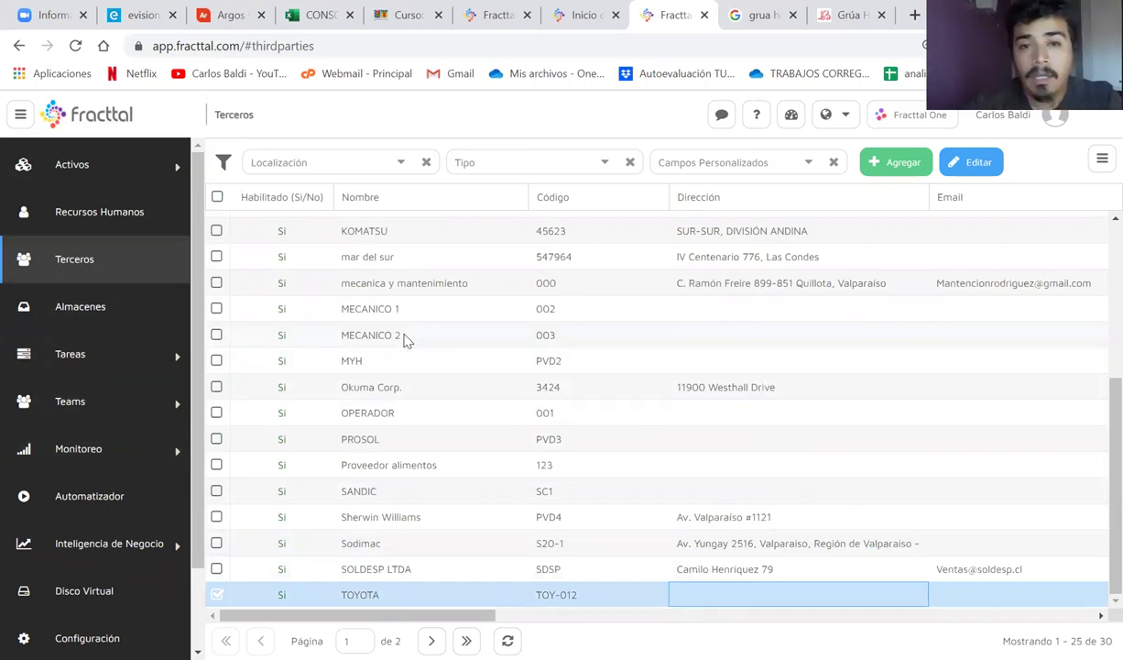
{"action": "left_click", "coordinate": [959, 159]}
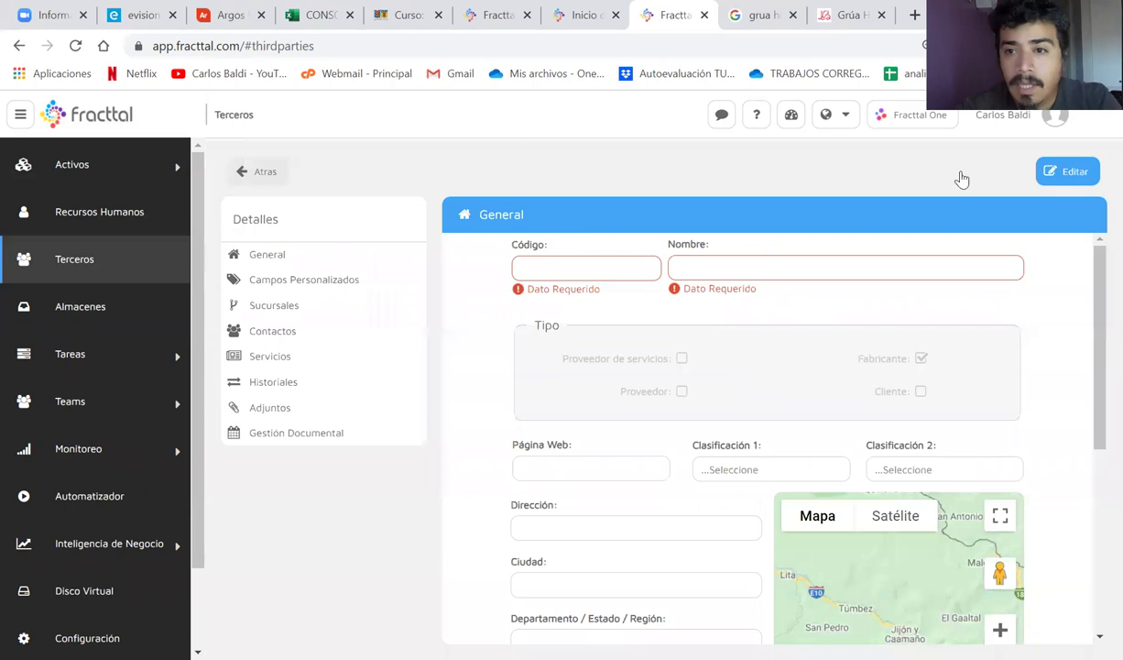
{"action": "scroll", "coordinate": [634, 507], "scroll_direction": "down", "scroll_amount": 3}
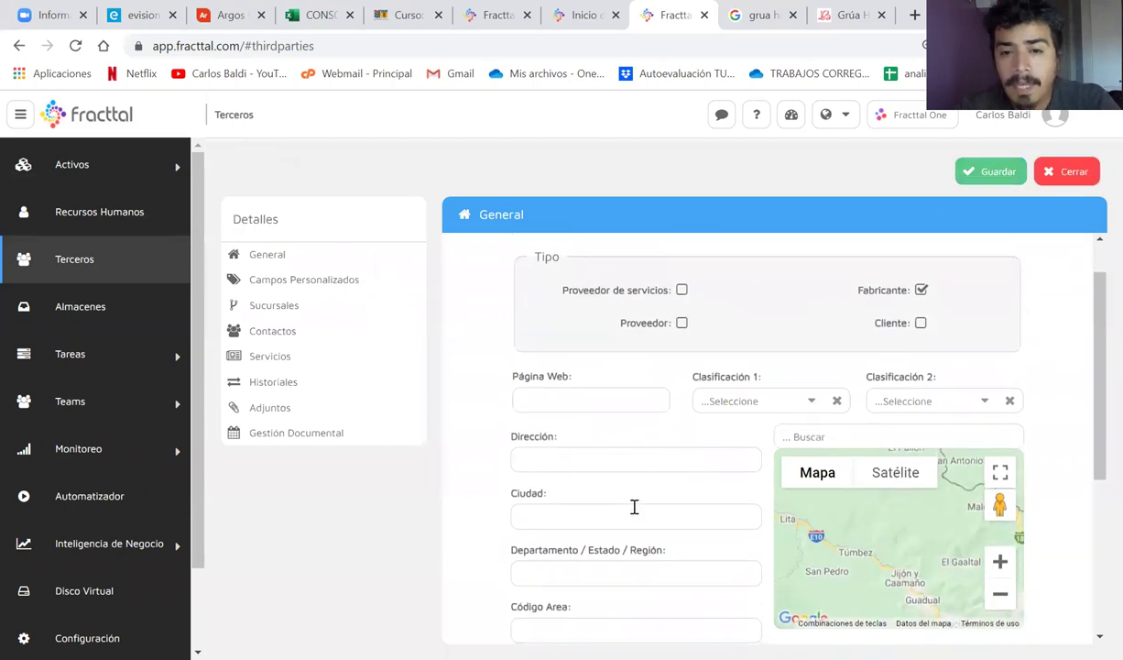
{"action": "scroll", "coordinate": [635, 511], "scroll_direction": "down", "scroll_amount": 1}
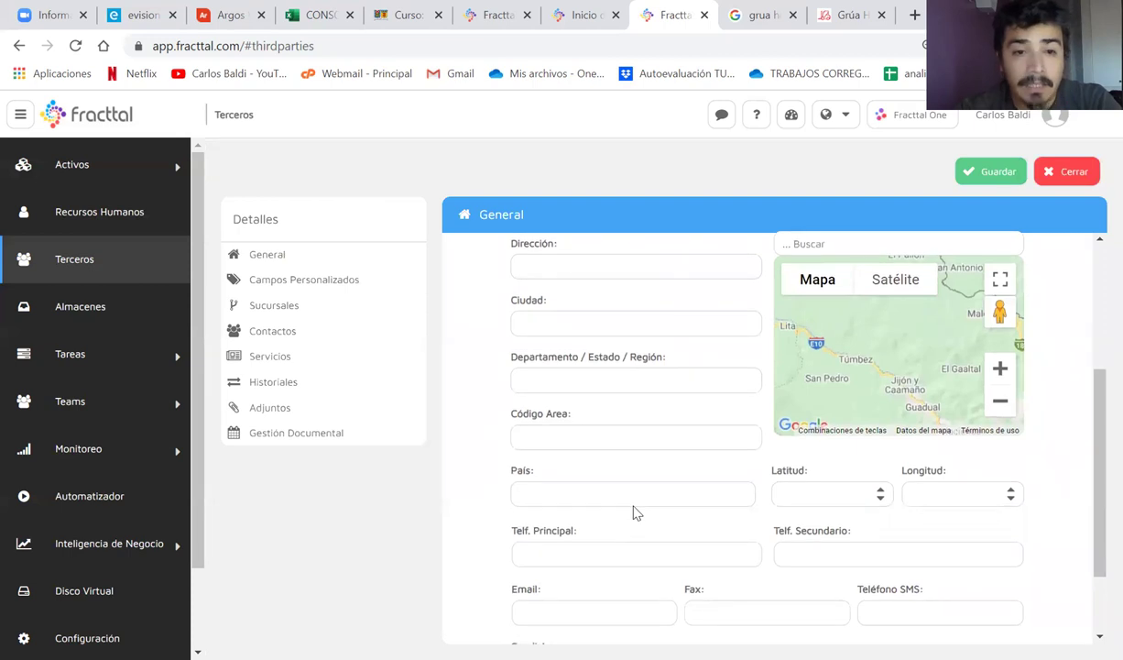
{"action": "scroll", "coordinate": [634, 511], "scroll_direction": "down", "scroll_amount": 1}
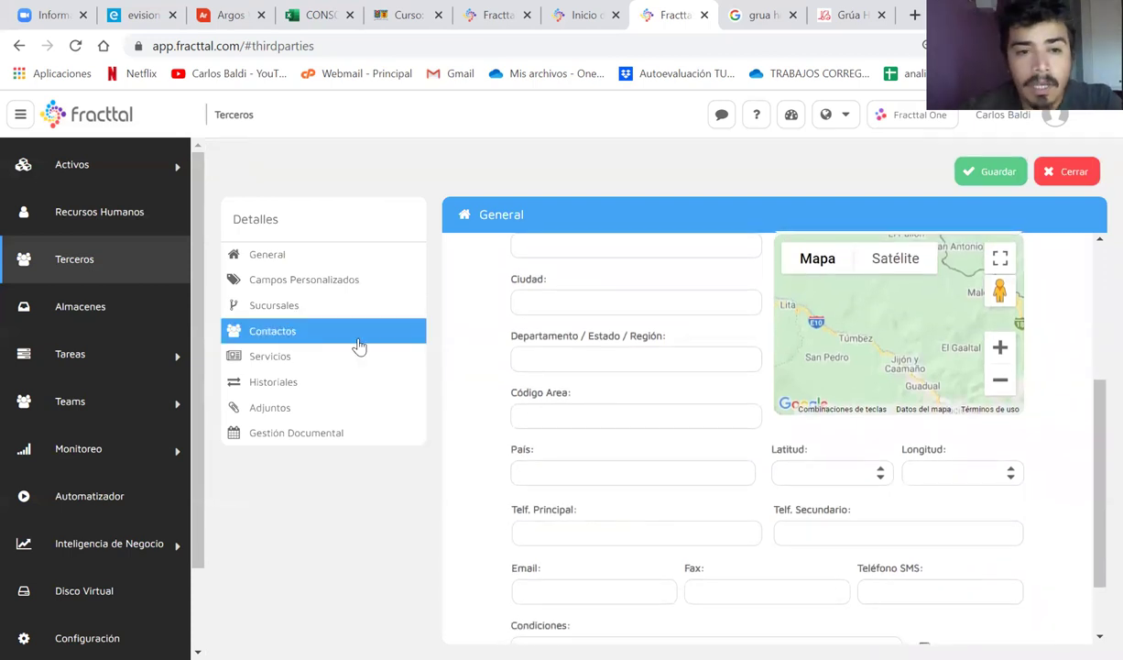
Step: View the TOYOTA record's sections from Sucursales through Gestión Documental, save it and return to the Terceros list
{"action": "left_click", "coordinate": [275, 308]}
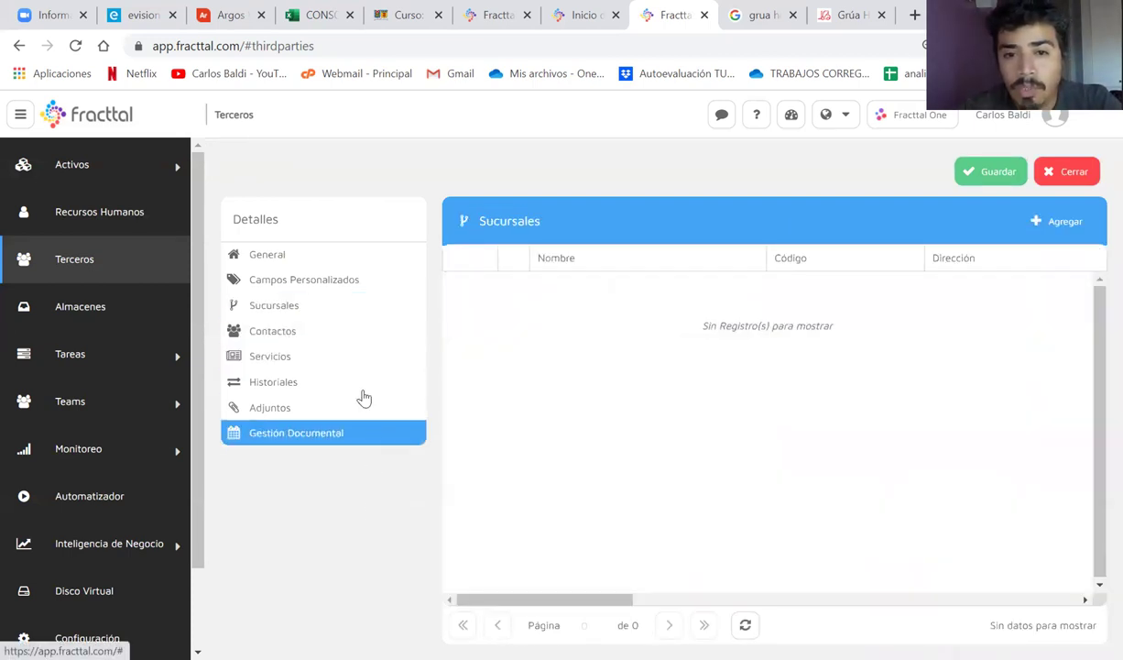
{"action": "left_click", "coordinate": [272, 339]}
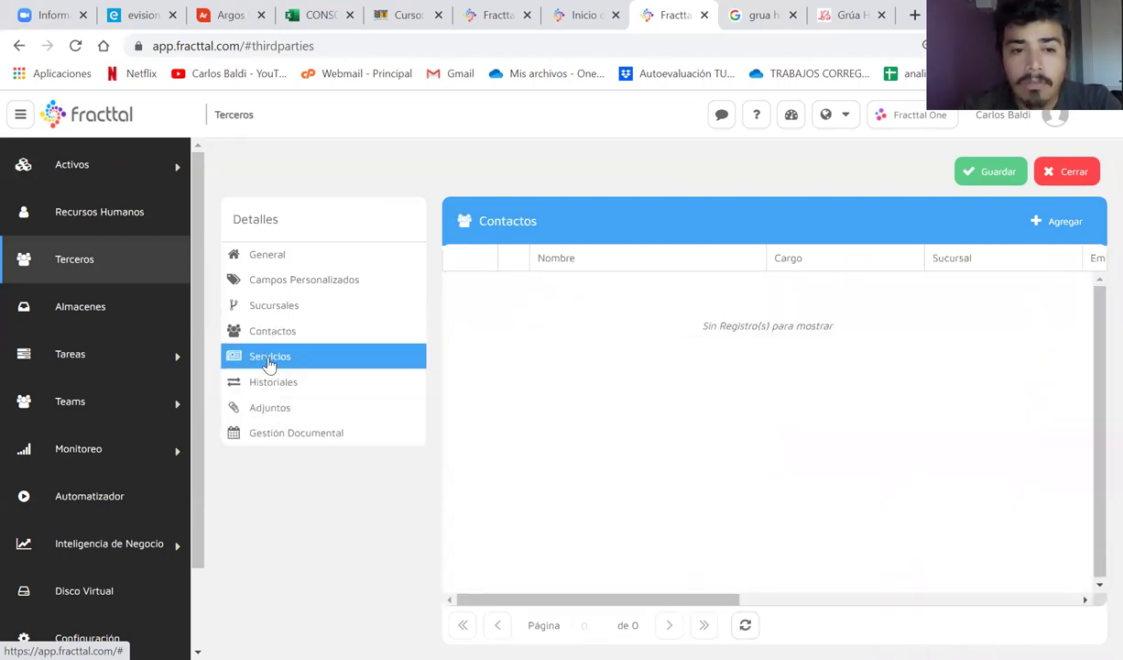
{"action": "left_click", "coordinate": [268, 364]}
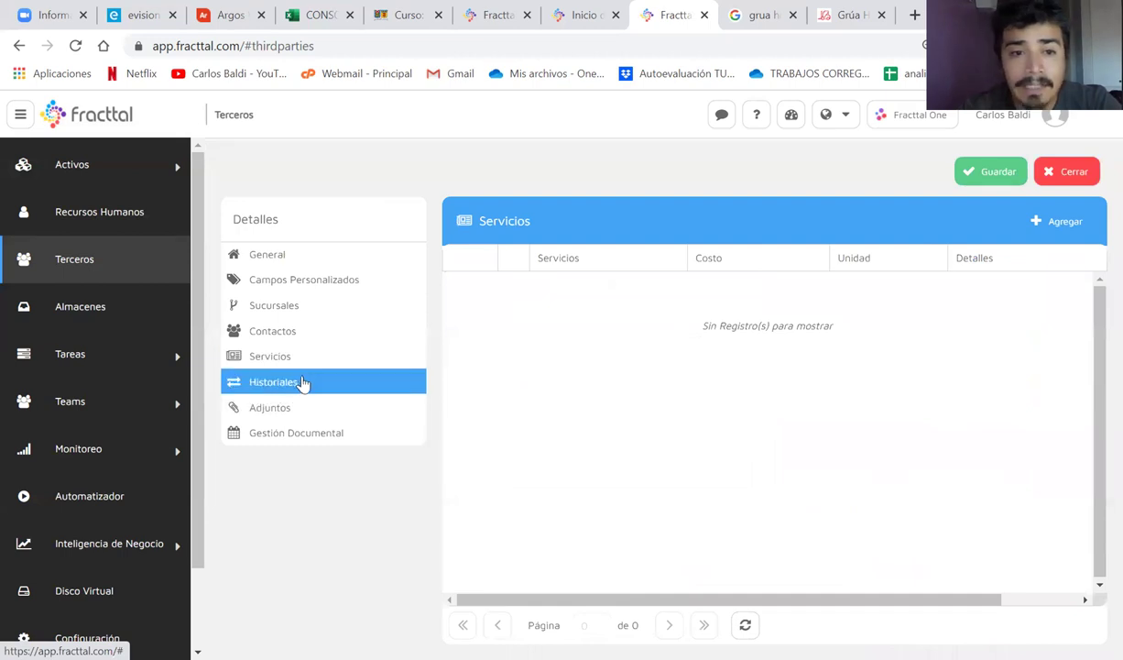
{"action": "left_click", "coordinate": [326, 389]}
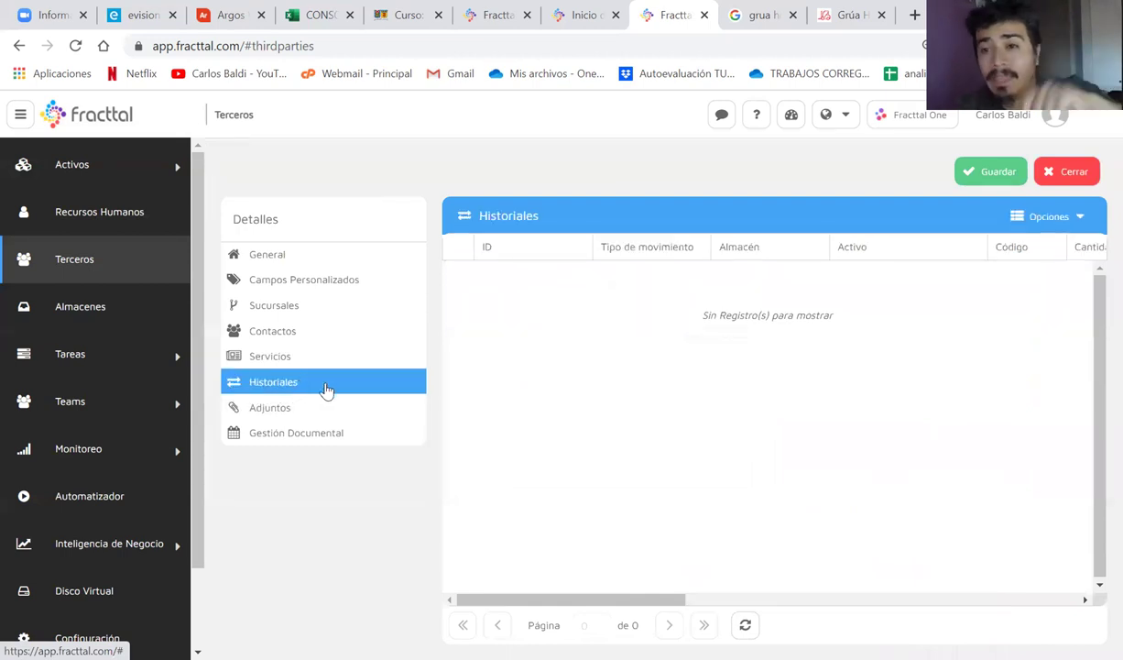
{"action": "left_click", "coordinate": [317, 408]}
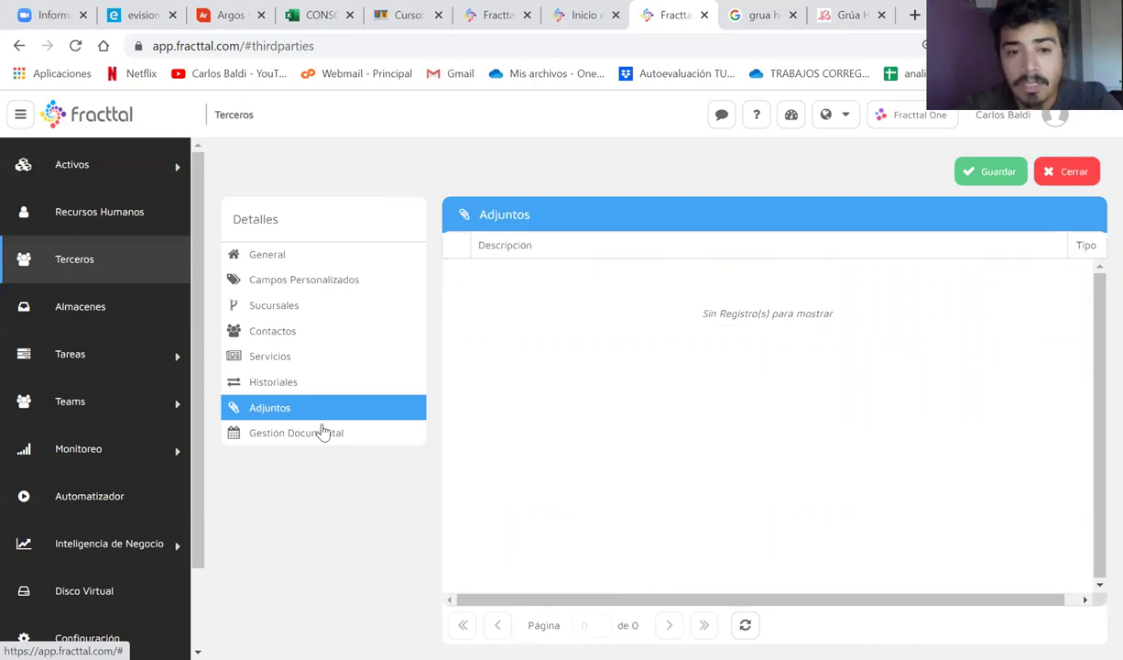
{"action": "left_click", "coordinate": [316, 438]}
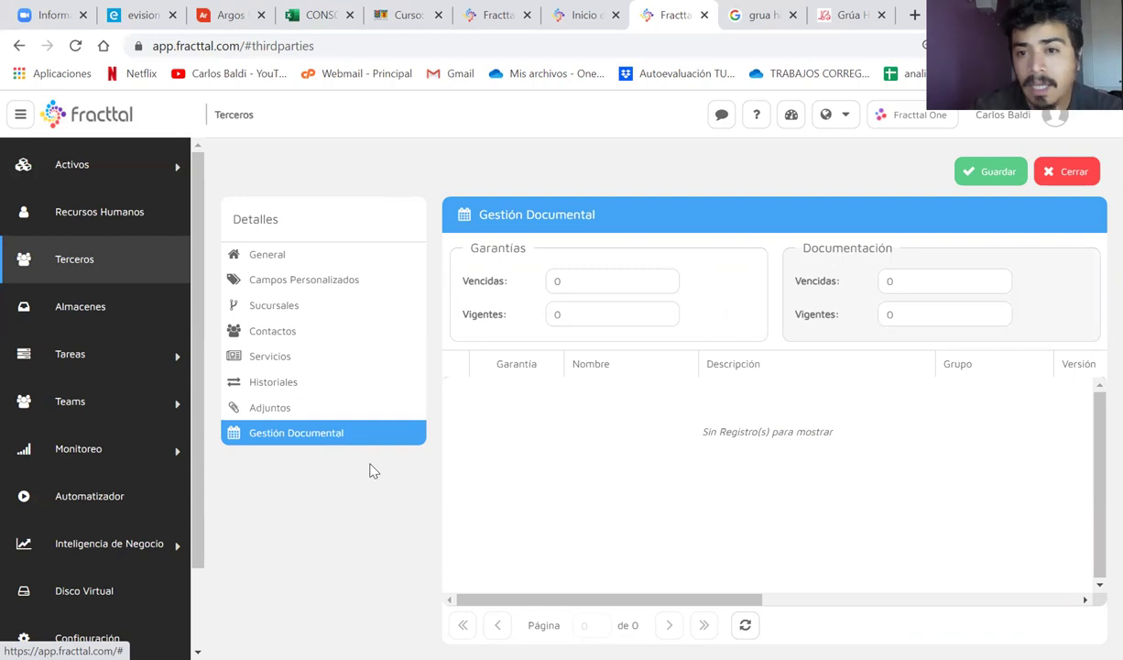
{"action": "left_click", "coordinate": [231, 355]}
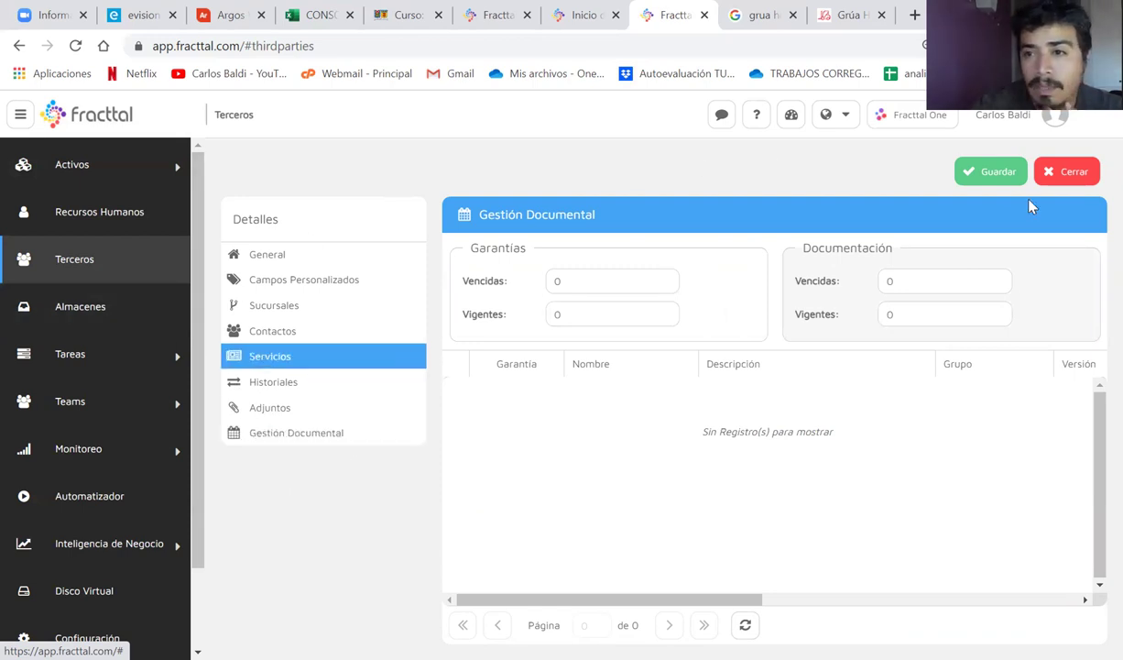
{"action": "left_click", "coordinate": [983, 179]}
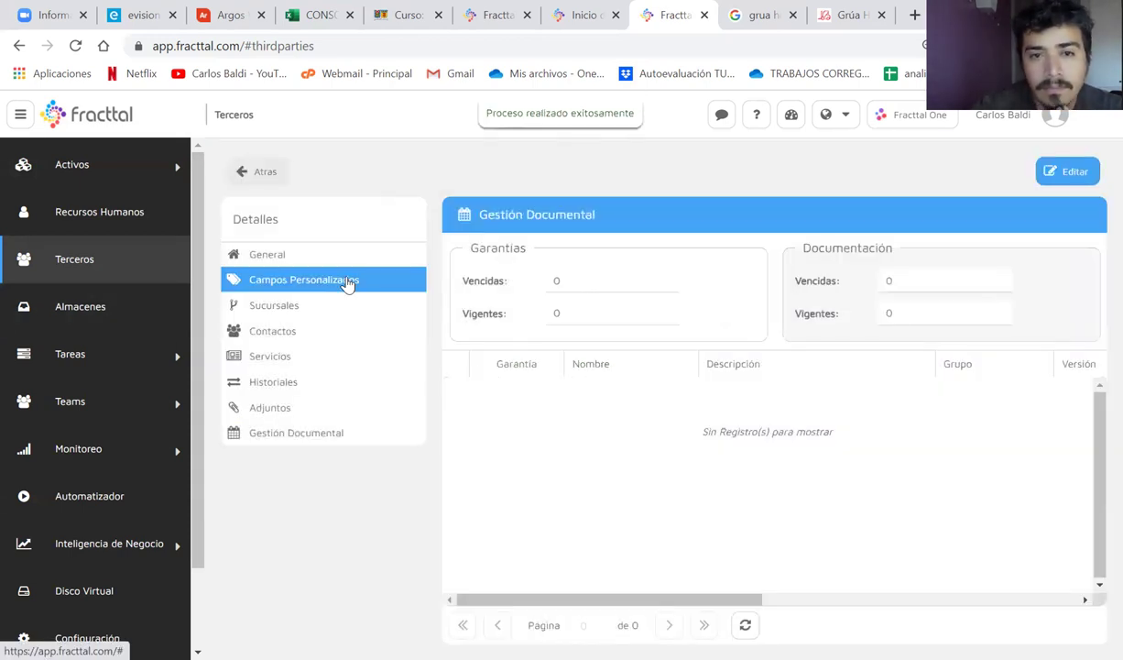
{"action": "left_click", "coordinate": [249, 174]}
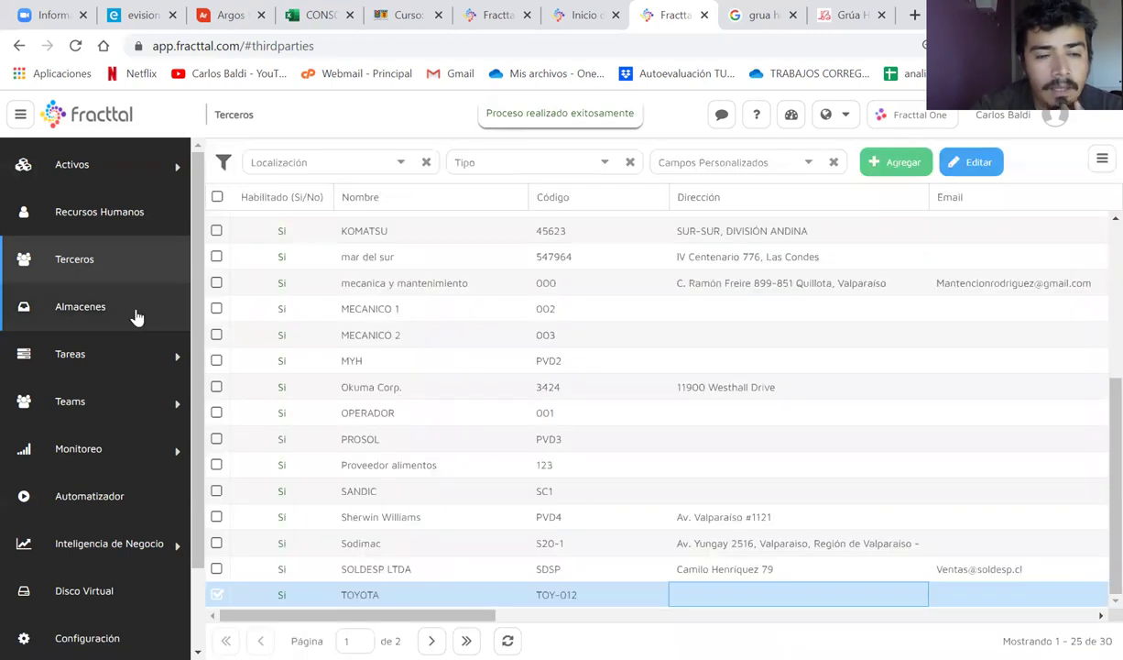
Step: View the Almacenes list down to its last entry, highlighting the Almácen Drillco Tools warehouse
{"action": "left_click", "coordinate": [80, 355]}
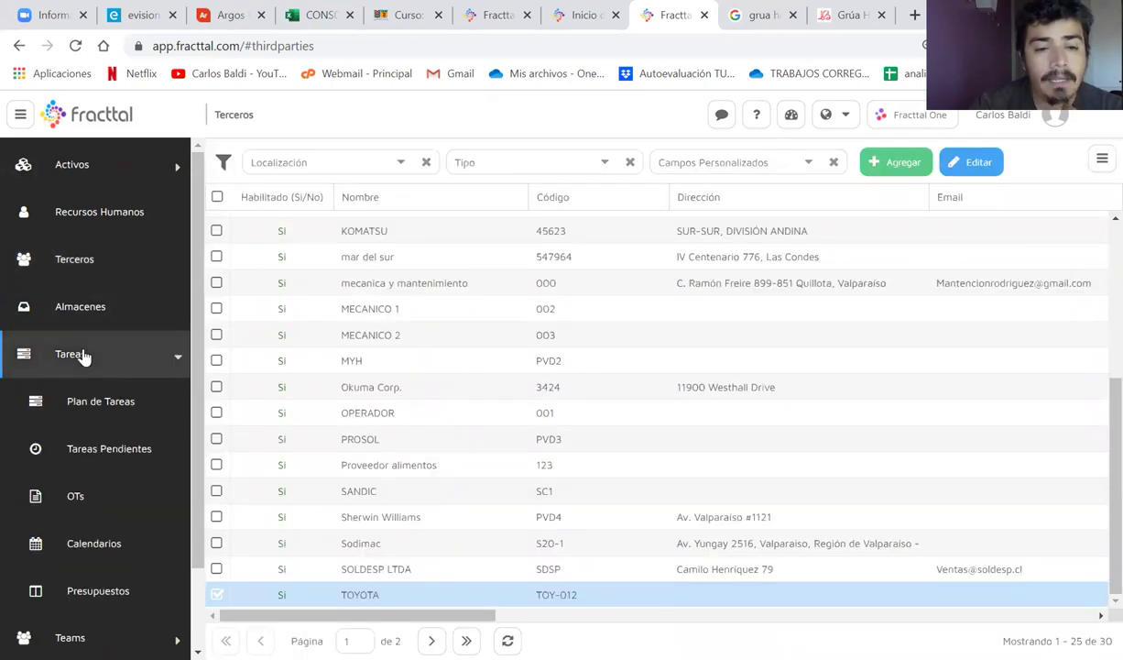
{"action": "left_click", "coordinate": [100, 400]}
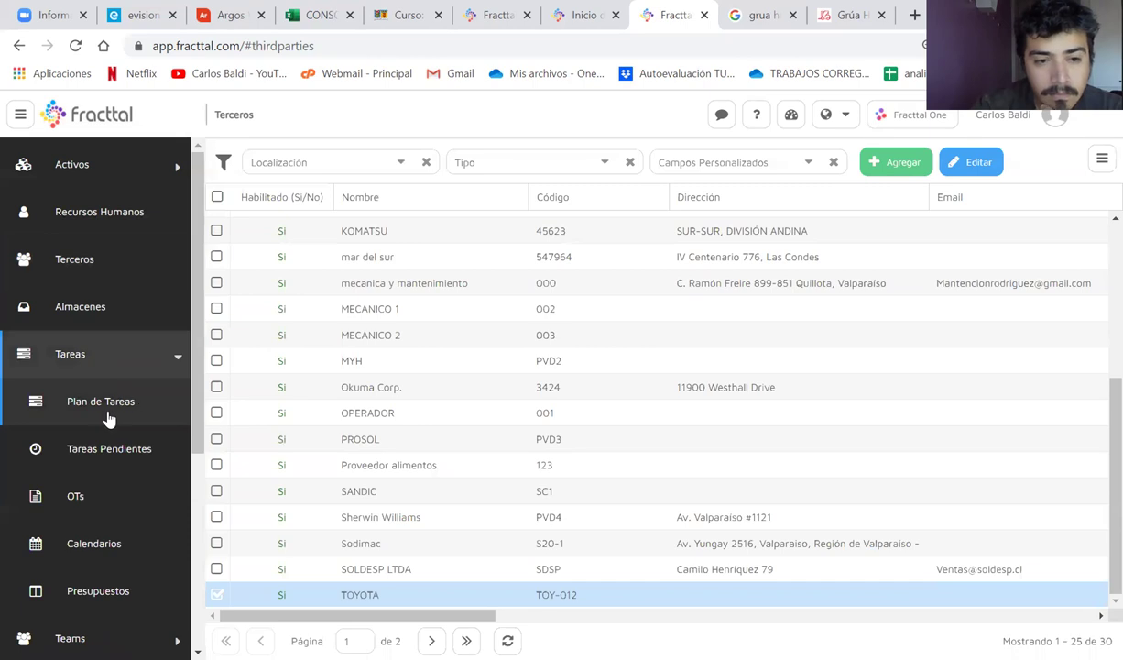
{"action": "left_click", "coordinate": [87, 316]}
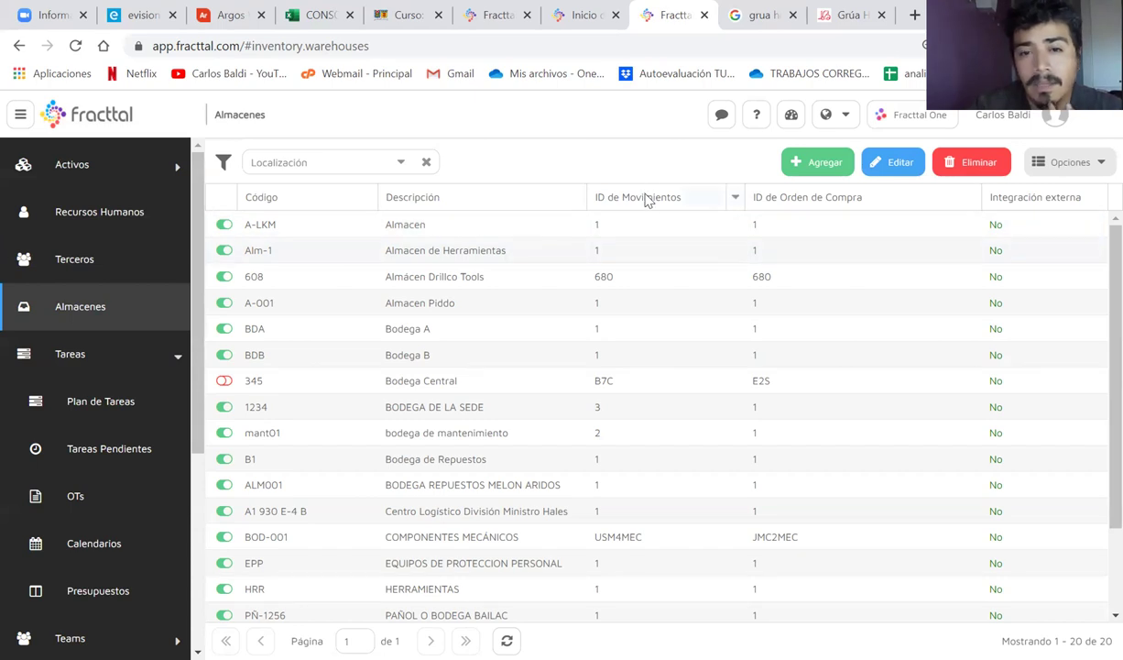
{"action": "left_click", "coordinate": [434, 268]}
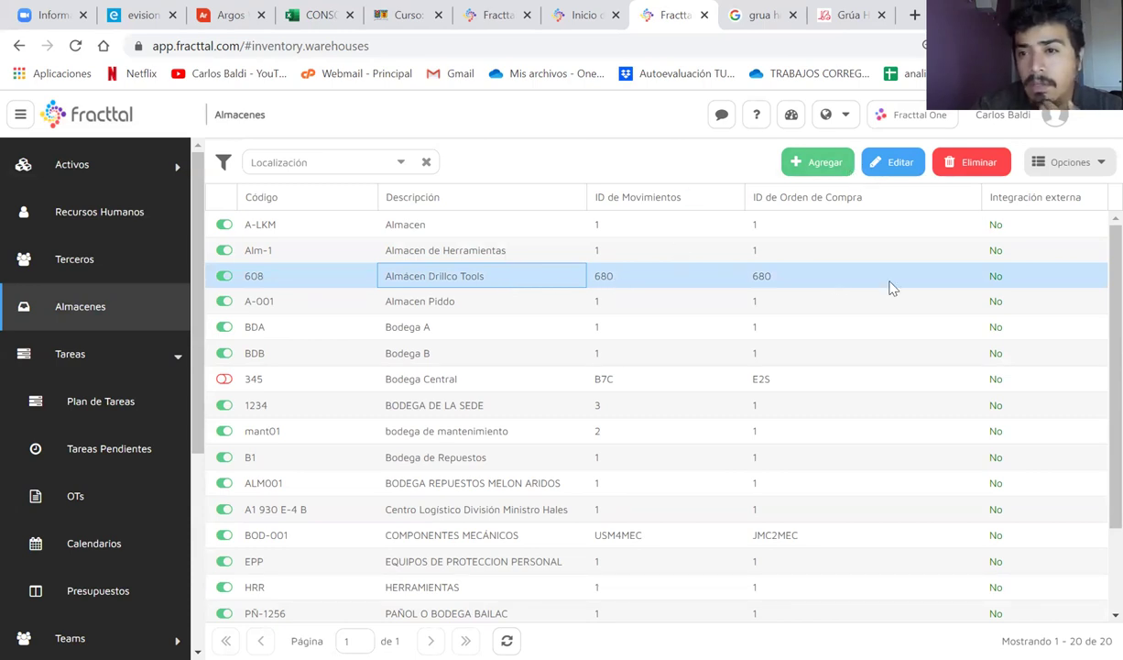
{"action": "scroll", "coordinate": [591, 494], "scroll_direction": "down", "scroll_amount": 3}
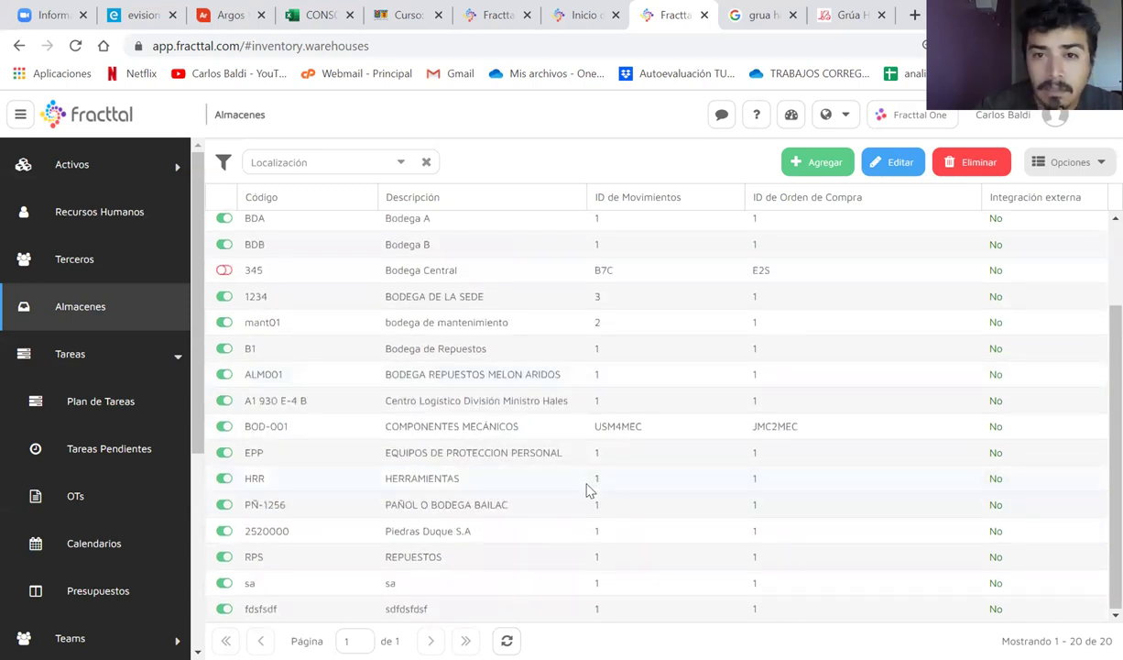
Step: Open the Plan de Tareas list, leaving the Tareas group of modules expanded
{"action": "left_click", "coordinate": [106, 401]}
{"action": "left_click", "coordinate": [60, 356]}
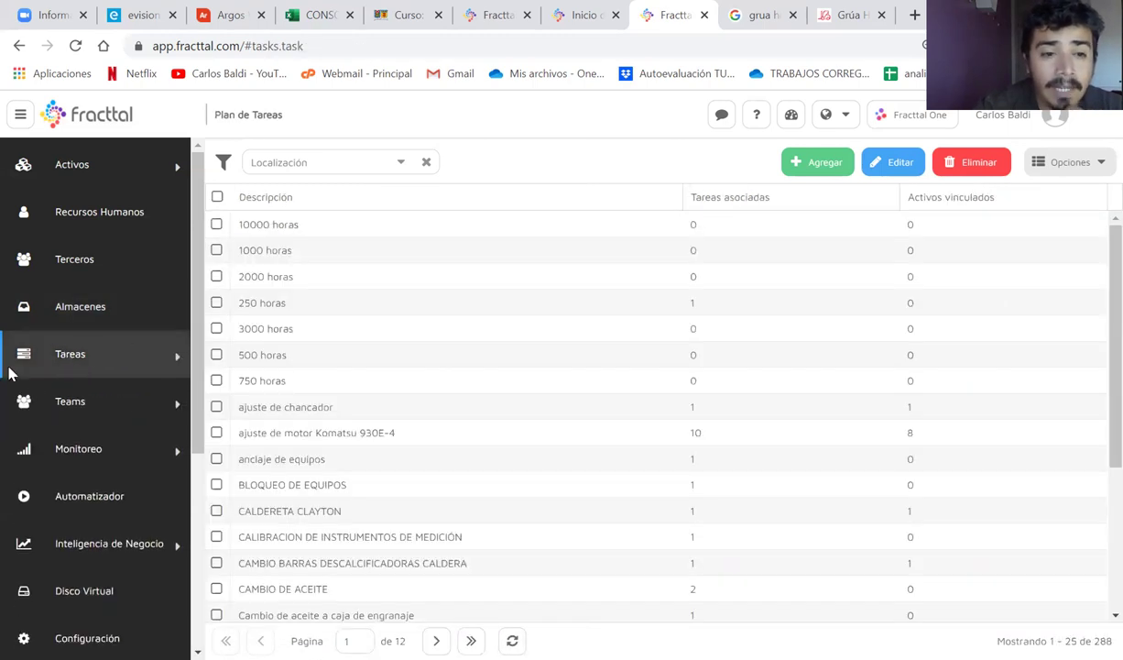
{"action": "left_click", "coordinate": [58, 358]}
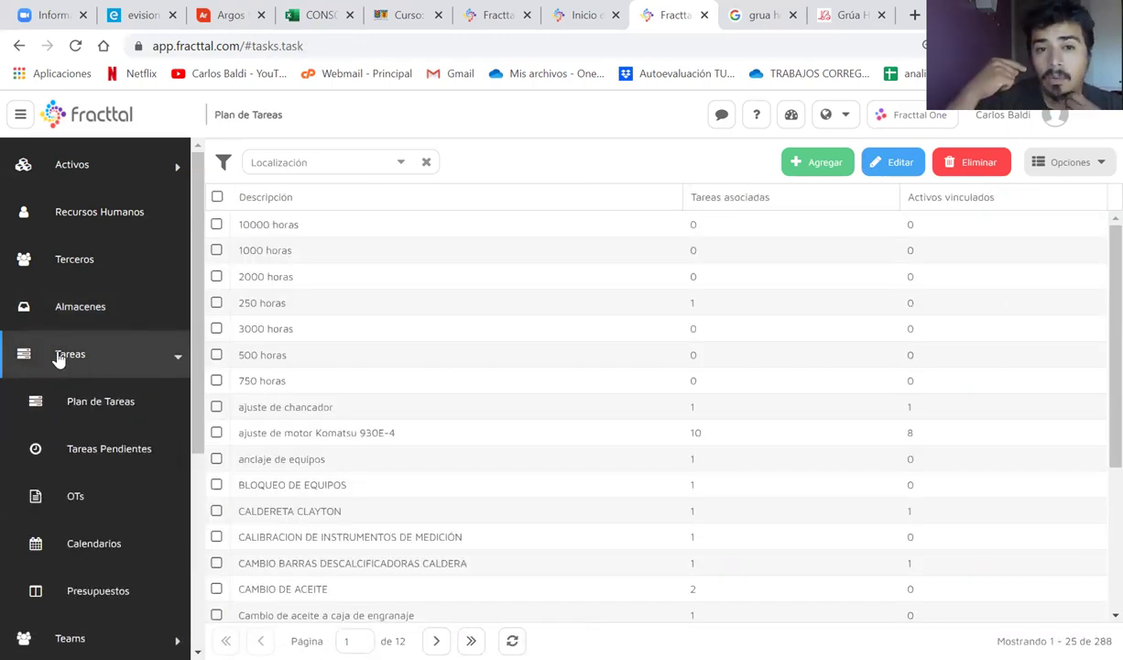
Step: Open the Tareas Pendientes list, examine the scheduled dates and delays of the tasks, and sort the list by Atraso
{"action": "left_click", "coordinate": [108, 405]}
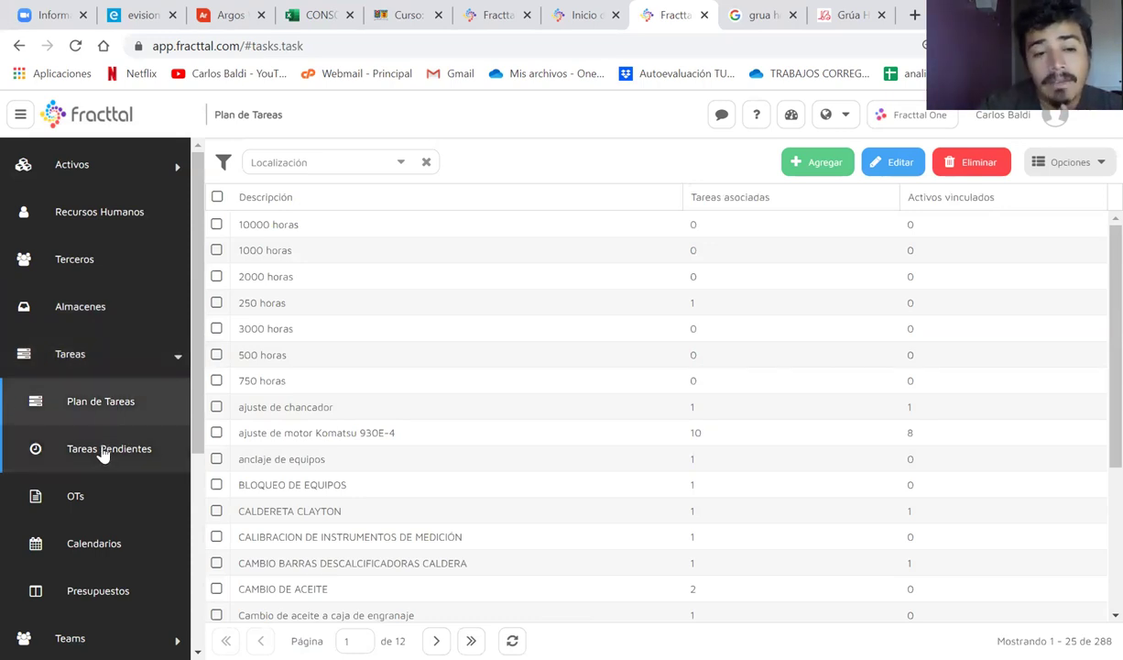
{"action": "left_click", "coordinate": [103, 451]}
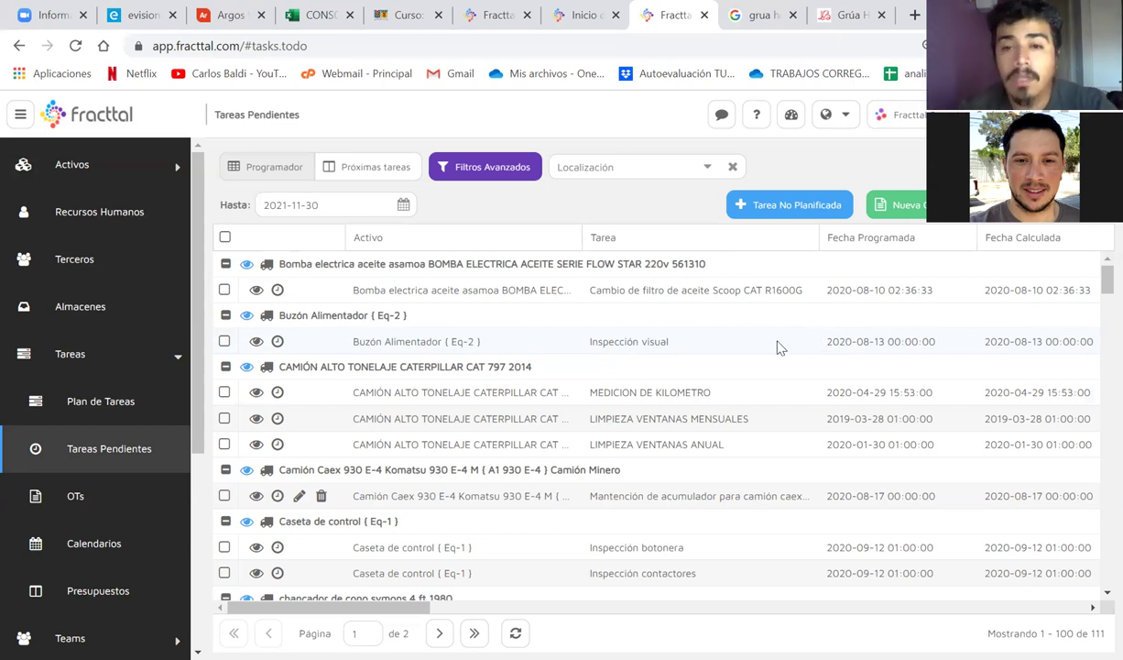
{"action": "scroll", "coordinate": [788, 343], "scroll_direction": "right", "scroll_amount": 10}
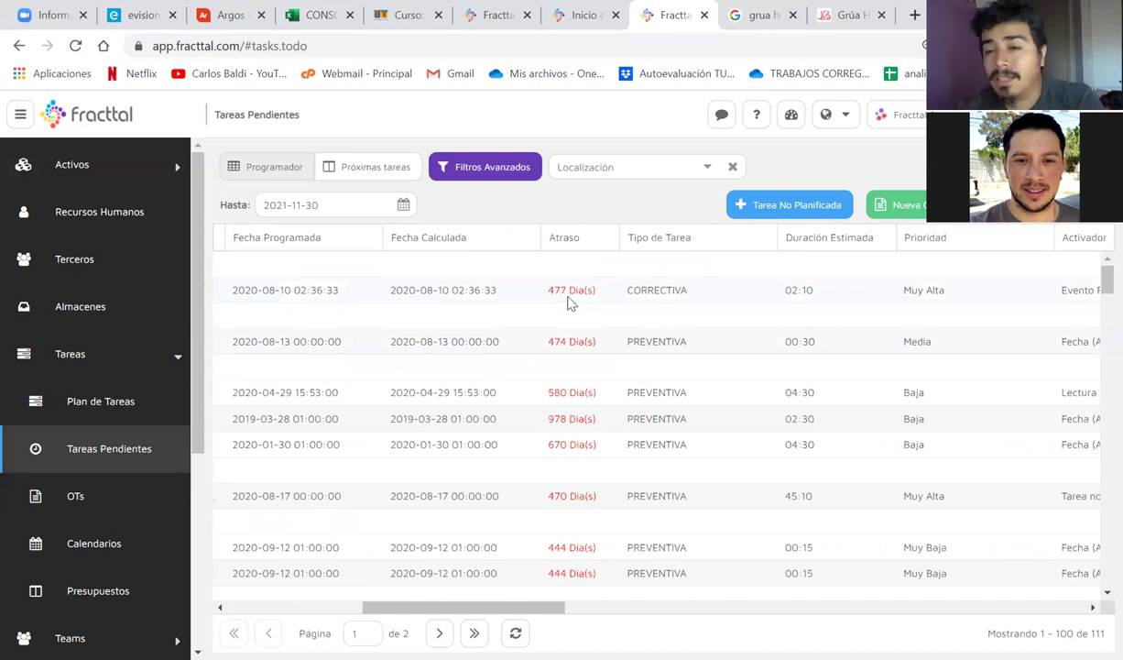
{"action": "left_click", "coordinate": [572, 418]}
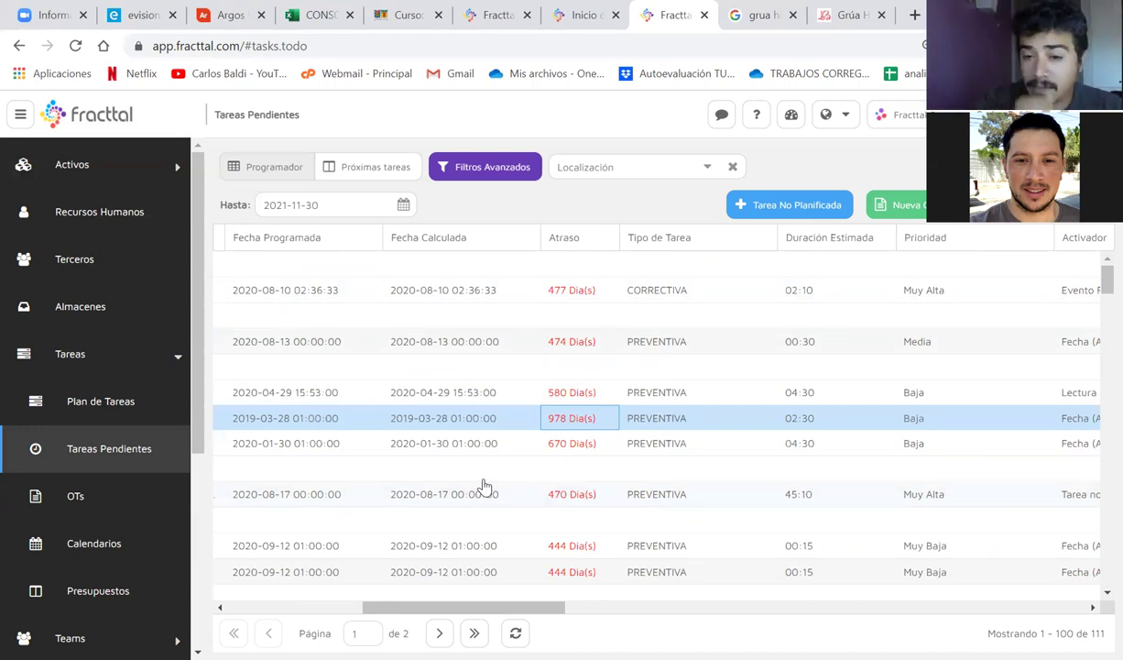
{"action": "scroll", "coordinate": [483, 486], "scroll_direction": "down", "scroll_amount": 5}
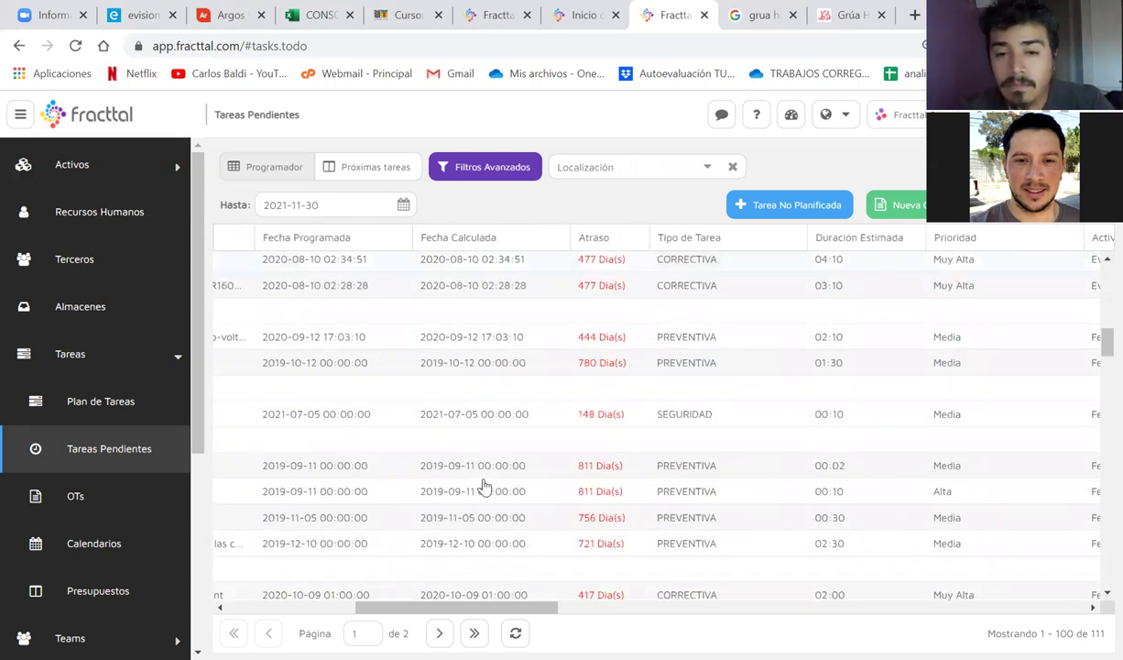
{"action": "scroll", "coordinate": [483, 486], "scroll_direction": "down", "scroll_amount": 10}
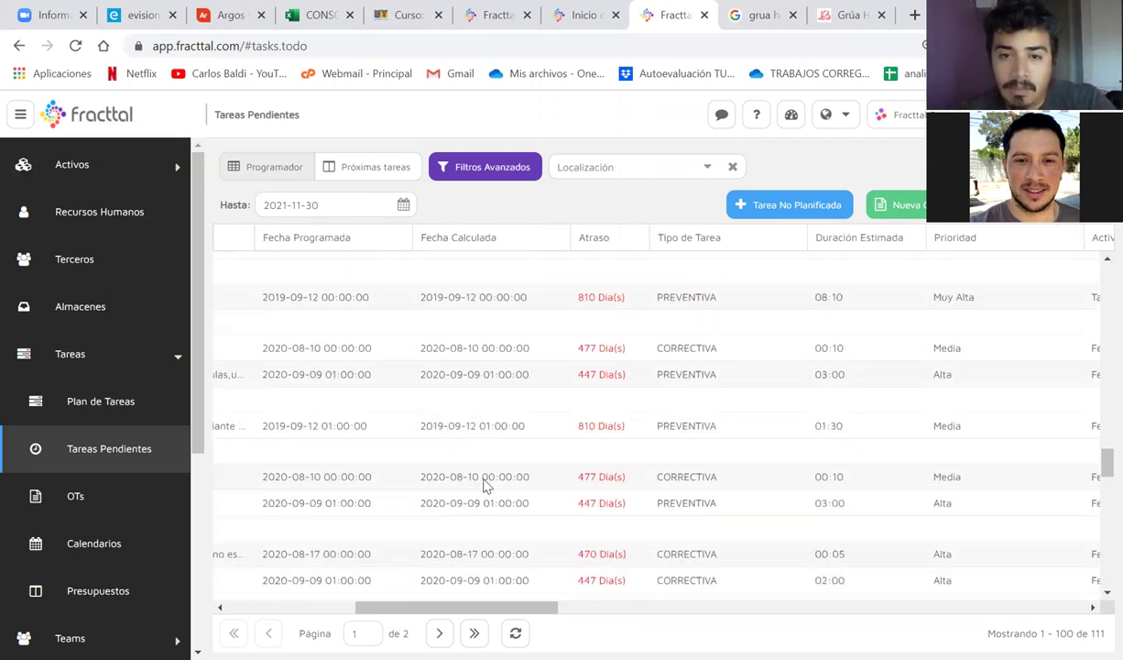
{"action": "left_click", "coordinate": [592, 234]}
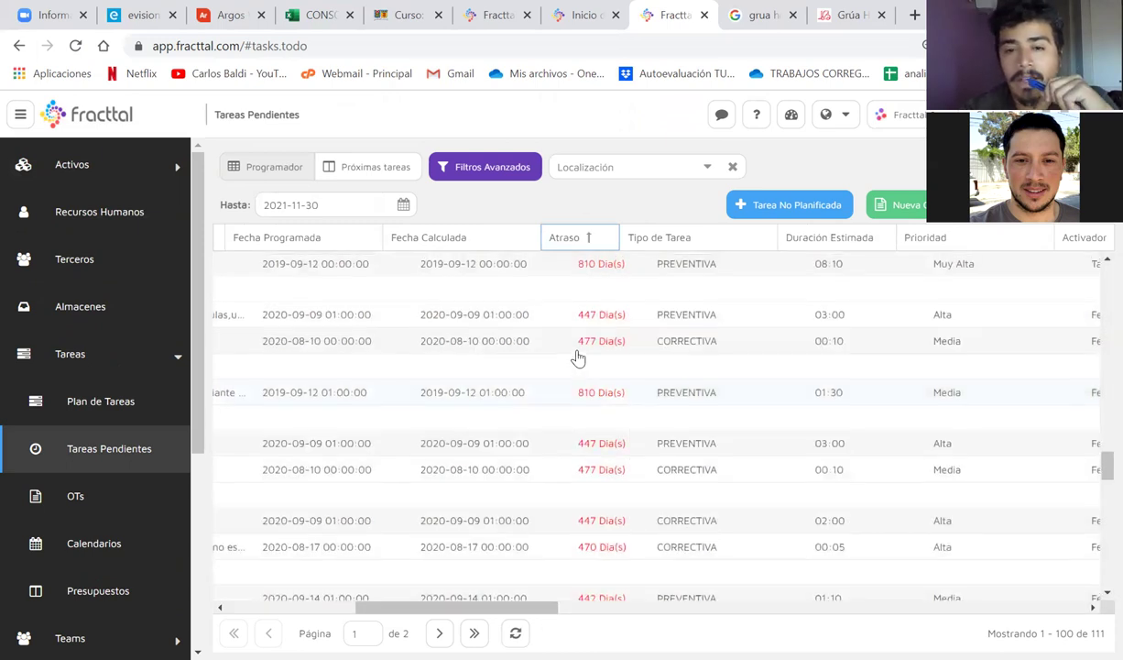
{"action": "scroll", "coordinate": [580, 356], "scroll_direction": "down", "scroll_amount": 10}
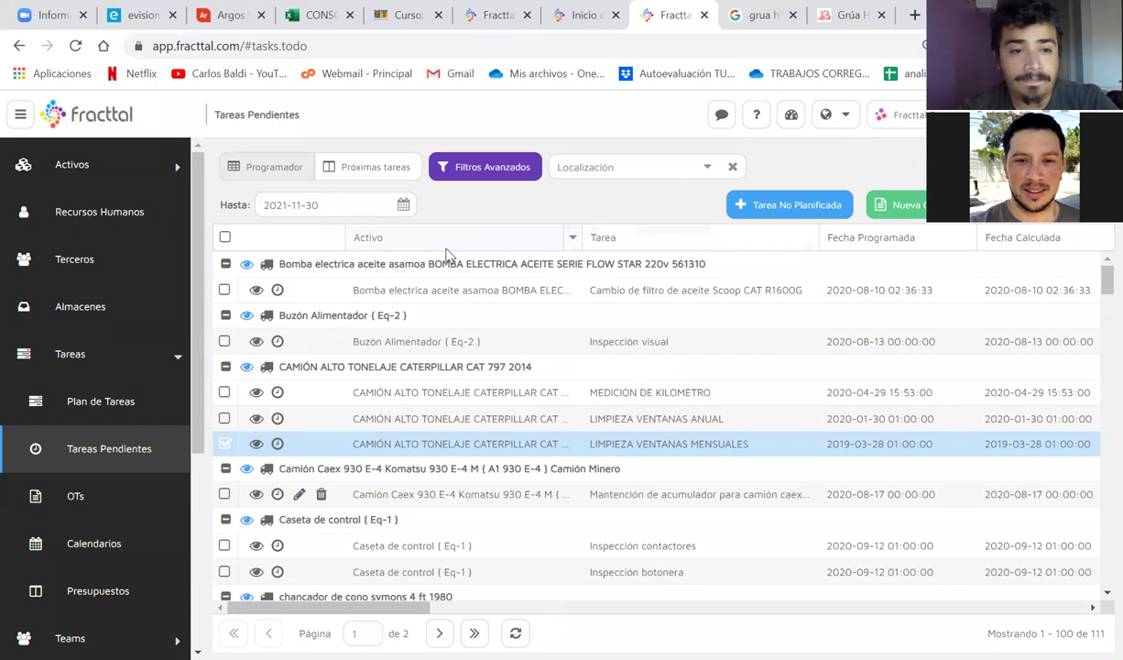
Step: Create and save a new task plan in Plan de Tareas described as PLAN MANTENIMIENTO GRUA HORQUILLA
{"action": "left_click", "coordinate": [79, 403]}
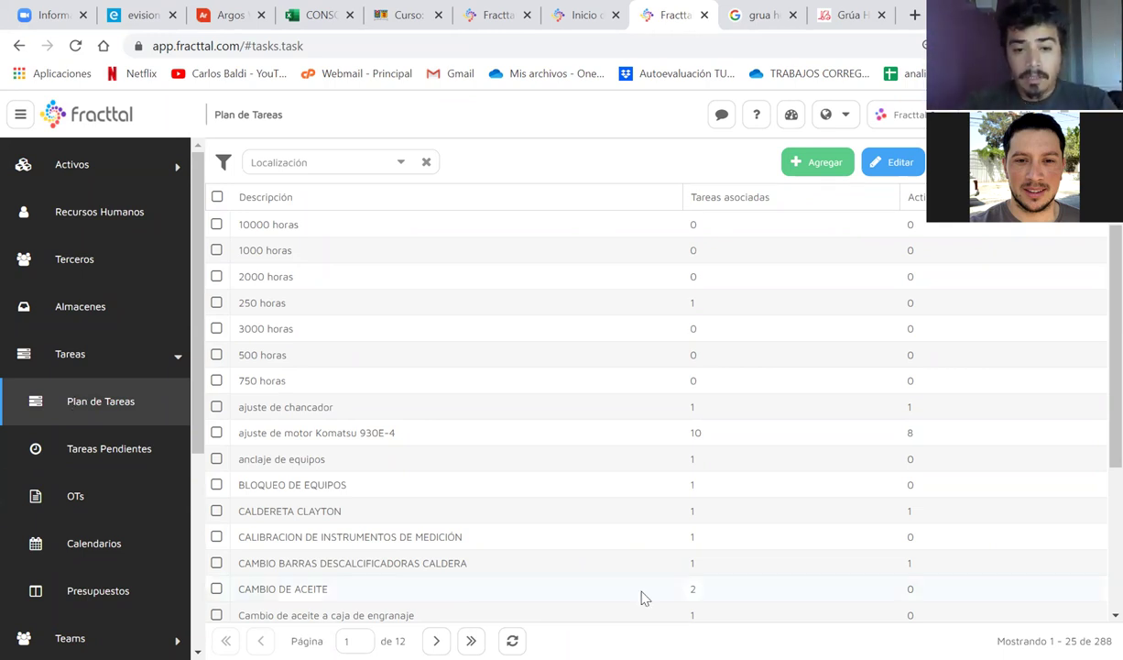
{"action": "left_click", "coordinate": [813, 165]}
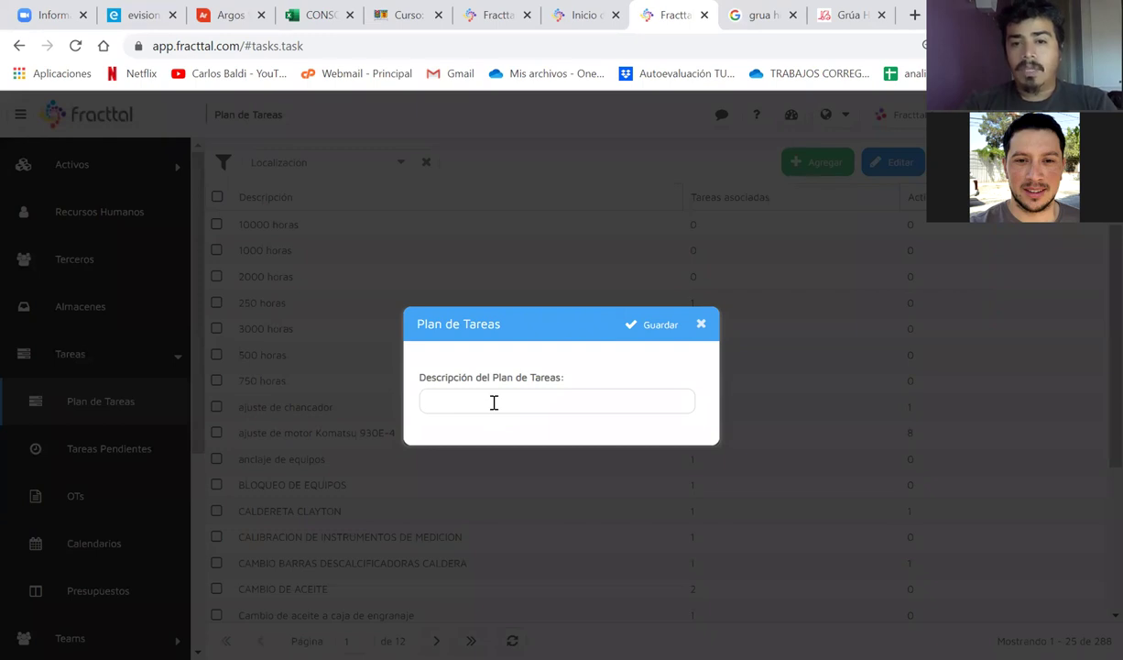
{"action": "type", "text": "PLAN MN"}
{"action": "key", "text": "BackSpace"}
{"action": "type", "text": "A"}
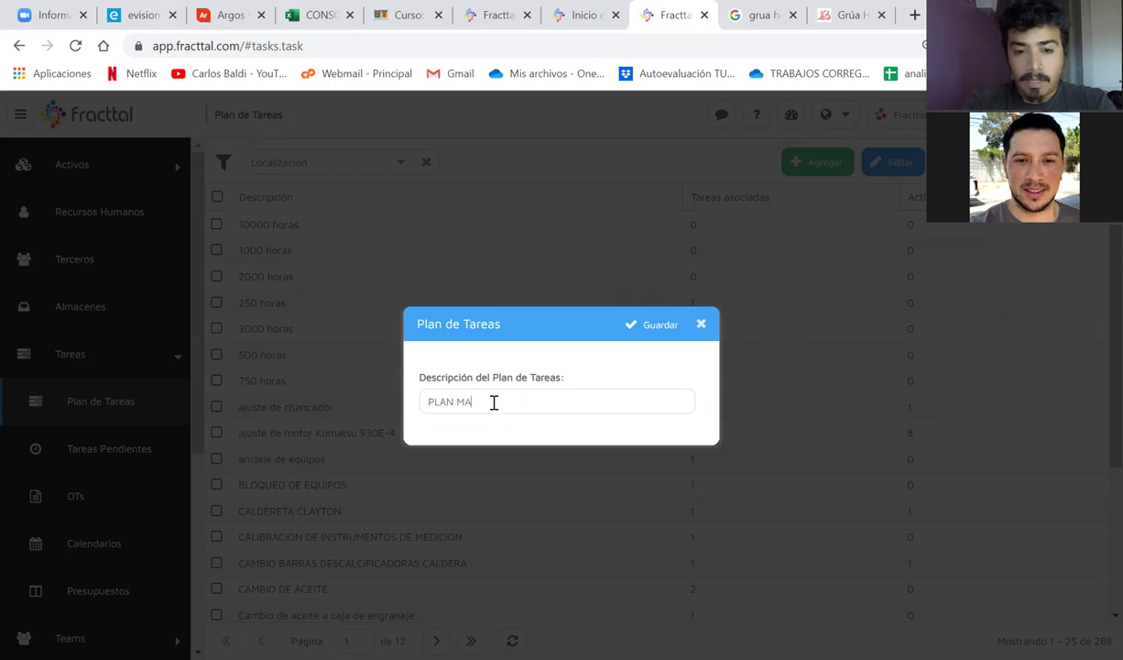
{"action": "type", "text": "NTENIMIENTO "}
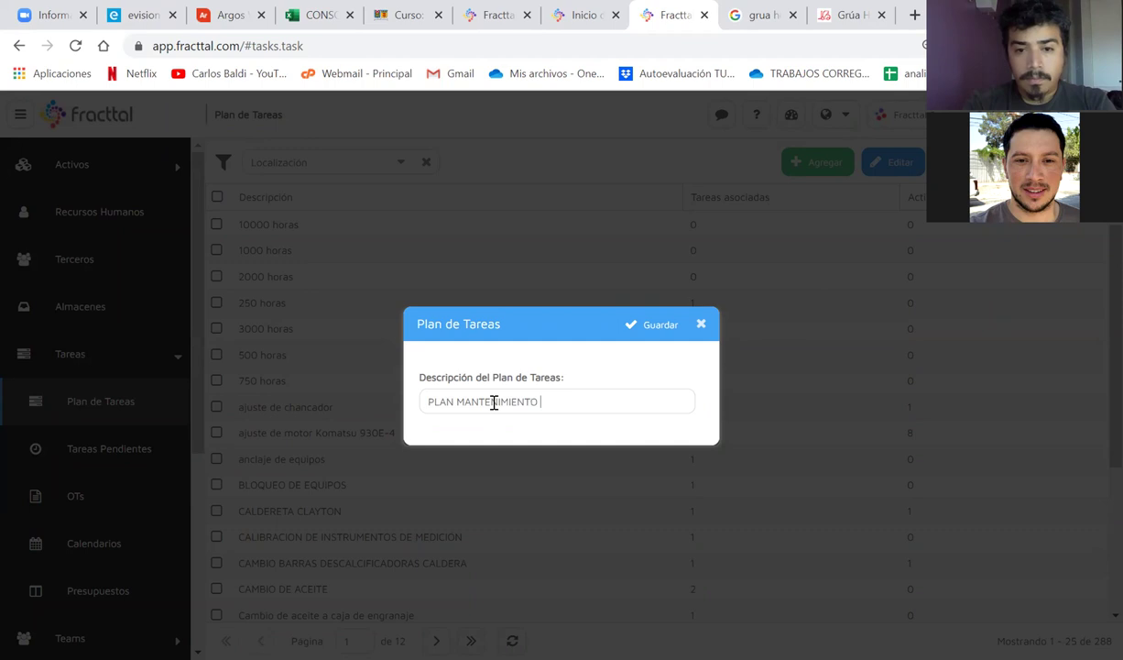
{"action": "type", "text": "GRUA "}
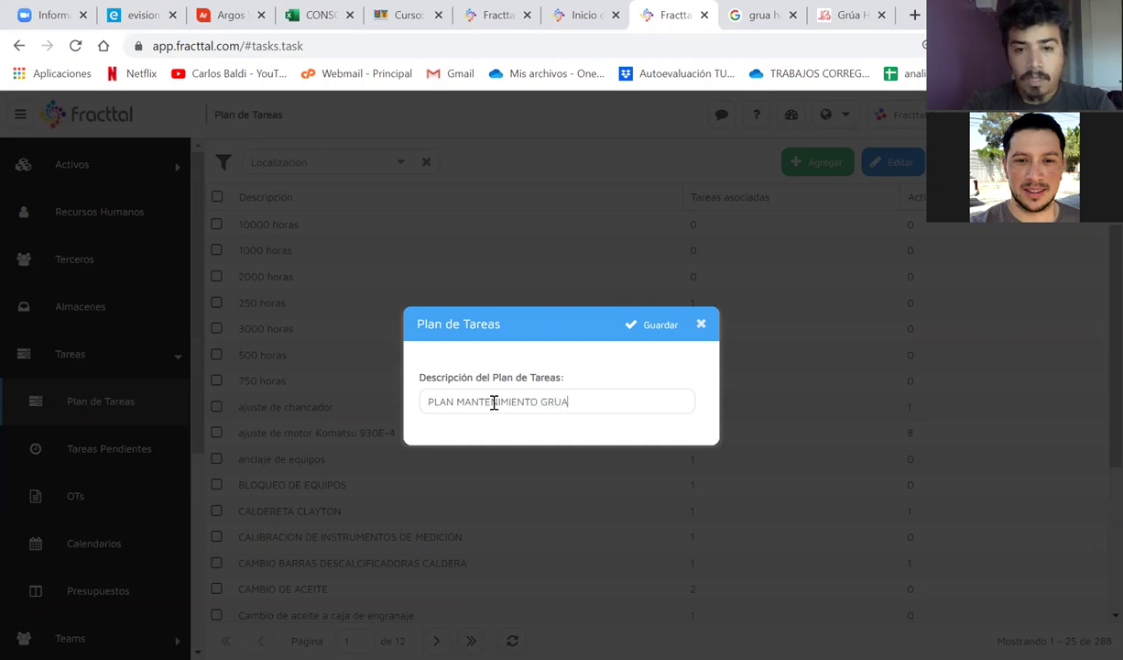
{"action": "type", "text": "HOR"}
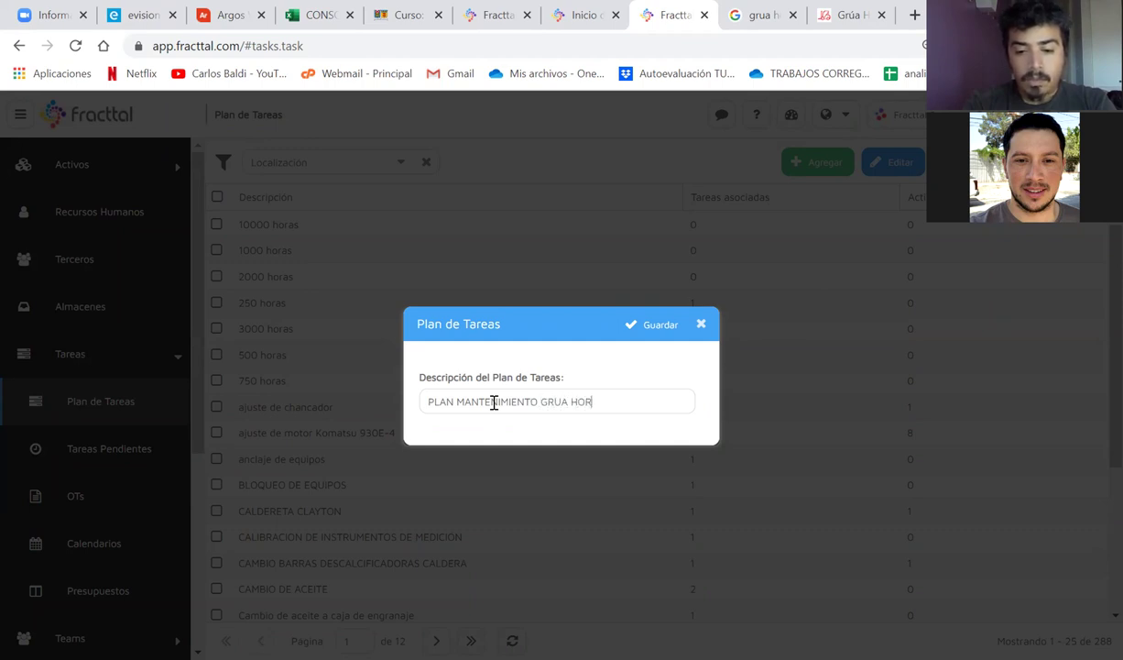
{"action": "type", "text": "QUILLA"}
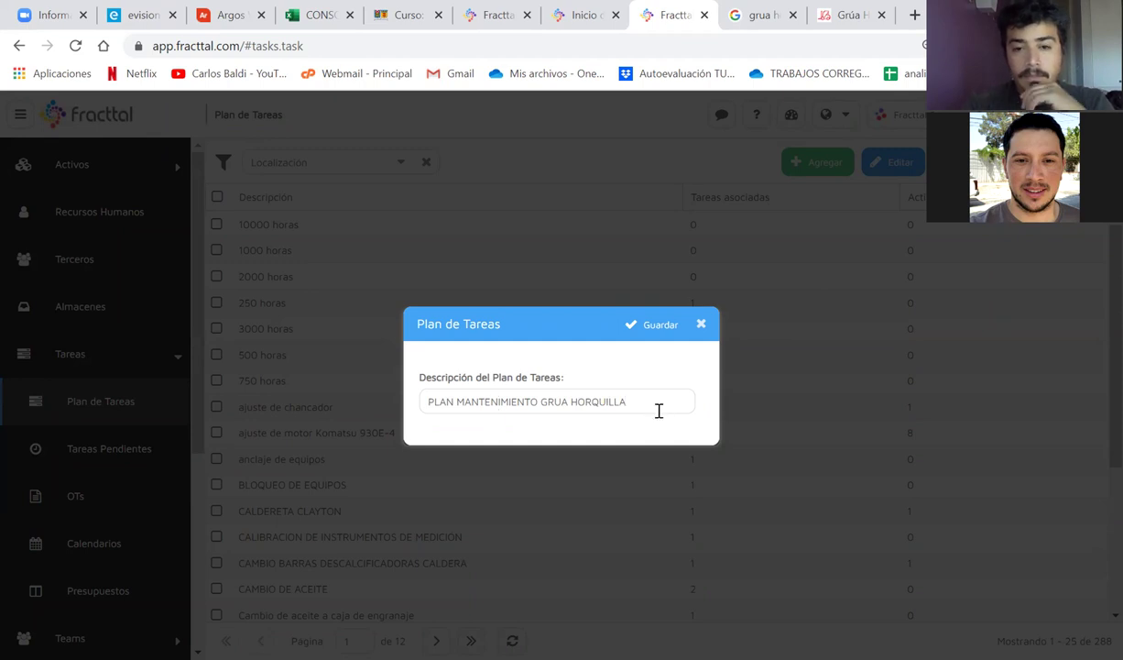
{"action": "left_click", "coordinate": [652, 325]}
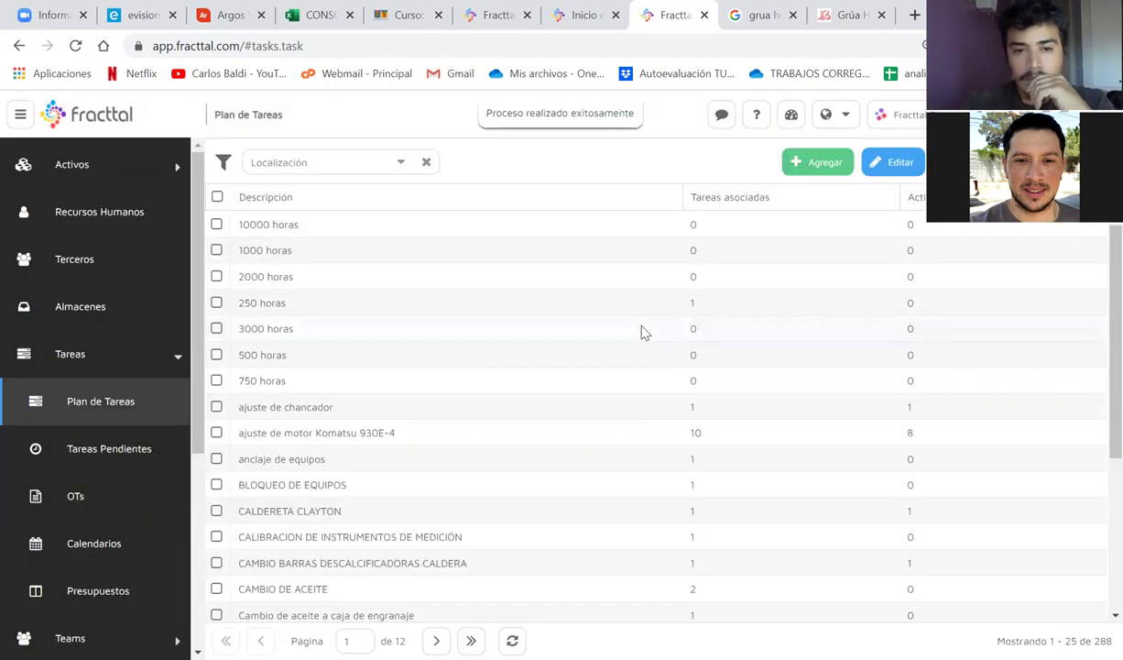
Step: Open the PLAN MANTENIMIENTO GRUA HORQUILLA record from the Plan de Tareas list and put it in edit mode
{"action": "scroll", "coordinate": [641, 333], "scroll_direction": "down", "scroll_amount": 3}
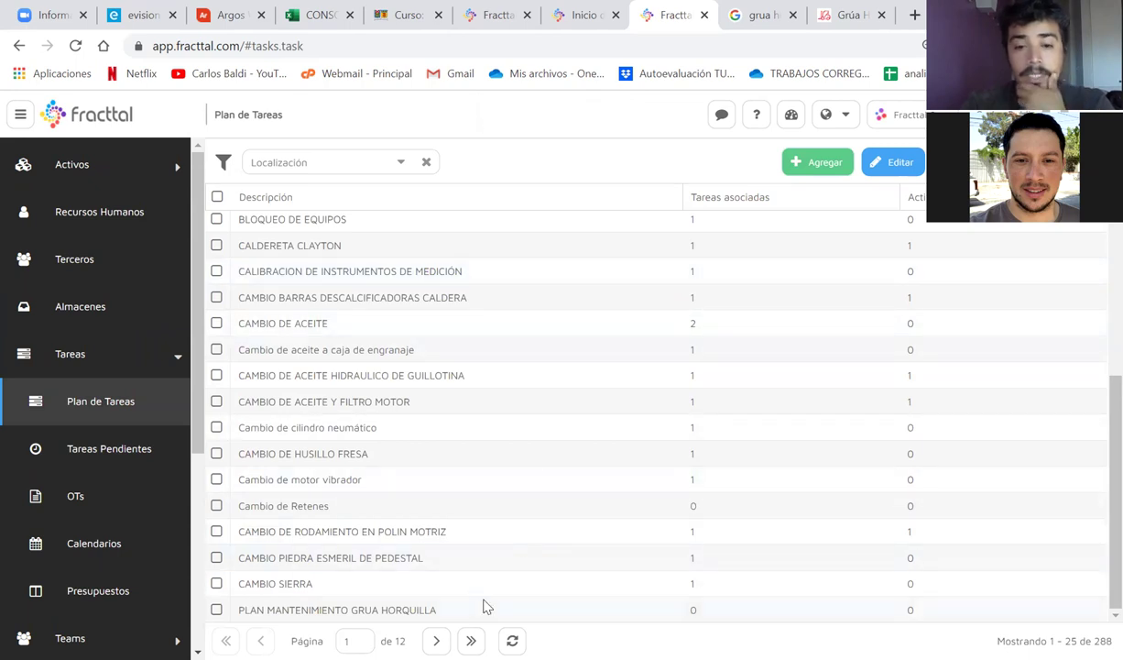
{"action": "left_click", "coordinate": [376, 610]}
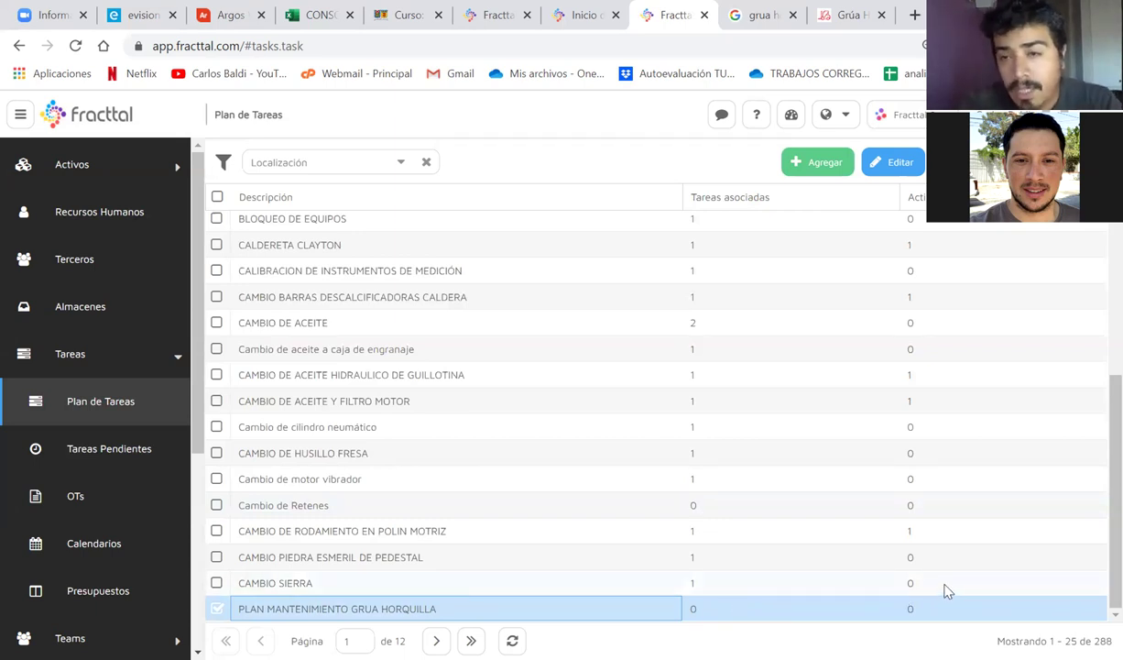
{"action": "double_click", "coordinate": [569, 611]}
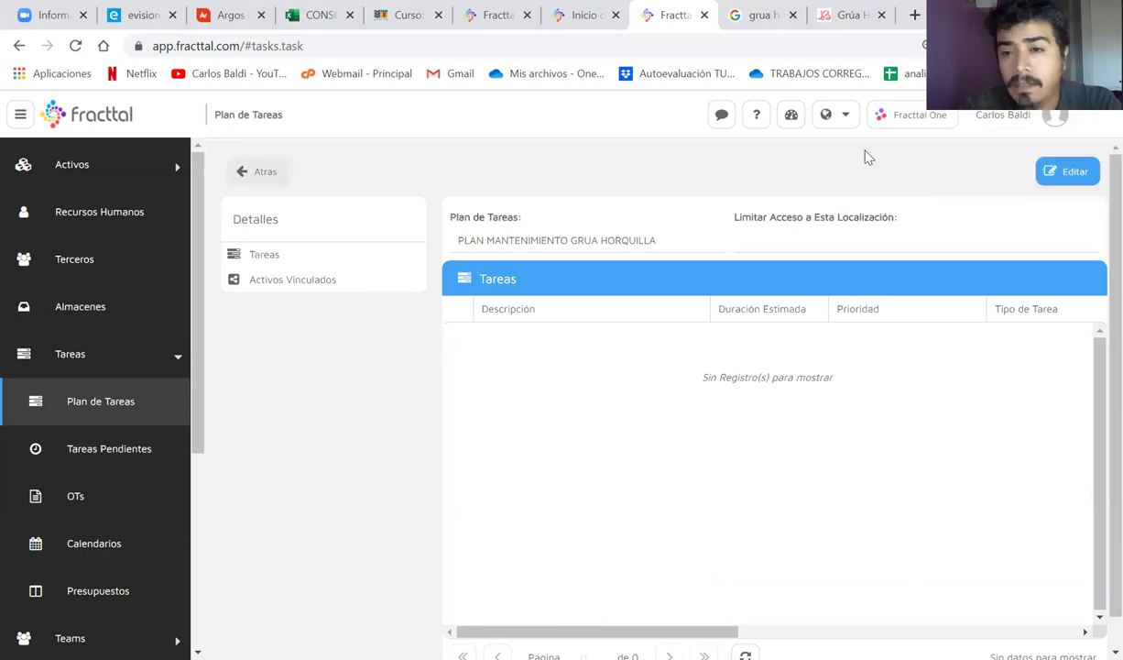
{"action": "left_click", "coordinate": [1058, 174]}
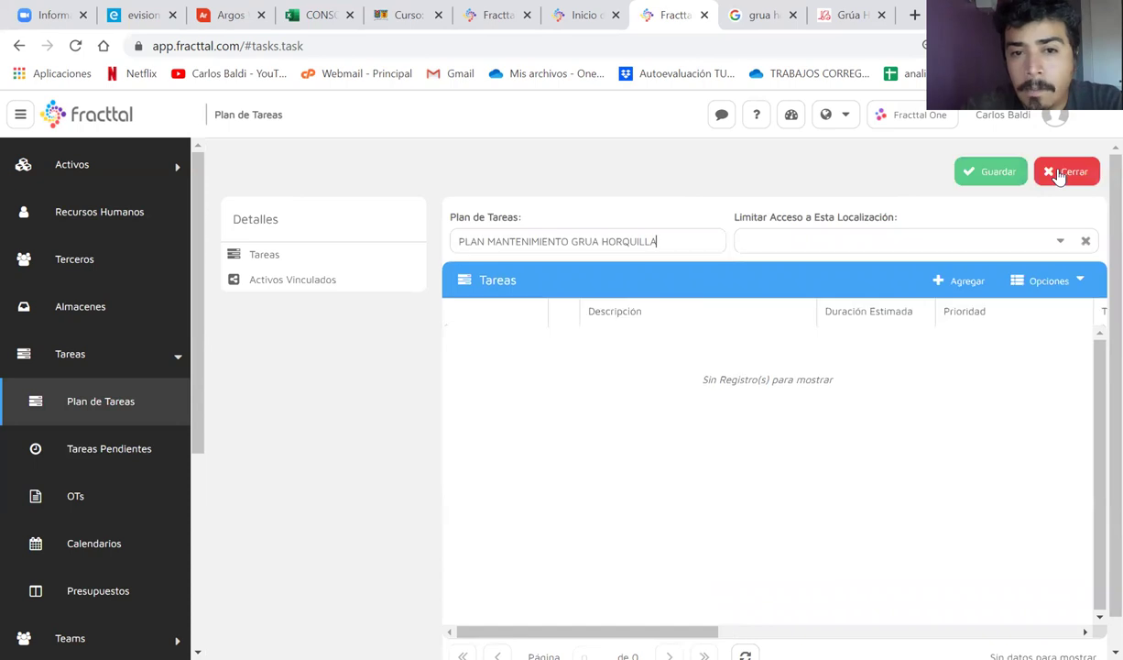
Step: Review the plan's name and point out its Tareas and Activos Vinculados sections
{"action": "left_click_drag", "start_coordinate": [501, 236], "coordinate": [670, 241]}
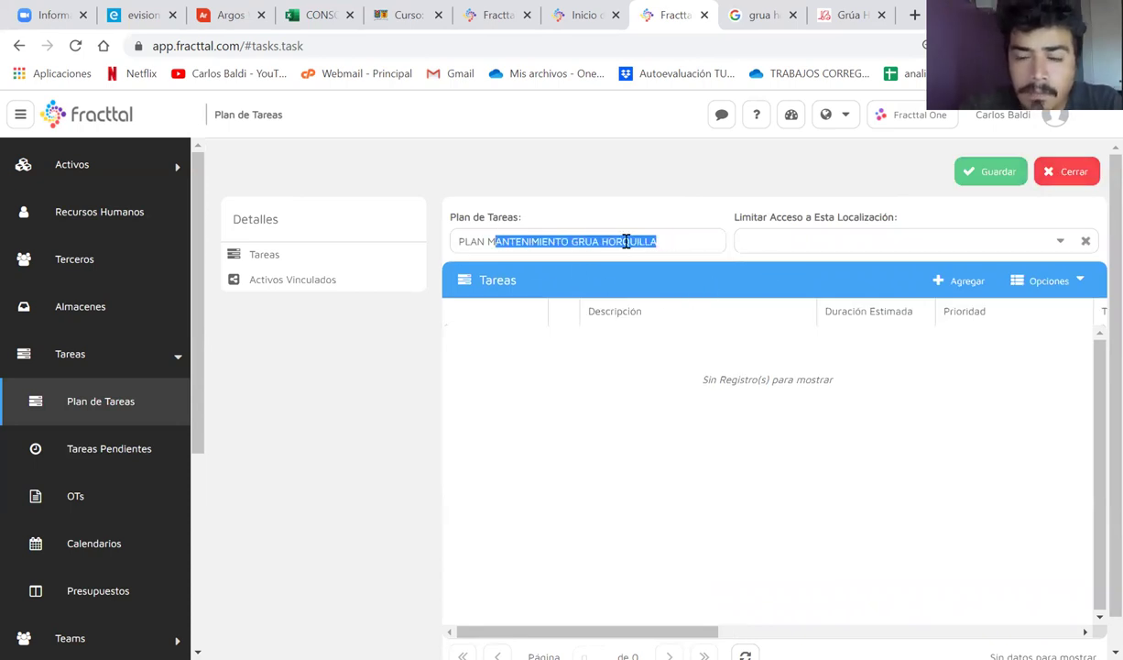
{"action": "left_click", "coordinate": [380, 257]}
{"action": "left_click", "coordinate": [300, 280]}
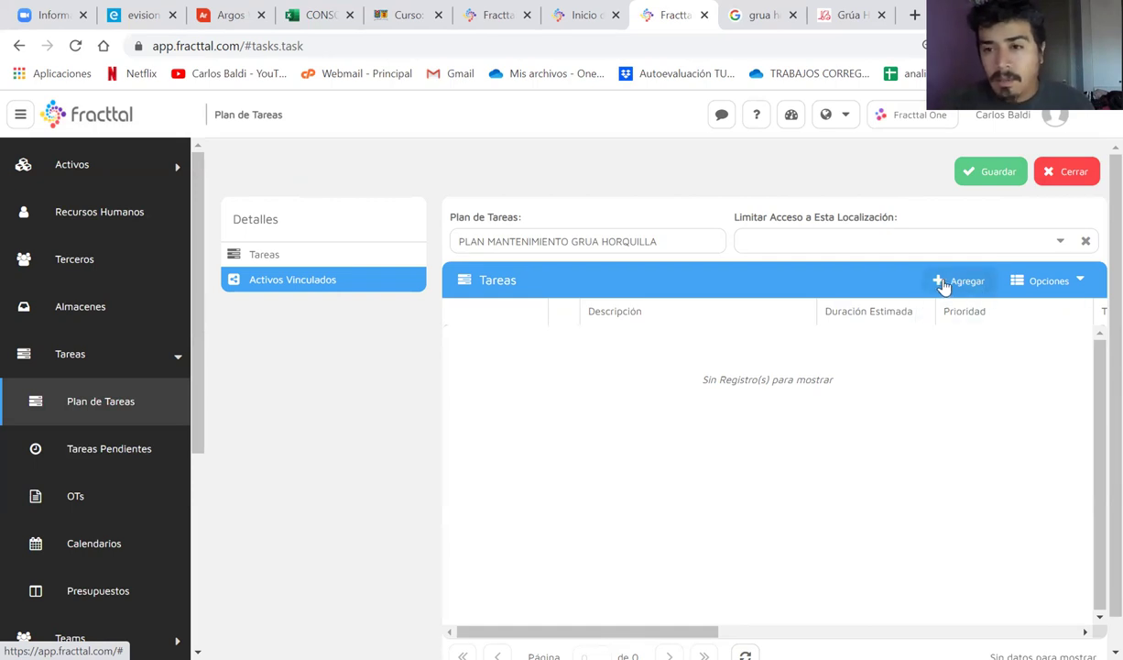
{"action": "left_click", "coordinate": [349, 253]}
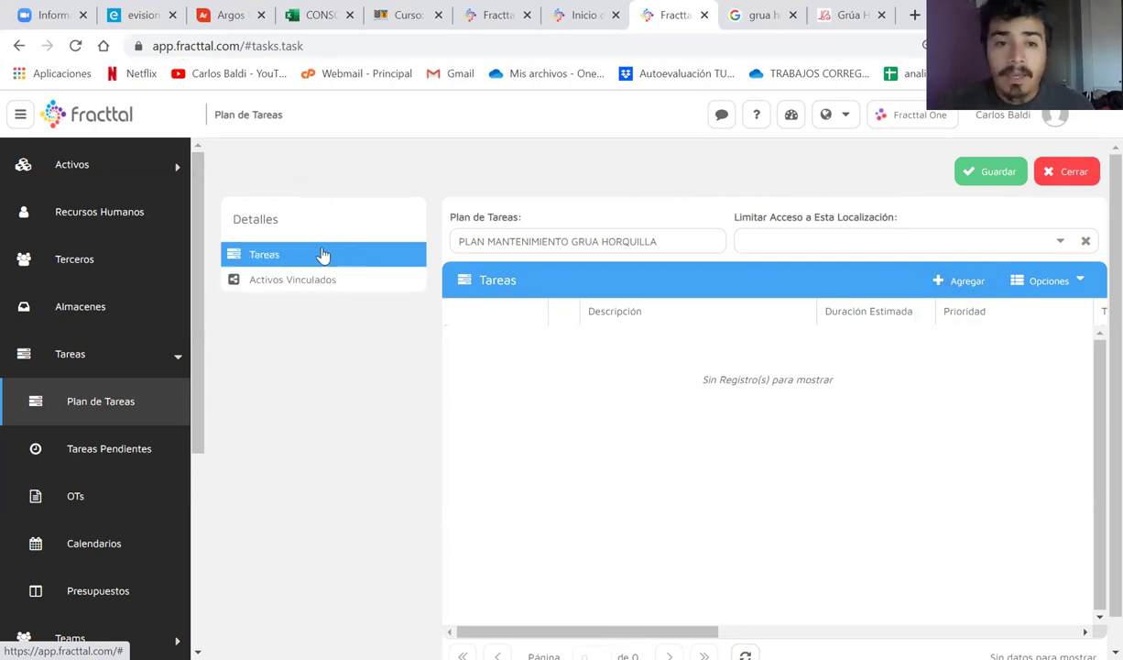
{"action": "left_click", "coordinate": [353, 278]}
{"action": "left_click", "coordinate": [298, 259]}
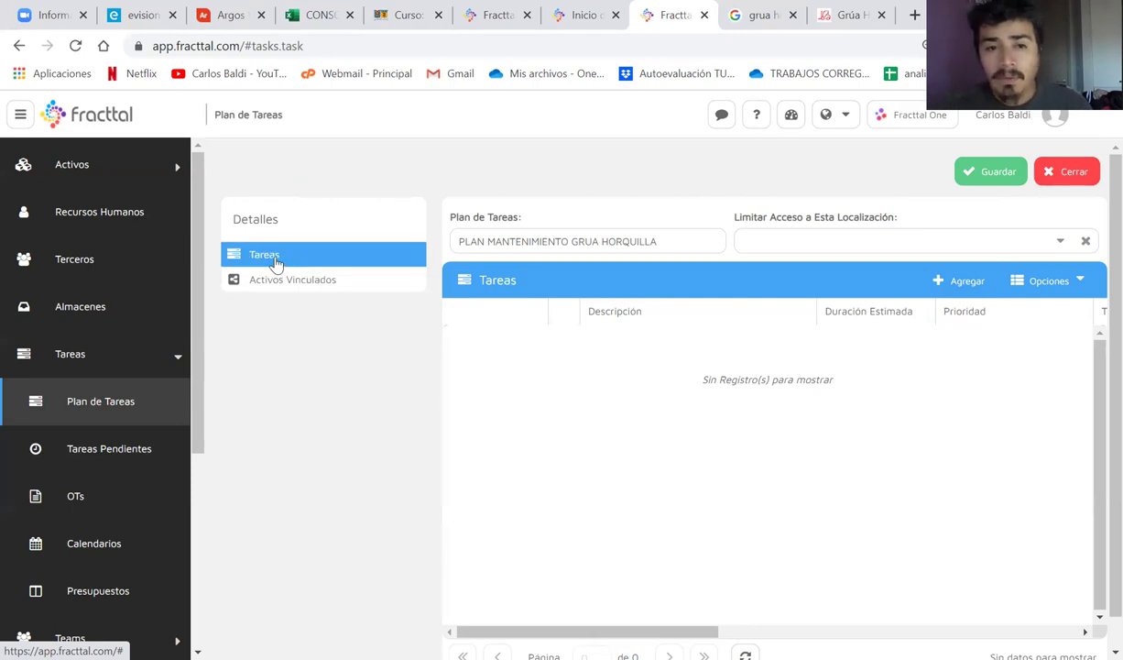
Step: Add a new task to the plan with the description CAMBIO DE ACEITE DE MOTOR
{"action": "left_click", "coordinate": [962, 289]}
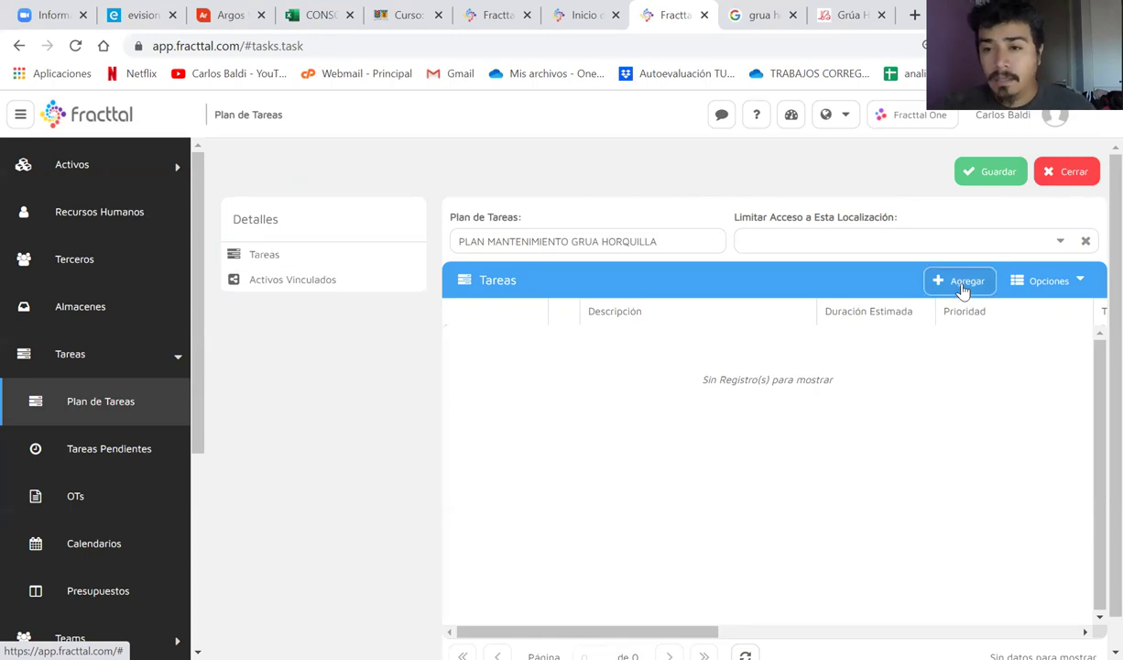
{"action": "left_click", "coordinate": [391, 251]}
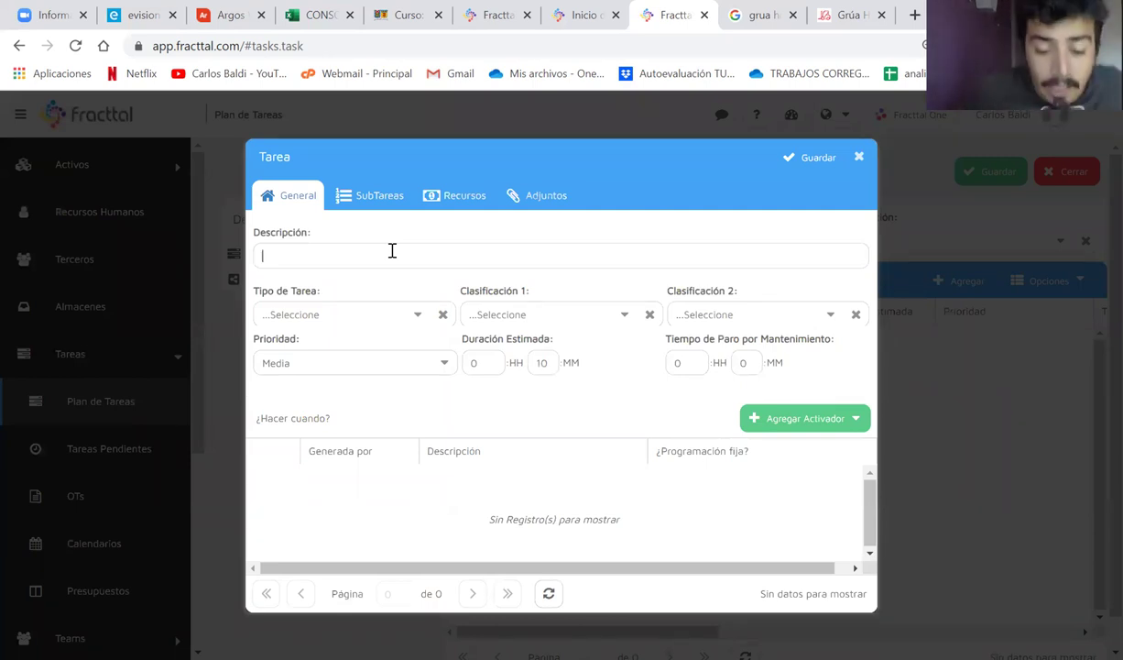
{"action": "type", "text": "CAMBIO DE AC"}
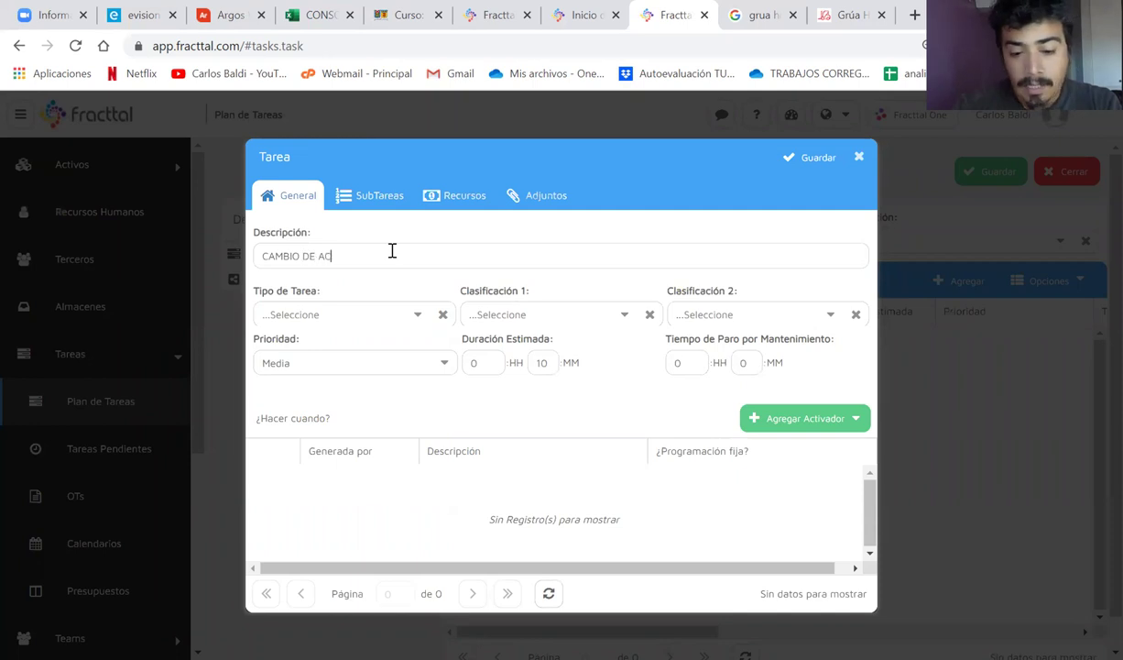
{"action": "type", "text": "EITE"}
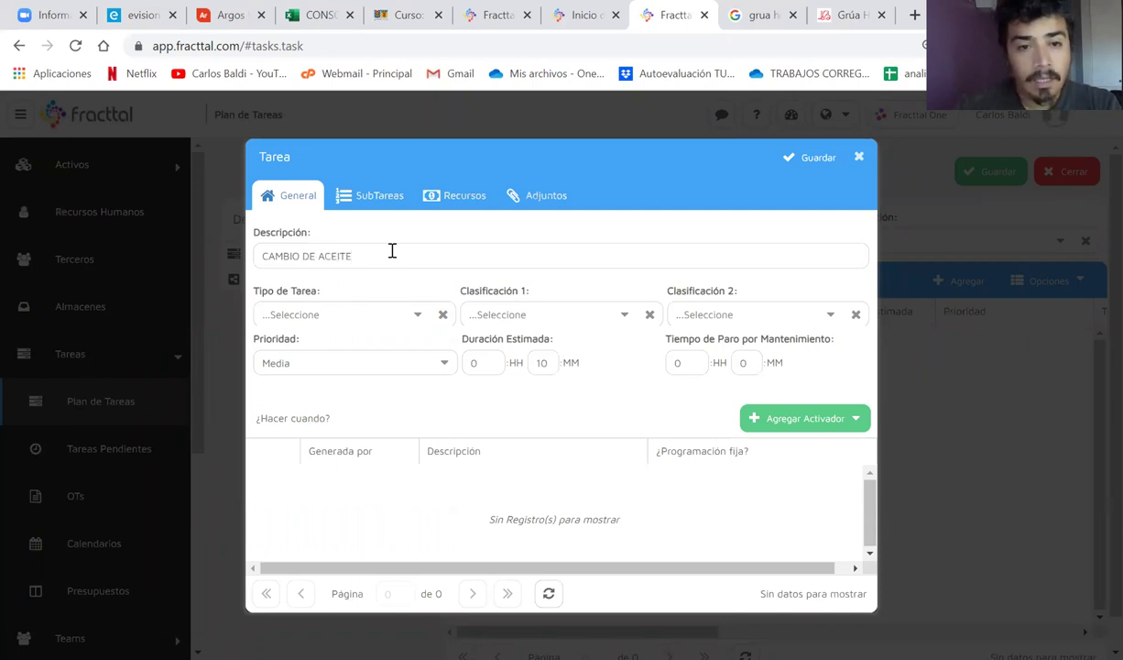
{"action": "type", "text": " DE MOTOR"}
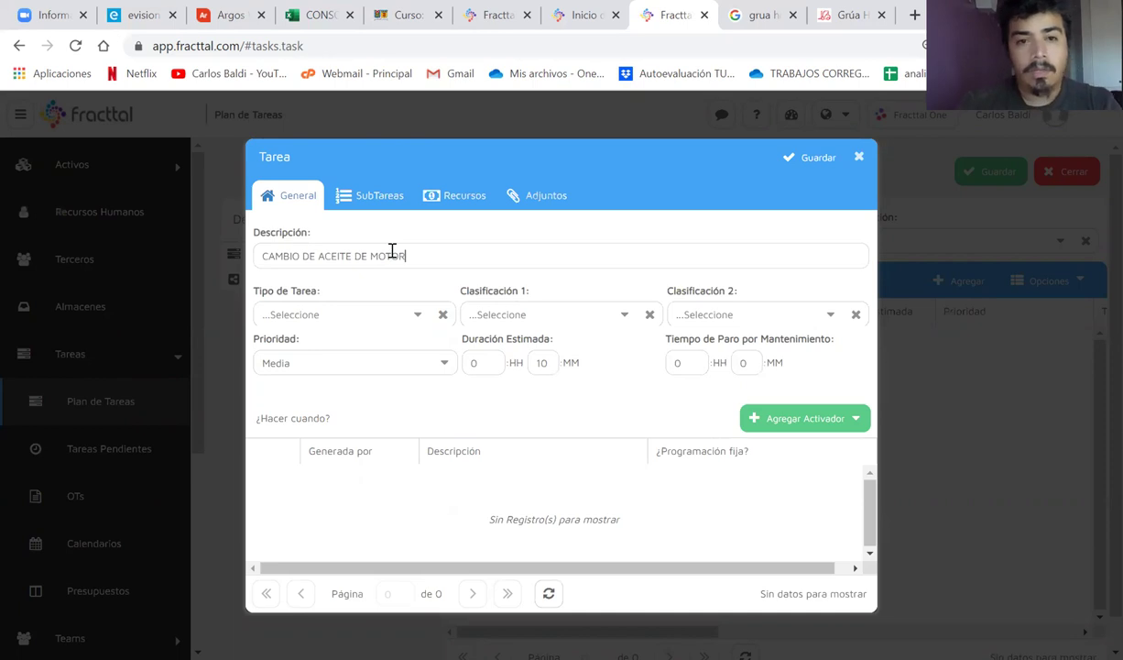
Step: Set the task's Tipo de Tarea to PREVENTIVA and its Clasificación 1 to NIVEL 2
{"action": "left_click", "coordinate": [403, 315]}
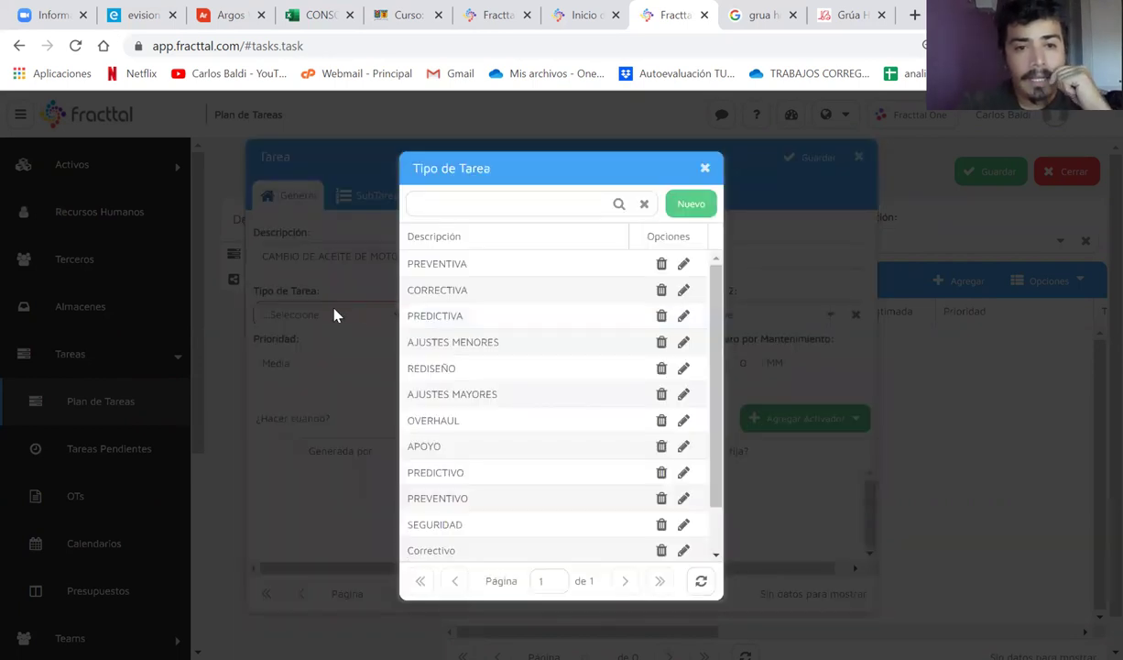
{"action": "left_click", "coordinate": [441, 263]}
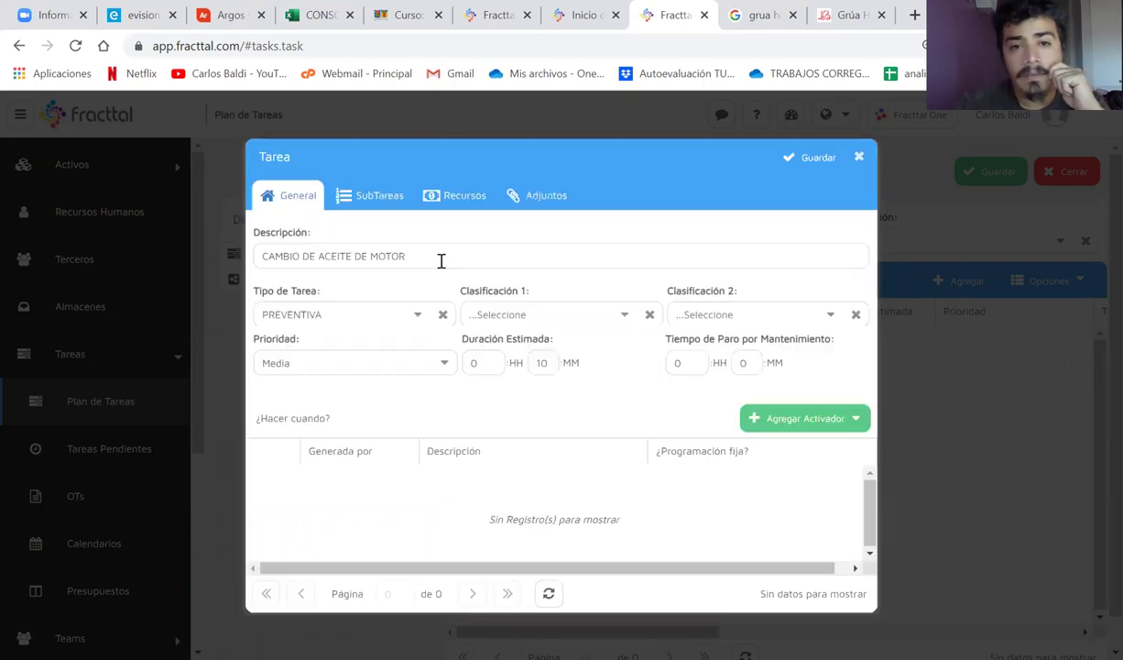
{"action": "left_click", "coordinate": [620, 316]}
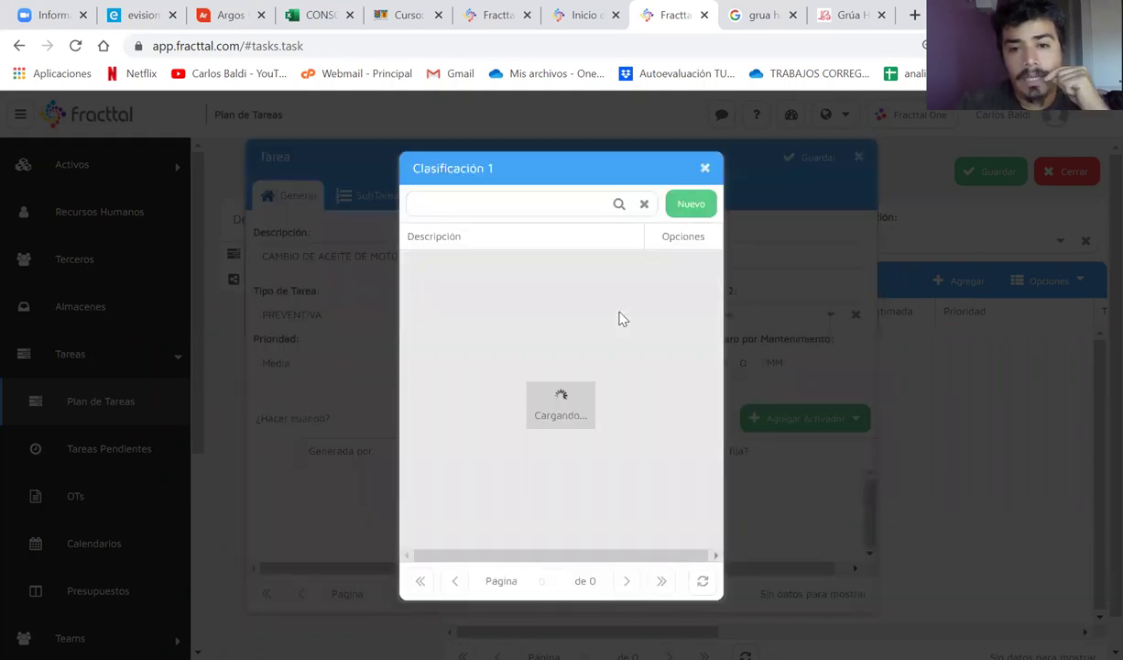
{"action": "left_click", "coordinate": [469, 290]}
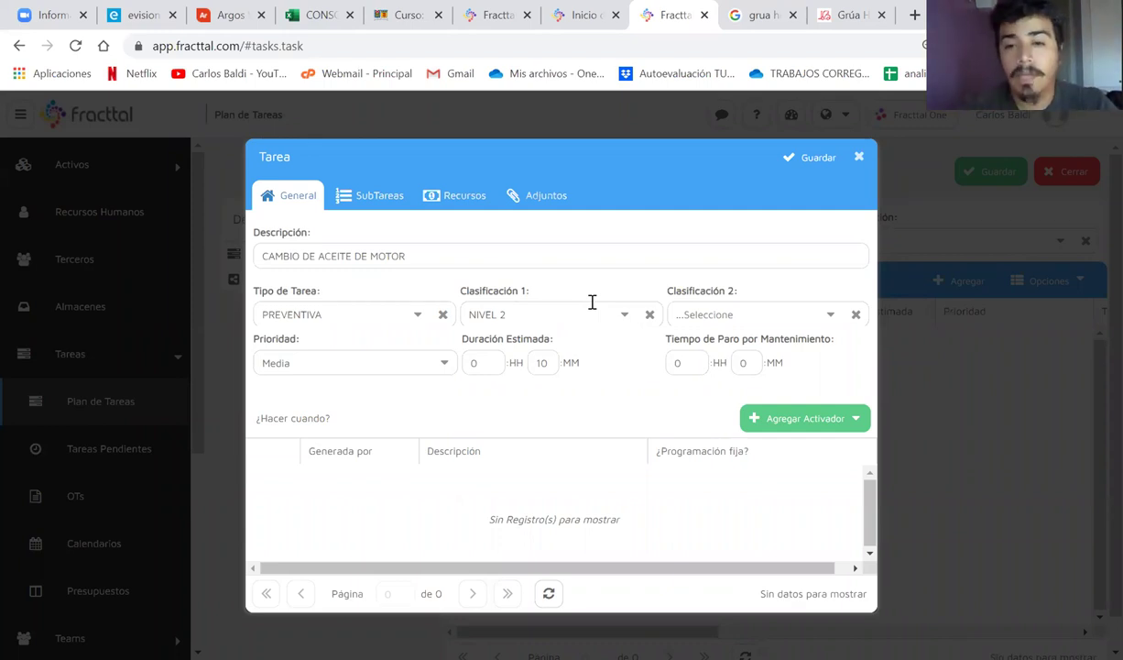
Step: Set the task's Clasificación 2 to EQUIPO MECÁNICO and its Prioridad to Alta
{"action": "left_click", "coordinate": [830, 314]}
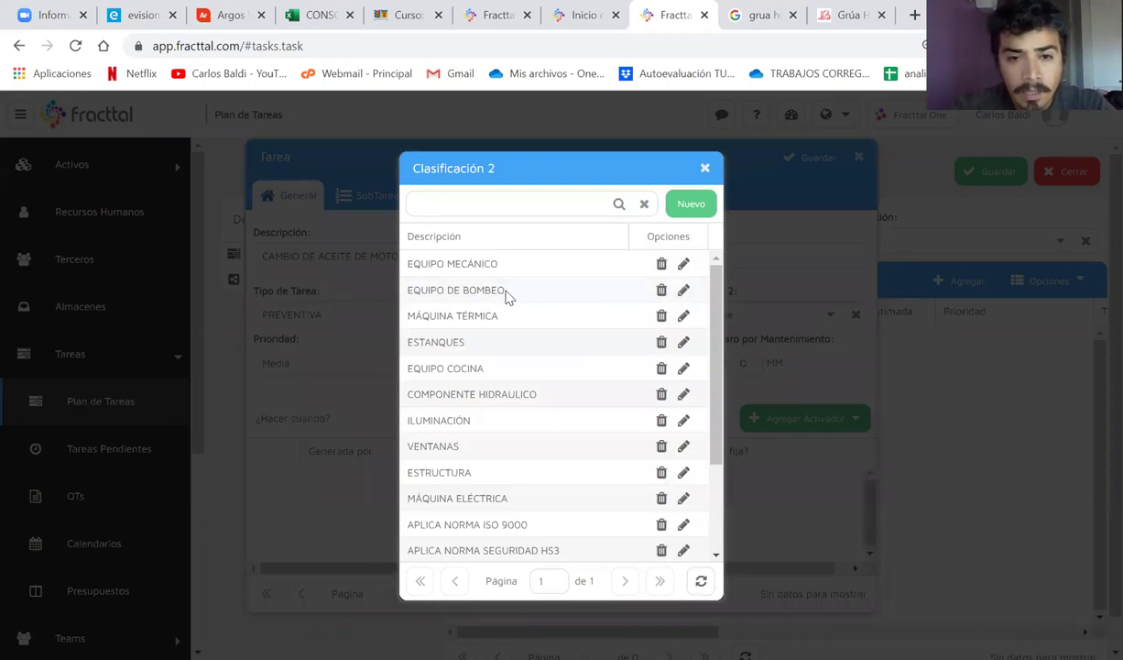
{"action": "scroll", "coordinate": [508, 296], "scroll_direction": "down", "scroll_amount": 5}
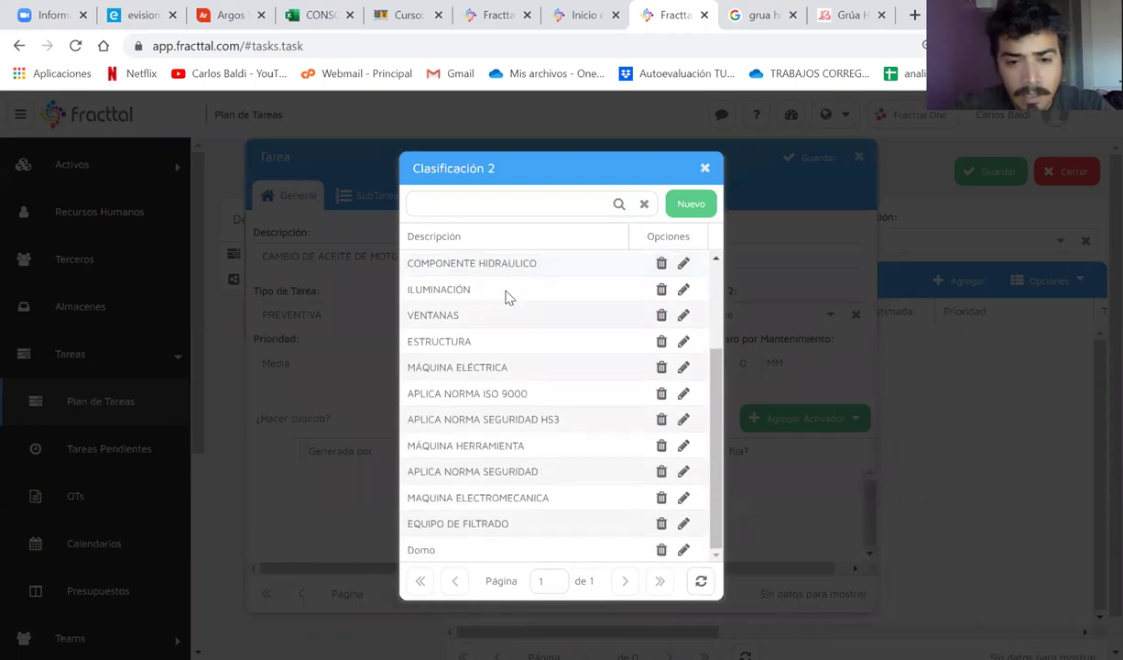
{"action": "scroll", "coordinate": [509, 296], "scroll_direction": "up", "scroll_amount": 2}
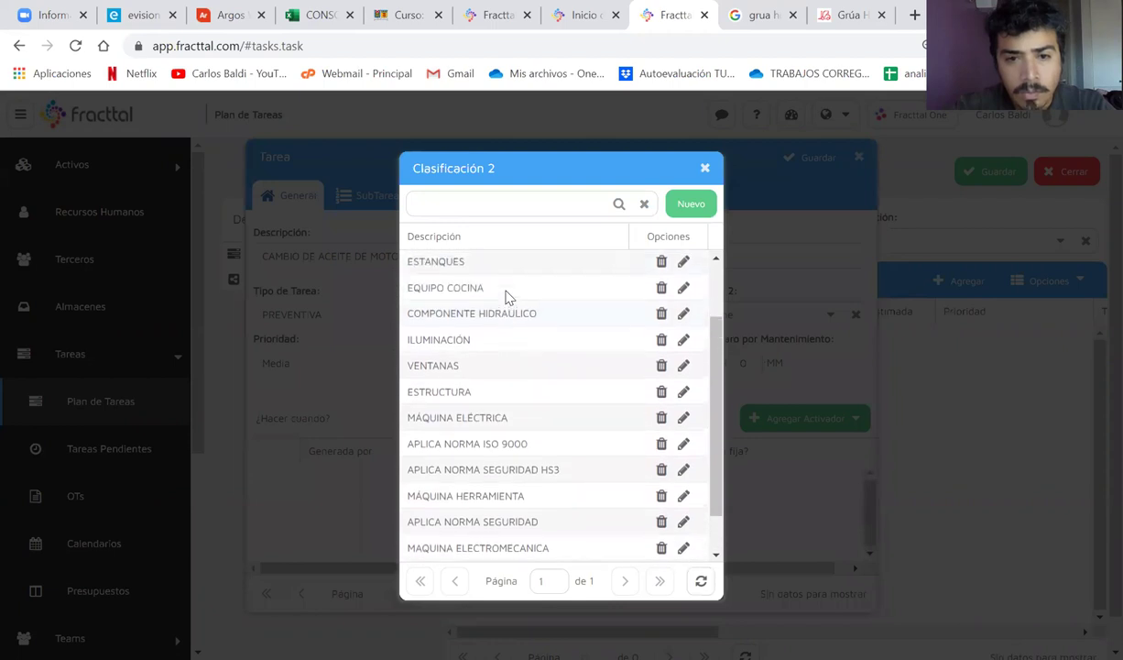
{"action": "scroll", "coordinate": [509, 295], "scroll_direction": "up", "scroll_amount": 3}
{"action": "left_click", "coordinate": [475, 265]}
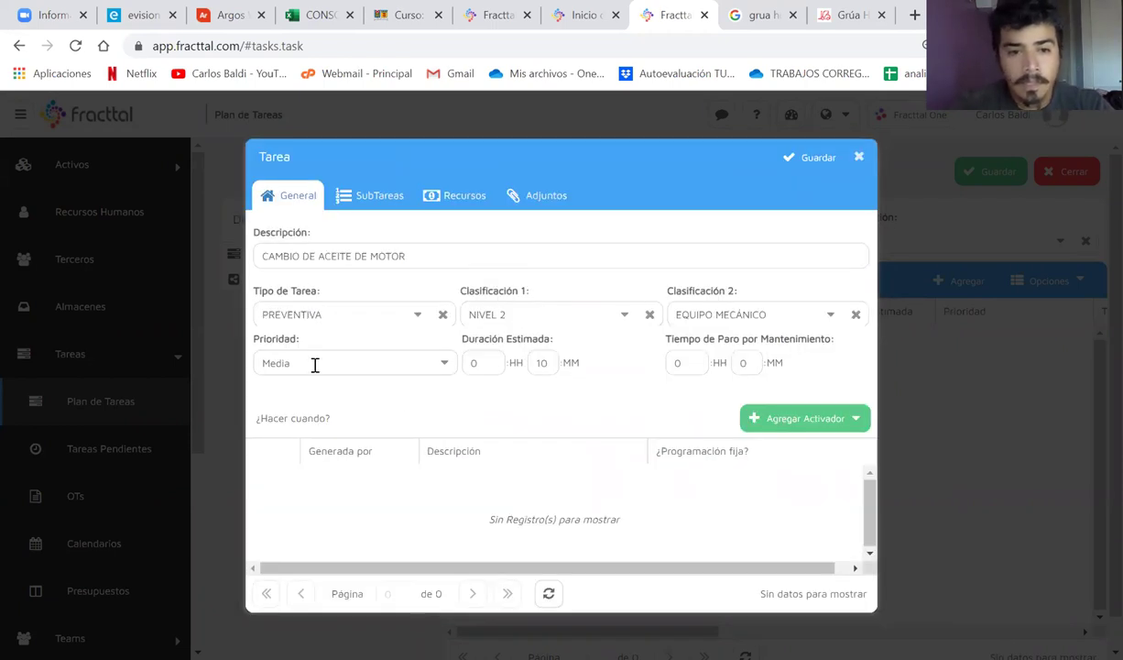
{"action": "left_click", "coordinate": [446, 366]}
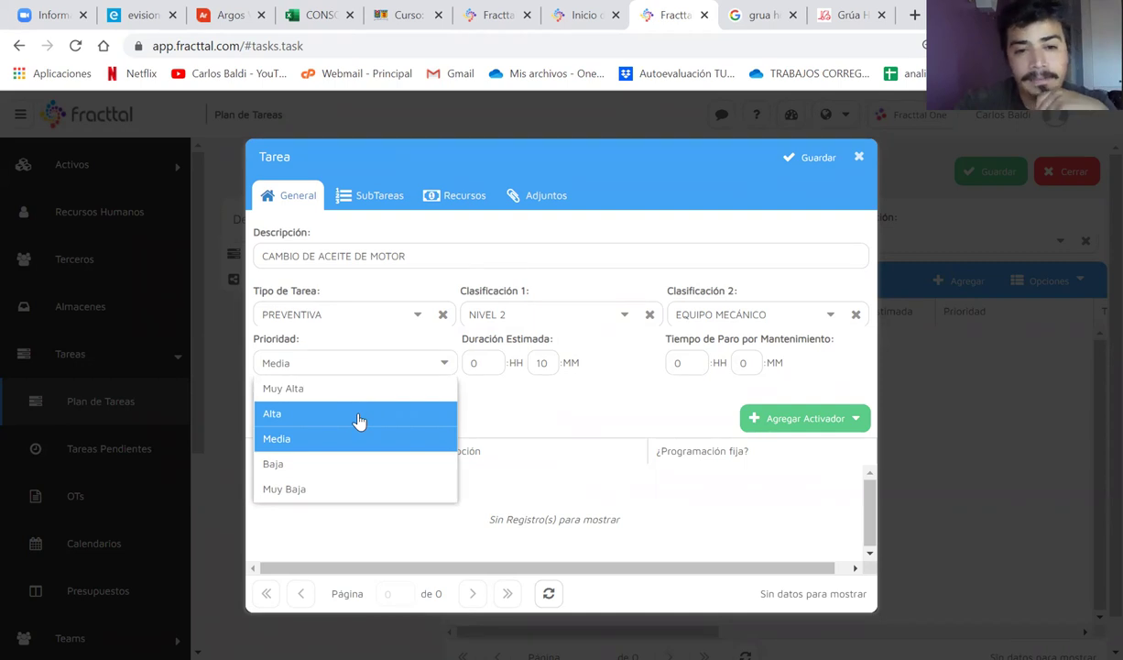
{"action": "left_click", "coordinate": [359, 414]}
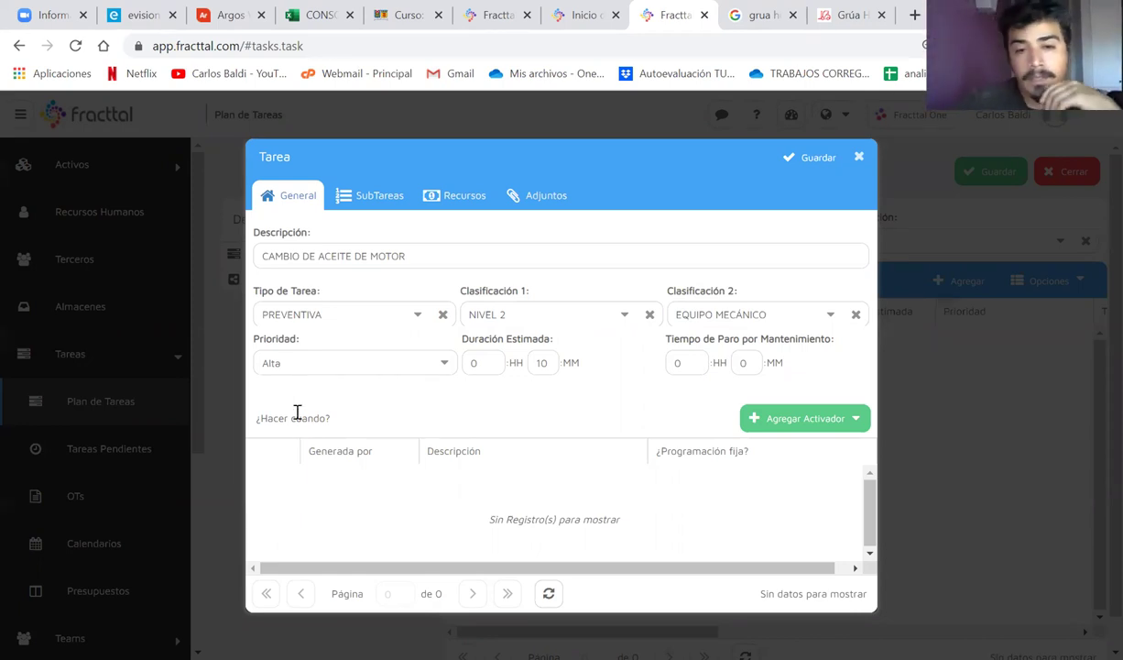
Step: Set both the task's Duración Estimada and its Tiempo de Paro por Mantenimiento to 40 minutes
{"action": "left_click_drag", "start_coordinate": [541, 364], "coordinate": [532, 365]}
{"action": "type", "text": "40"}
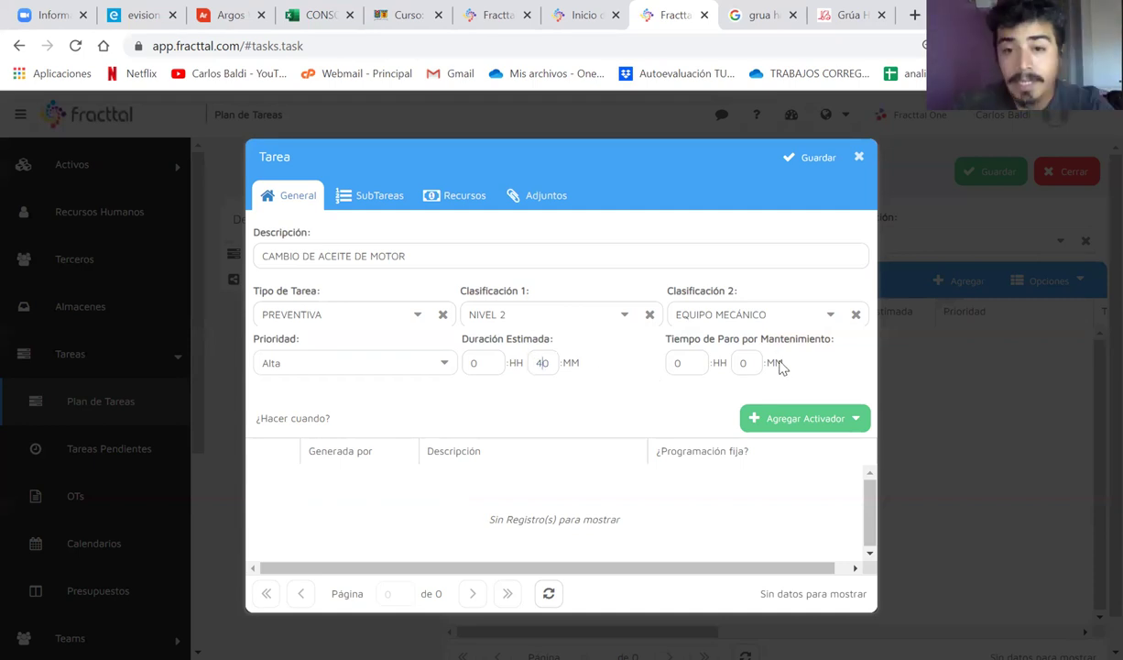
{"action": "left_click_drag", "start_coordinate": [757, 361], "coordinate": [725, 366]}
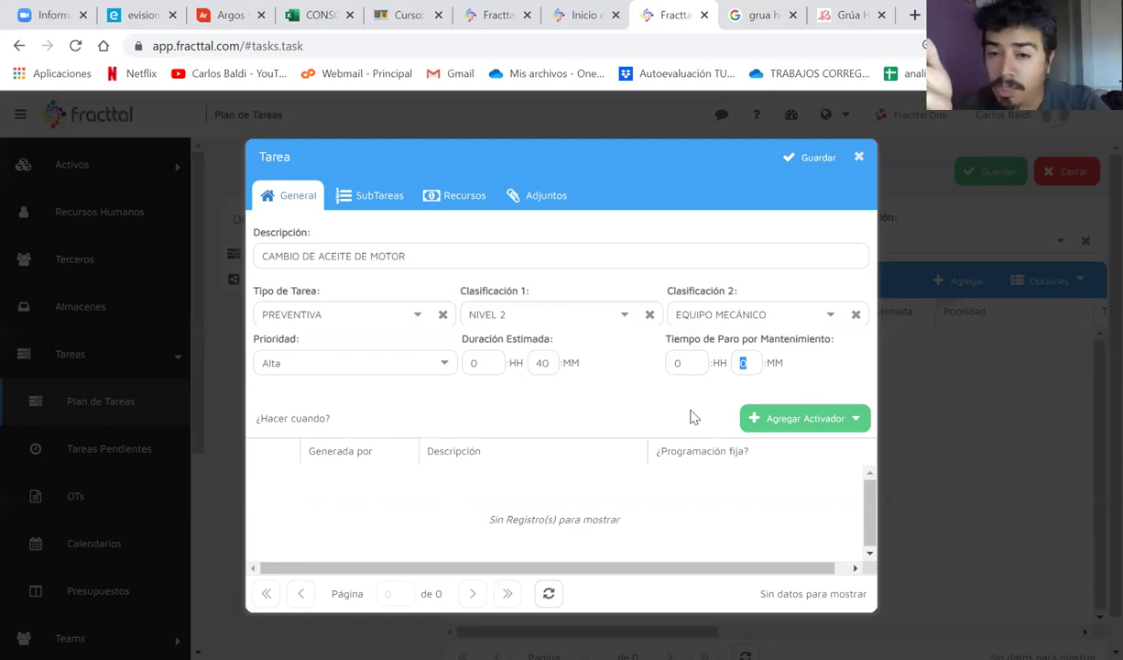
{"action": "type", "text": "40"}
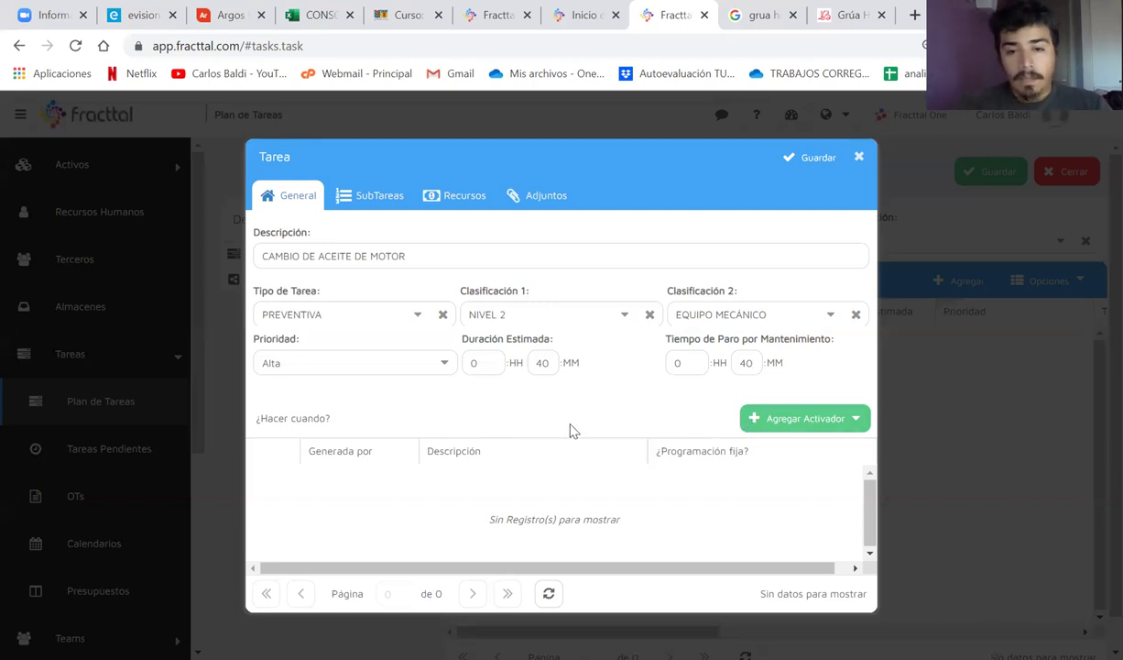
{"action": "left_click_drag", "start_coordinate": [259, 418], "coordinate": [343, 421]}
{"action": "left_click", "coordinate": [344, 422]}
{"action": "left_click_drag", "start_coordinate": [271, 254], "coordinate": [436, 231]}
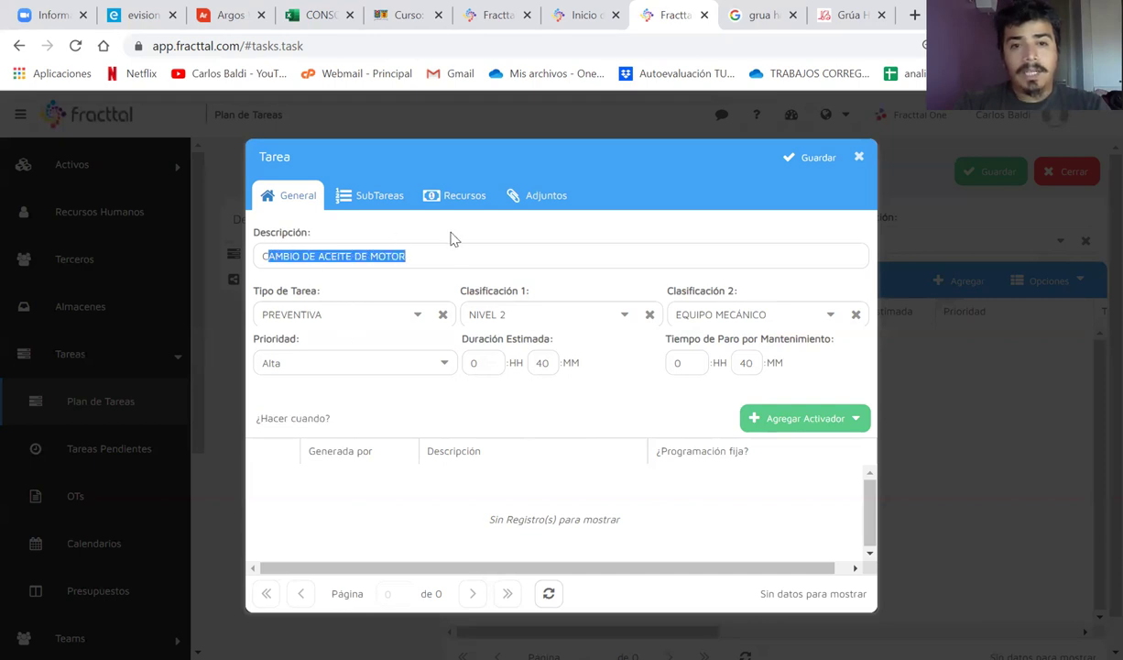
Step: Add a Lectura activator to the task and find the HORA unit for its Cada frequency
{"action": "left_click", "coordinate": [785, 420]}
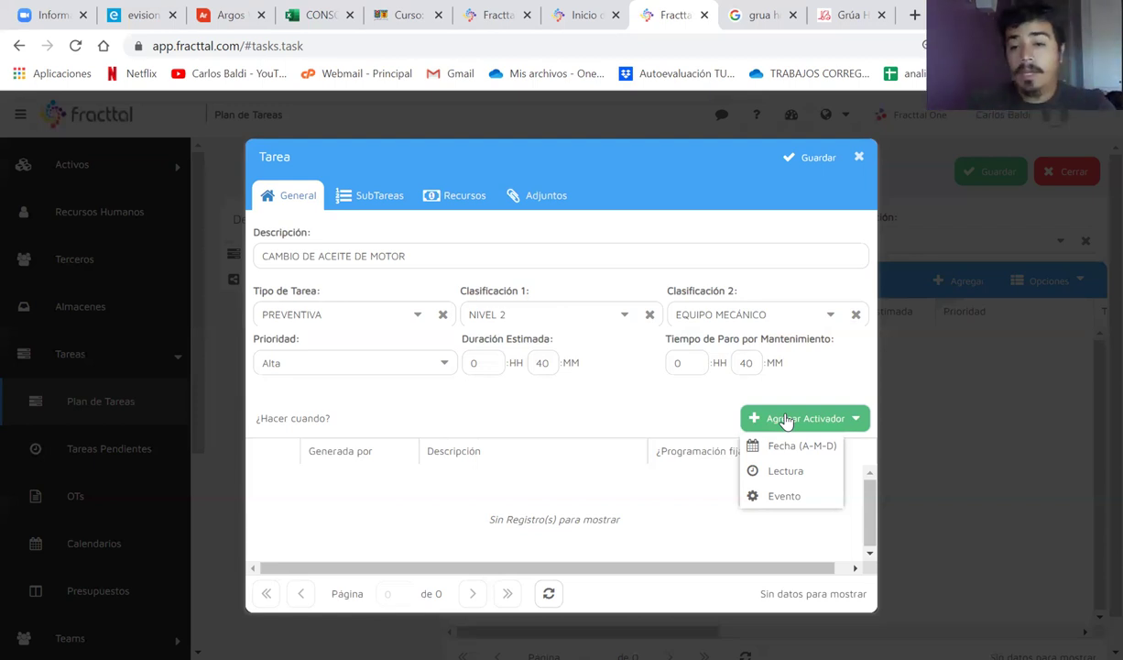
{"action": "left_click", "coordinate": [785, 419]}
{"action": "left_click", "coordinate": [790, 427]}
{"action": "left_click", "coordinate": [789, 470]}
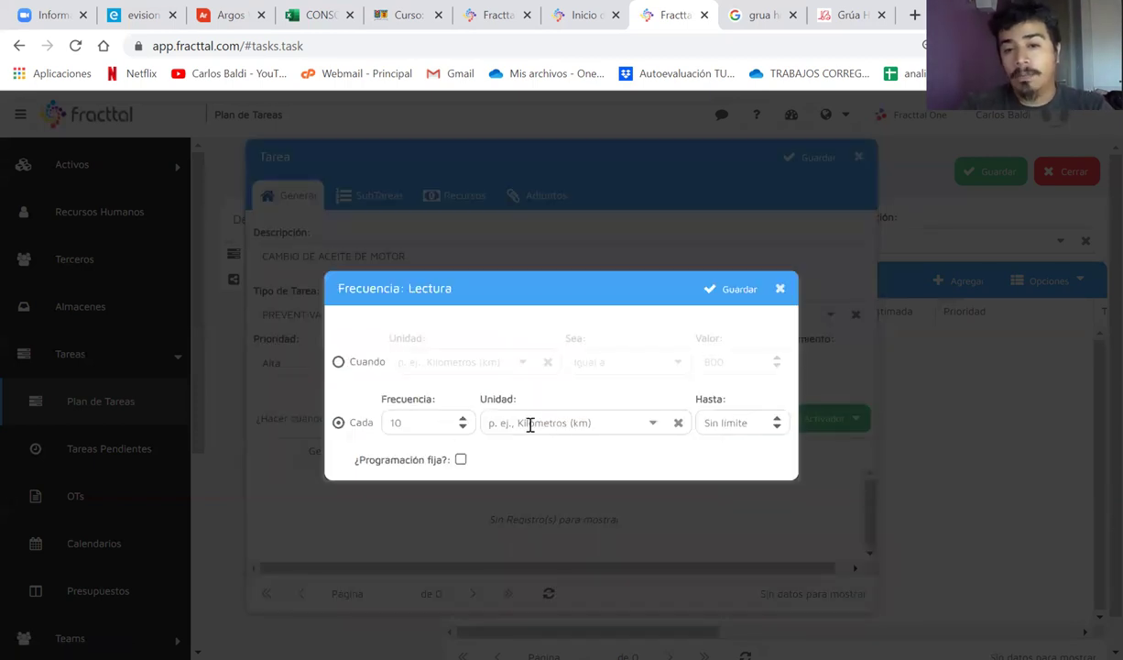
{"action": "left_click", "coordinate": [632, 423]}
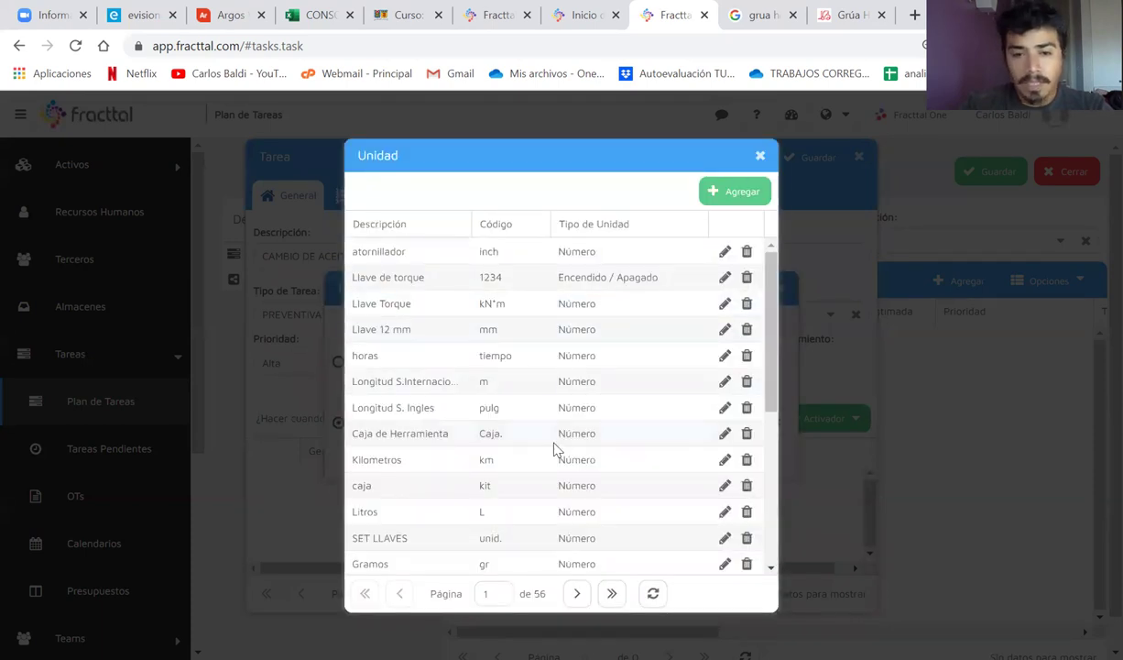
{"action": "scroll", "coordinate": [536, 430], "scroll_direction": "down", "scroll_amount": 4}
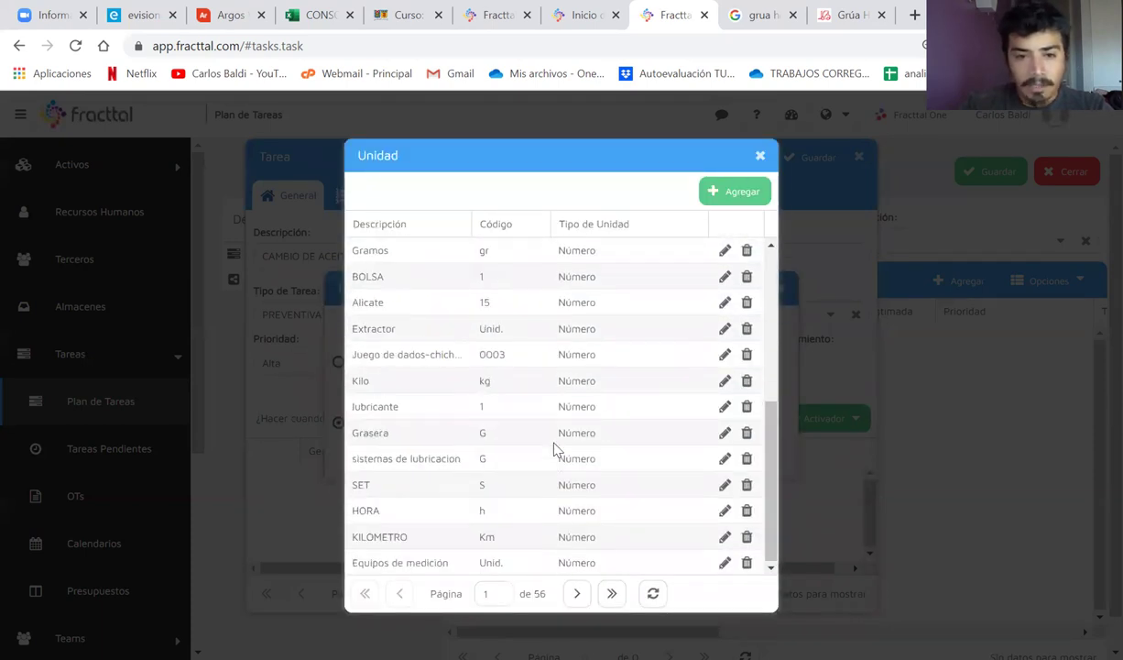
{"action": "left_click", "coordinate": [434, 515]}
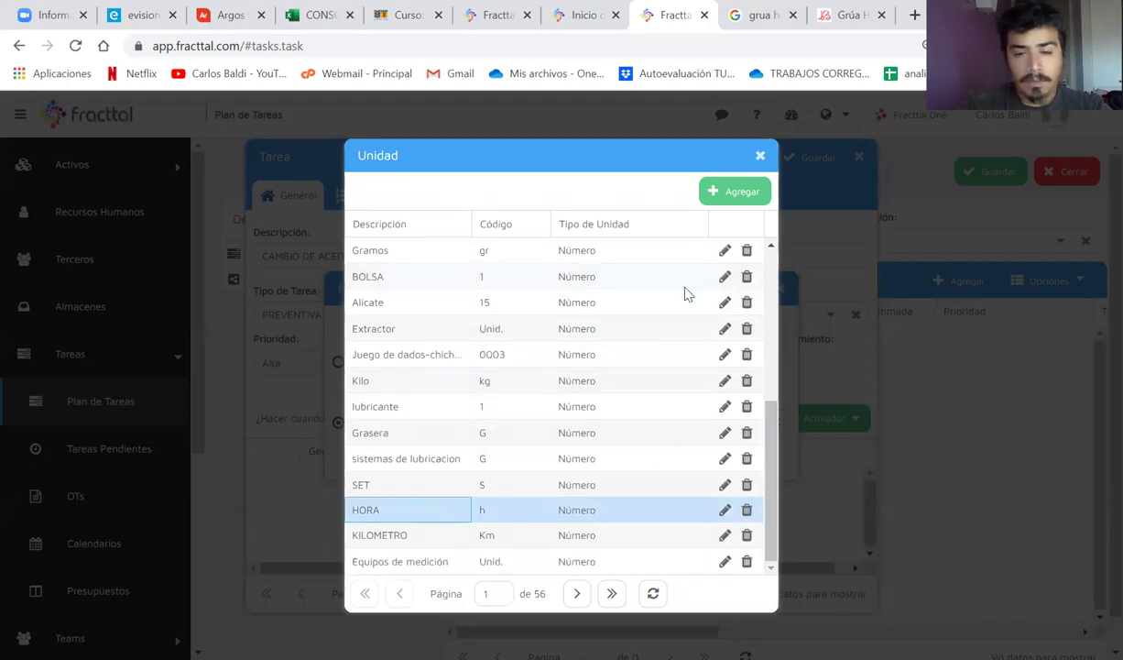
Step: Try to delete the BOLSA and Extractor records from the unit list
{"action": "left_click", "coordinate": [745, 277]}
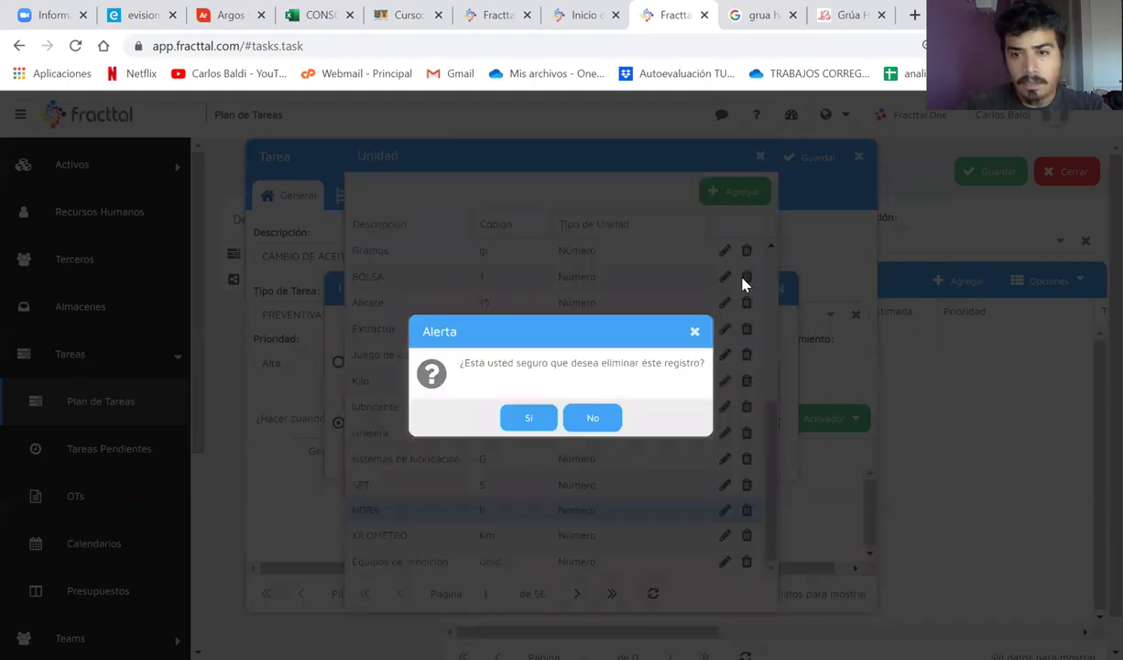
{"action": "left_click", "coordinate": [521, 421]}
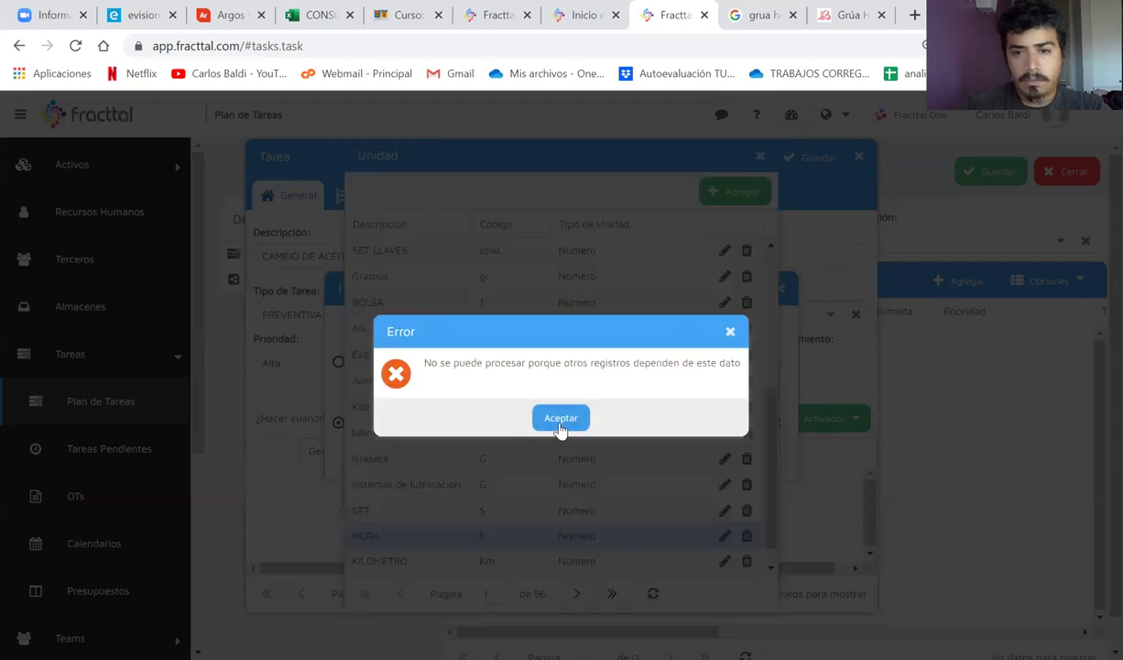
{"action": "left_click", "coordinate": [541, 419]}
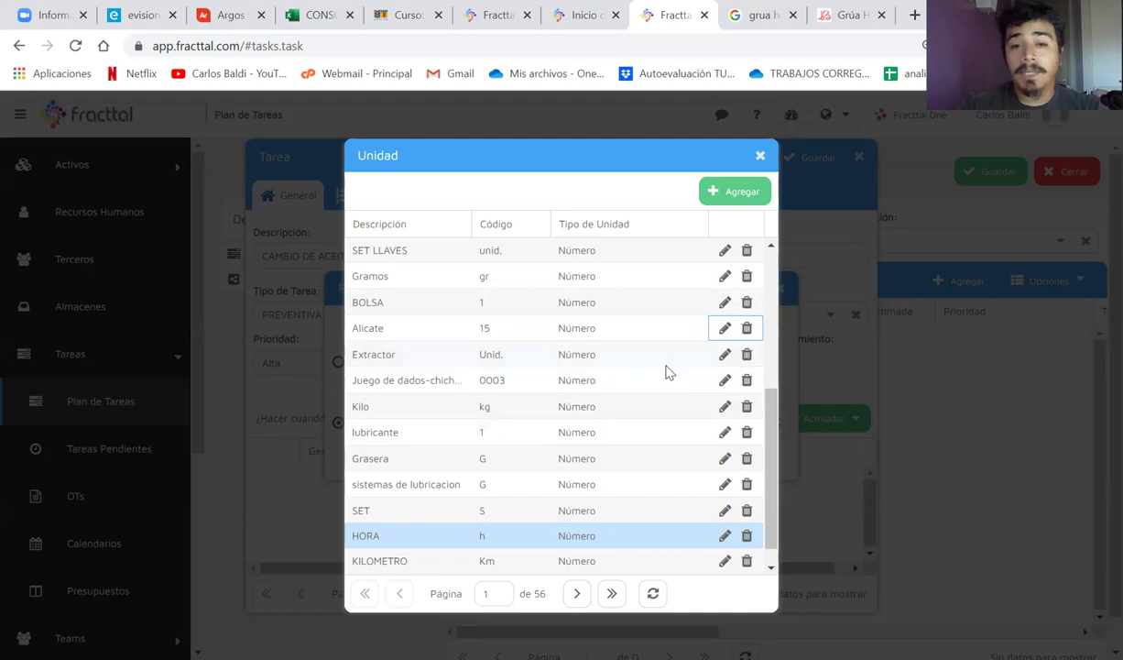
{"action": "left_click", "coordinate": [747, 356]}
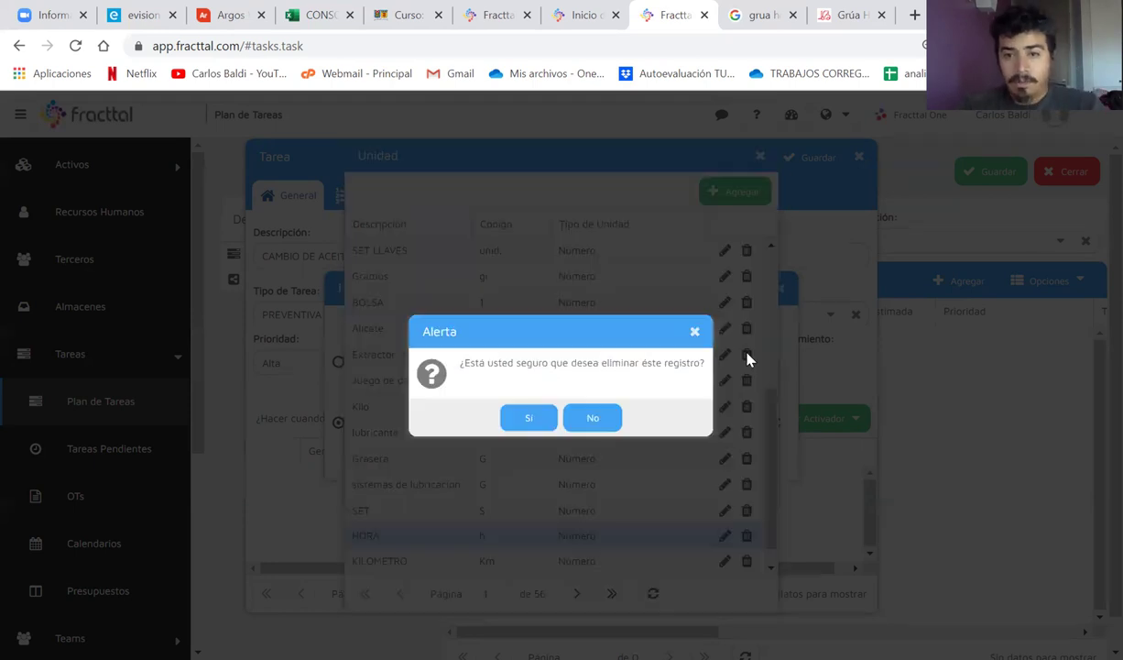
{"action": "left_click", "coordinate": [535, 417]}
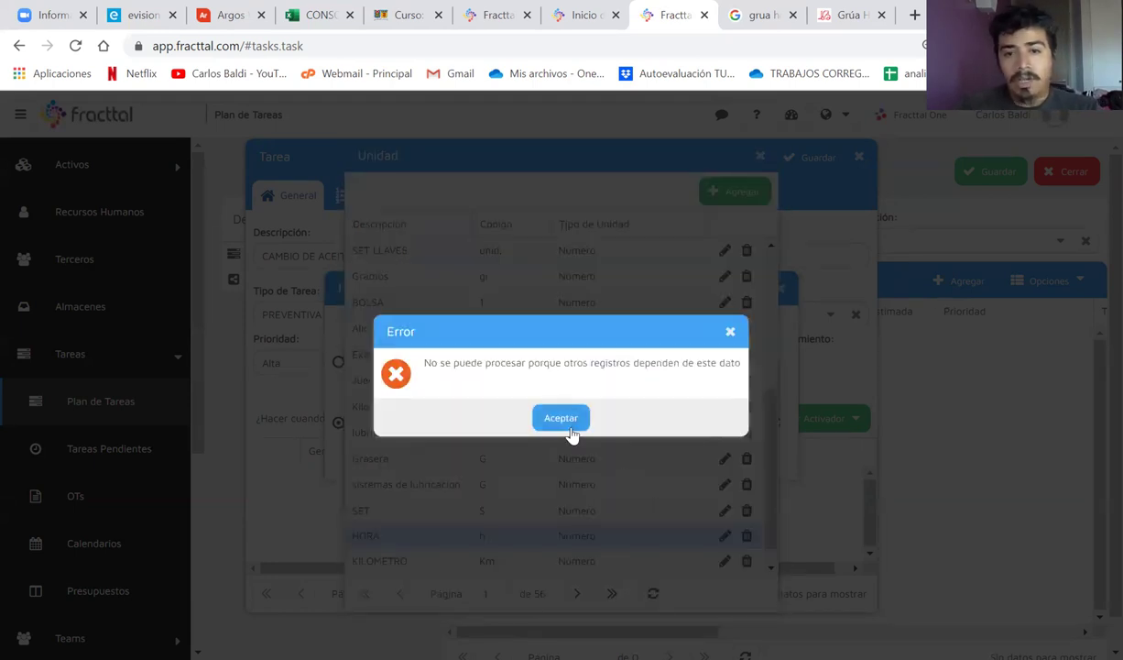
{"action": "left_click", "coordinate": [561, 418]}
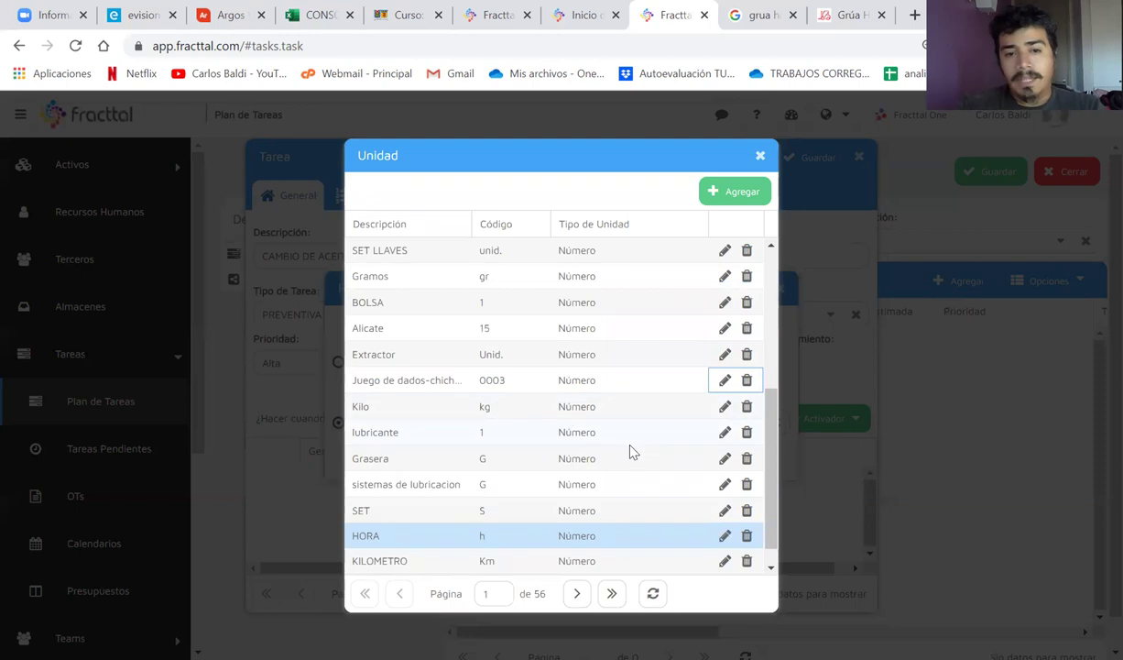
Step: Set the Lectura activator to repeat every 1000 HORA with no limit and save it
{"action": "left_click", "coordinate": [385, 539]}
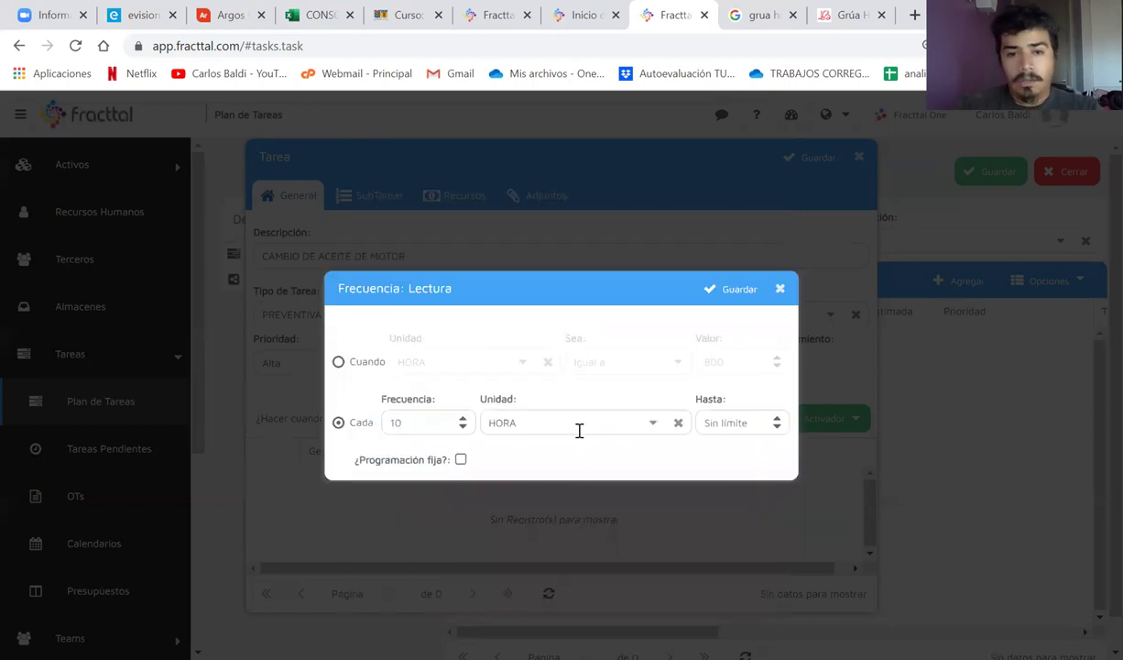
{"action": "left_click", "coordinate": [392, 422]}
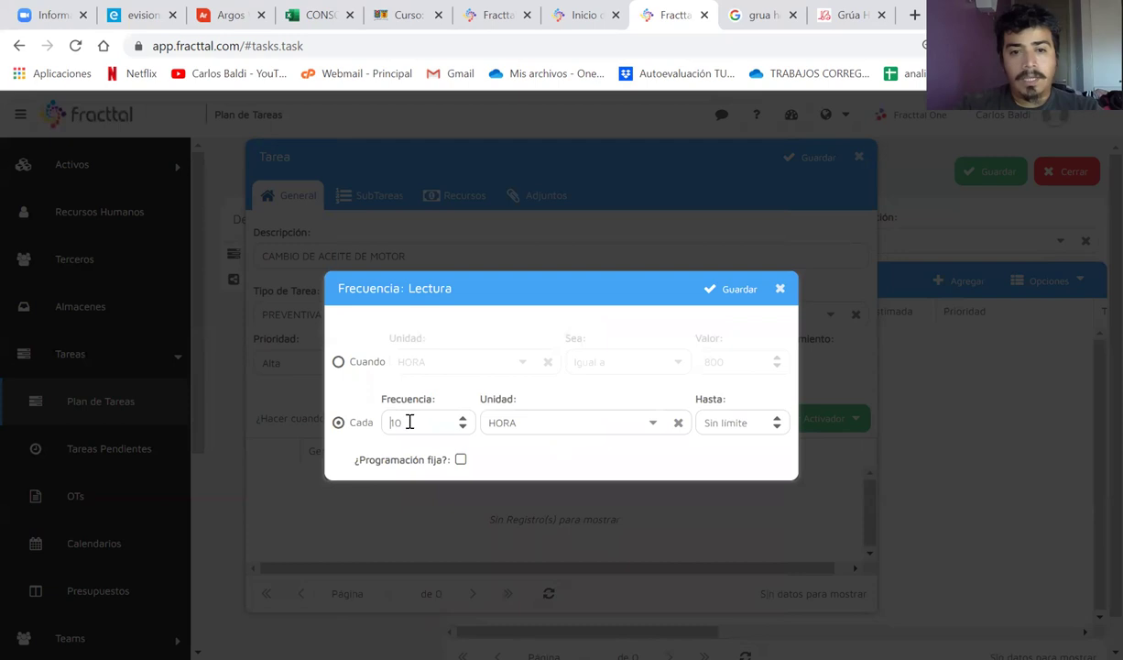
{"action": "type", "text": "16"}
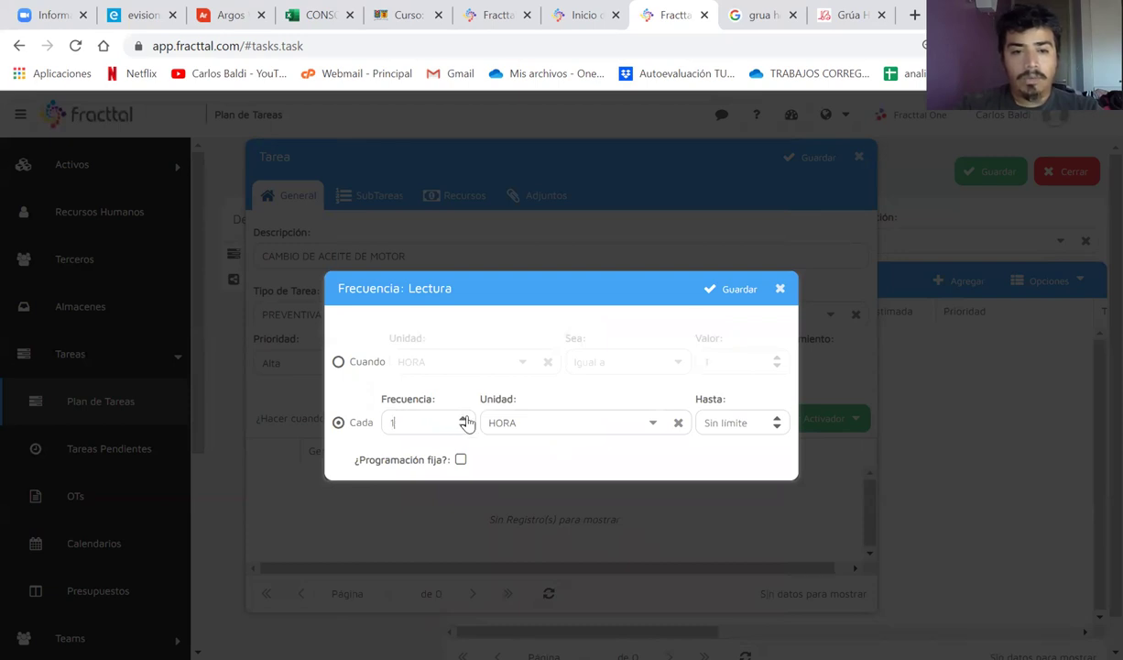
{"action": "double_click", "coordinate": [464, 418]}
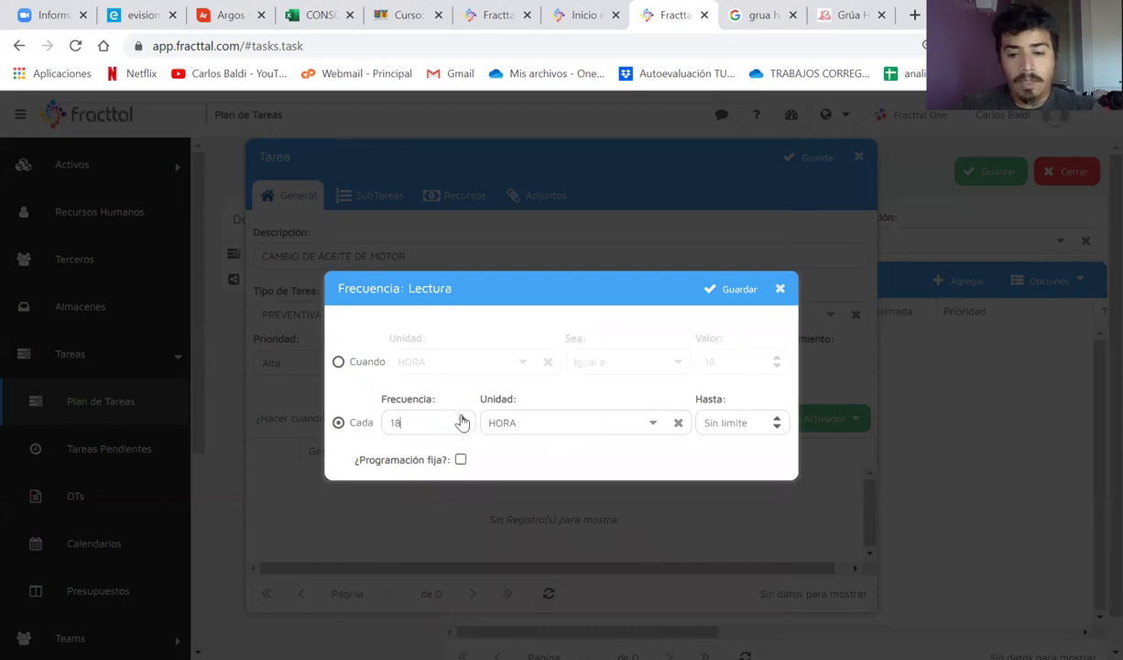
{"action": "key", "text": "BackSpace"}
{"action": "type", "text": "000"}
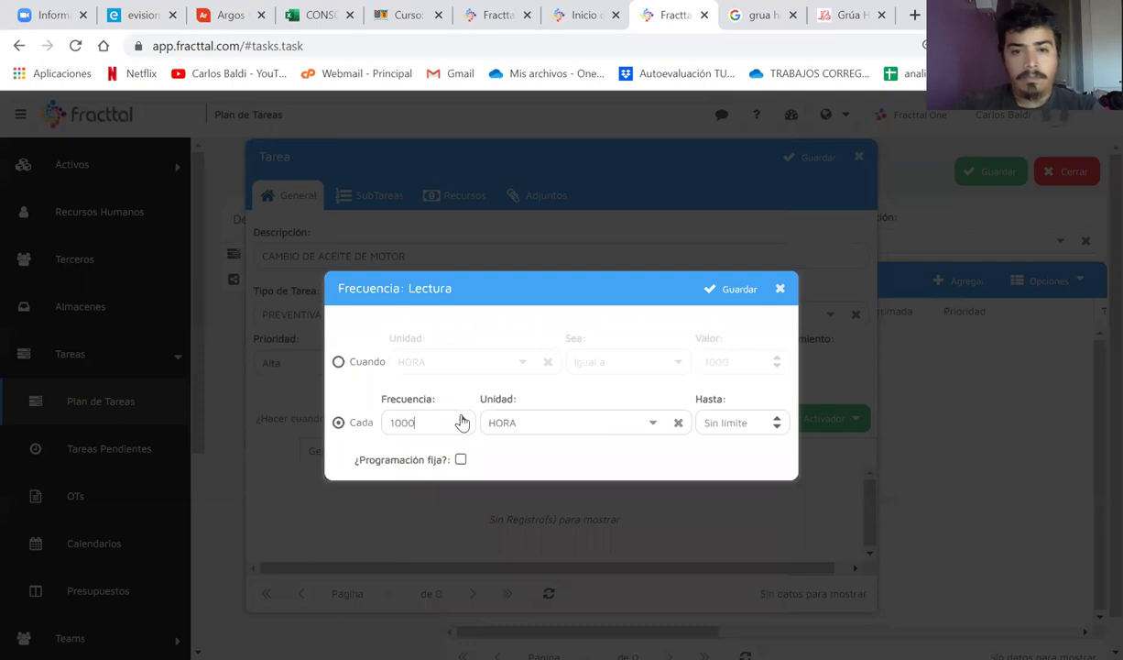
{"action": "left_click", "coordinate": [777, 419]}
{"action": "left_click", "coordinate": [773, 425]}
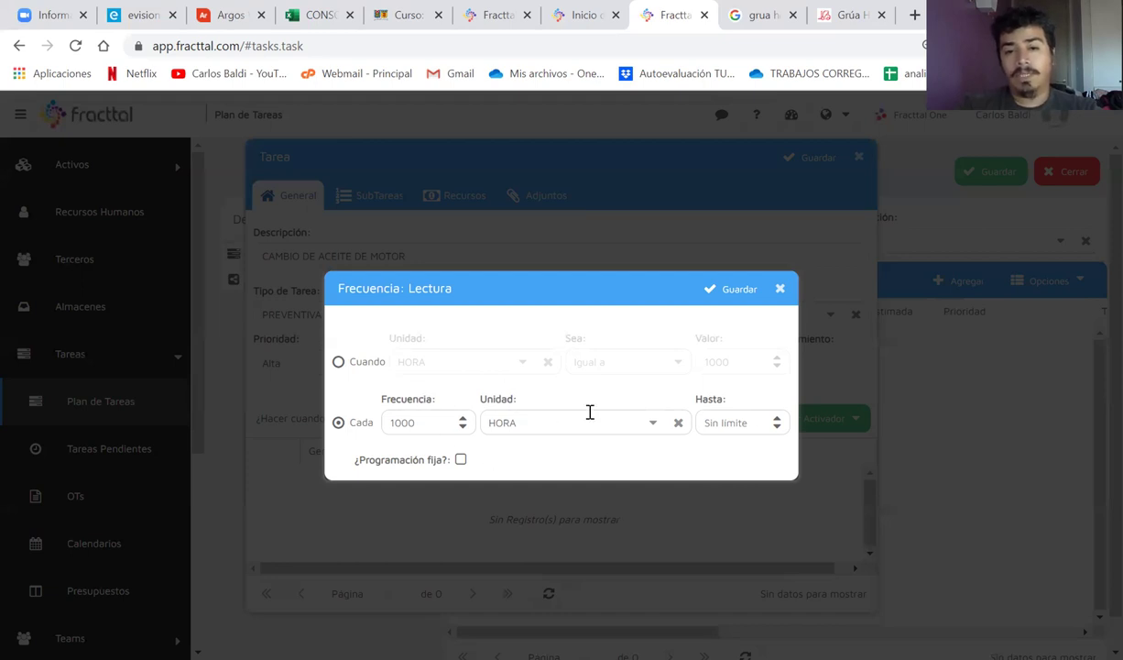
{"action": "left_click", "coordinate": [733, 290]}
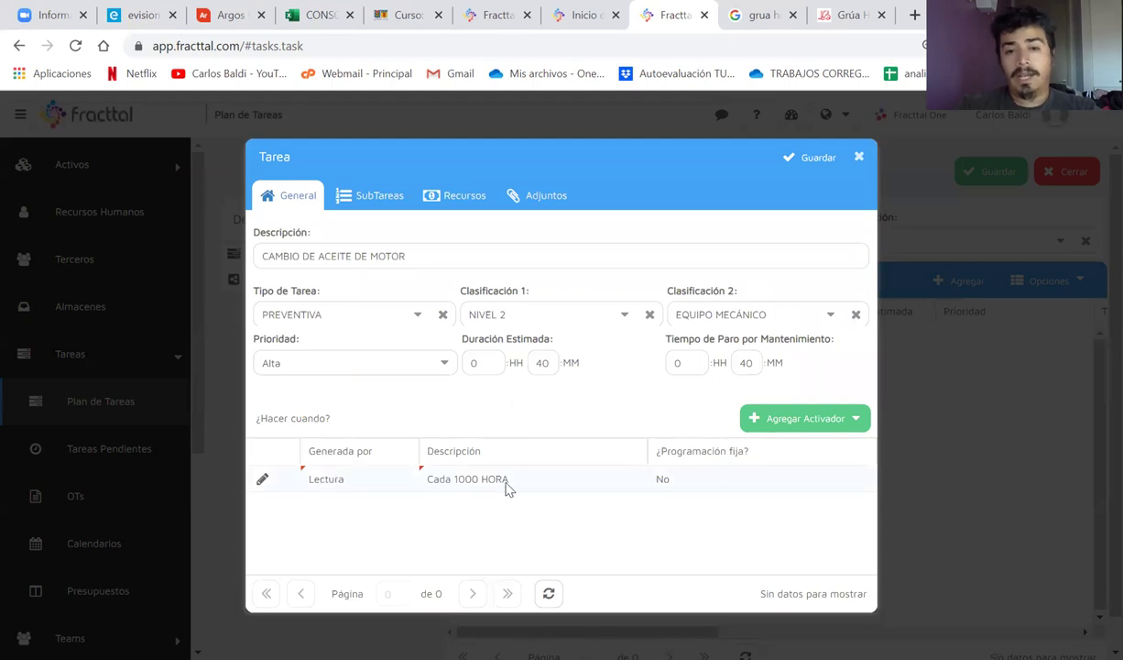
{"action": "left_click", "coordinate": [847, 426]}
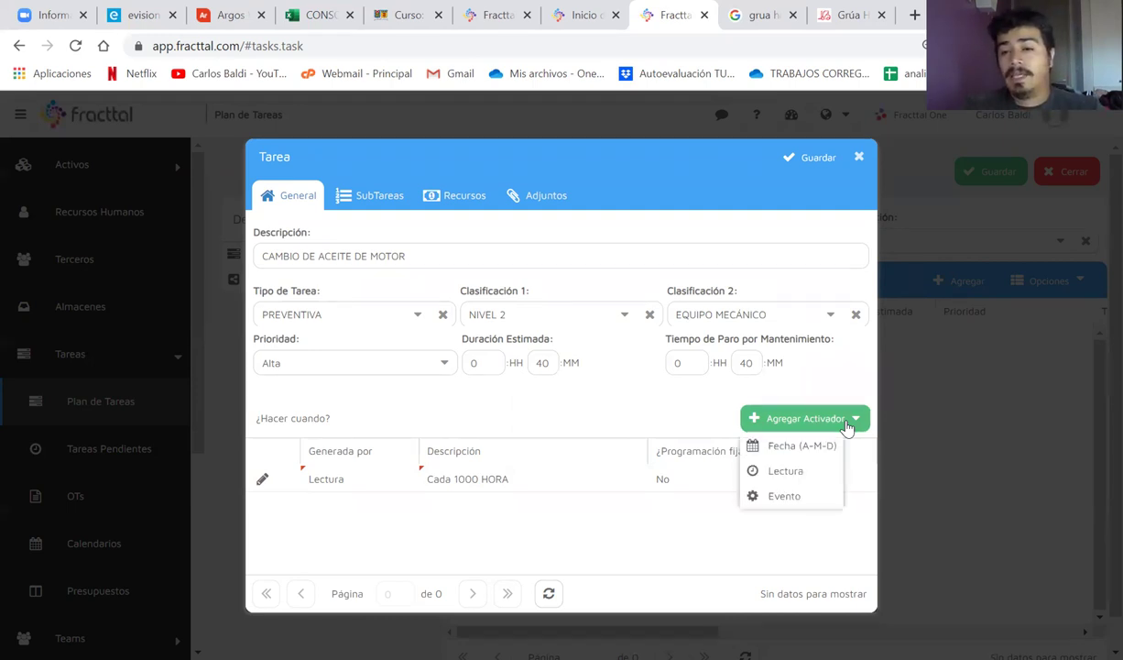
{"action": "left_click", "coordinate": [794, 448]}
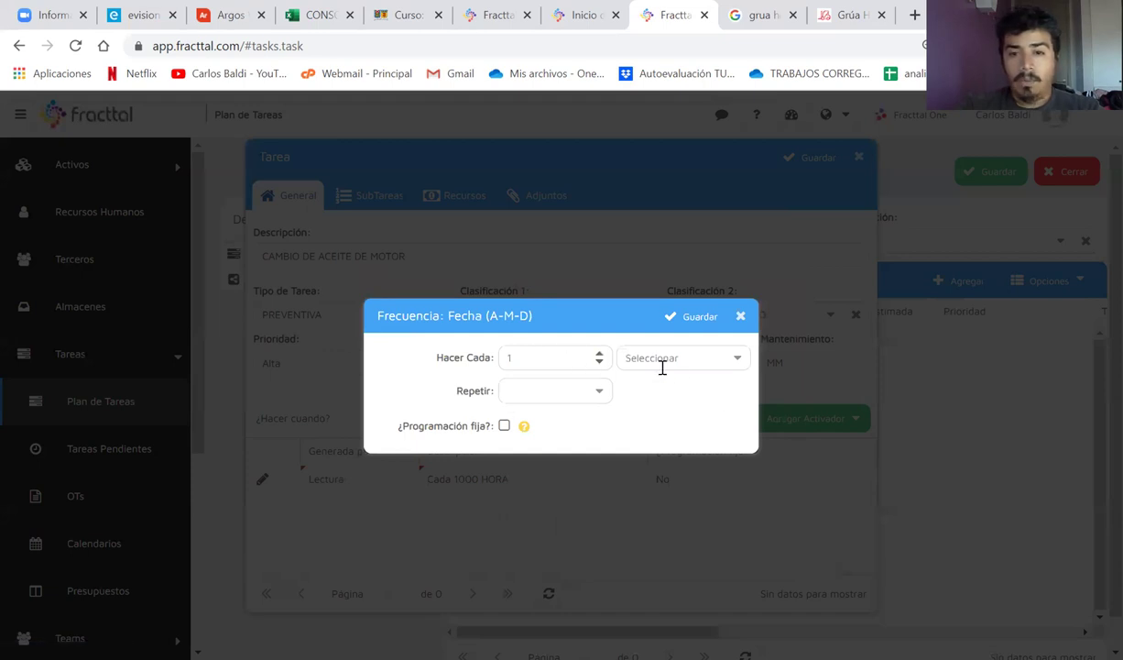
{"action": "left_click", "coordinate": [734, 365]}
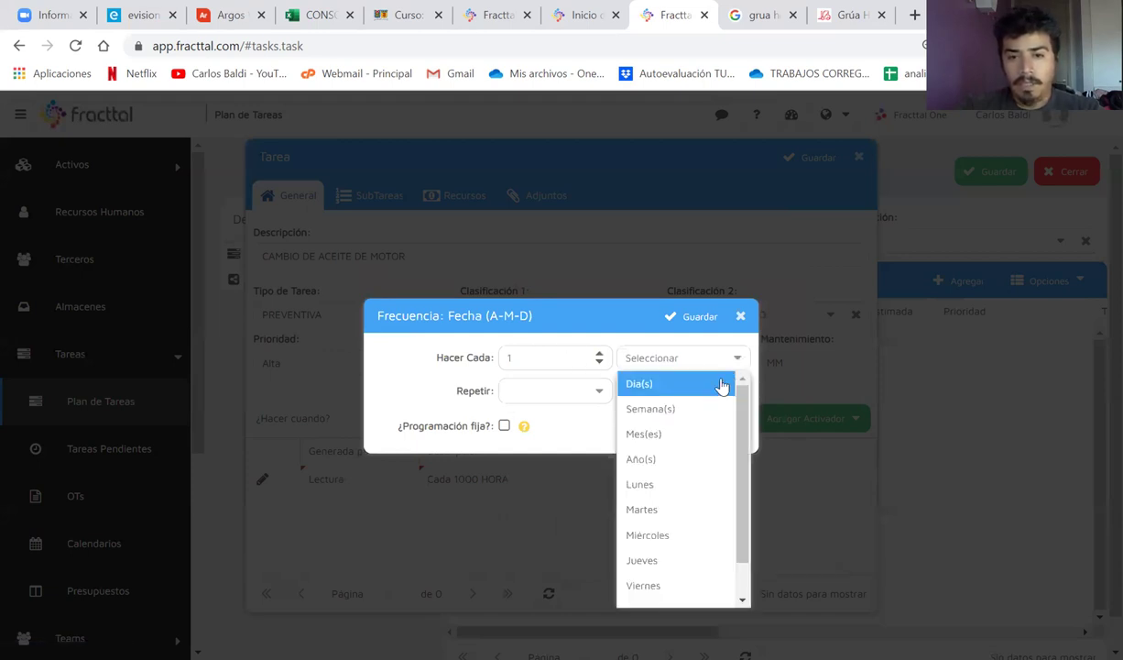
{"action": "left_click", "coordinate": [658, 463]}
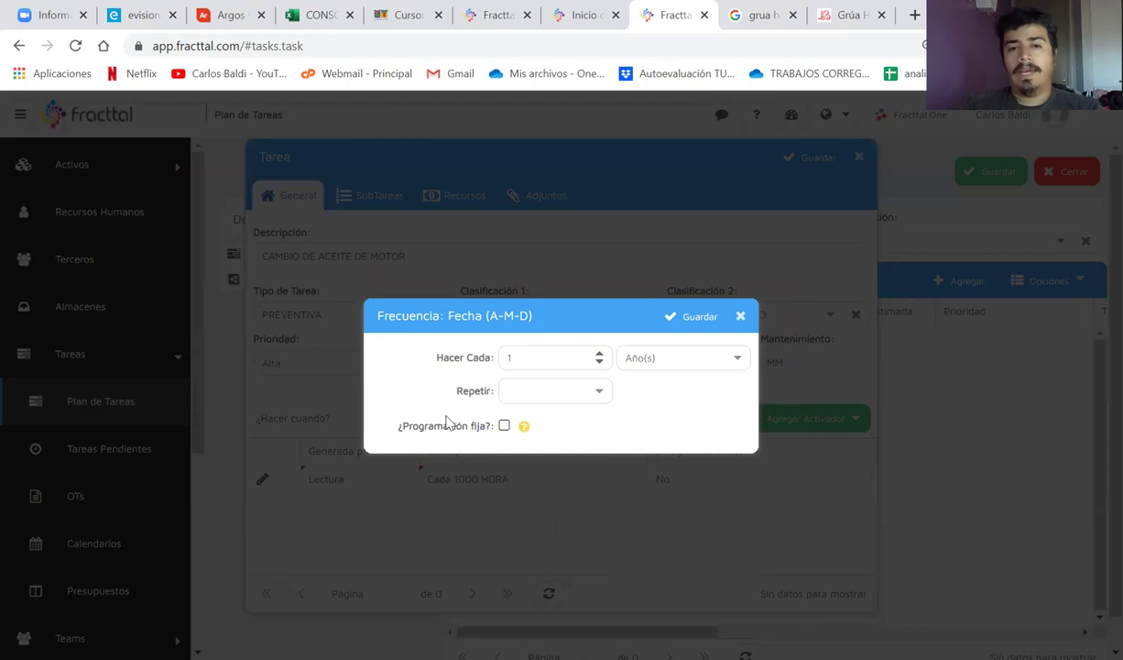
{"action": "double_click", "coordinate": [740, 315]}
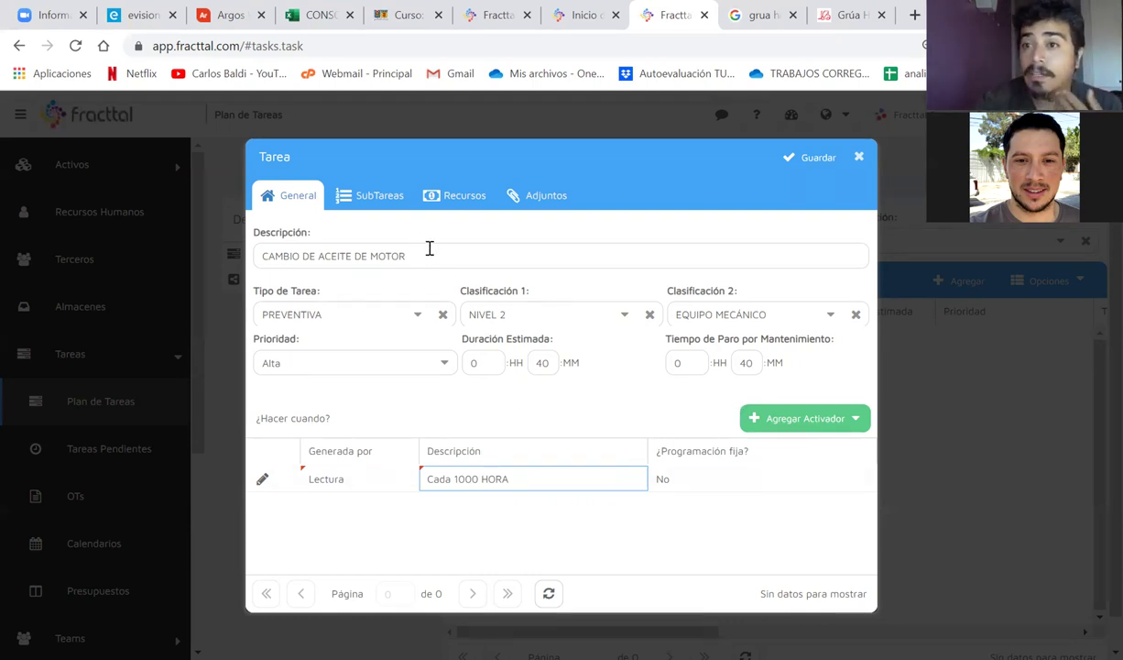
Step: Start a new subtask for the oil change task with the description "Detener el equipo y bloquearlo"
{"action": "left_click", "coordinate": [380, 205]}
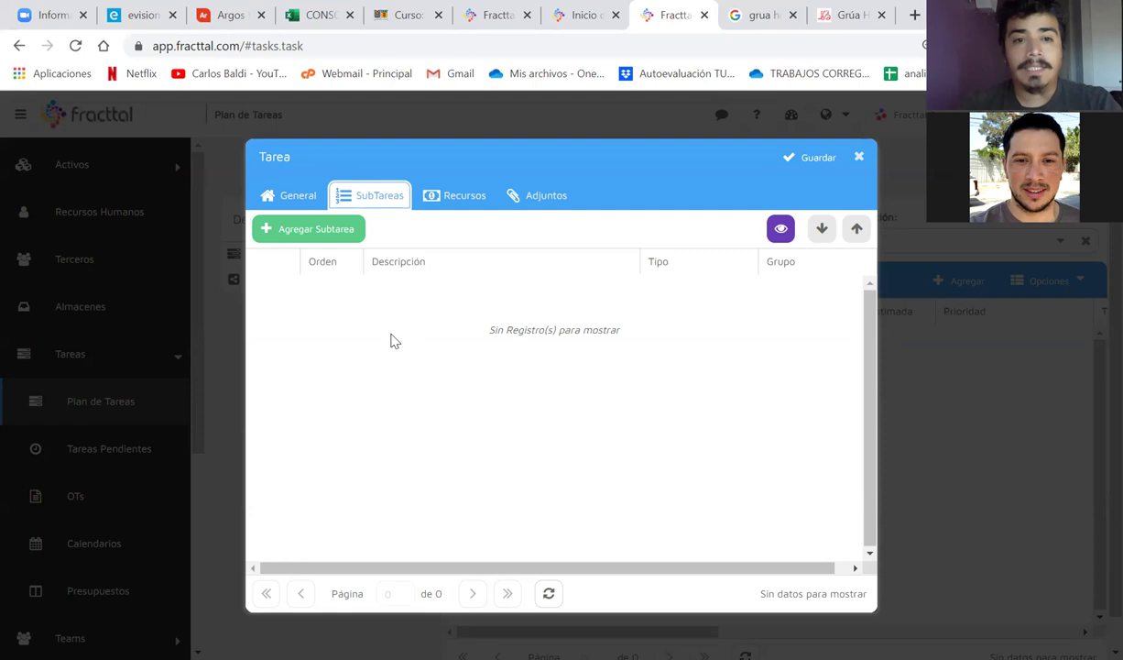
{"action": "left_click", "coordinate": [306, 237]}
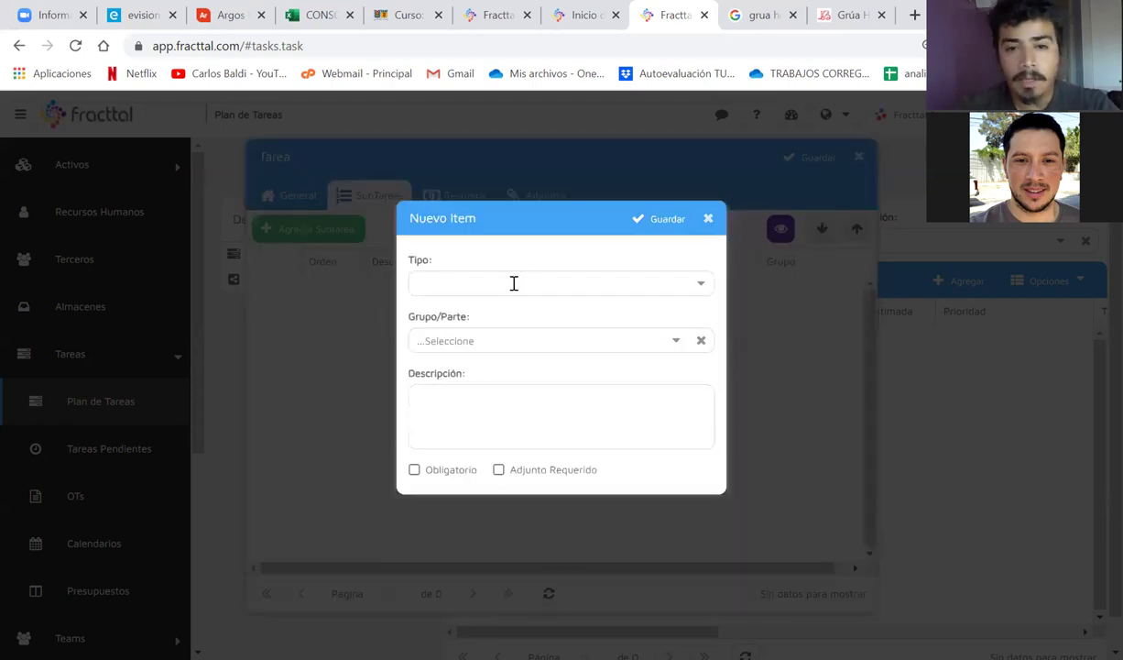
{"action": "left_click", "coordinate": [462, 406]}
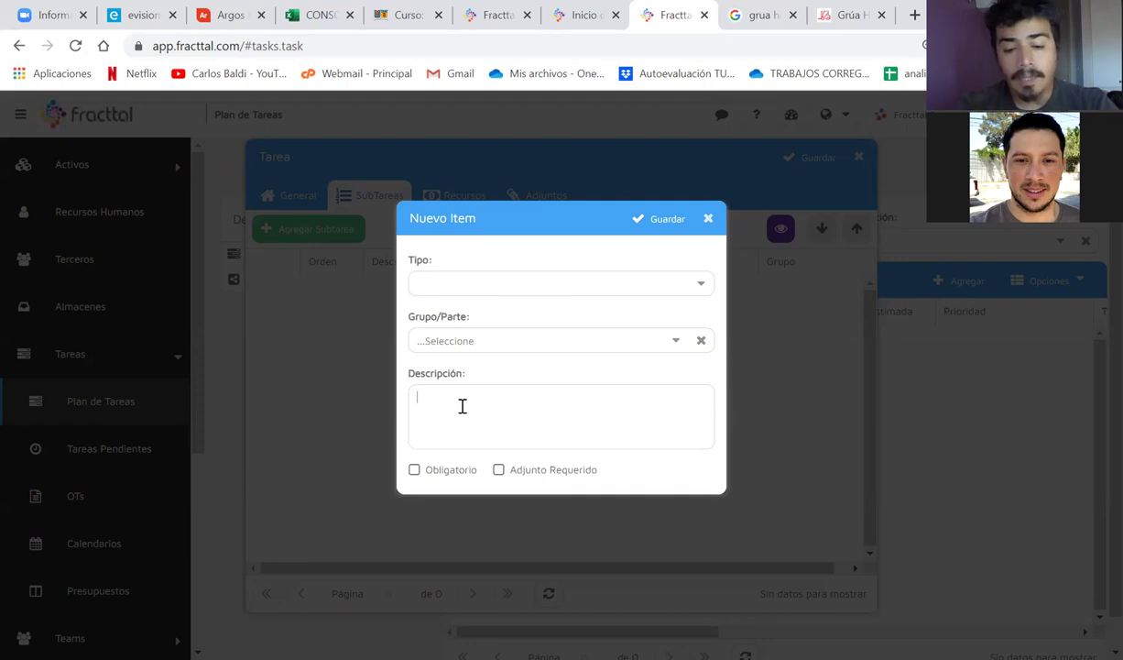
{"action": "type", "text": "Detener el equo"}
{"action": "key", "text": "BackSpace"}
{"action": "type", "text": "ipo"}
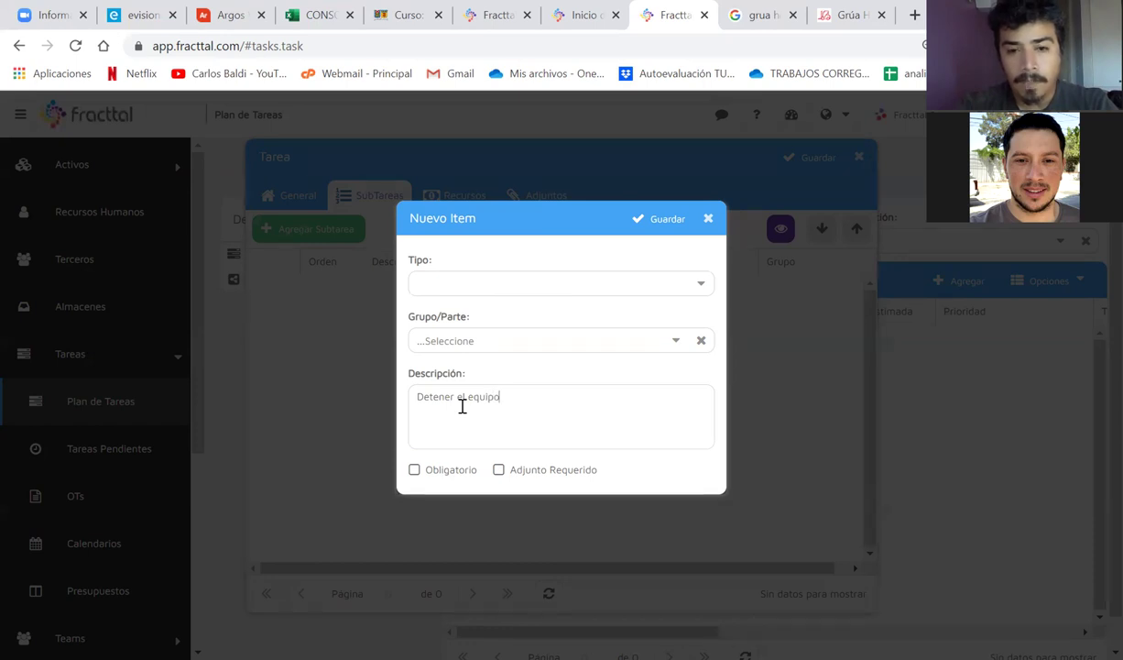
{"action": "type", "text": " y bloquera"}
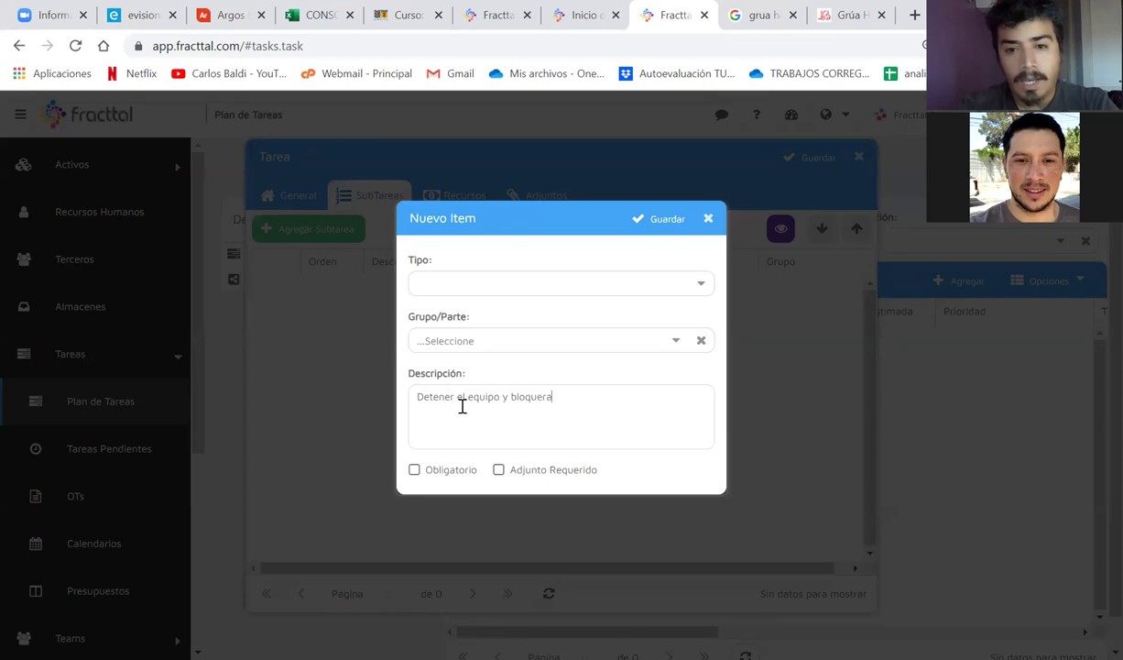
{"action": "key", "text": "BackSpace"}
{"action": "key", "text": "BackSpace"}
{"action": "type", "text": "arlo"}
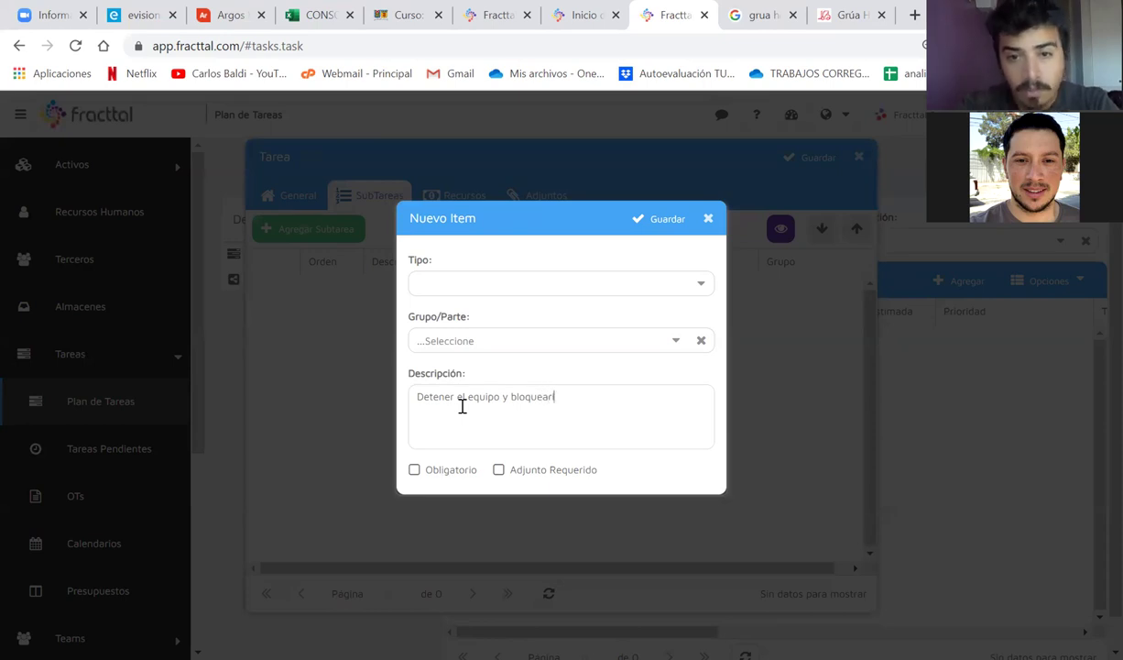
Step: Set the new subtask's Tipo to Si / No, save it and preview the task's subtask form
{"action": "left_click", "coordinate": [478, 280]}
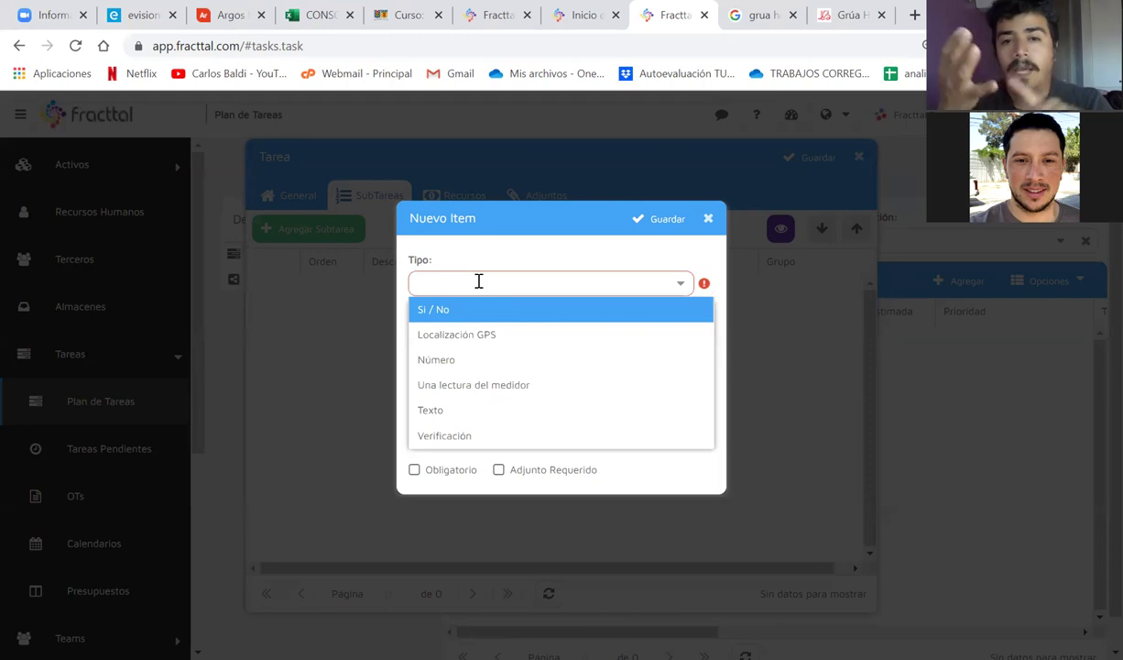
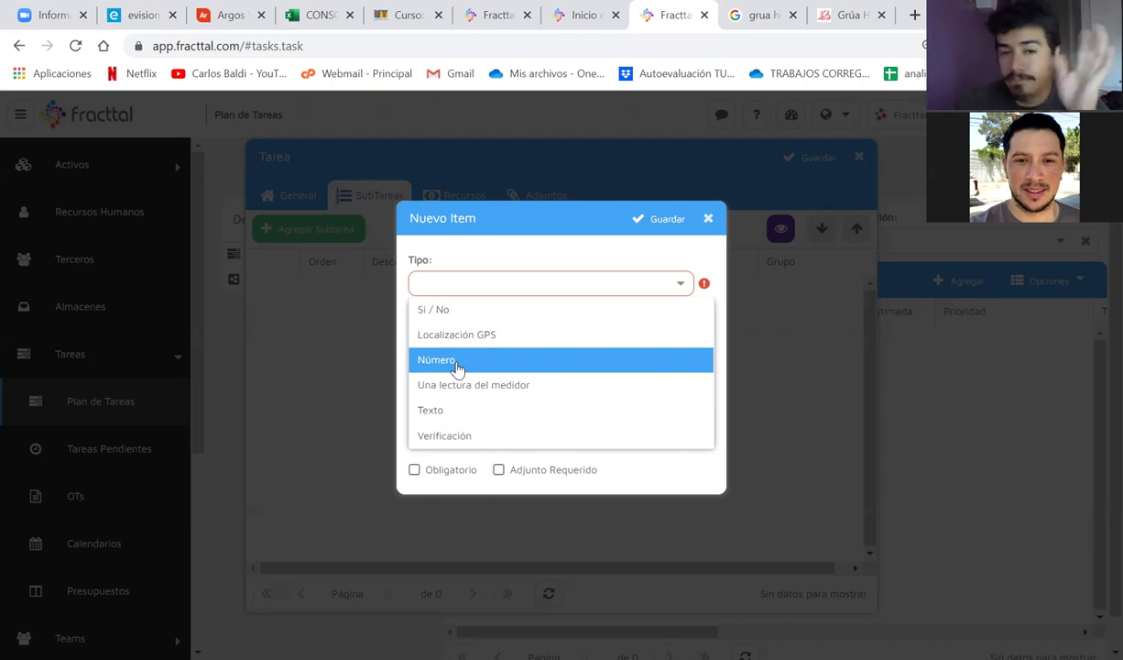
{"action": "left_click", "coordinate": [457, 365]}
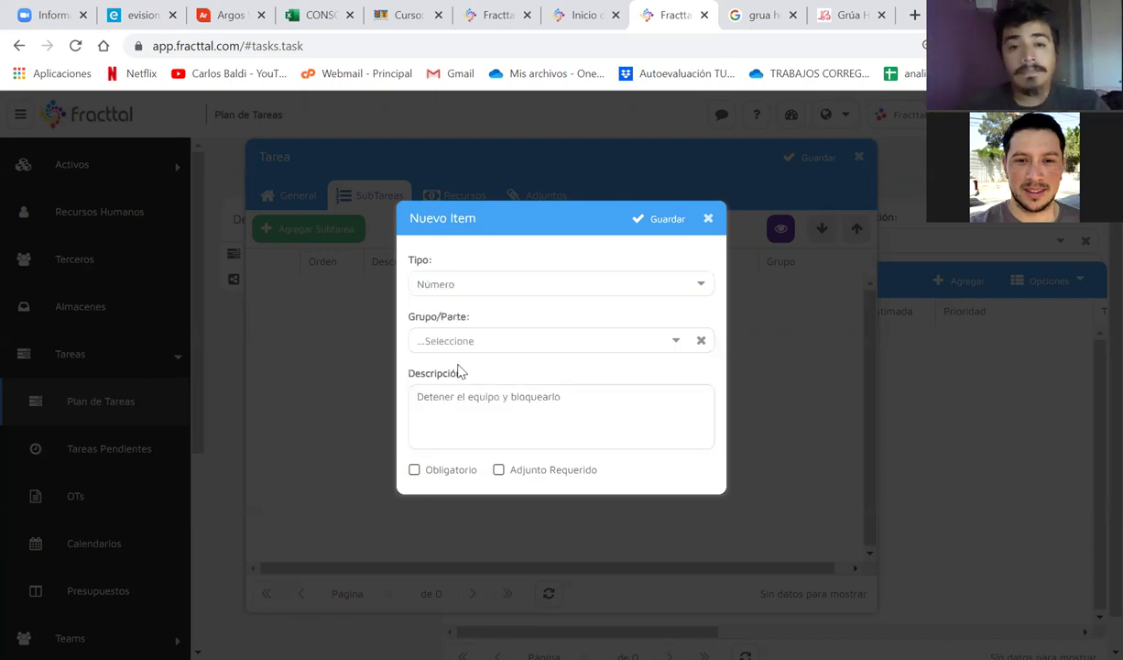
{"action": "left_click", "coordinate": [458, 284]}
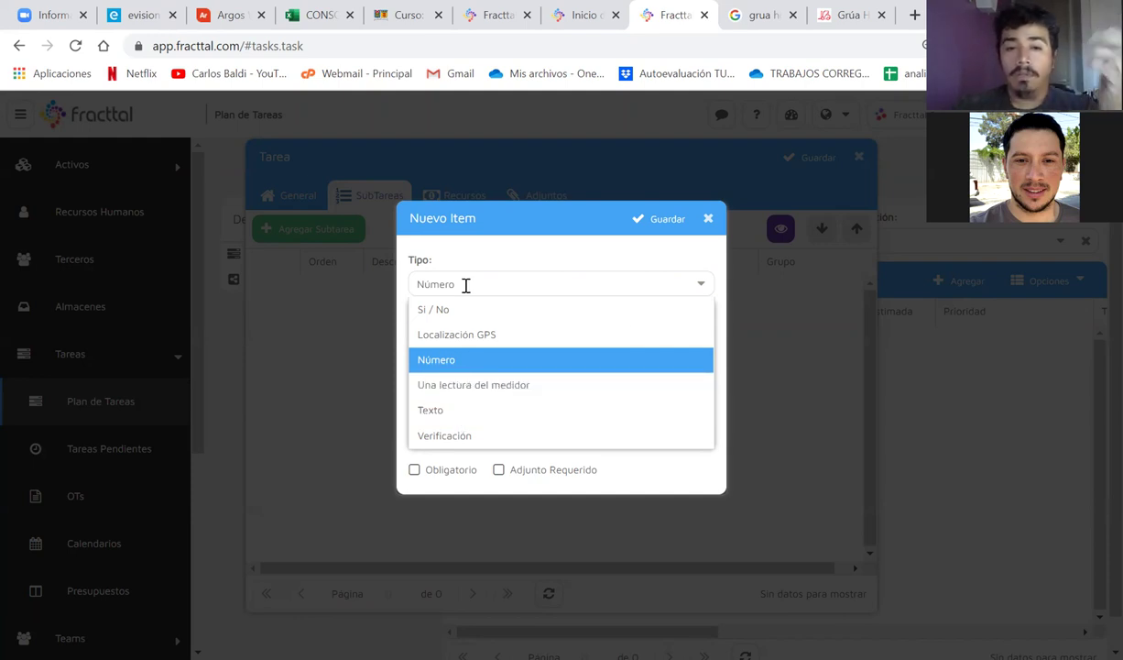
{"action": "left_click", "coordinate": [453, 314]}
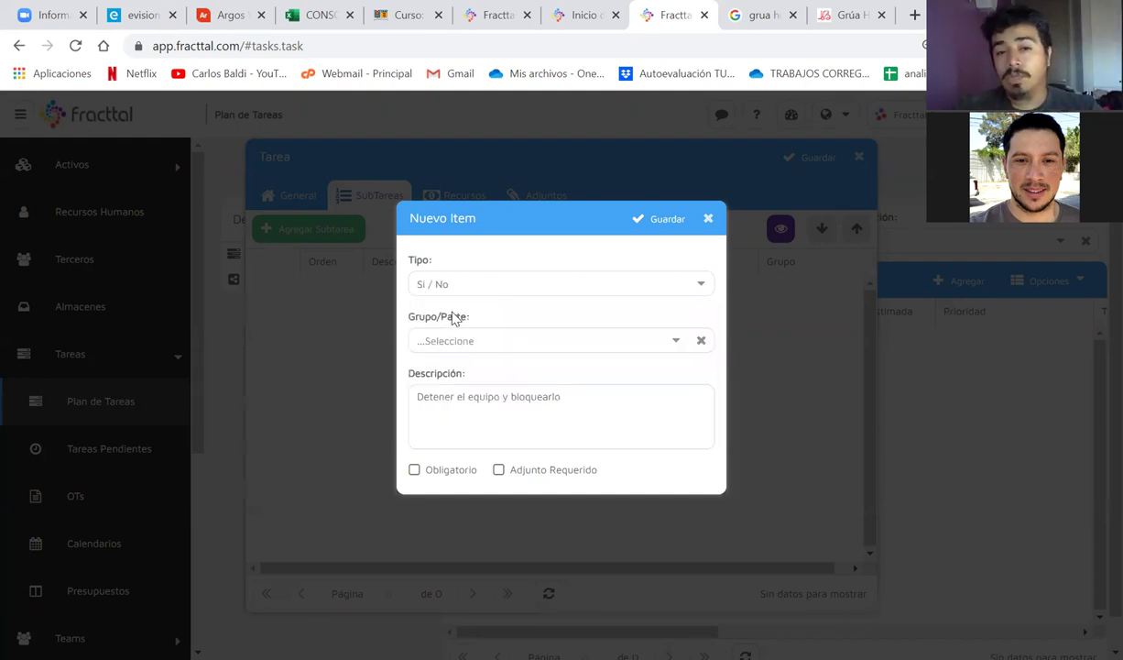
{"action": "left_click", "coordinate": [657, 218]}
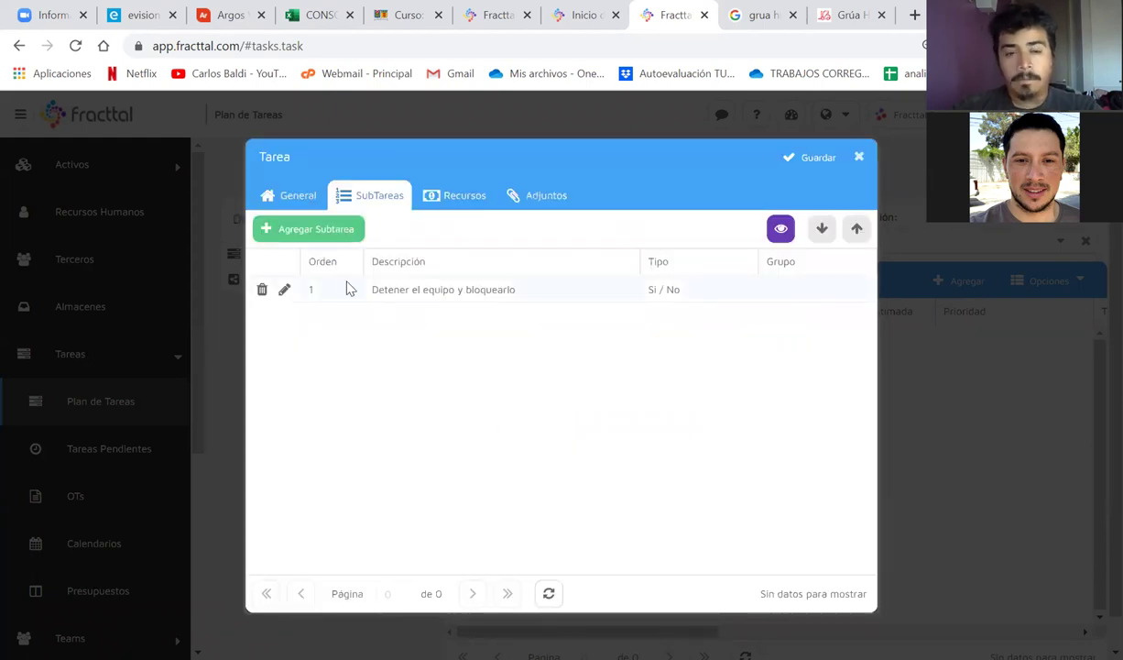
{"action": "left_click", "coordinate": [779, 232]}
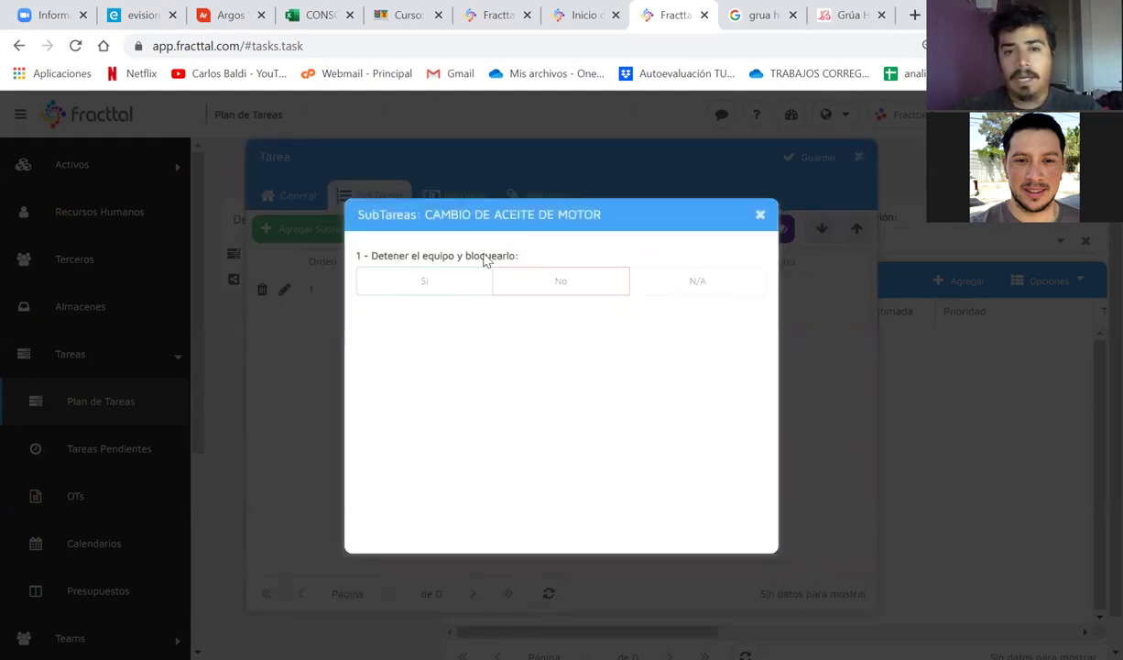
{"action": "left_click", "coordinate": [760, 218]}
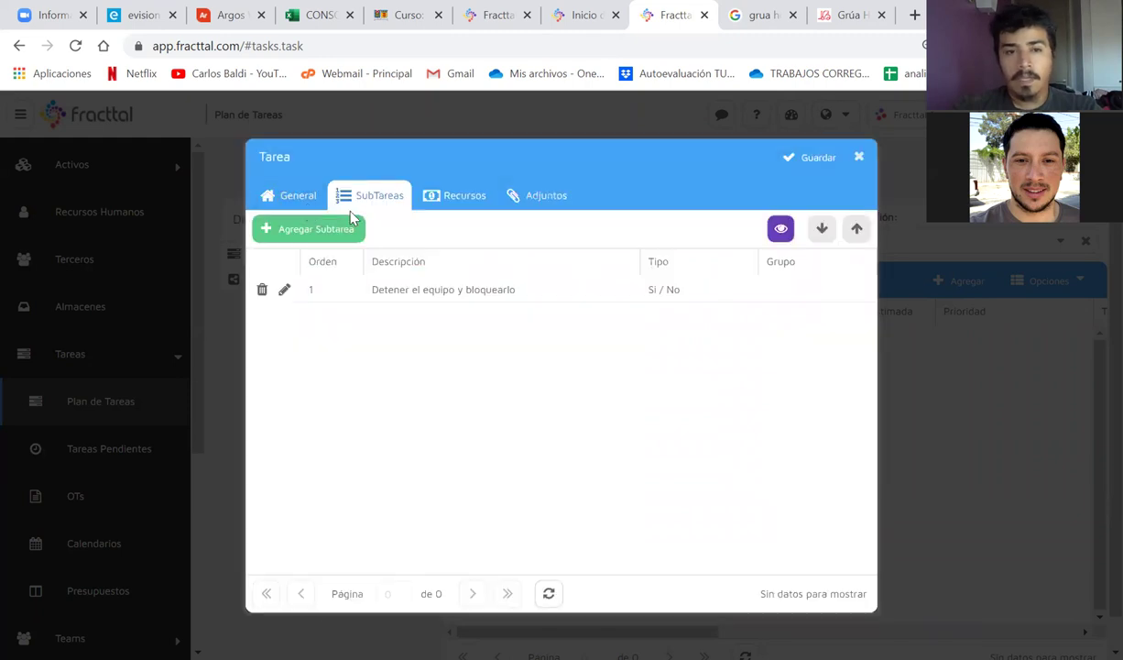
Step: Add and save a second Si / No subtask with the description "Verificar energía cero"
{"action": "left_click", "coordinate": [331, 230]}
{"action": "left_click", "coordinate": [438, 284]}
{"action": "left_click", "coordinate": [449, 311]}
{"action": "left_click", "coordinate": [469, 432]}
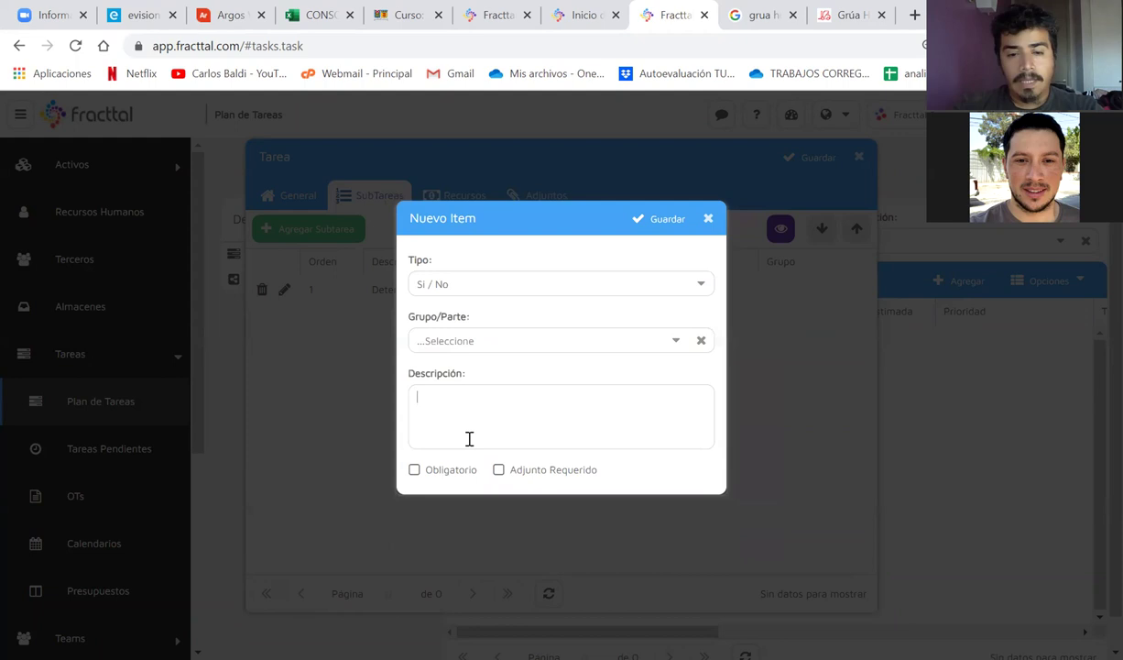
{"action": "type", "text": "V"}
{"action": "key", "text": "BackSpace"}
{"action": "type", "text": "Verifi"}
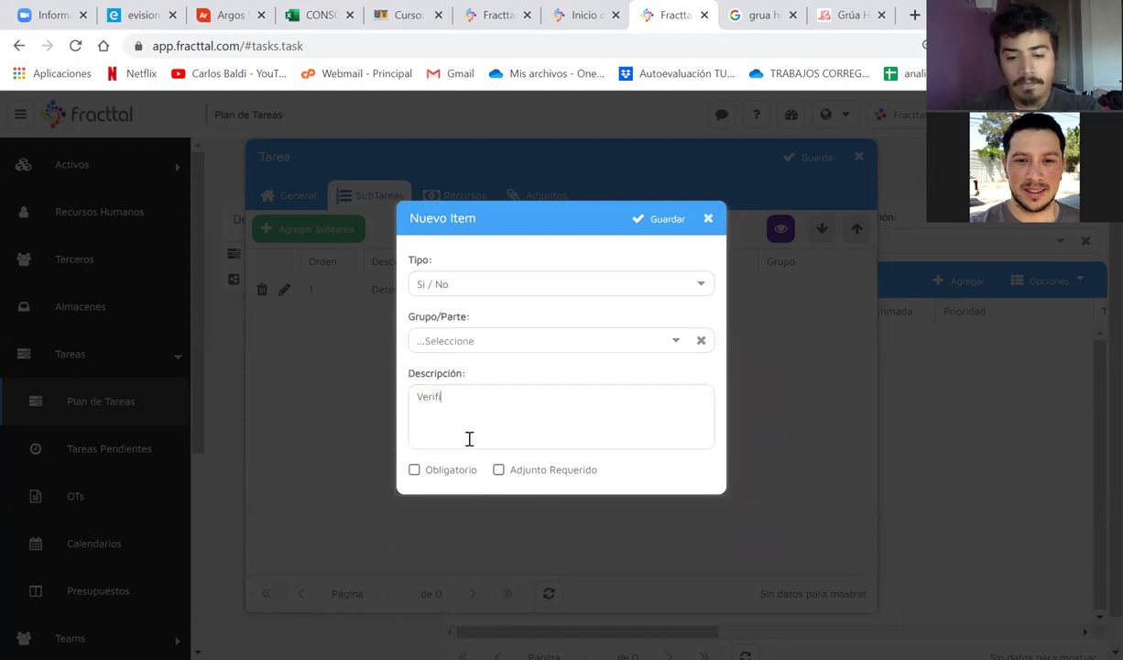
{"action": "type", "text": "car energ"}
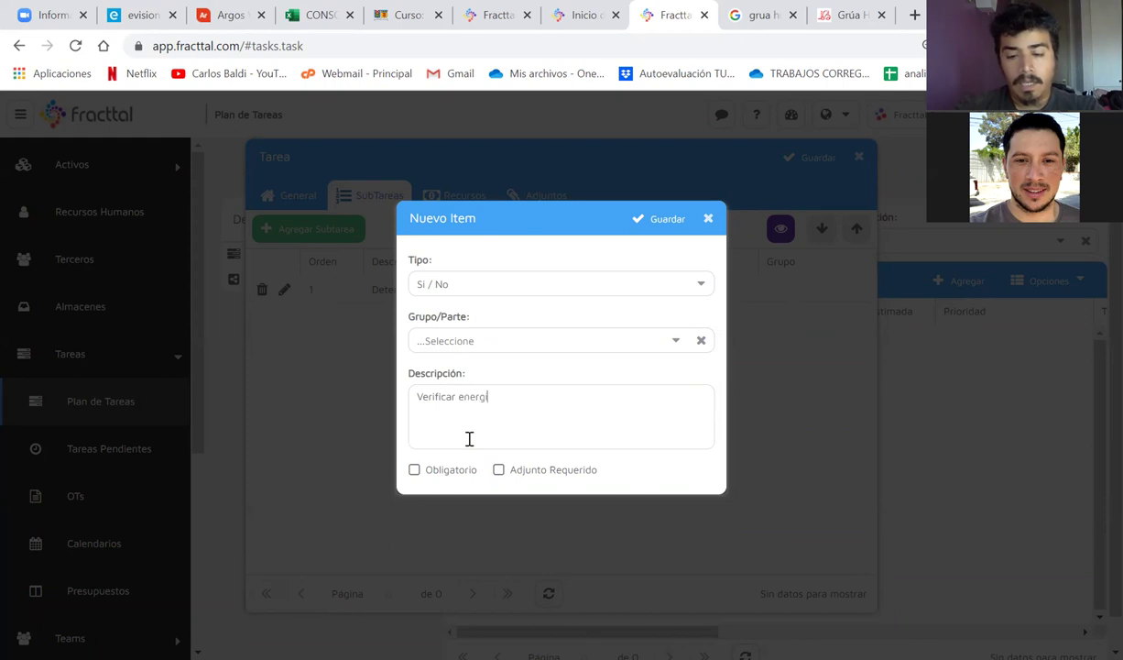
{"action": "type", "text": "ia cerp"}
{"action": "key", "text": "BackSpace"}
{"action": "type", "text": "o"}
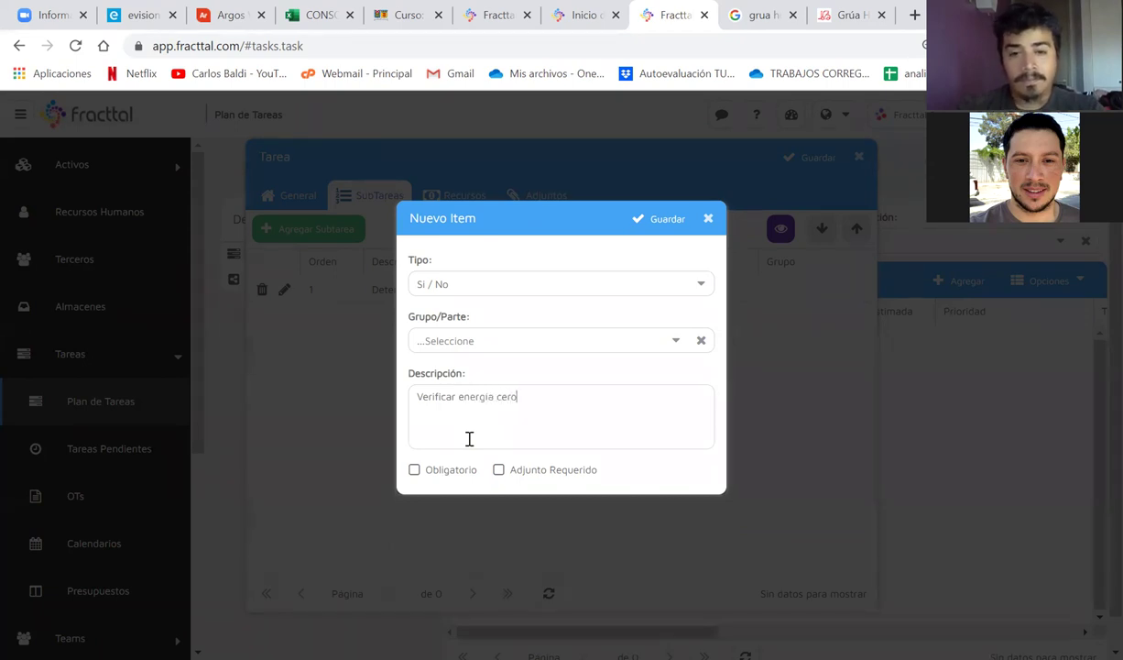
{"action": "left_click", "coordinate": [661, 212]}
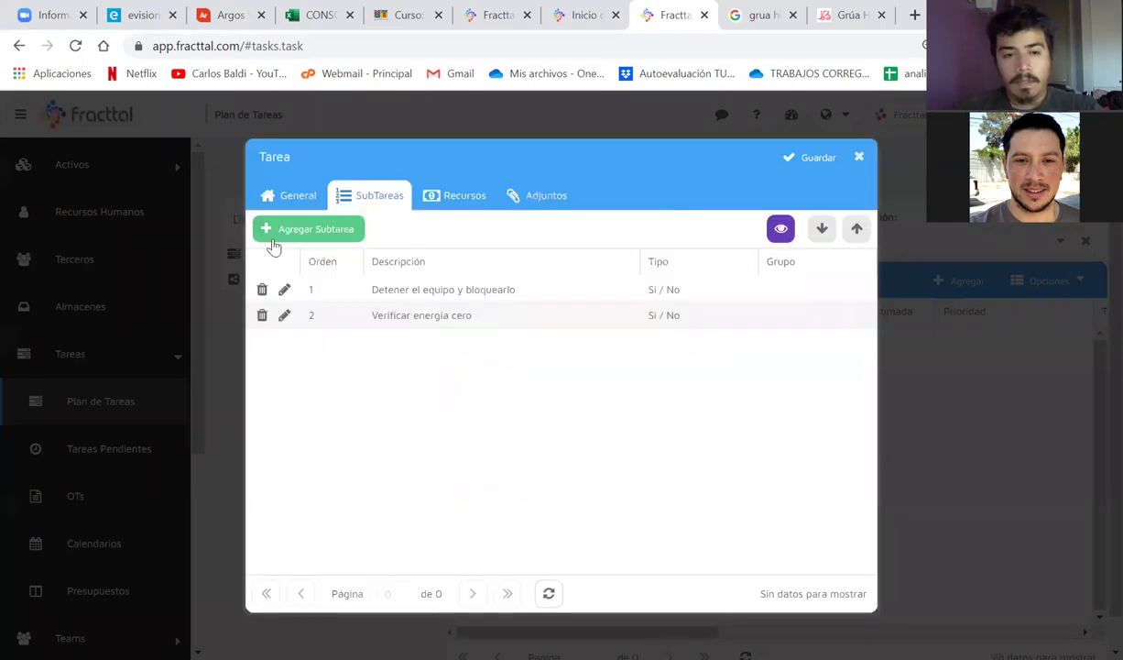
Step: Add and save a third Si / No subtask with the description "Usar recipiente y ubicarlo bajo el motor"
{"action": "left_click", "coordinate": [308, 230]}
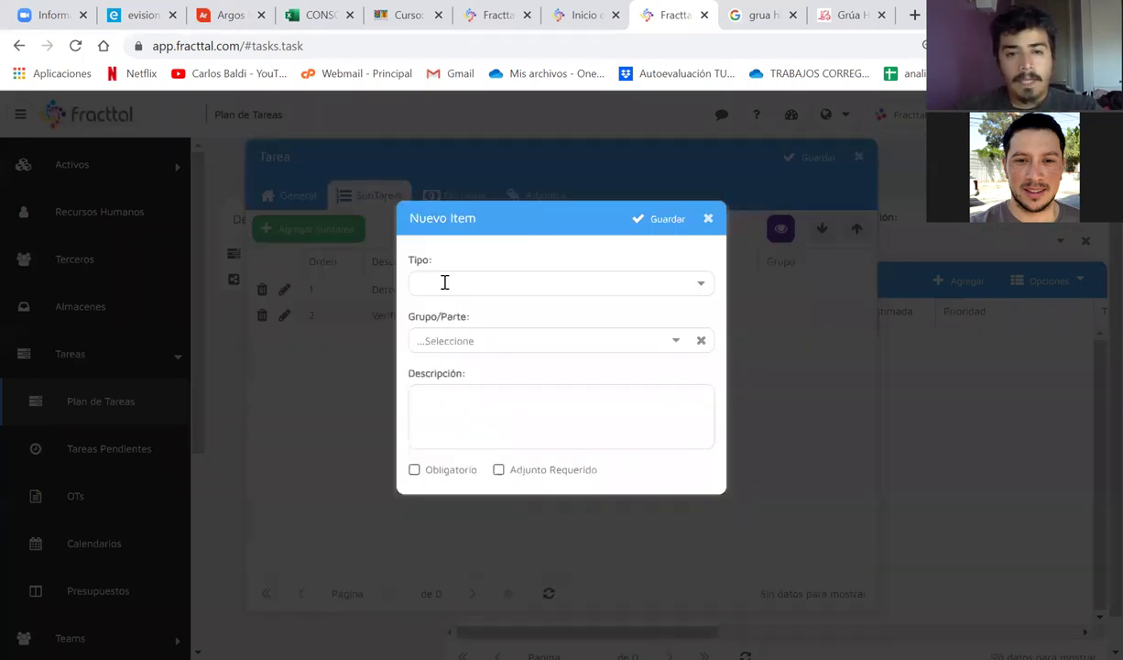
{"action": "left_click", "coordinate": [442, 282]}
{"action": "left_click", "coordinate": [442, 311]}
{"action": "left_click", "coordinate": [459, 406]}
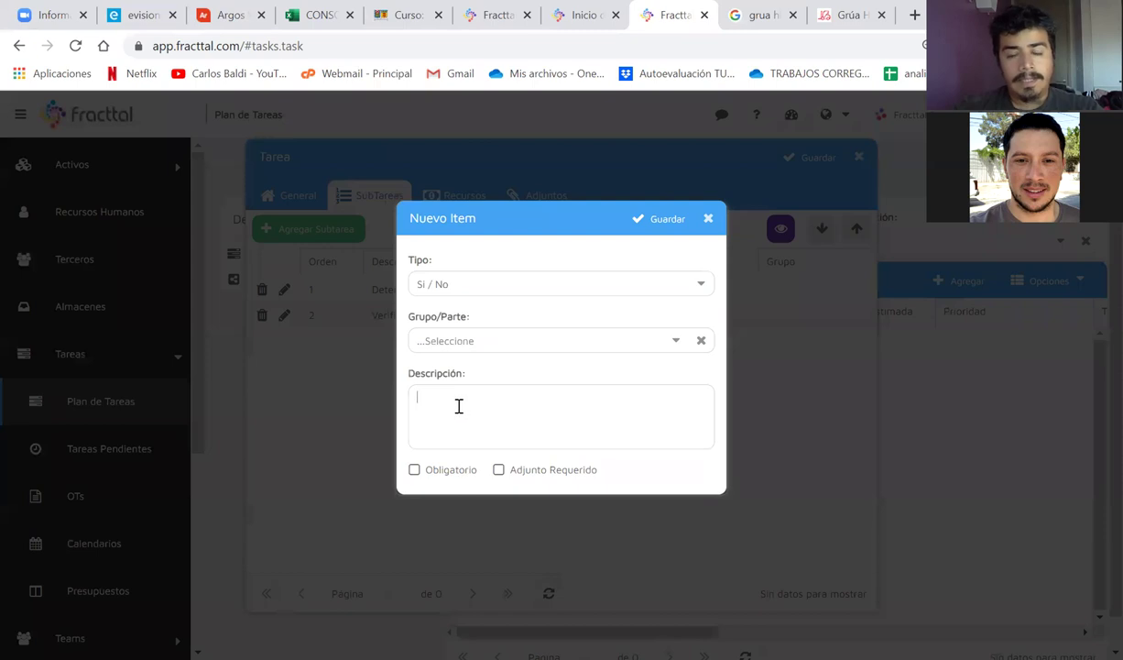
{"action": "type", "text": "Usa"}
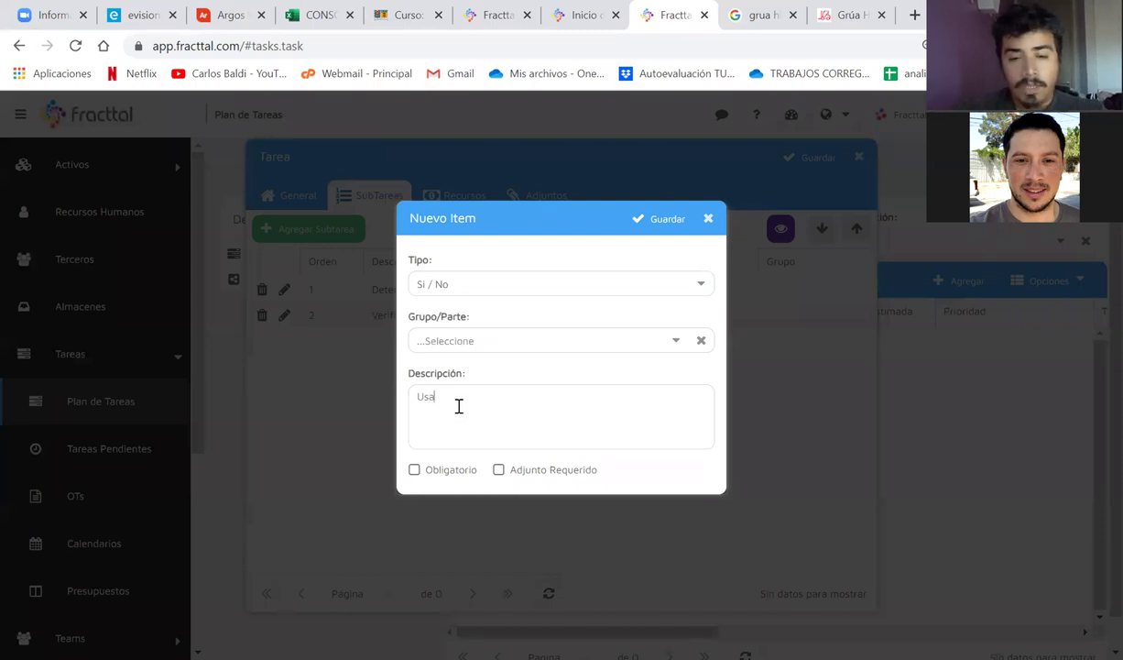
{"action": "type", "text": "r rec"}
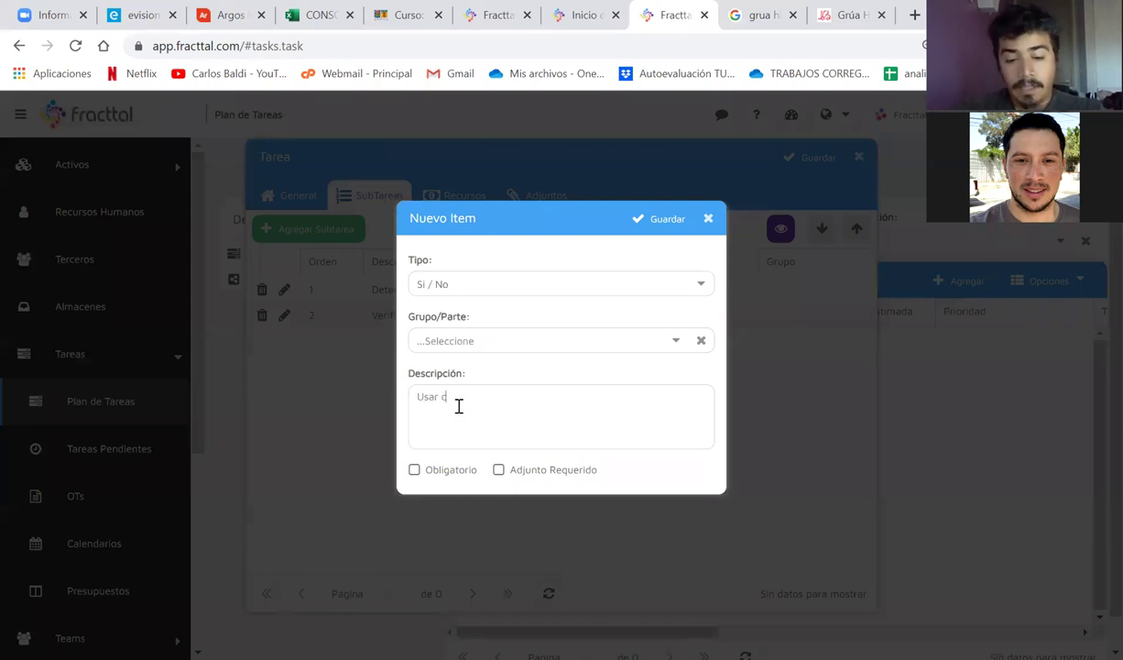
{"action": "type", "text": "ipiente"}
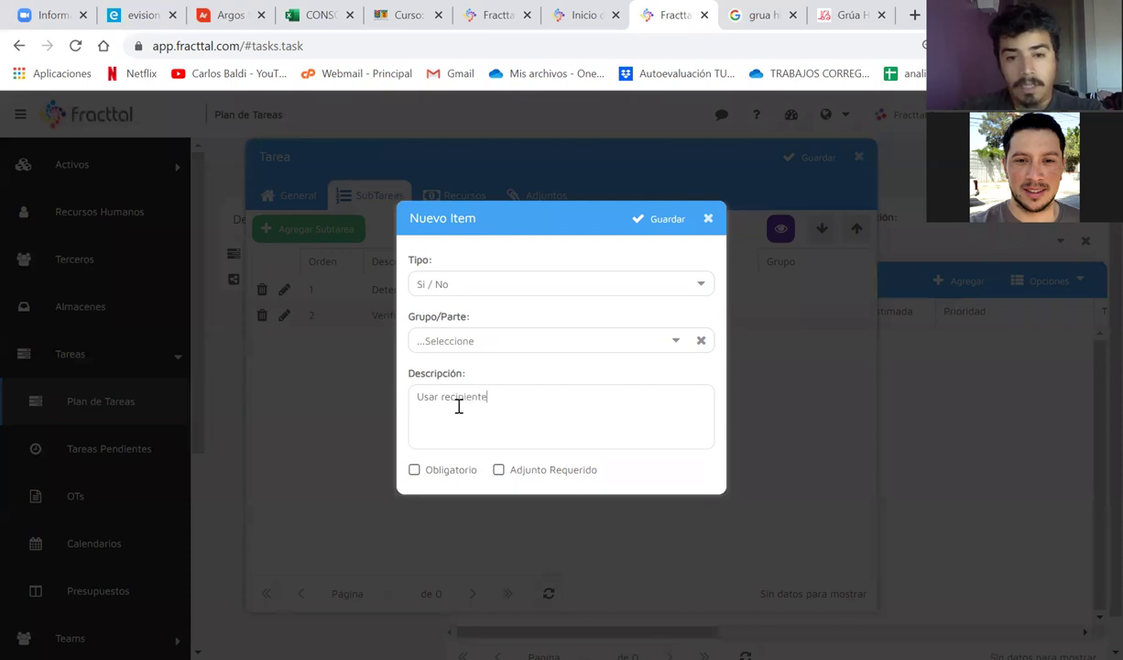
{"action": "type", "text": " y u"}
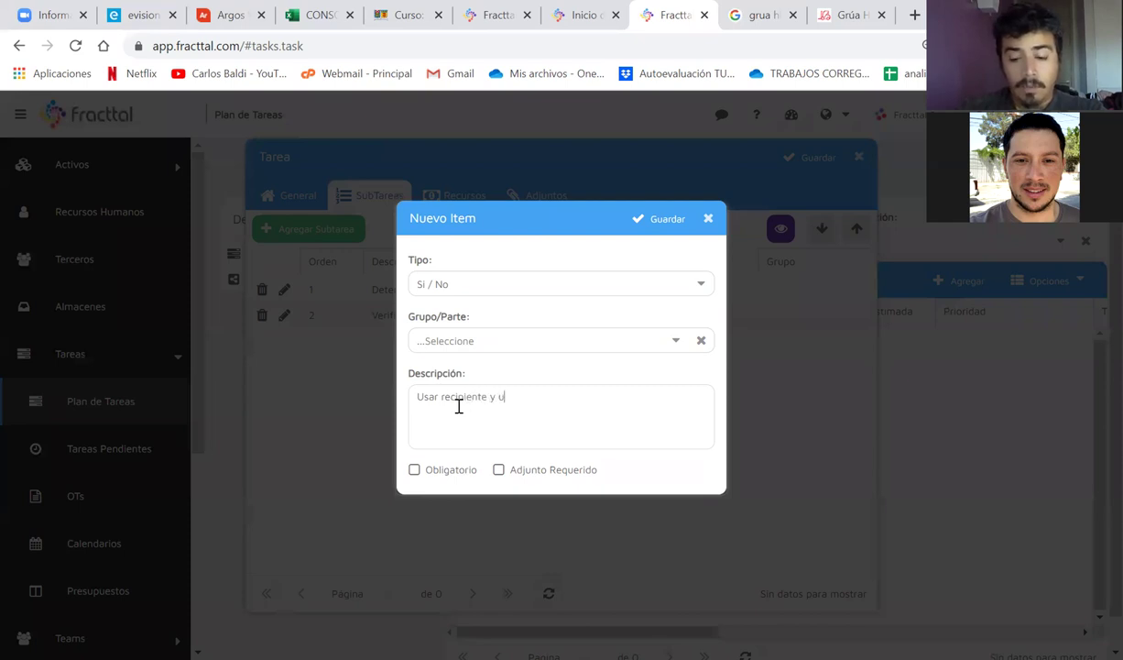
{"action": "type", "text": "bicarlo "}
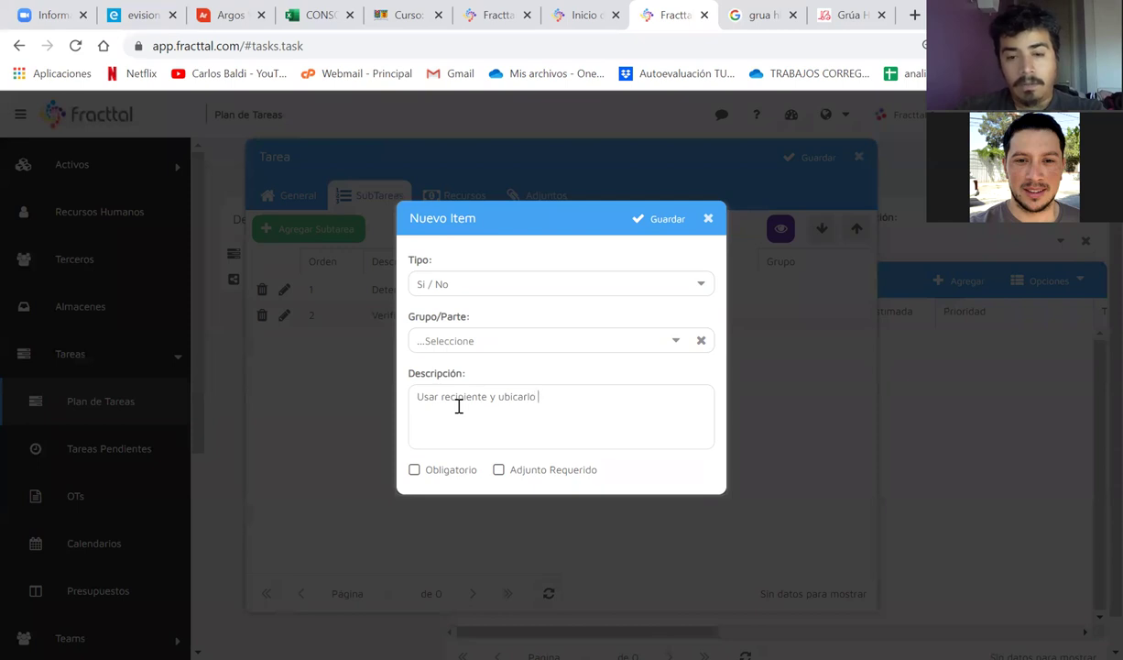
{"action": "type", "text": "bajo el m"}
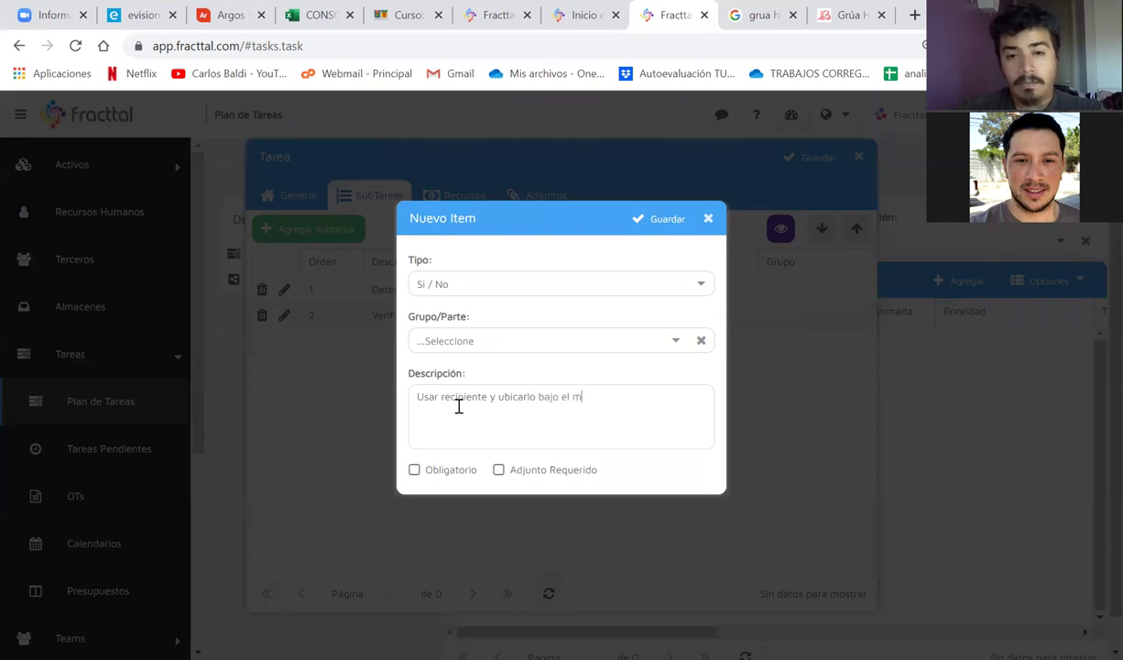
{"action": "type", "text": "otor"}
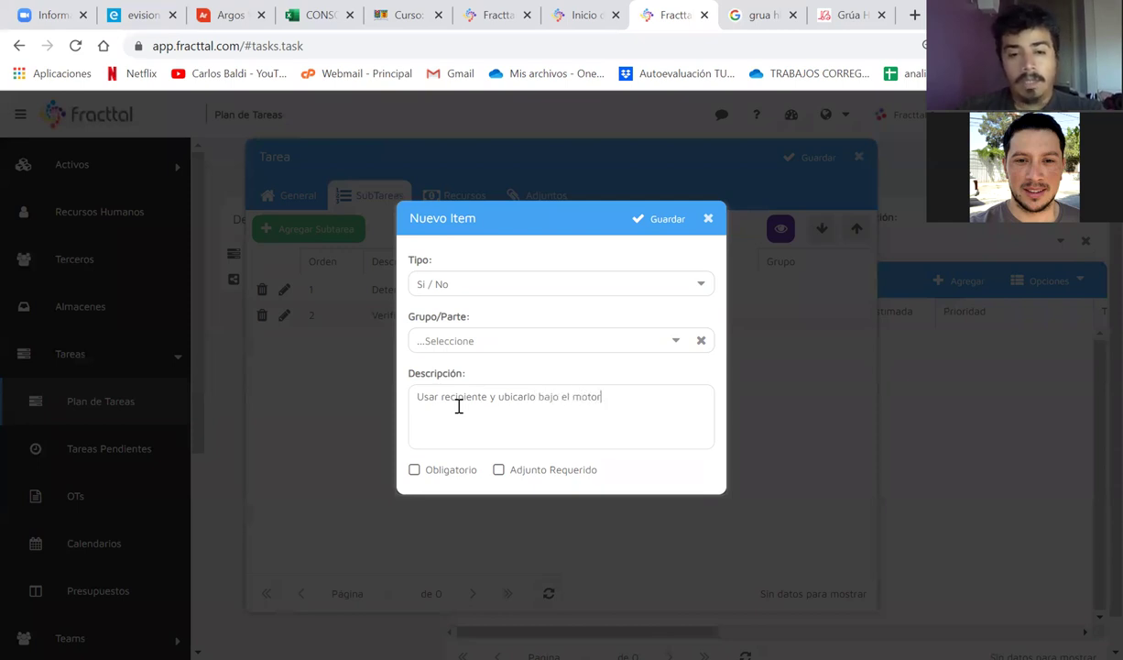
{"action": "left_click", "coordinate": [643, 219]}
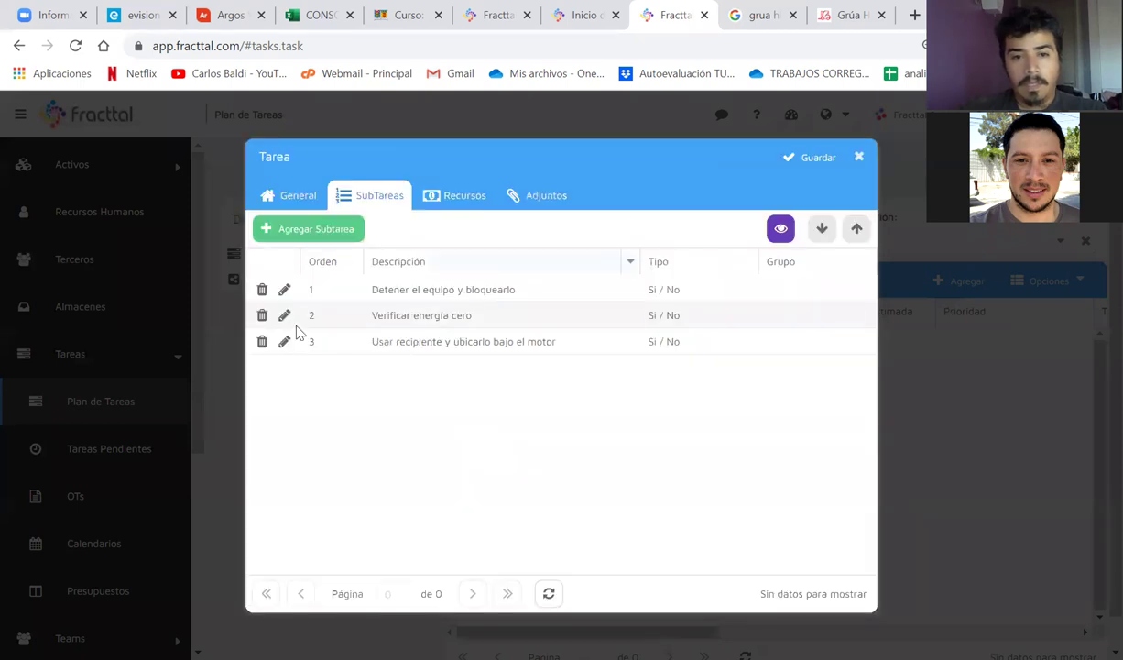
Step: Add and save a Texto subtask with the description "Indique el estado del limpieza del motor"
{"action": "left_click", "coordinate": [291, 233]}
{"action": "left_click", "coordinate": [471, 279]}
{"action": "left_click", "coordinate": [443, 405]}
{"action": "left_click", "coordinate": [440, 400]}
{"action": "type", "text": "In"}
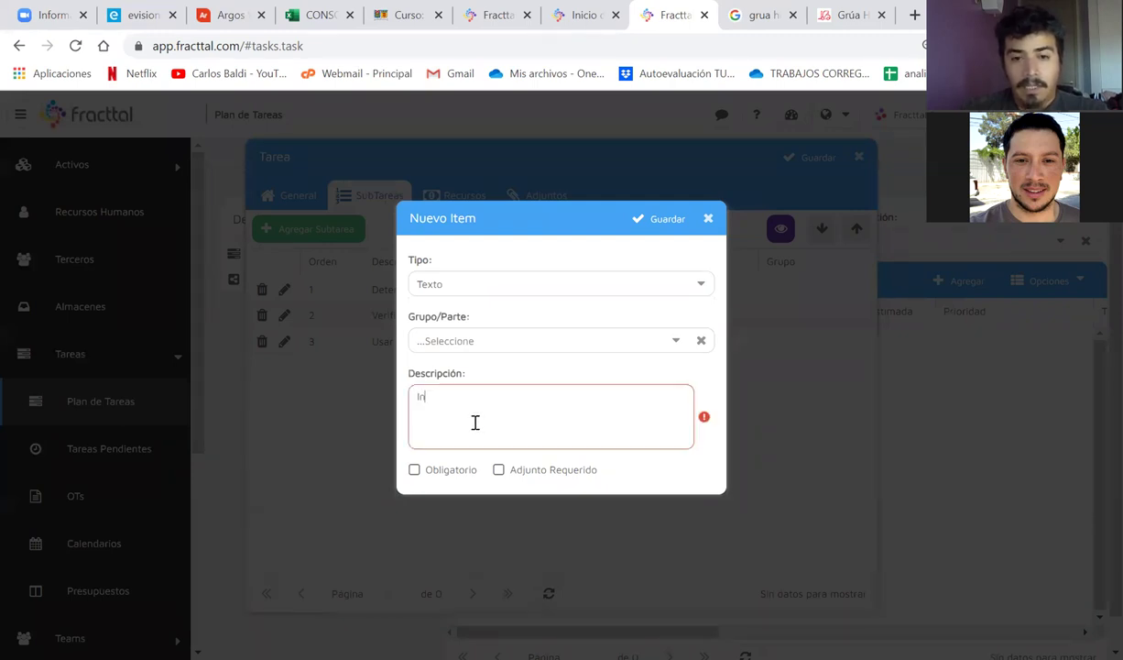
{"action": "type", "text": "dique el"}
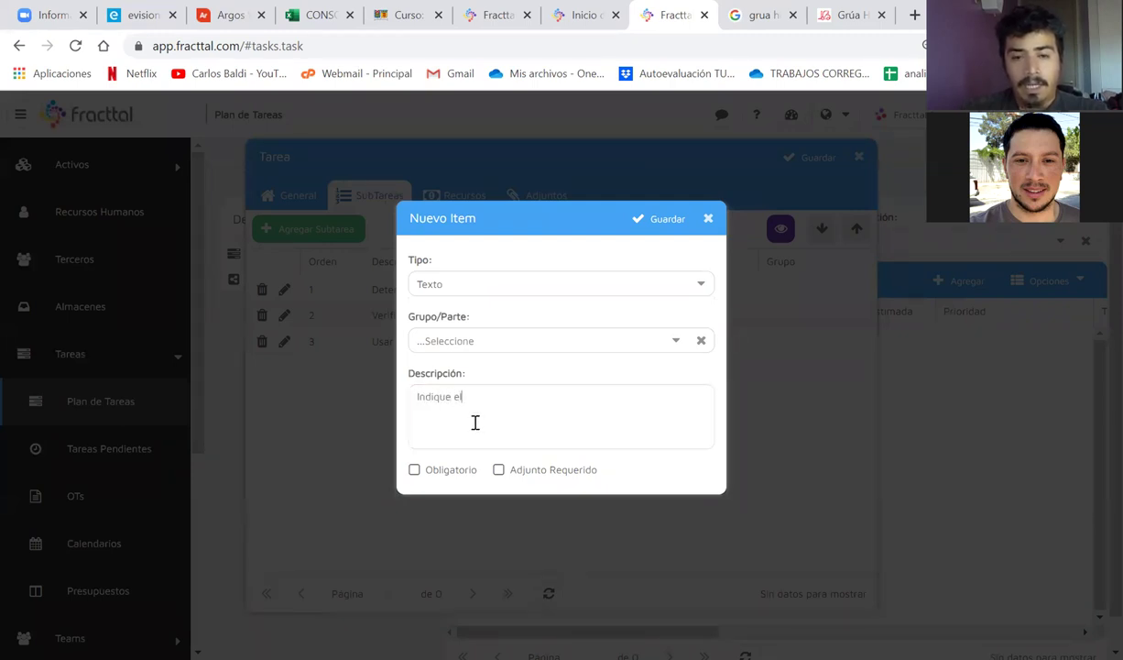
{"action": "type", "text": " estado del "}
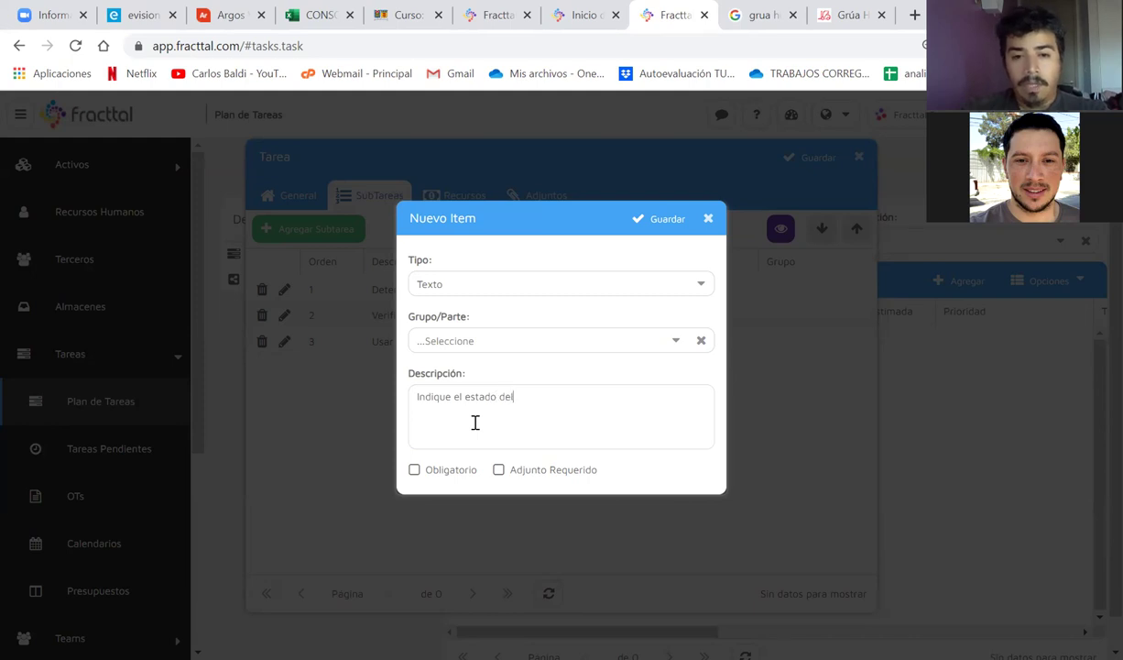
{"action": "type", "text": "limpie"}
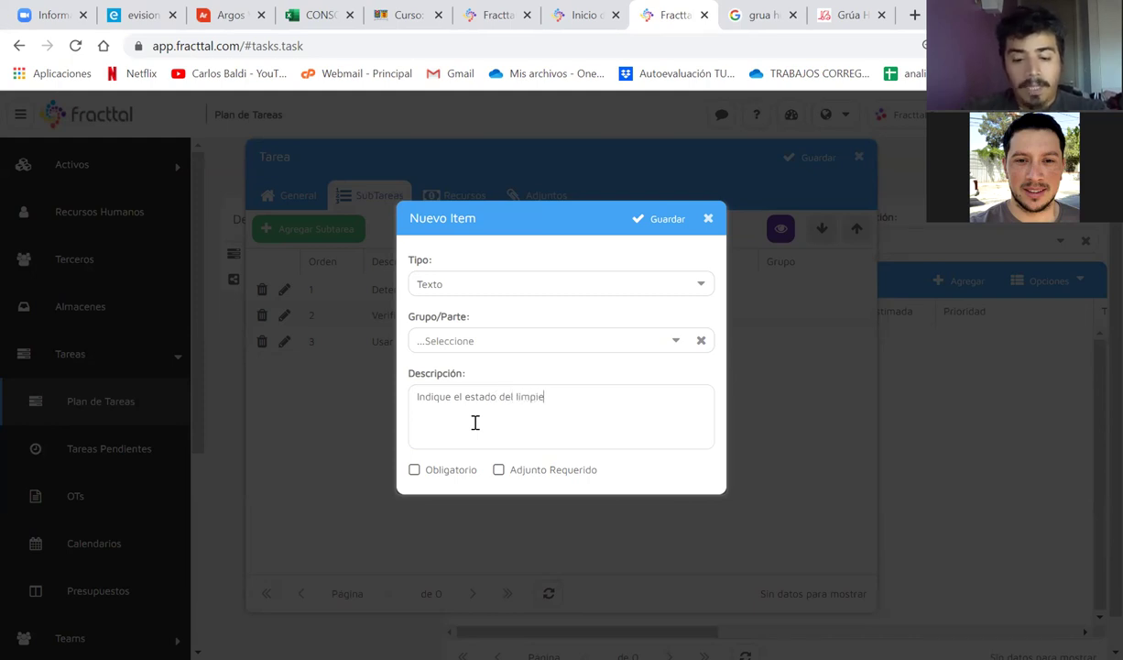
{"action": "type", "text": "za del mot"}
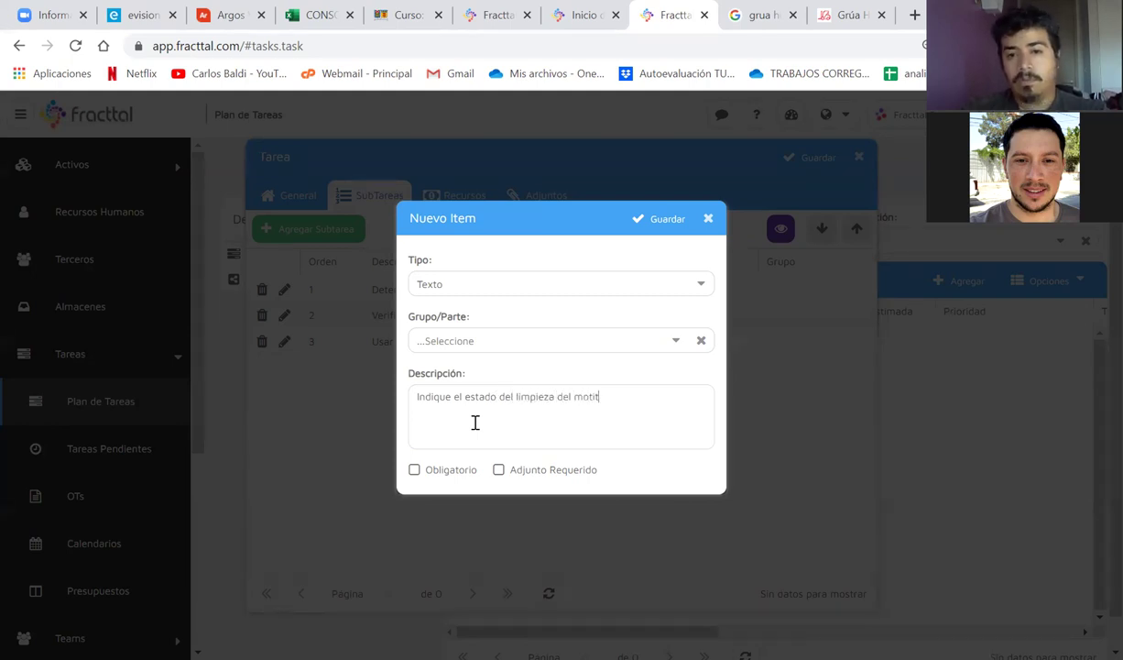
{"action": "type", "text": "or"}
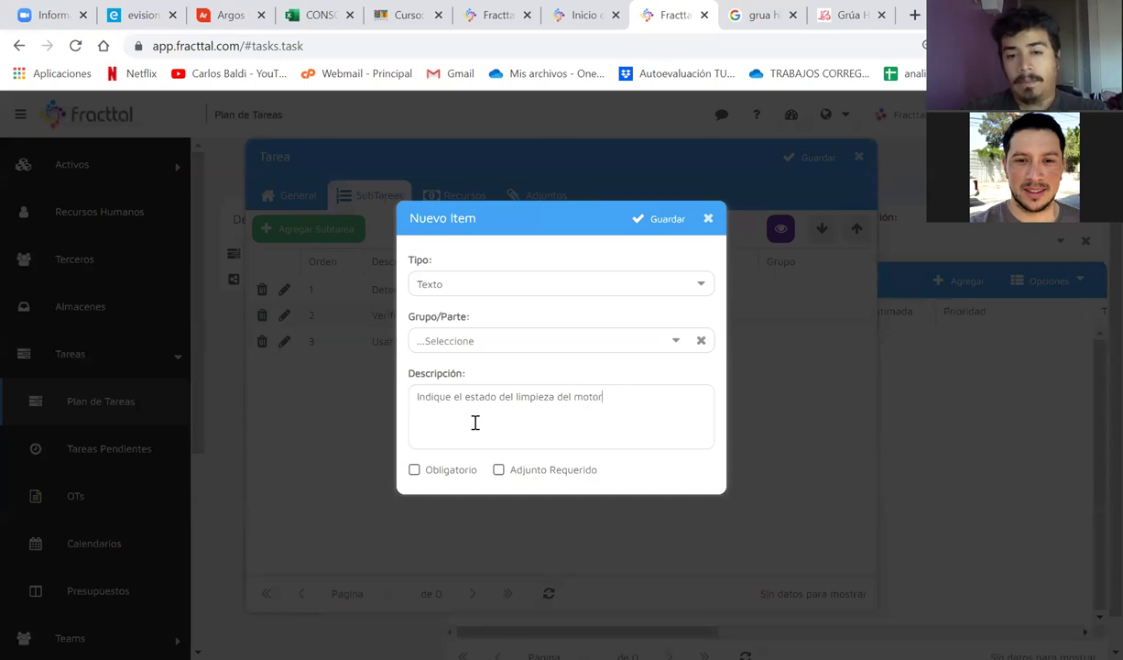
{"action": "left_click", "coordinate": [665, 218]}
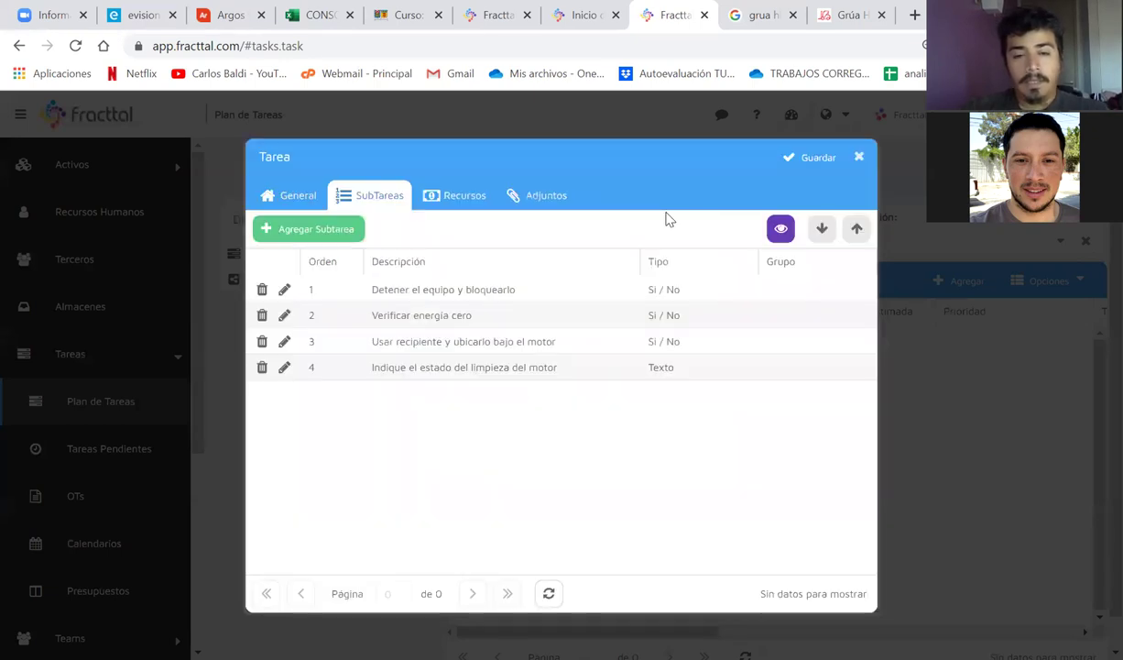
Step: Add and save a Si / No subtask with the description "Destape tapa superior del aceite (motor) y posteriormente el tapon inferior"
{"action": "left_click", "coordinate": [321, 229]}
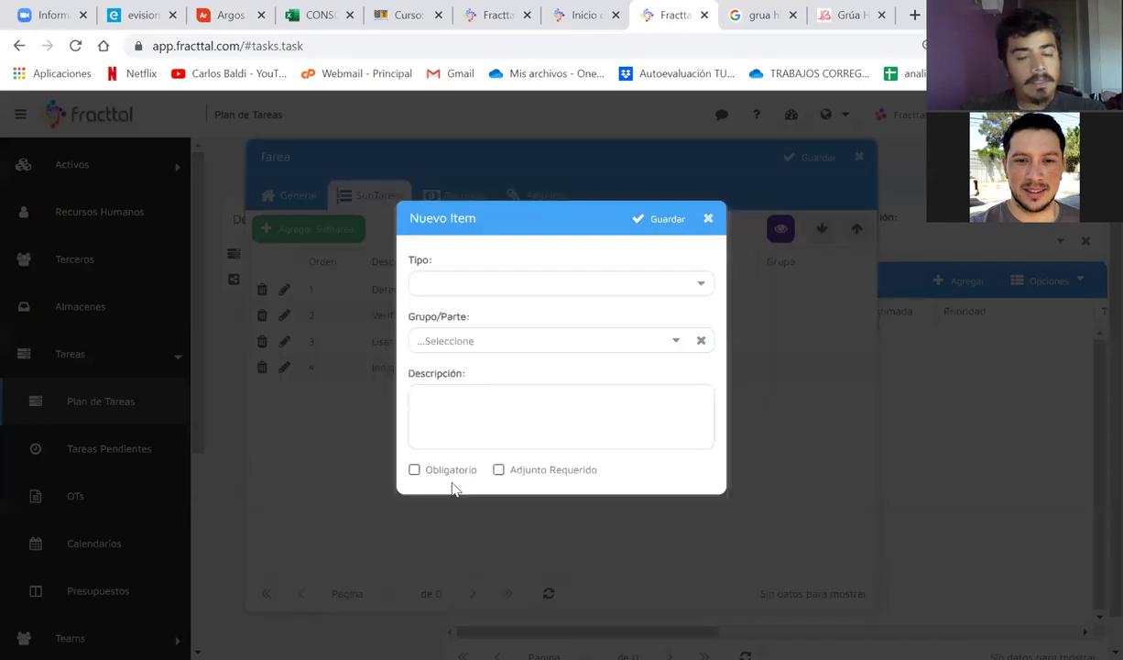
{"action": "left_click", "coordinate": [459, 284]}
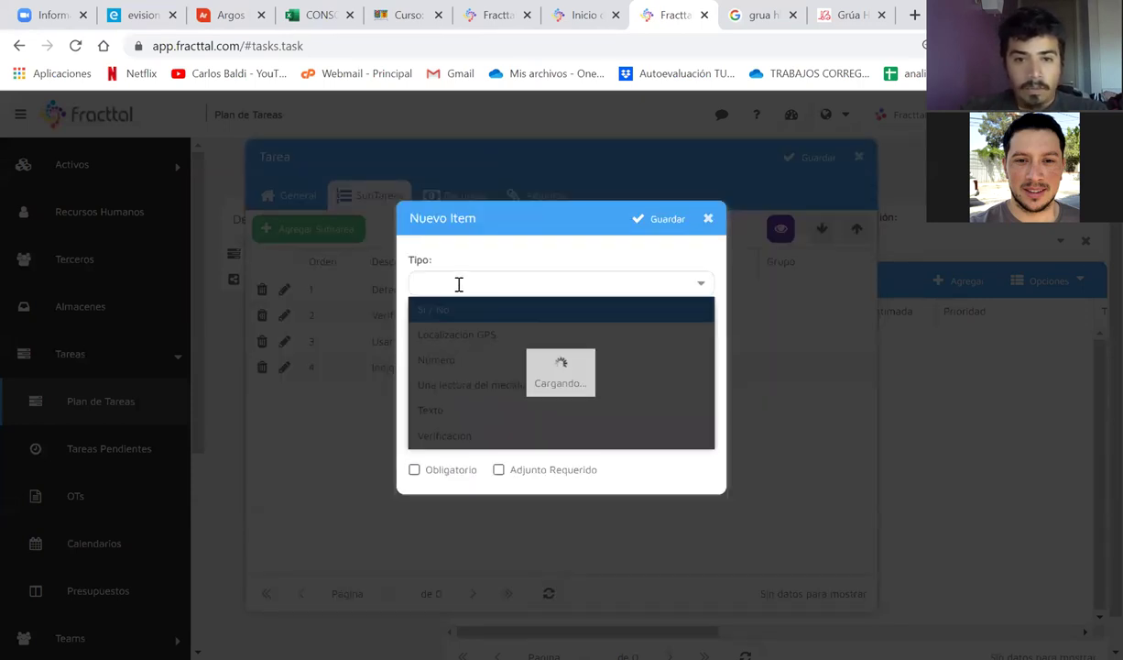
{"action": "left_click", "coordinate": [453, 309]}
{"action": "left_click", "coordinate": [419, 422]}
{"action": "type", "text": "Destape "}
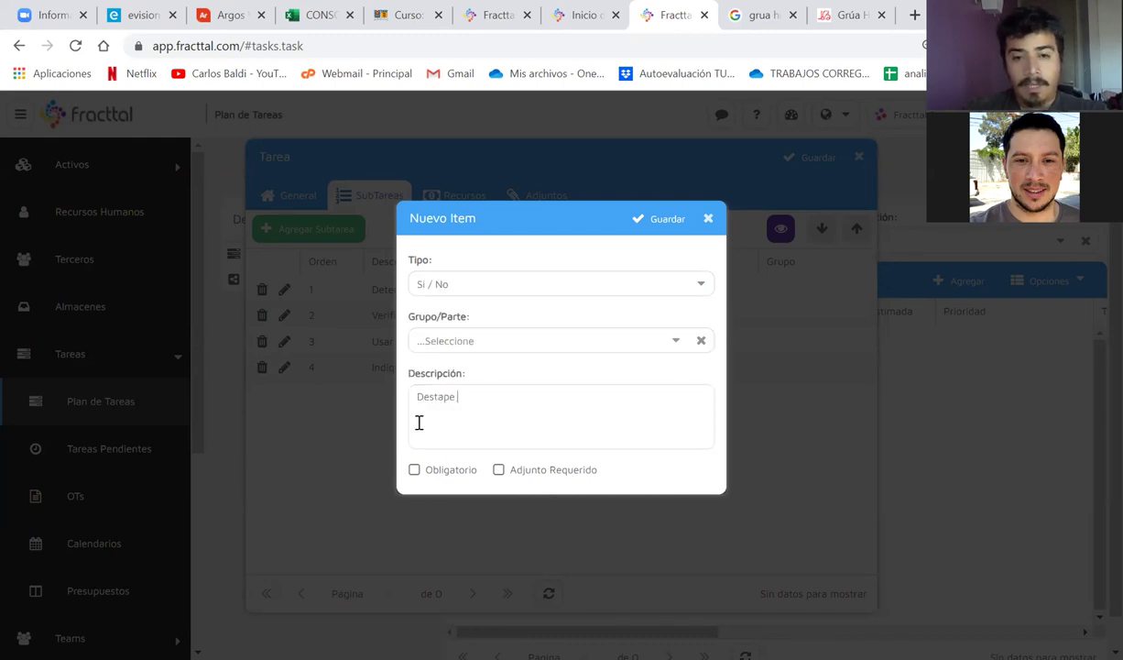
{"action": "type", "text": "tapa superor"}
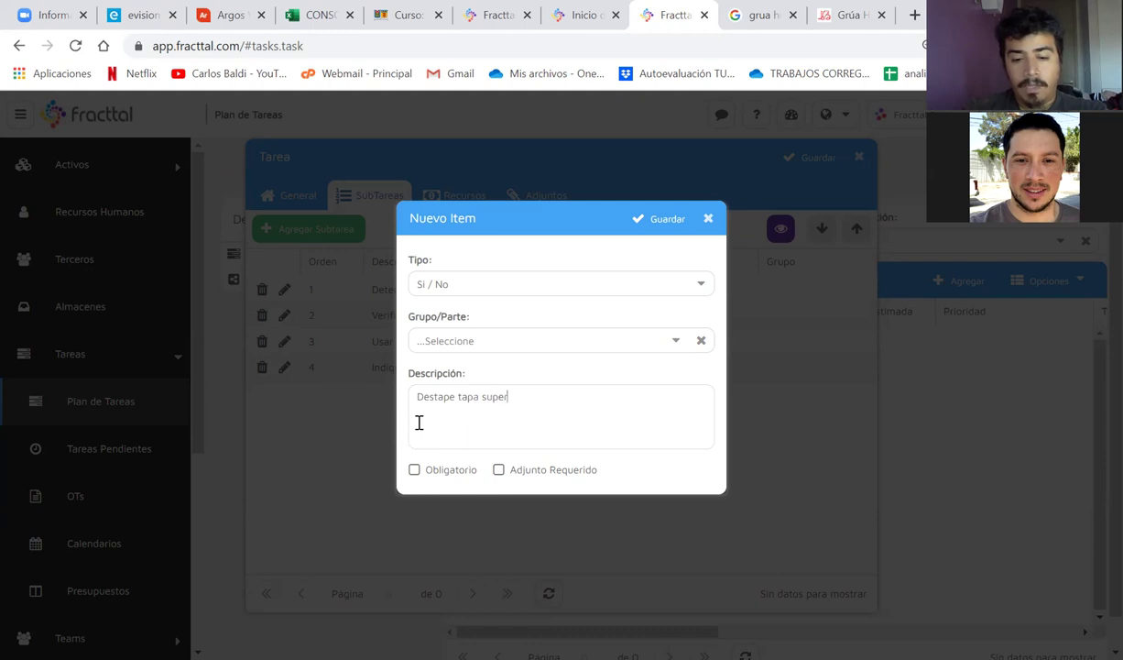
{"action": "key", "text": "BackSpace"}
{"action": "type", "text": "ir"}
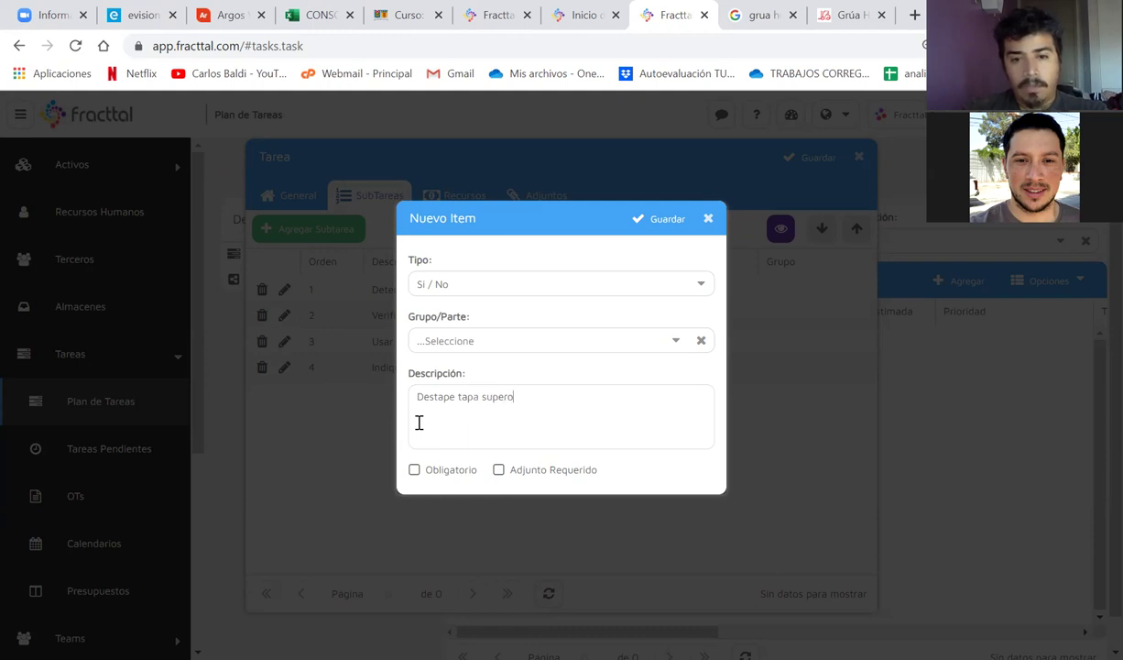
{"action": "key", "text": "BackSpace"}
{"action": "type", "text": "or de"}
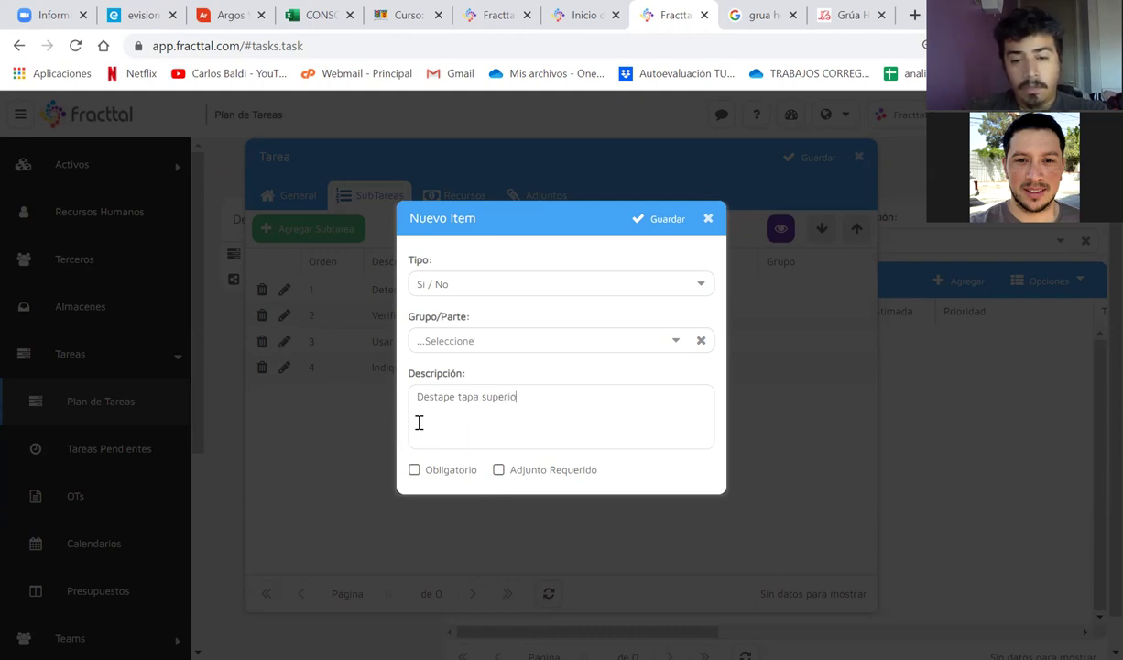
{"action": "type", "text": "l ac"}
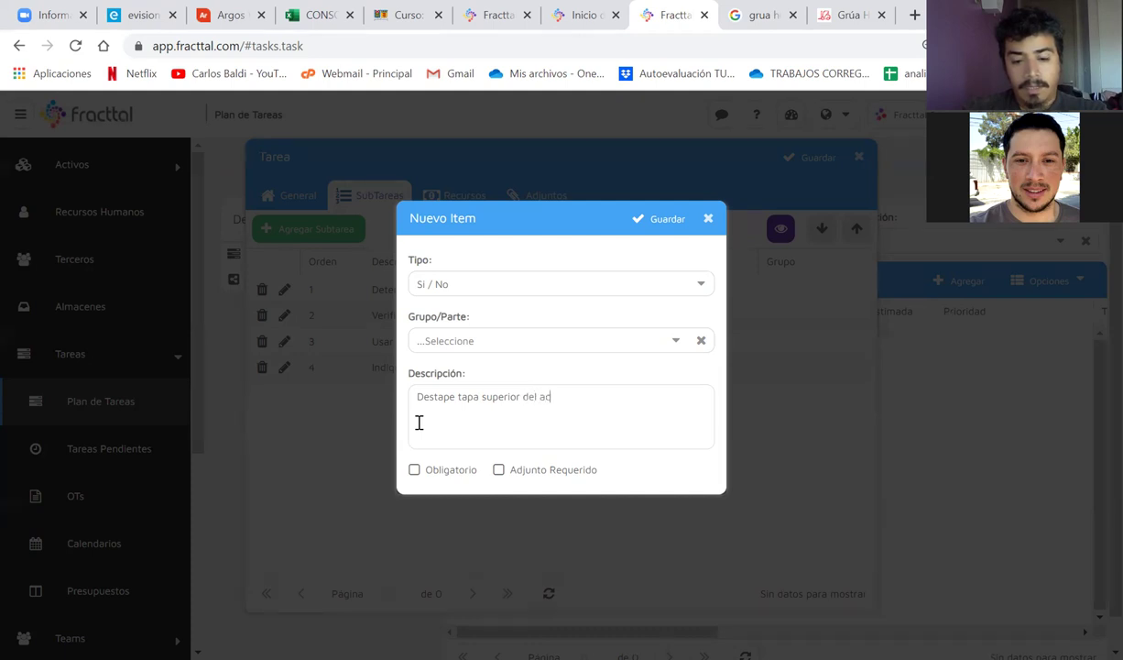
{"action": "type", "text": "eite"}
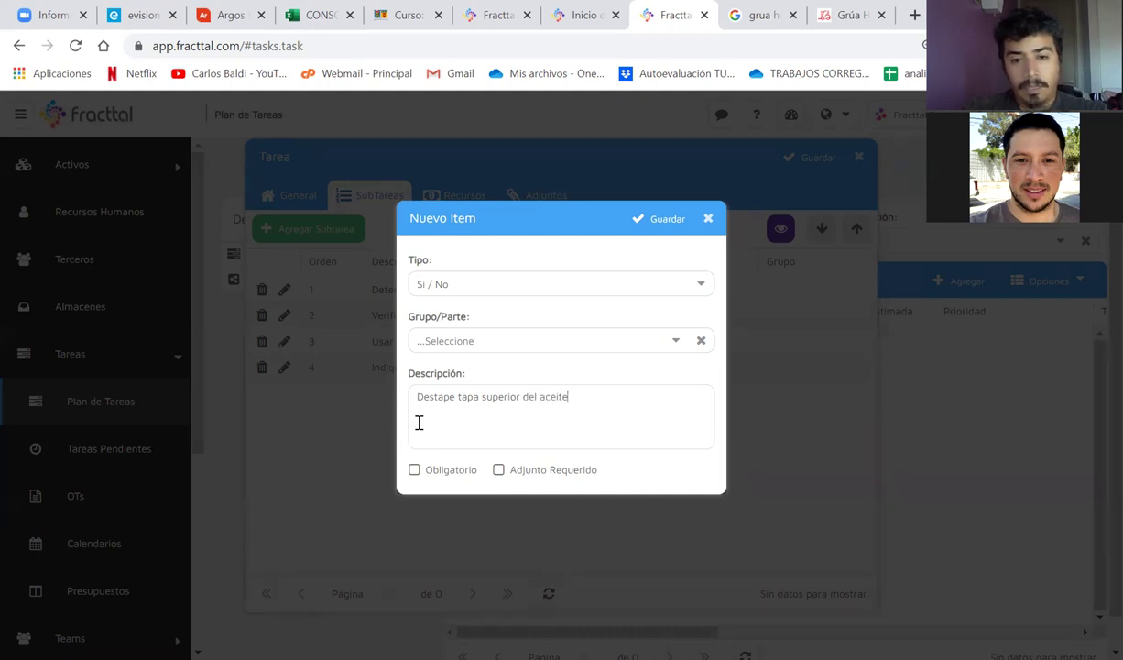
{"action": "type", "text": " (mot"}
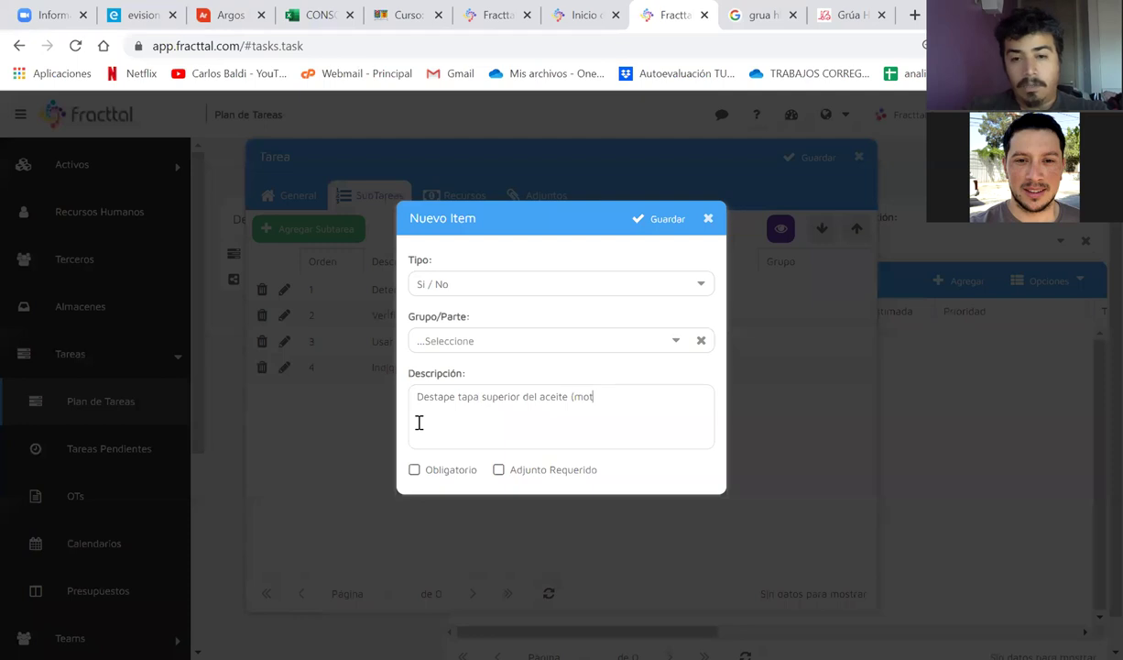
{"action": "type", "text": "or) y poste"}
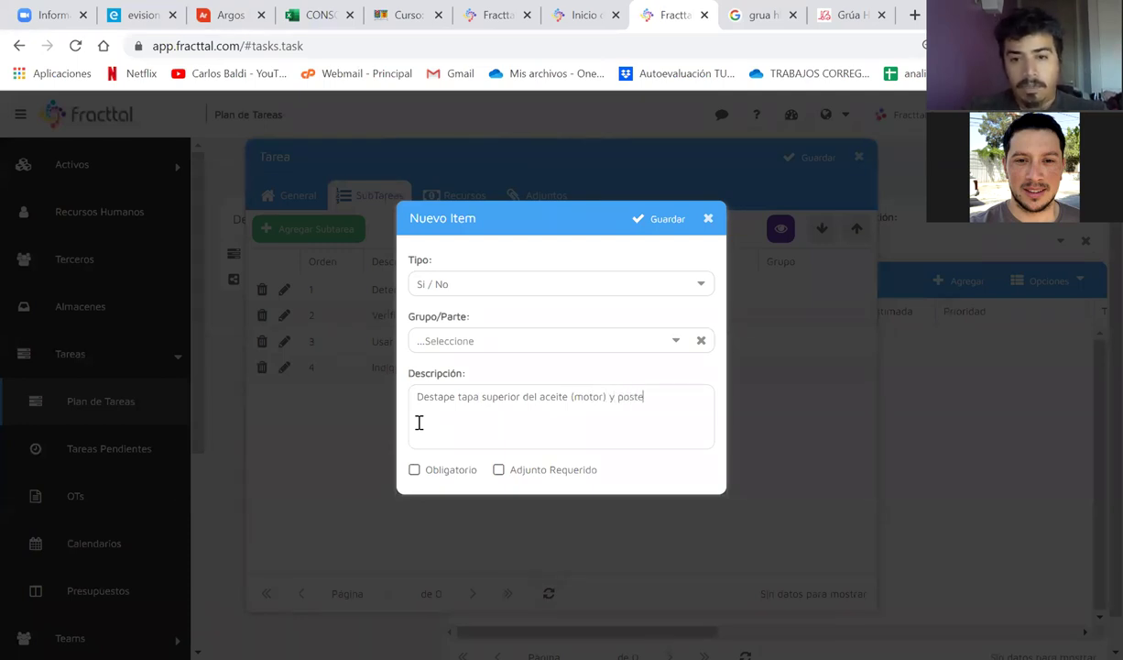
{"action": "type", "text": "riormente "}
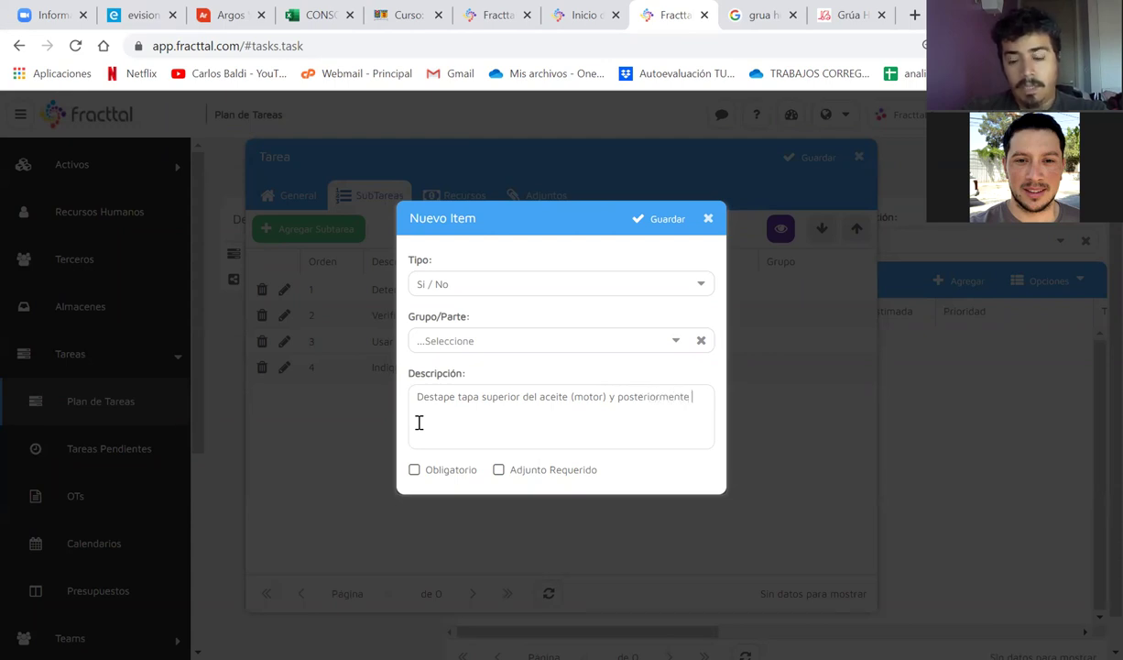
{"action": "type", "text": "el tapon inferior"}
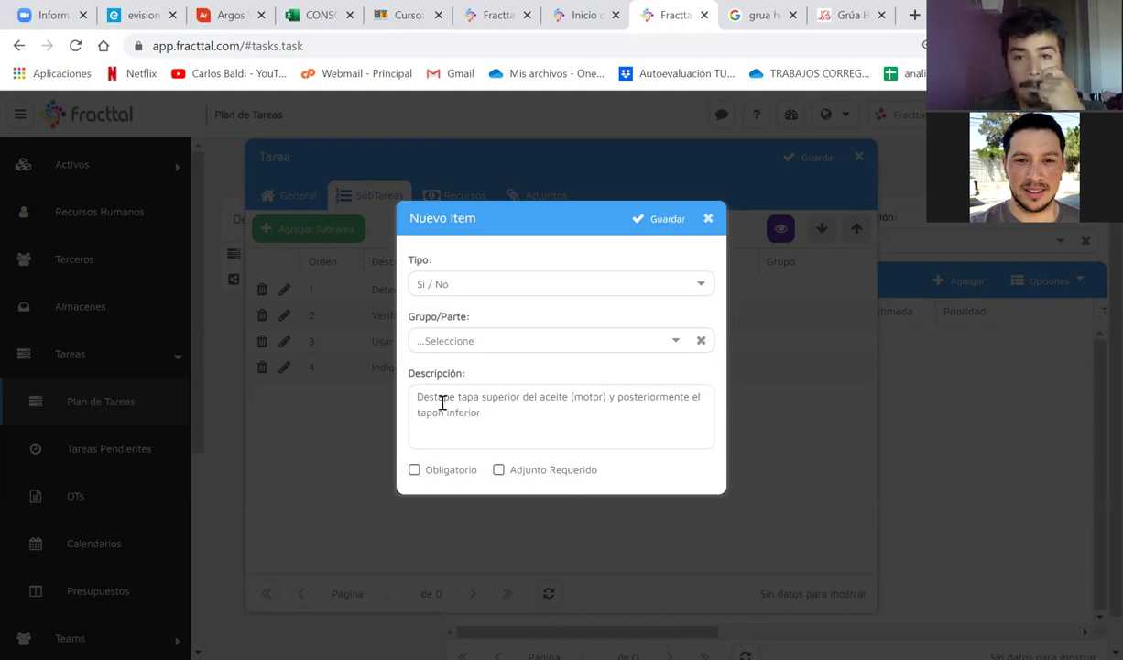
{"action": "left_click", "coordinate": [643, 220]}
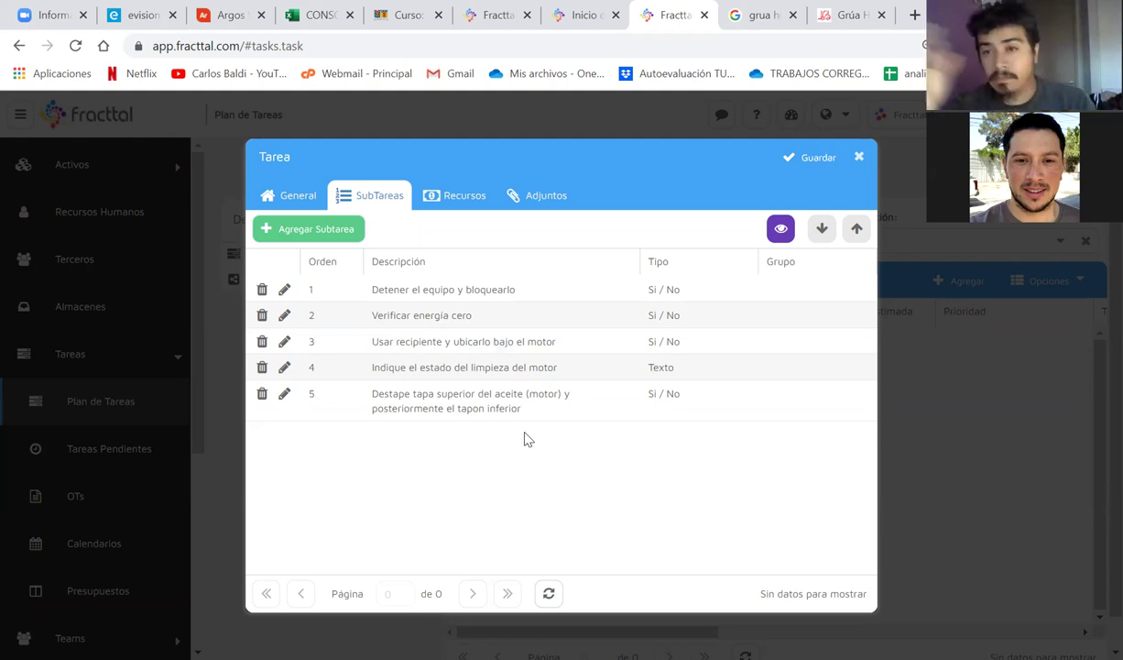
Step: Preview the oil change task's subtask form through its last question and close the preview
{"action": "left_click", "coordinate": [777, 230]}
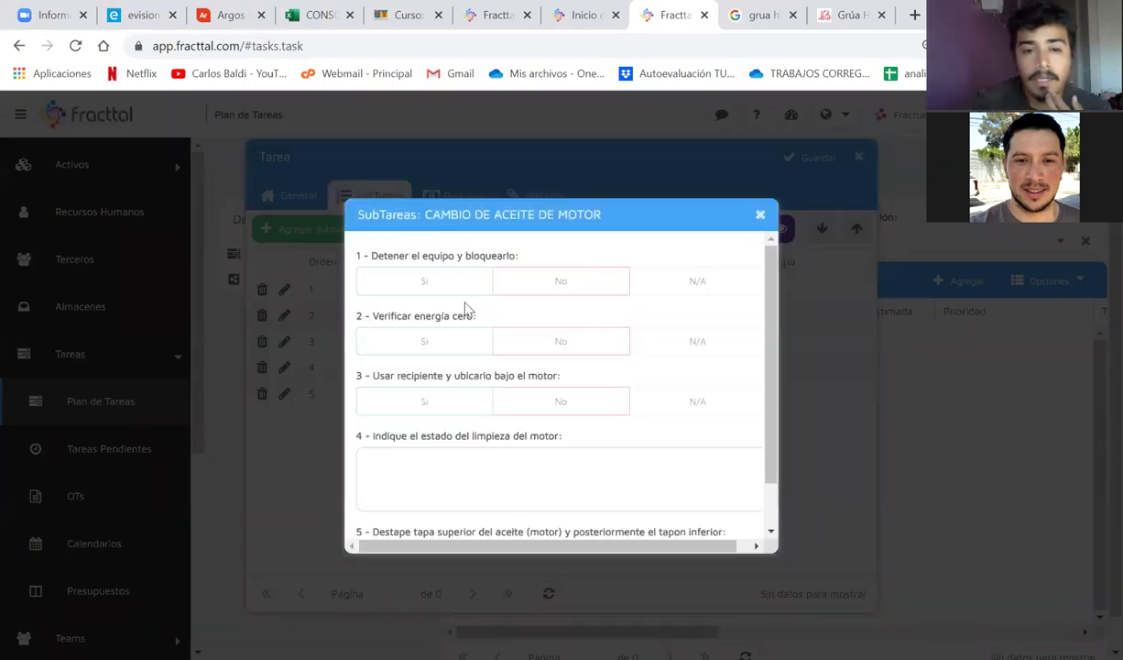
{"action": "scroll", "coordinate": [476, 331], "scroll_direction": "down", "scroll_amount": 1}
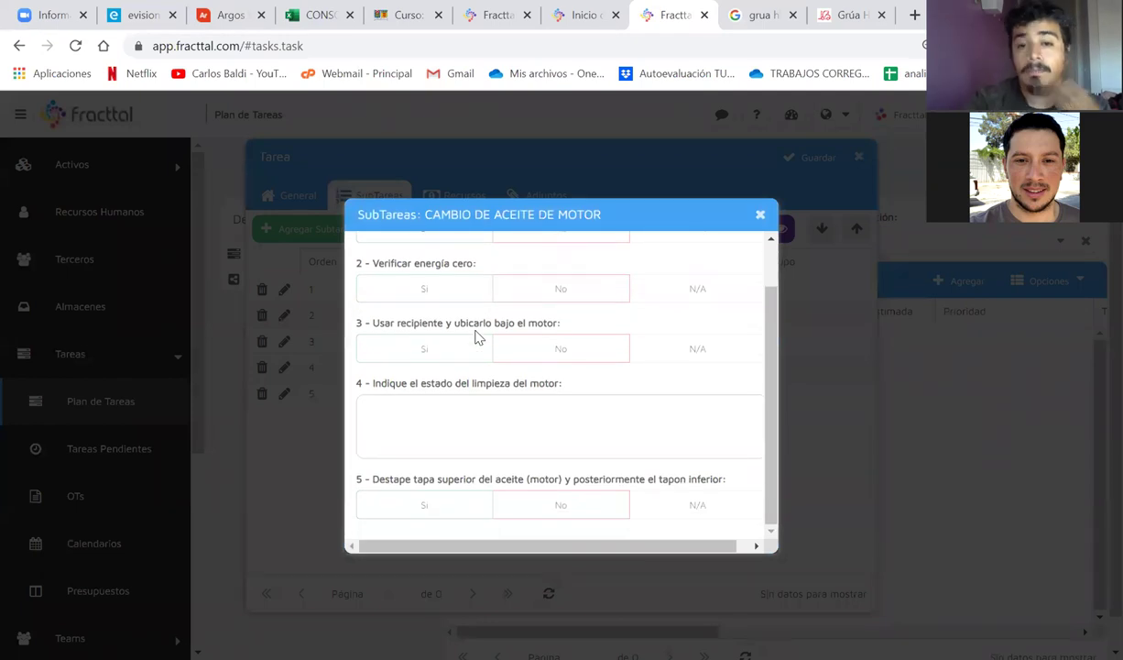
{"action": "left_click", "coordinate": [760, 218]}
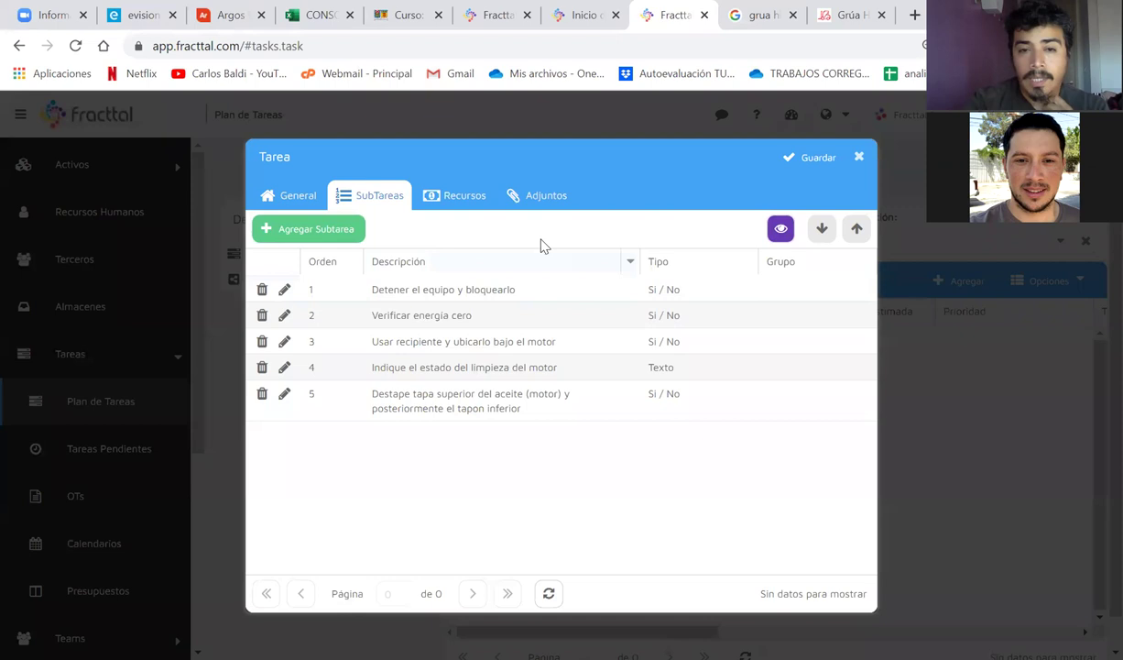
Step: Search the inventory for "aceite" and add "Deposito para aceite 1 ( LUBR-1 )" as a resource of the oil change task
{"action": "left_click", "coordinate": [465, 197]}
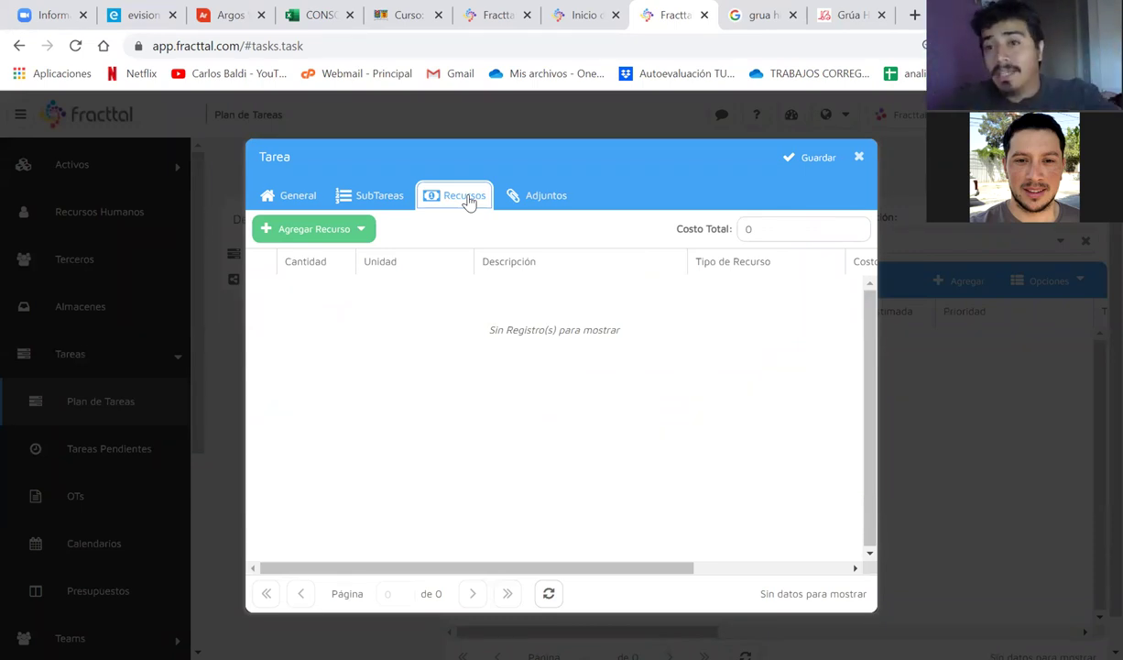
{"action": "left_click", "coordinate": [306, 236]}
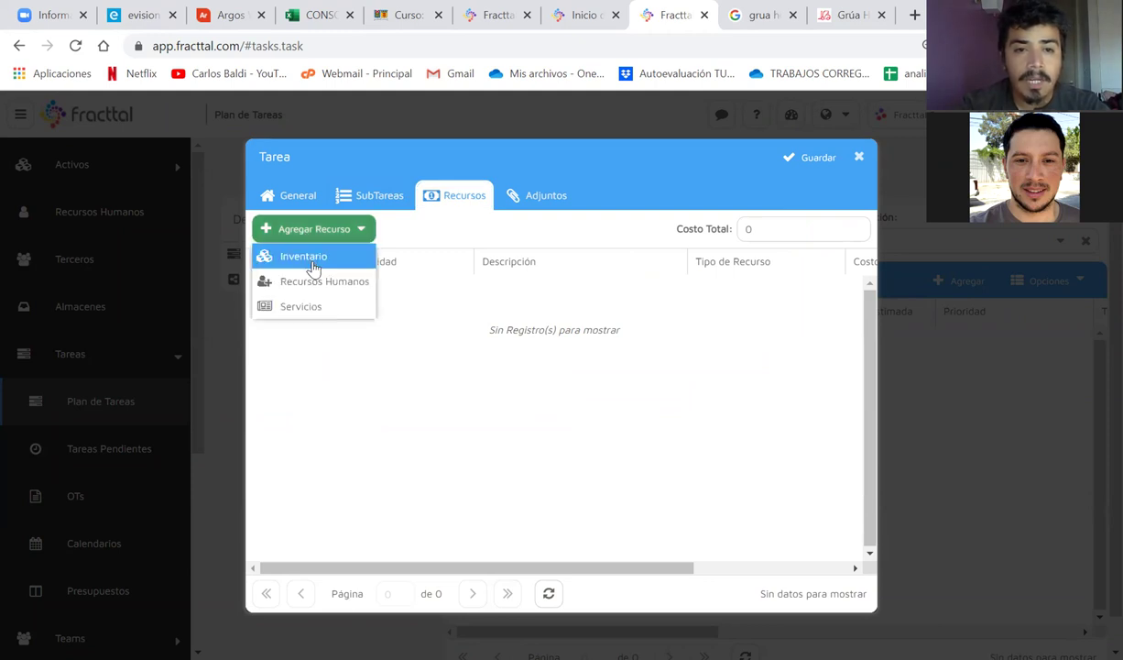
{"action": "left_click", "coordinate": [311, 263]}
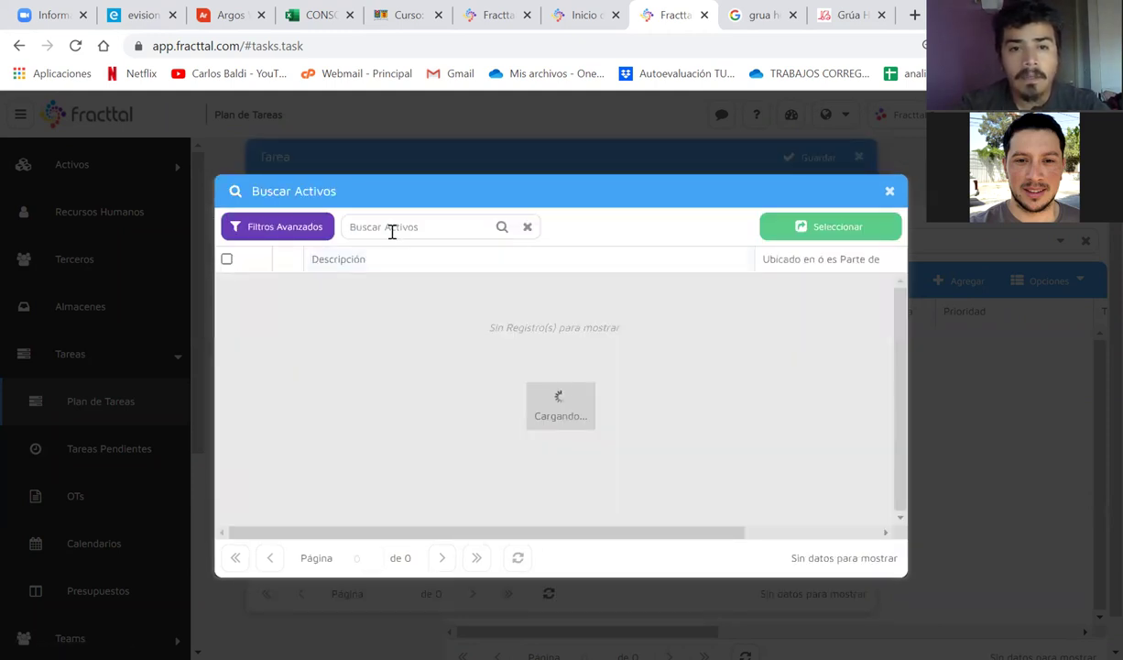
{"action": "type", "text": "aceite"}
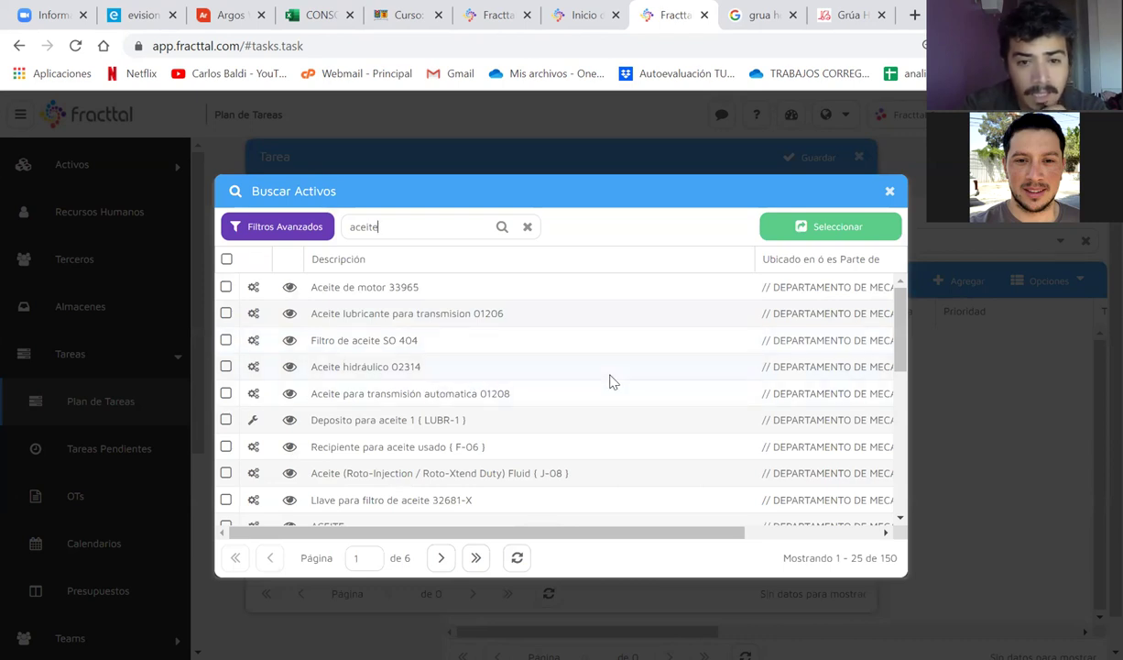
{"action": "scroll", "coordinate": [610, 381], "scroll_direction": "down", "scroll_amount": 1}
{"action": "scroll", "coordinate": [609, 381], "scroll_direction": "down", "scroll_amount": 1}
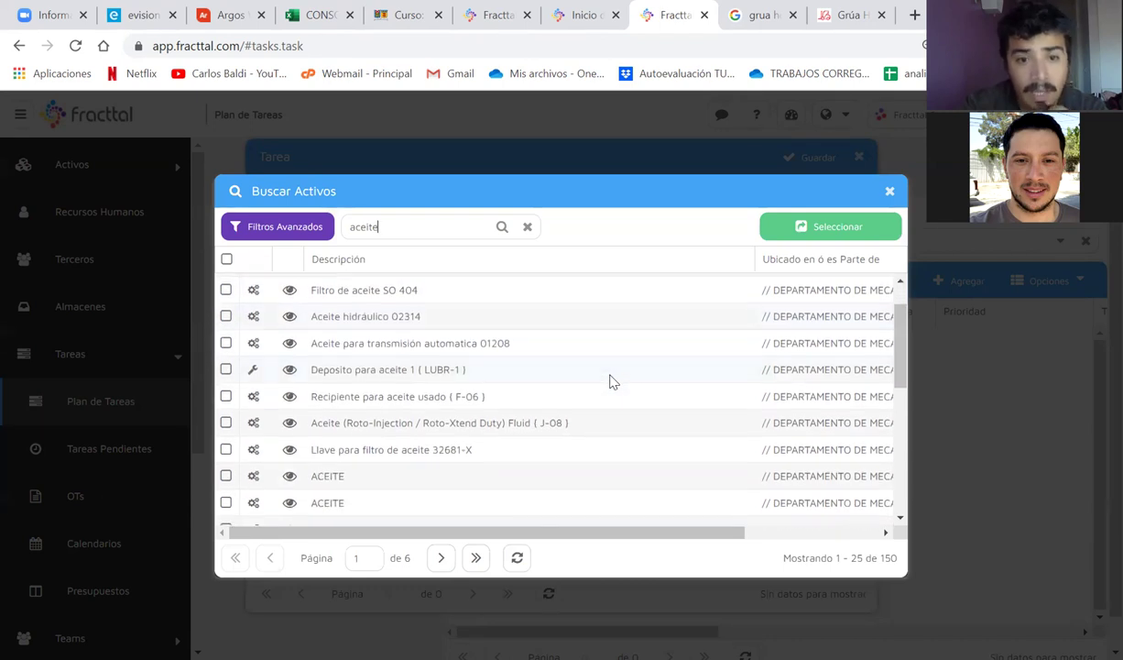
{"action": "double_click", "coordinate": [362, 371]}
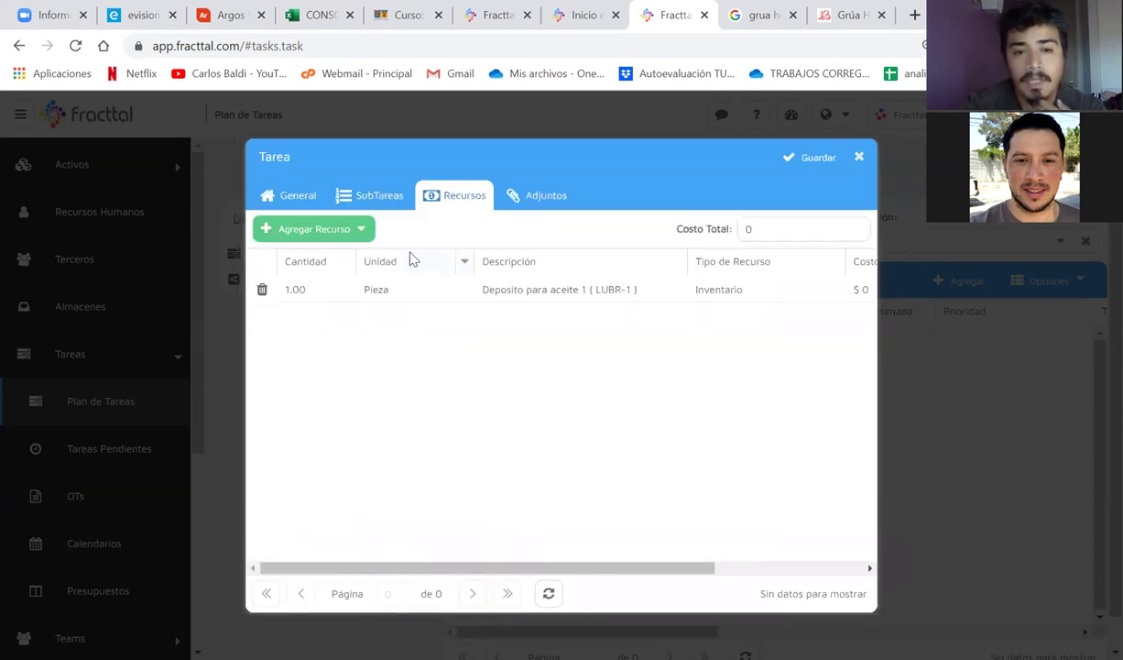
Step: Add the inventory item "FILTRO DE ACEITE BT237" to the task's resources, searching for "aceite"
{"action": "left_click", "coordinate": [362, 230]}
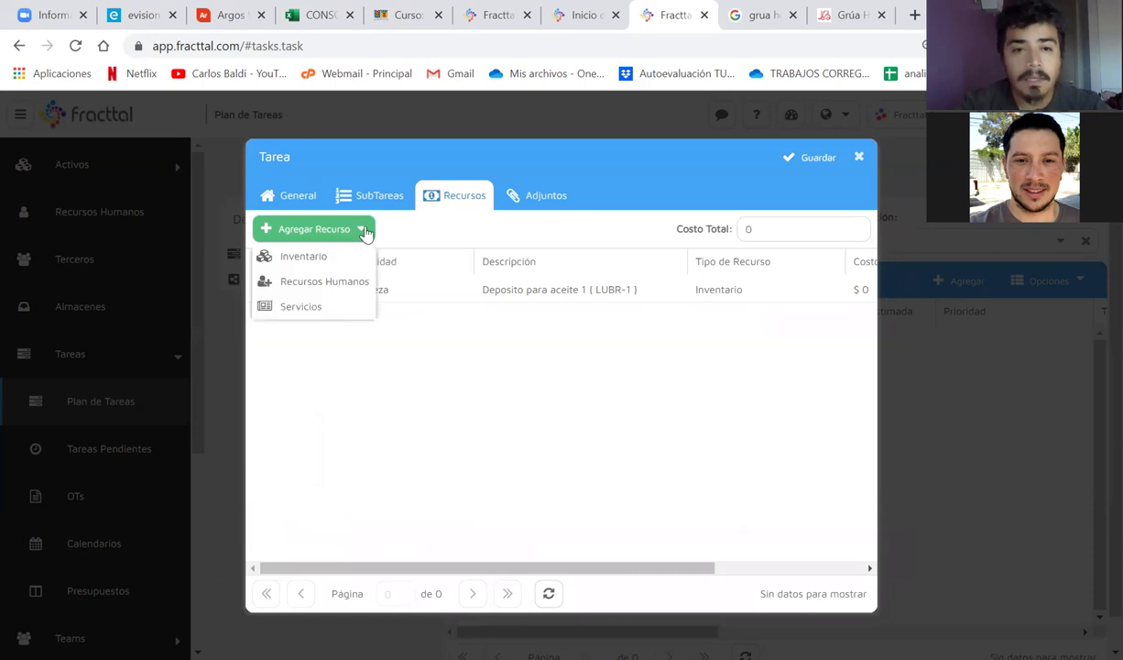
{"action": "left_click", "coordinate": [312, 258]}
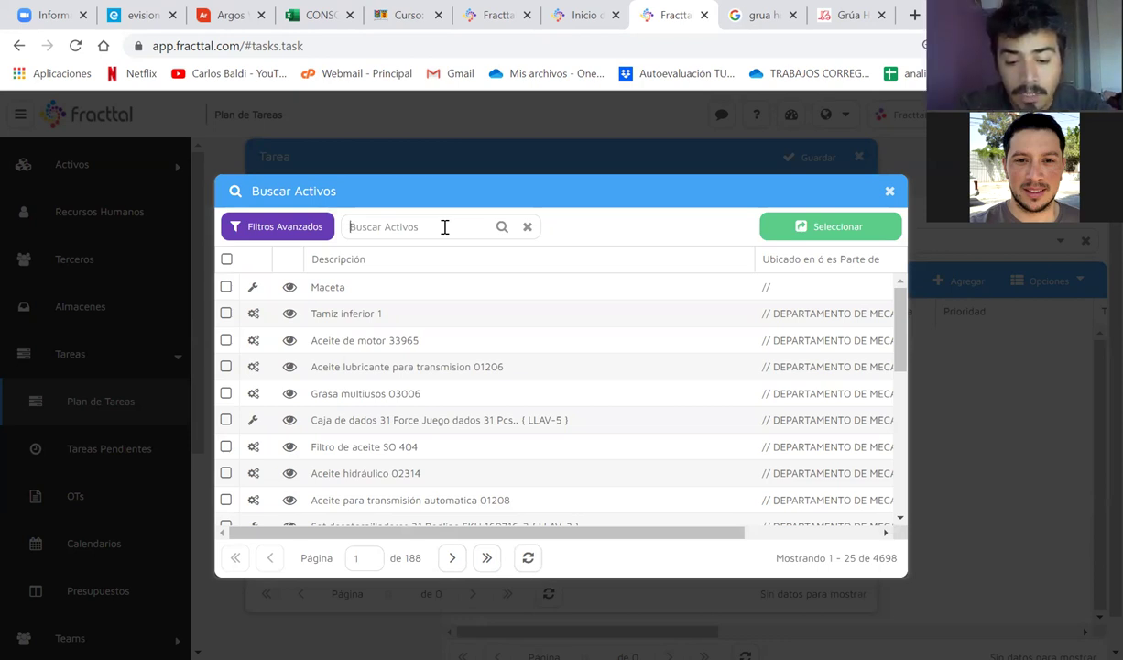
{"action": "type", "text": "aceite"}
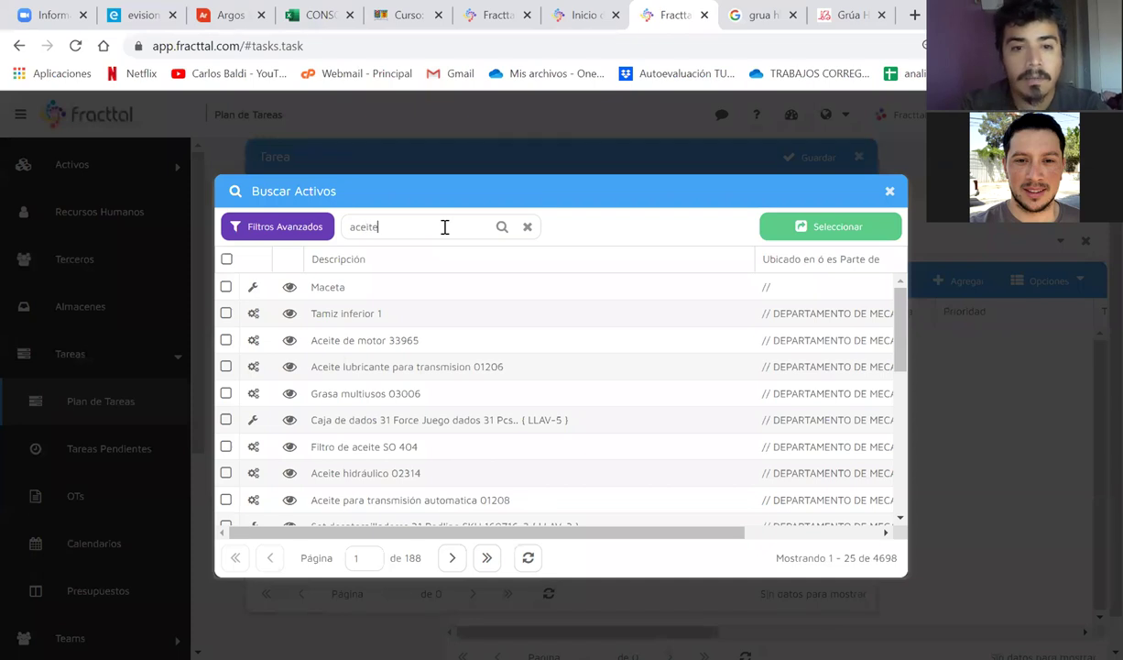
{"action": "scroll", "coordinate": [469, 388], "scroll_direction": "down", "scroll_amount": 3}
{"action": "scroll", "coordinate": [469, 388], "scroll_direction": "down", "scroll_amount": 3}
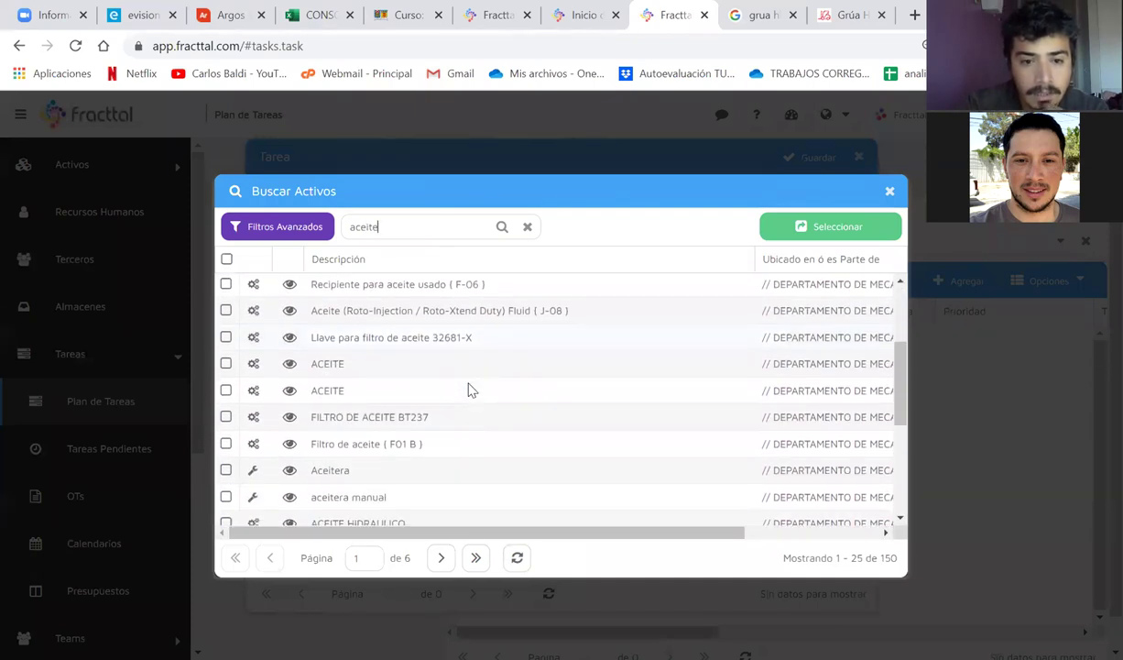
{"action": "scroll", "coordinate": [469, 388], "scroll_direction": "down", "scroll_amount": 1}
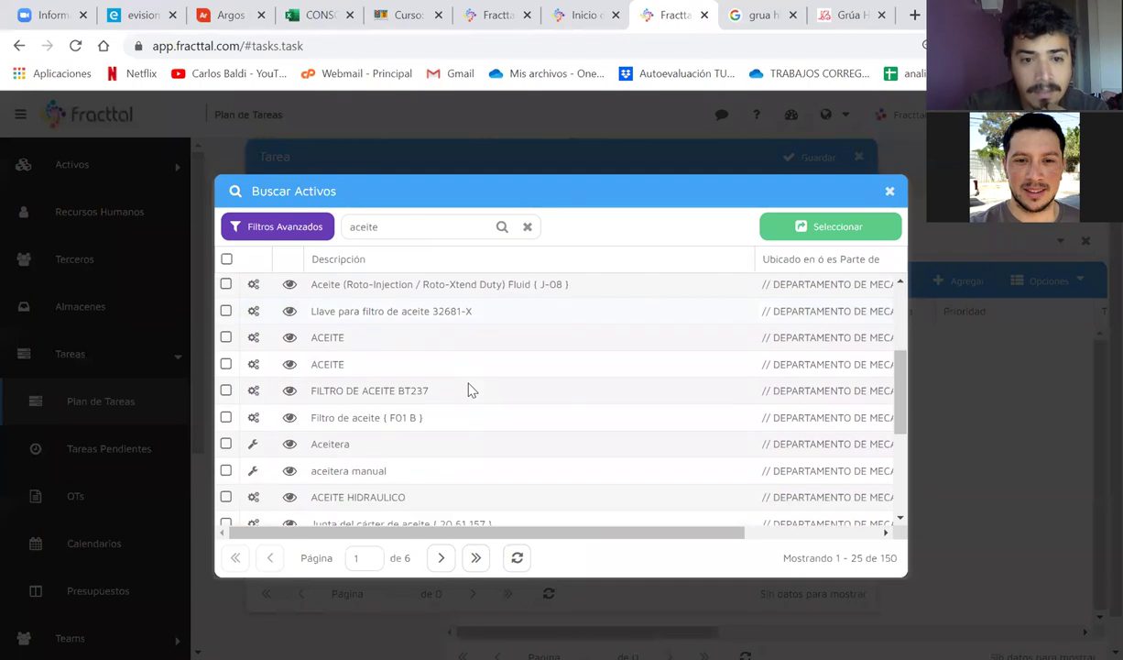
{"action": "double_click", "coordinate": [371, 394]}
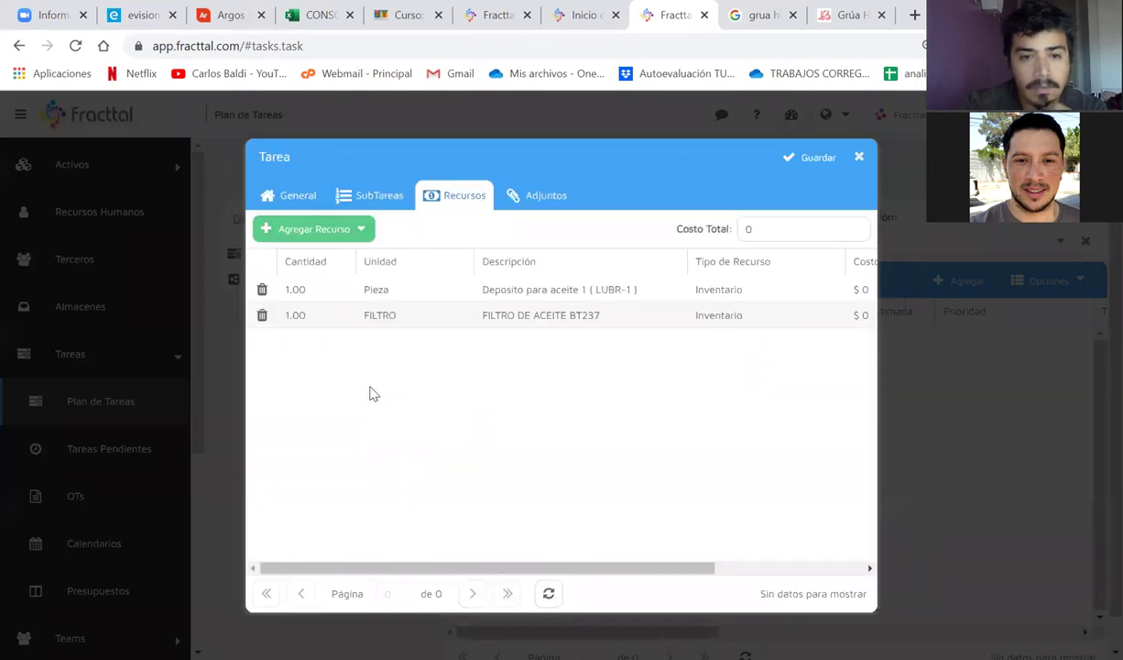
Step: Search the inventory for "aceite" and add "Aceite Shell Omala S4 GX 4lt" from the second results page to the task's resources
{"action": "left_click", "coordinate": [336, 238]}
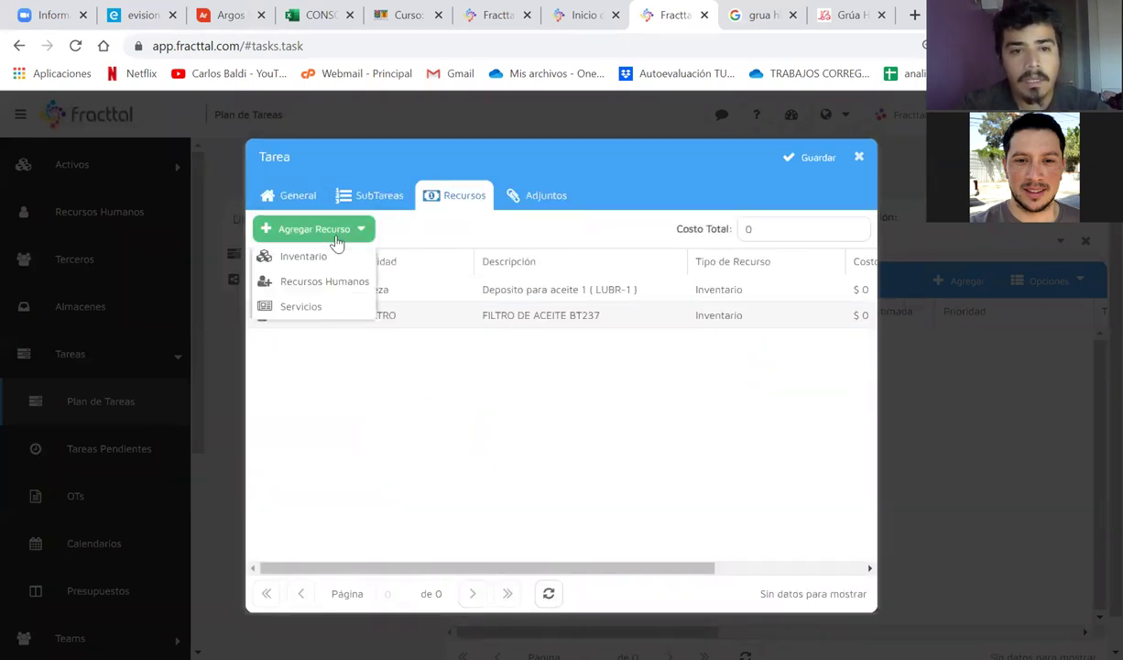
{"action": "left_click", "coordinate": [325, 255]}
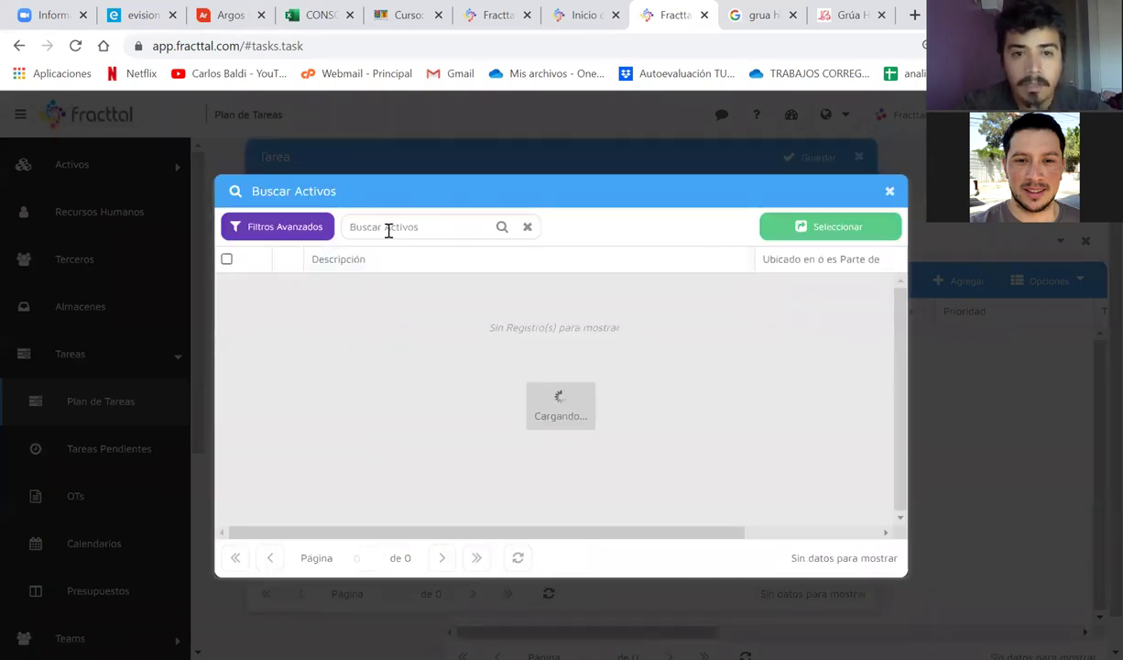
{"action": "type", "text": "aceite"}
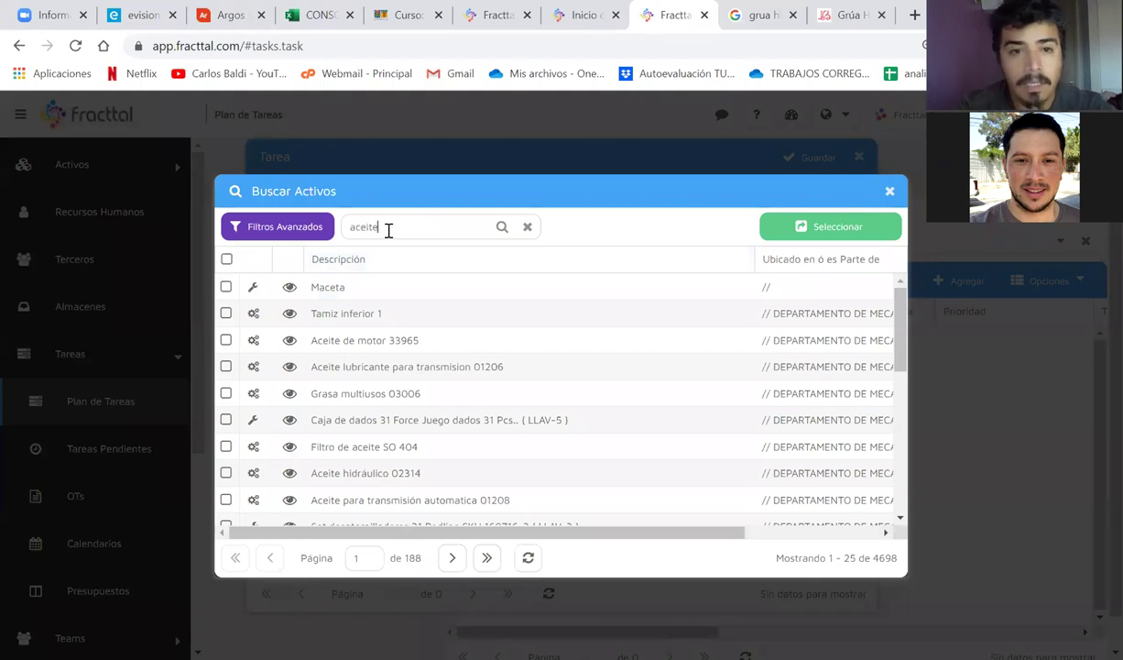
{"action": "scroll", "coordinate": [469, 414], "scroll_direction": "down", "scroll_amount": 5}
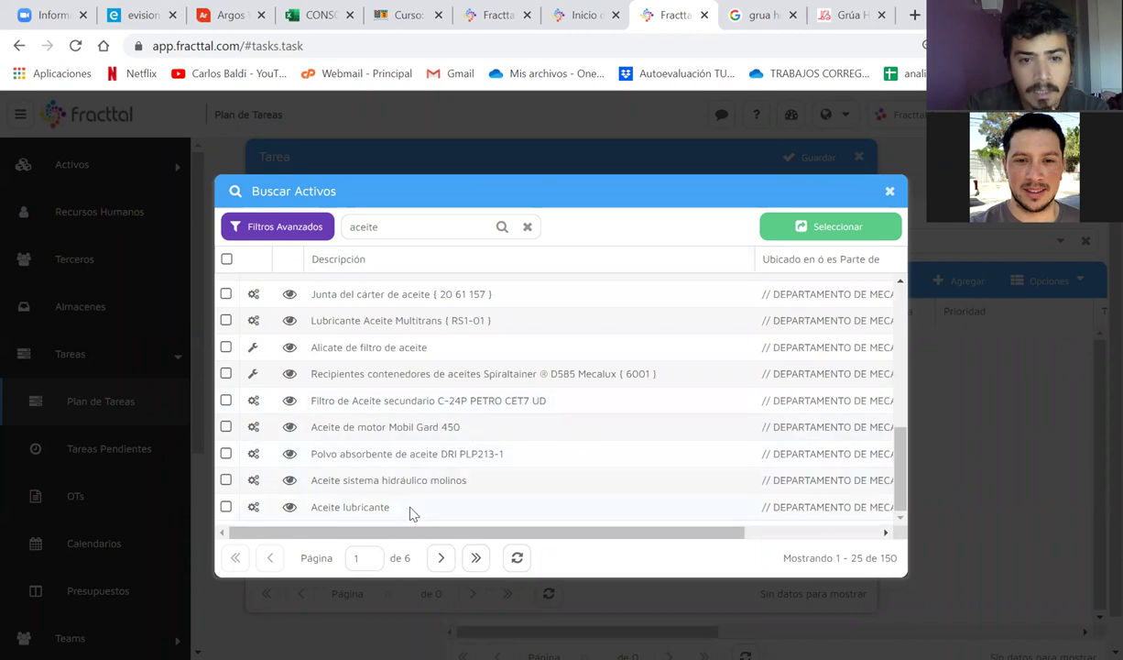
{"action": "left_click", "coordinate": [441, 557]}
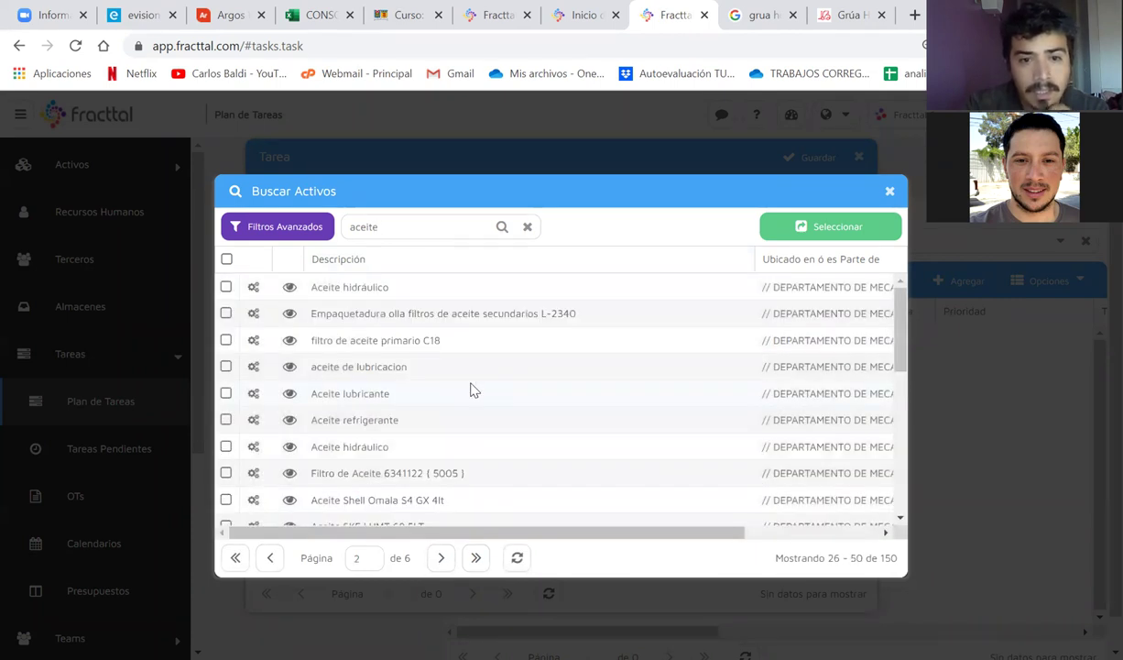
{"action": "scroll", "coordinate": [458, 389], "scroll_direction": "down", "scroll_amount": 1}
{"action": "scroll", "coordinate": [444, 388], "scroll_direction": "down", "scroll_amount": 2}
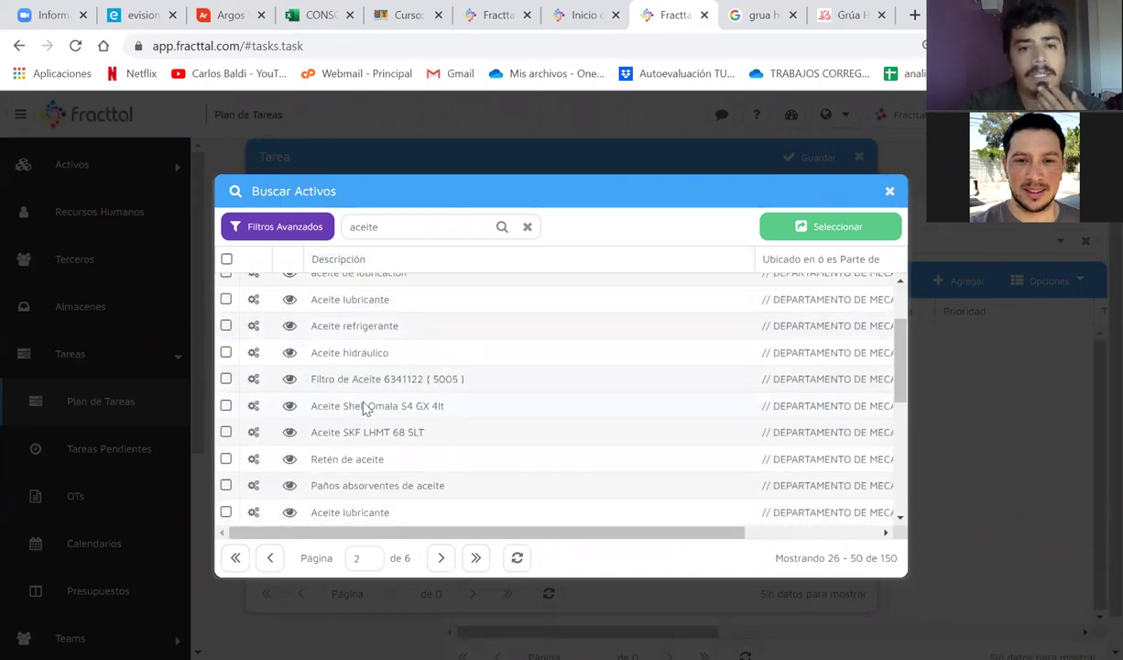
{"action": "left_click", "coordinate": [366, 405]}
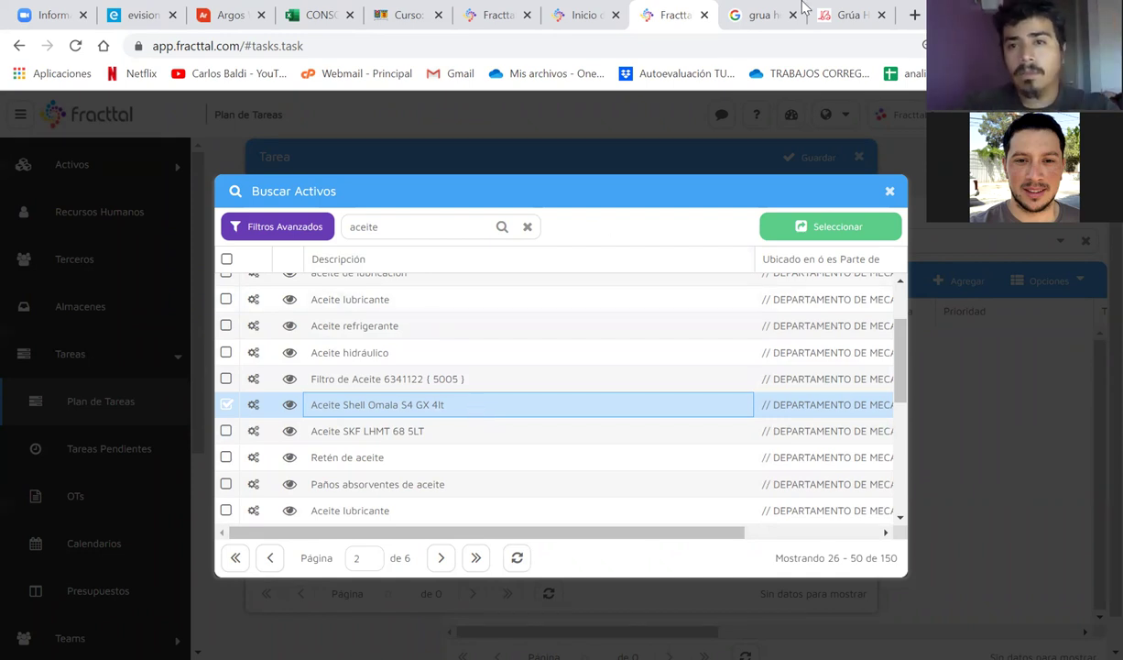
{"action": "double_click", "coordinate": [406, 409]}
Step: Search the web for "aceite shell omala 320", read the first result's description of the oil's use, and return to the Fracttal task
{"action": "left_click", "coordinate": [914, 14]}
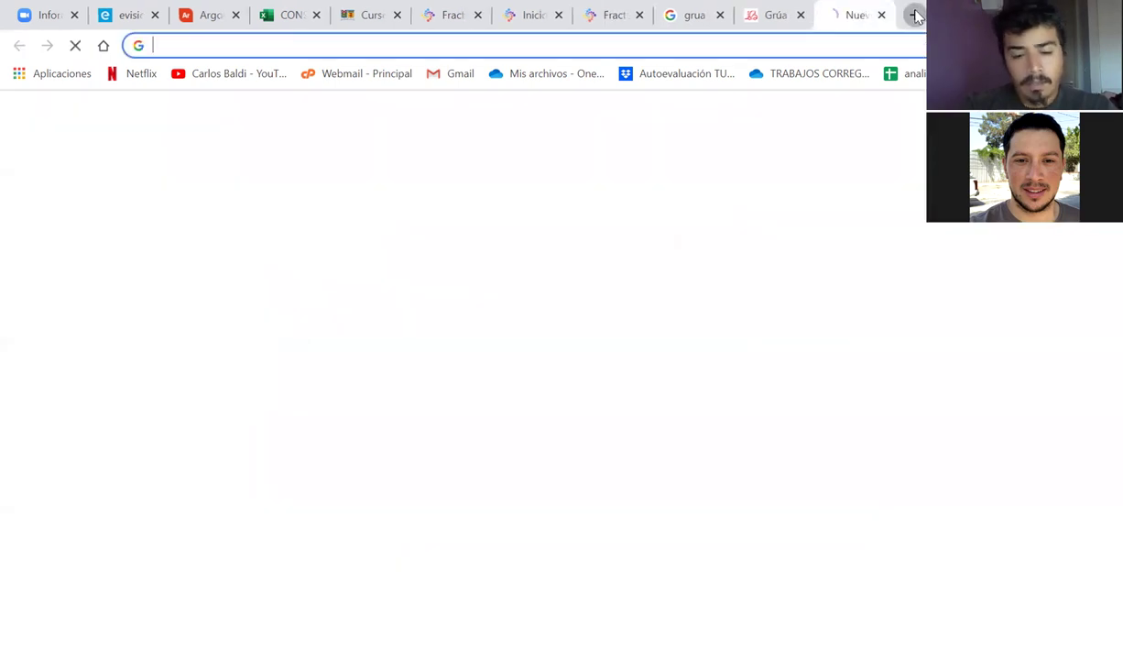
{"action": "type", "text": "aceite omala"}
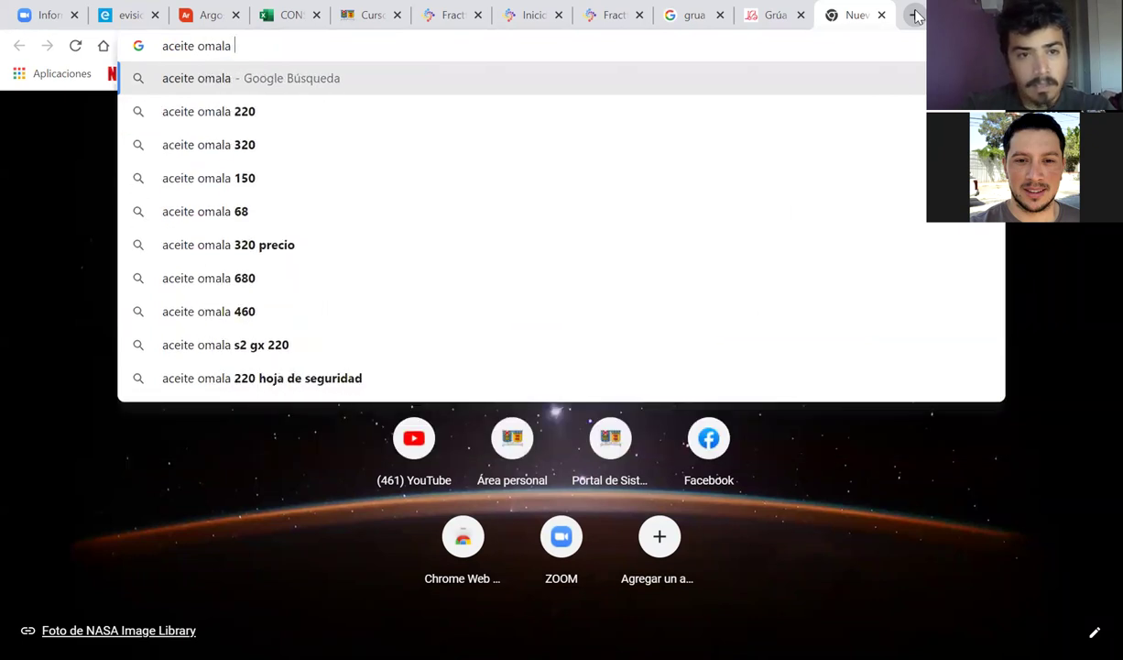
{"action": "type", "text": " Shell"}
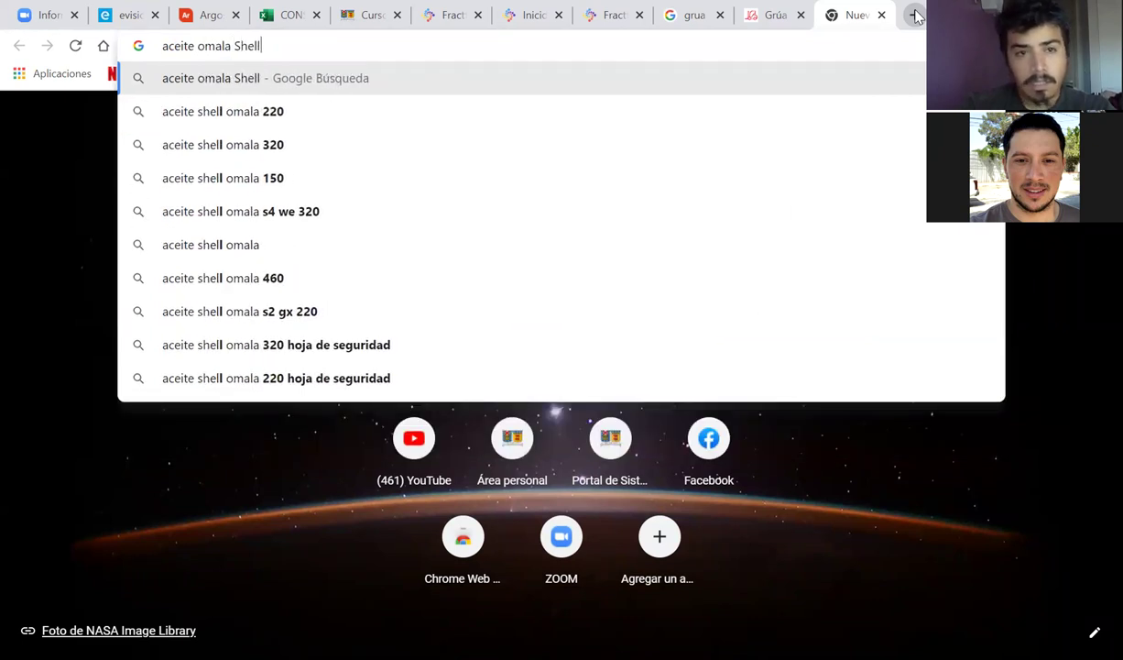
{"action": "left_click", "coordinate": [270, 145]}
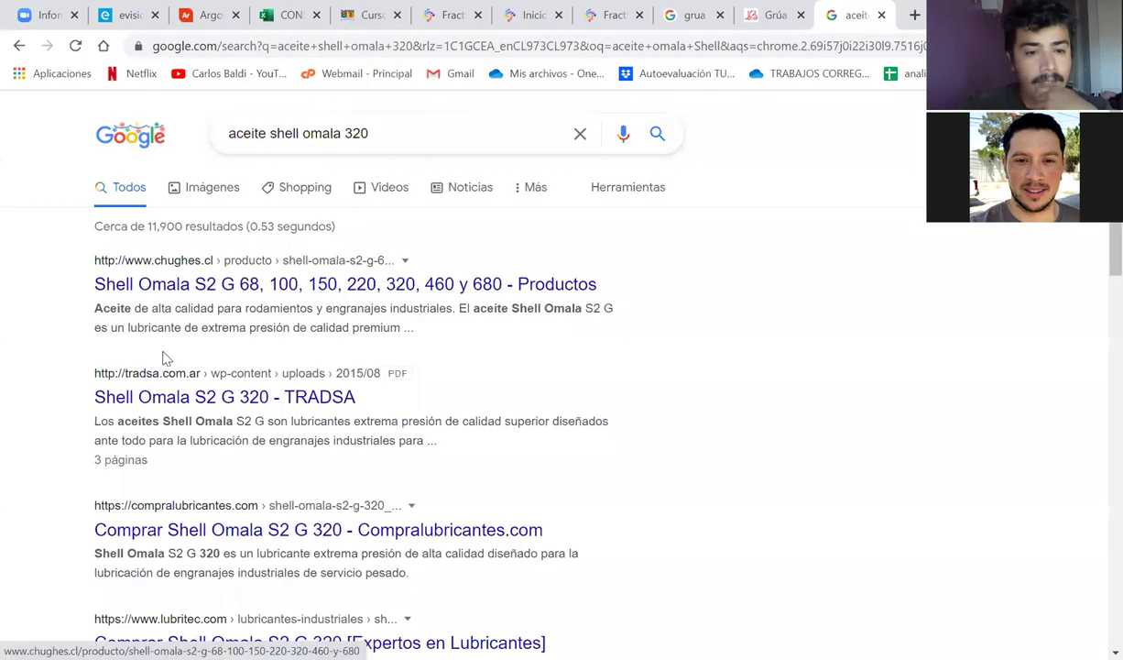
{"action": "scroll", "coordinate": [366, 337], "scroll_direction": "down", "scroll_amount": 1}
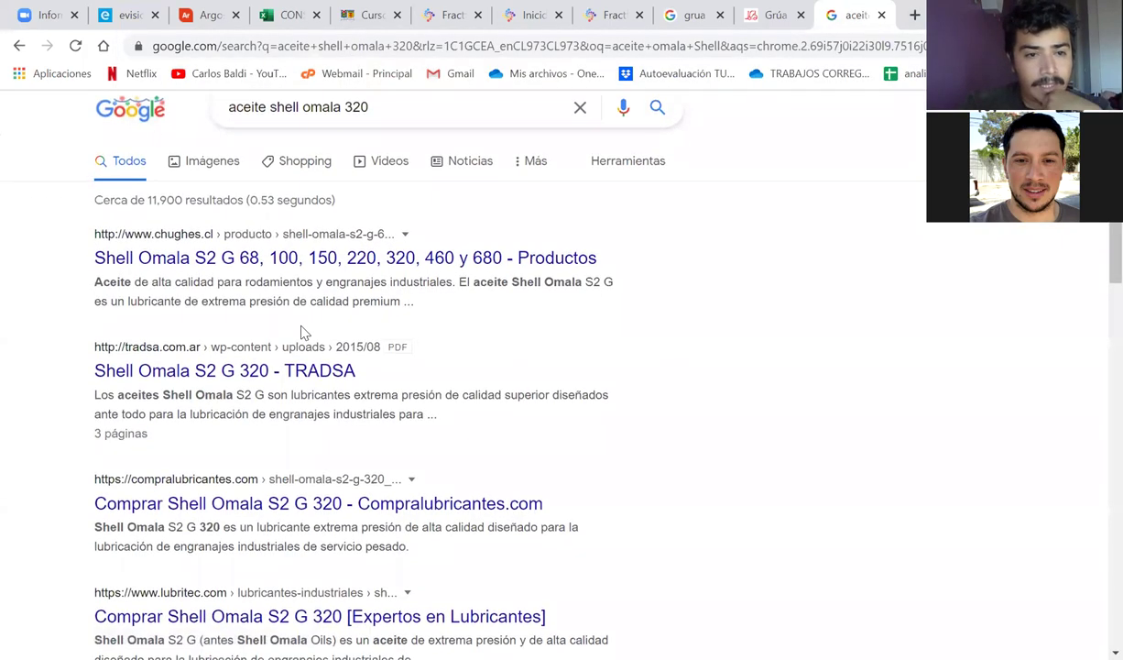
{"action": "left_click_drag", "start_coordinate": [245, 301], "coordinate": [279, 284]}
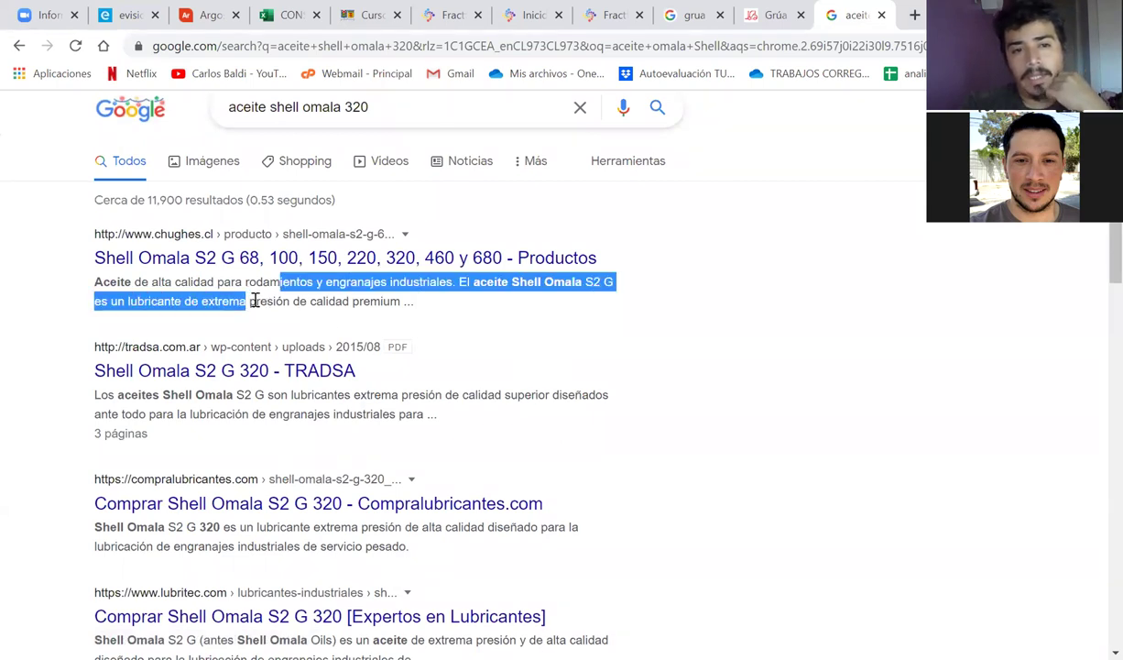
{"action": "left_click", "coordinate": [611, 14]}
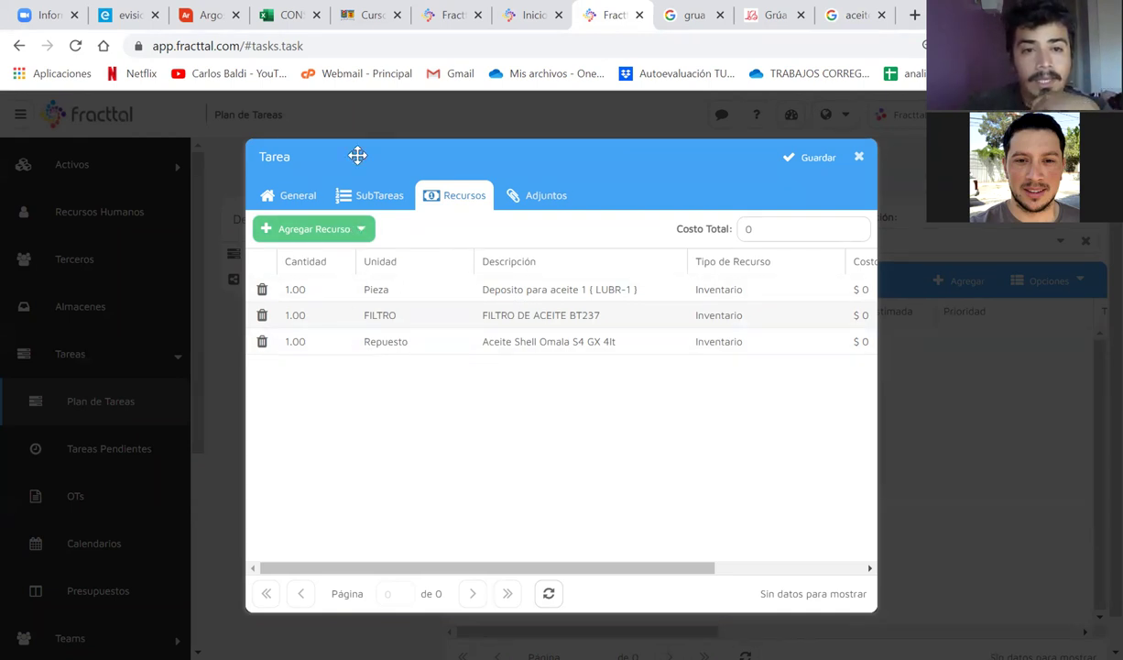
Step: Review the human resources hourly rates and the services available as task resources, closing each list without adding anything
{"action": "left_click", "coordinate": [362, 229]}
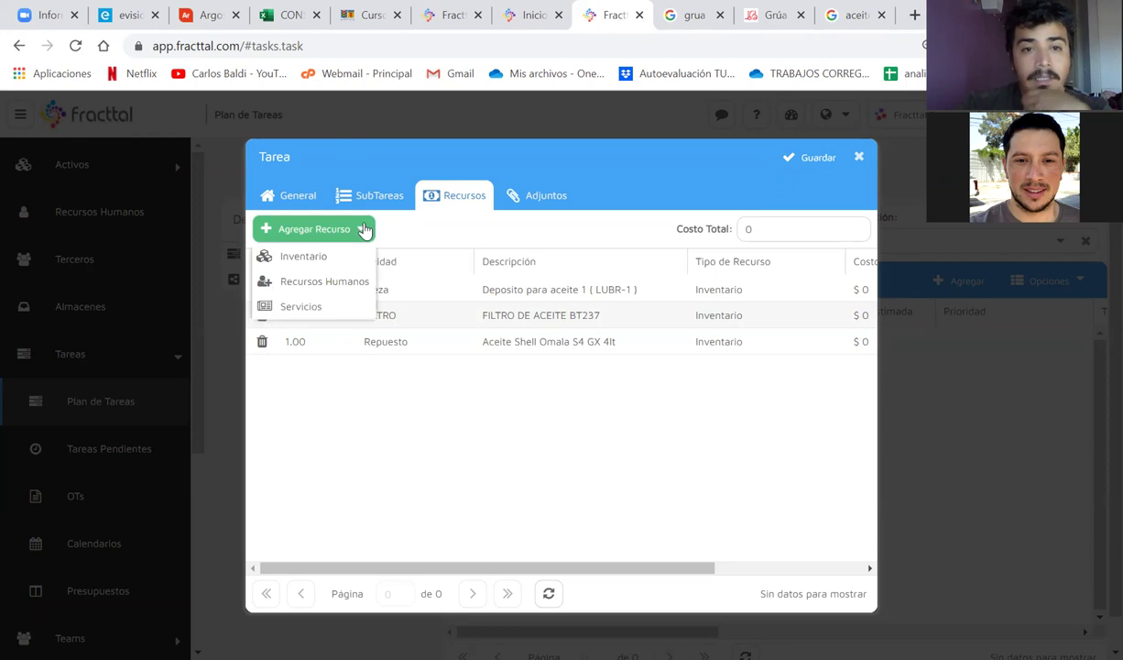
{"action": "left_click", "coordinate": [323, 284]}
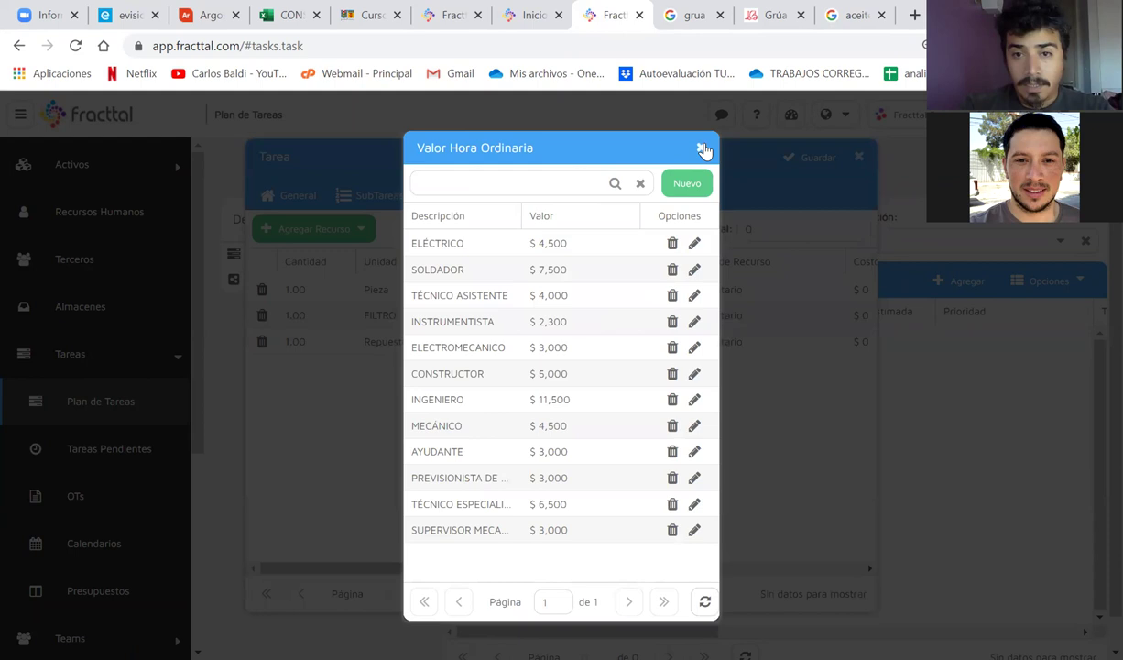
{"action": "left_click", "coordinate": [702, 147]}
{"action": "left_click", "coordinate": [317, 236]}
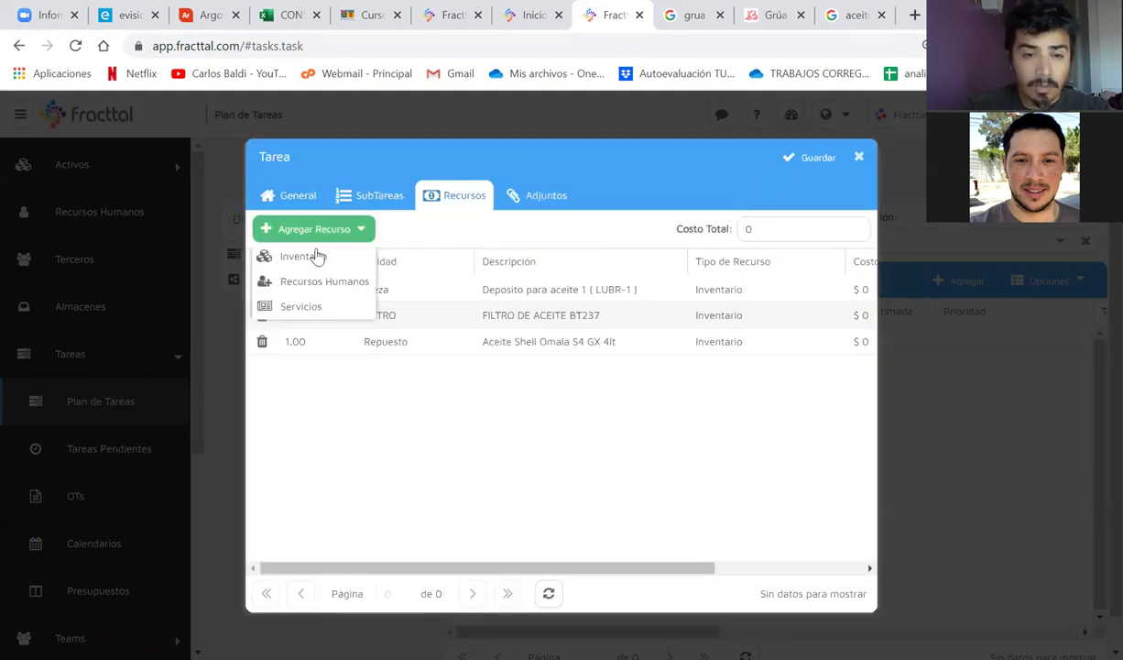
{"action": "left_click", "coordinate": [310, 312]}
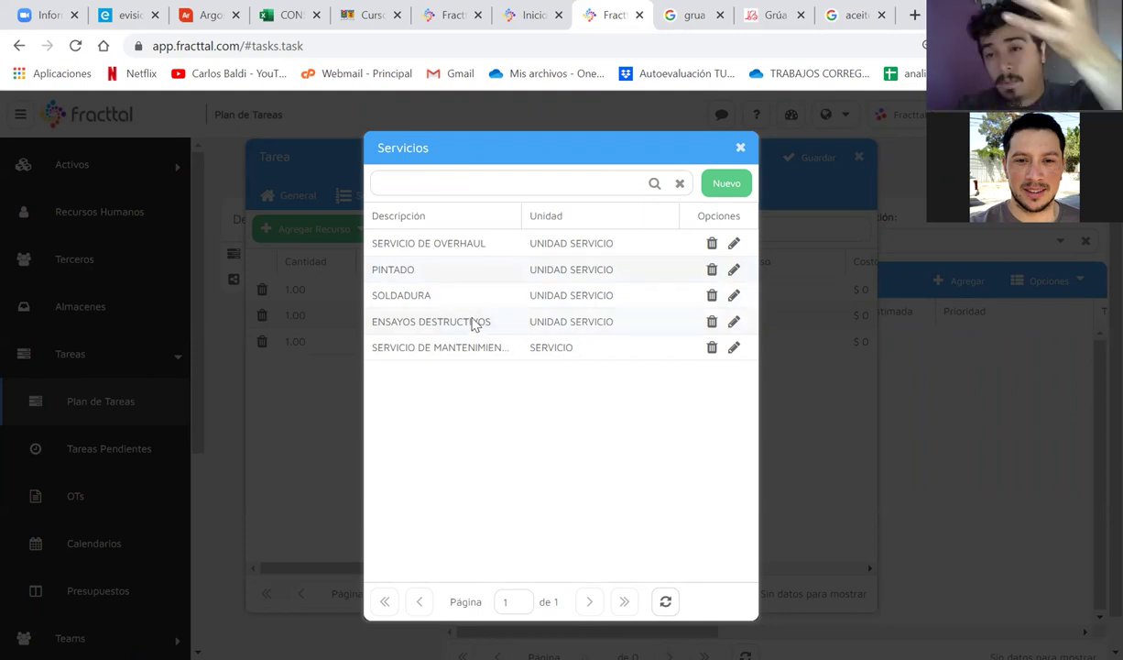
{"action": "left_click", "coordinate": [741, 148]}
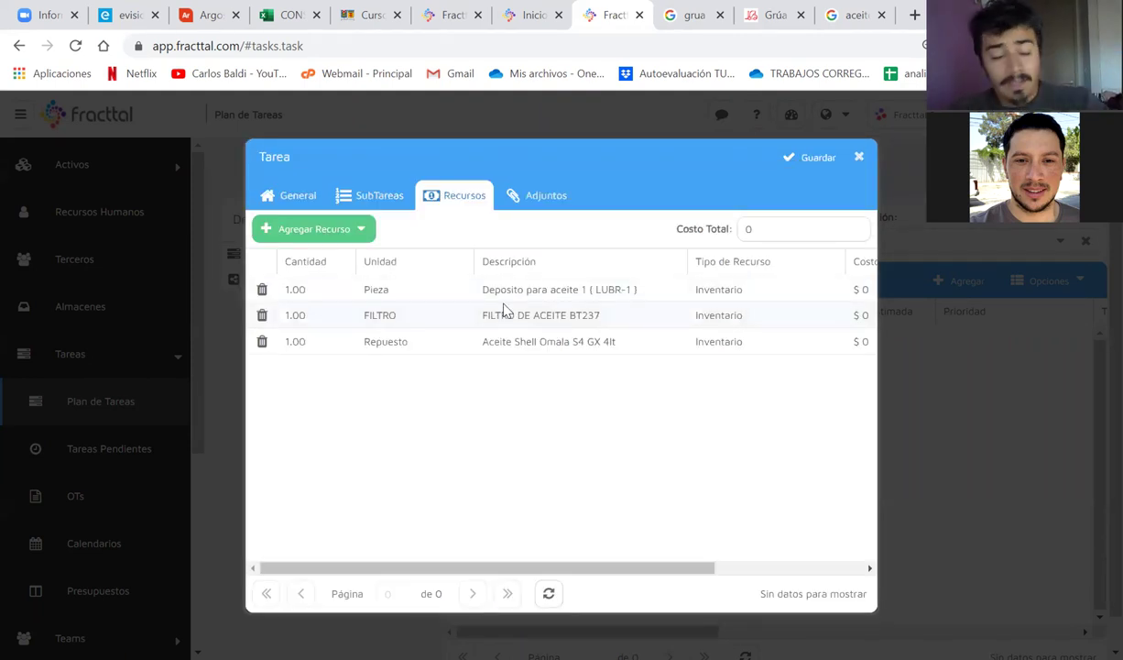